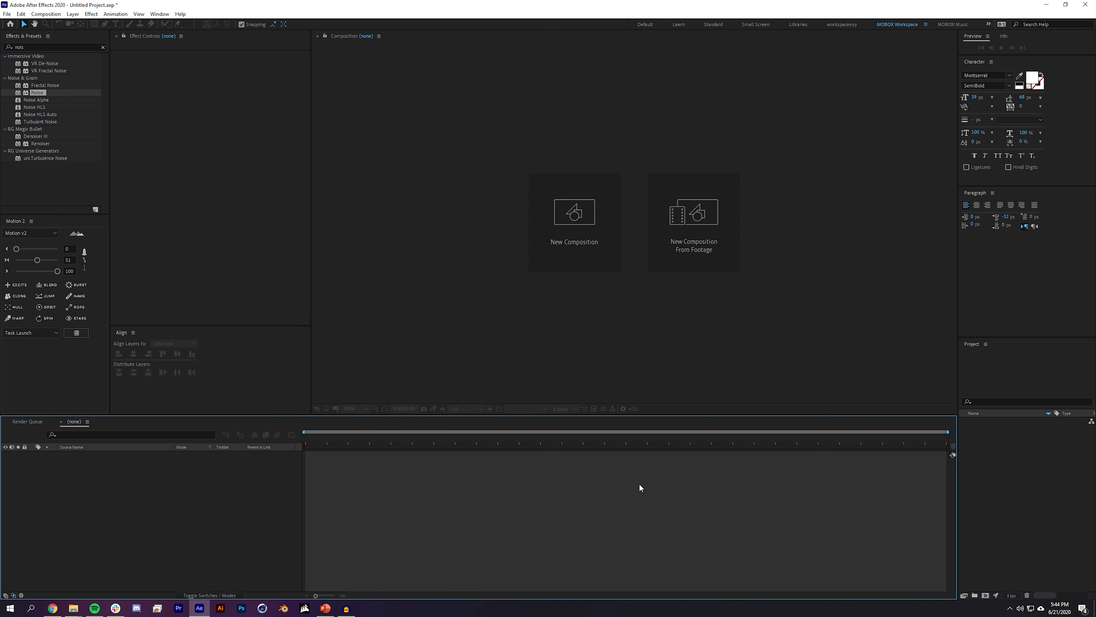
Step: Import 4k_haumea_fictional.jpg into the project and create a composition from it
{"action": "left_click", "coordinate": [73, 608]}
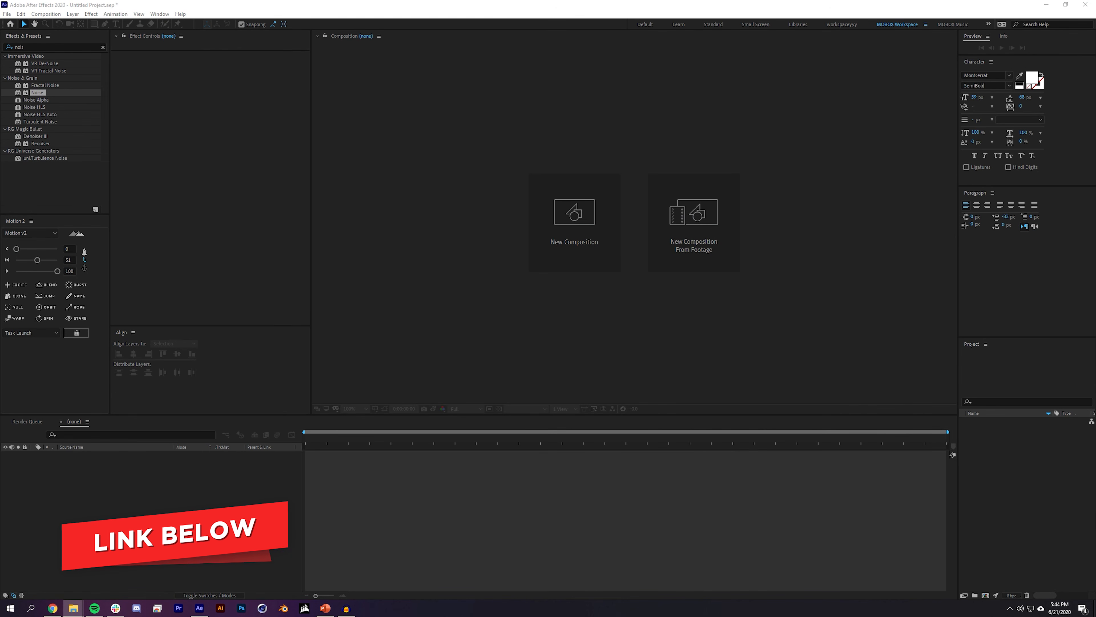
{"action": "left_click_drag", "start_coordinate": [1095, 423], "coordinate": [1000, 482]}
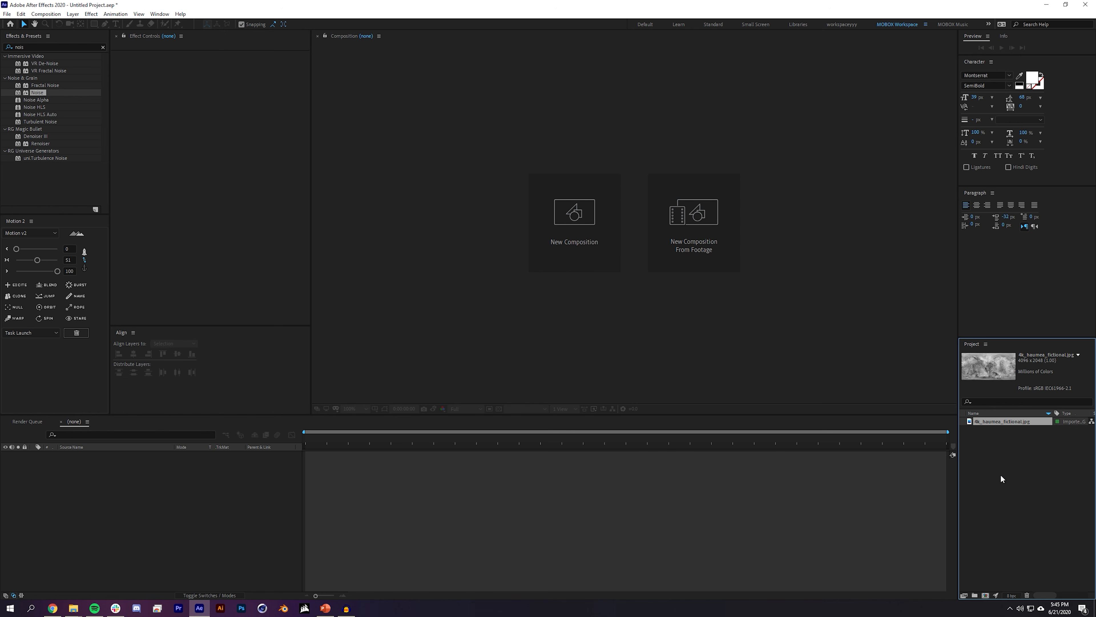
{"action": "left_click_drag", "start_coordinate": [1012, 419], "coordinate": [985, 596]}
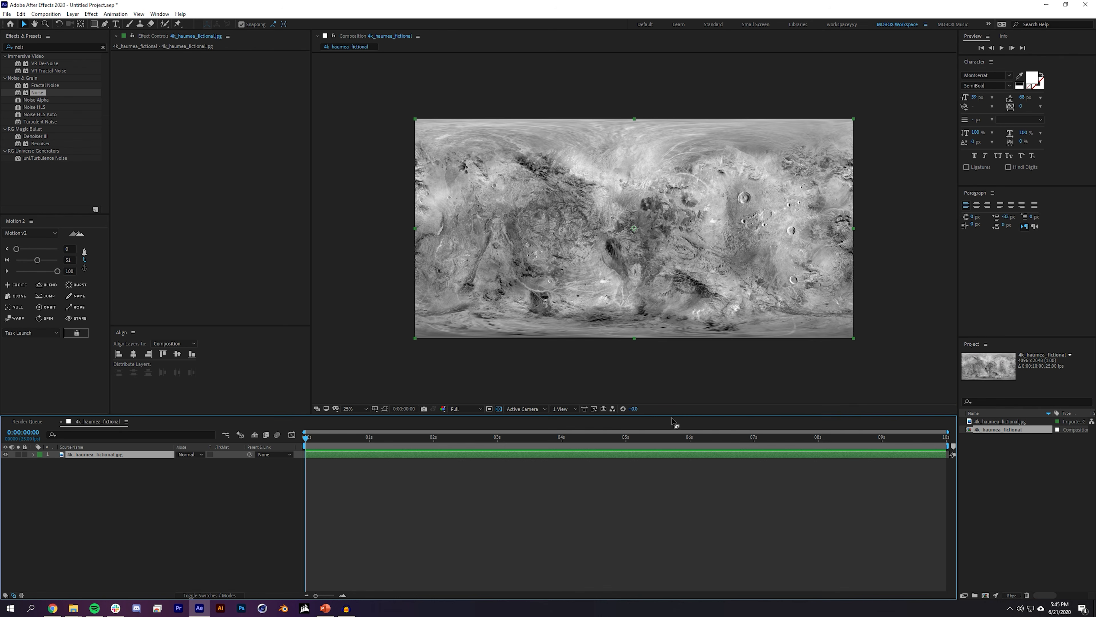
{"action": "left_click", "coordinate": [691, 260]}
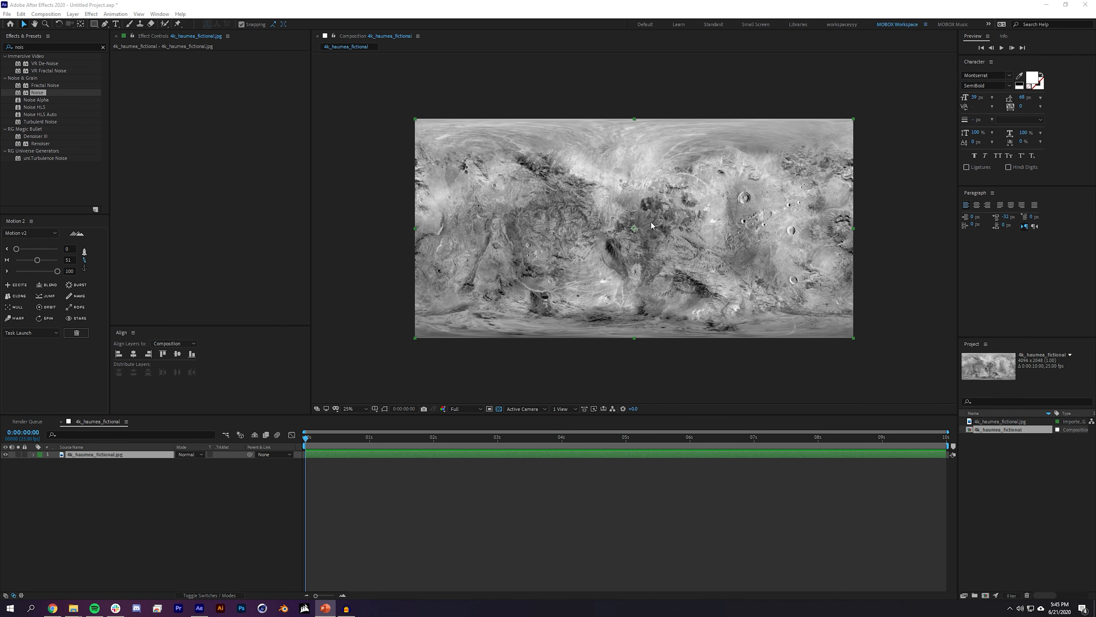
Step: Find the Tint effect and apply it to the 4k_haumea_fictional.jpg layer
{"action": "left_click", "coordinate": [156, 512]}
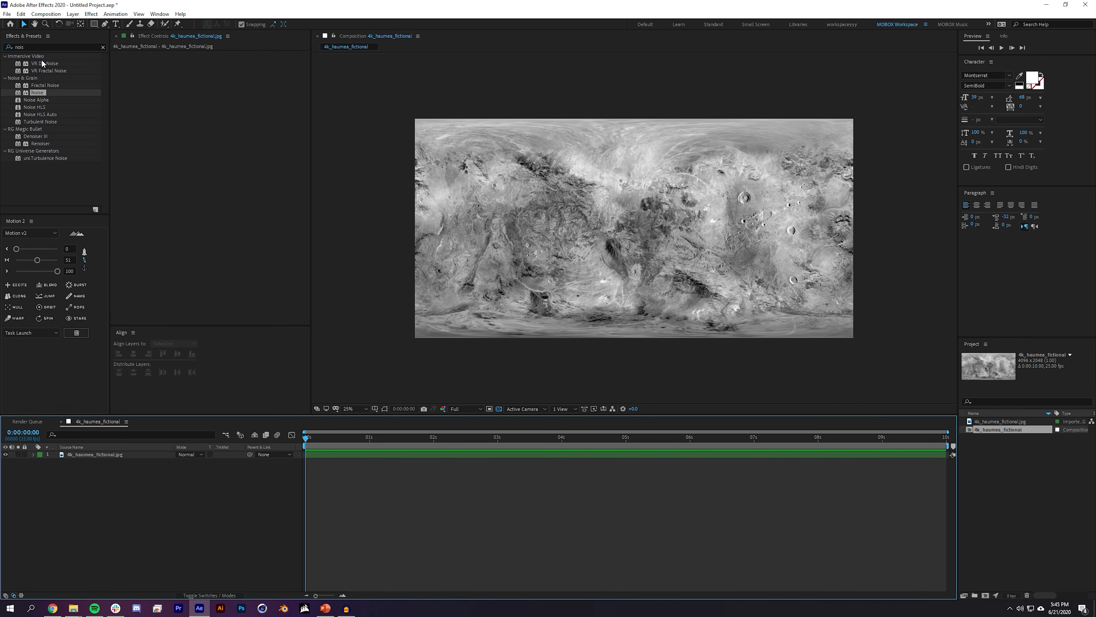
{"action": "right_click", "coordinate": [46, 47]}
{"action": "double_click", "coordinate": [46, 47]}
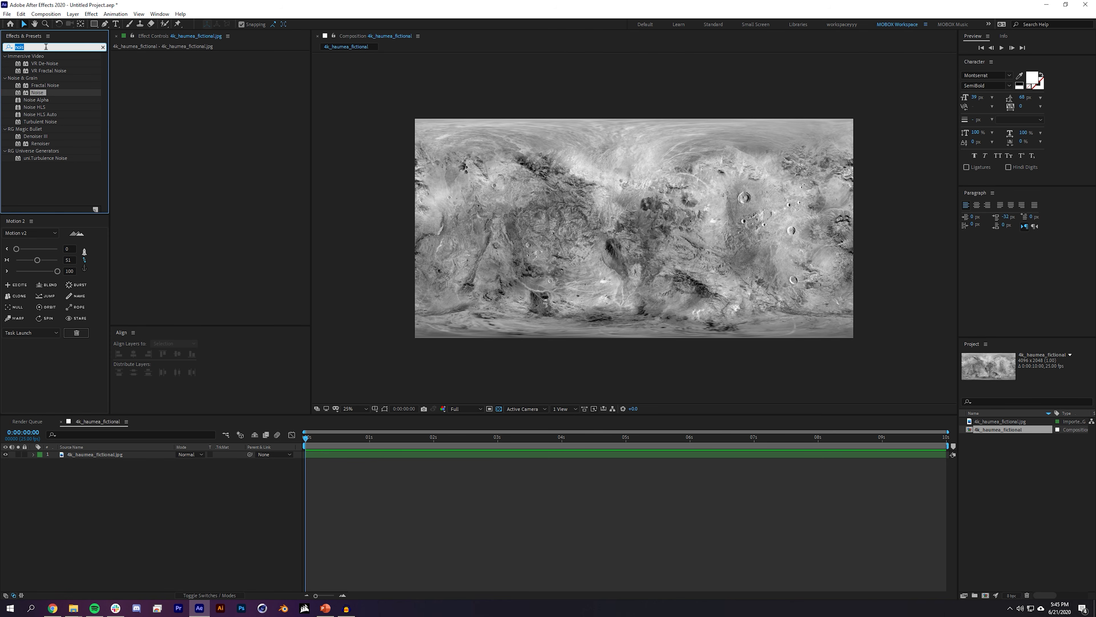
{"action": "type", "text": "tint"}
{"action": "left_click_drag", "start_coordinate": [35, 93], "coordinate": [617, 143]}
Step: Review the PowerPoint reference slides for the Land Texture settings, including the tint colour hex codes
{"action": "left_click_drag", "start_coordinate": [1095, 130], "coordinate": [384, 72]}
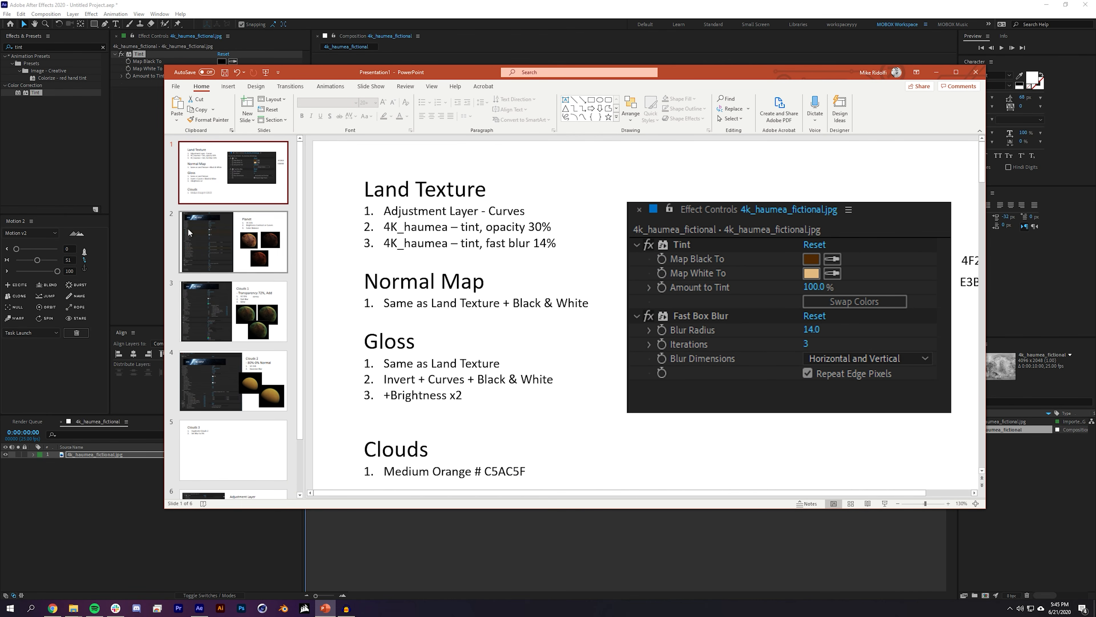
{"action": "left_click", "coordinate": [255, 249]}
{"action": "left_click", "coordinate": [223, 302]}
{"action": "left_click", "coordinate": [236, 379]}
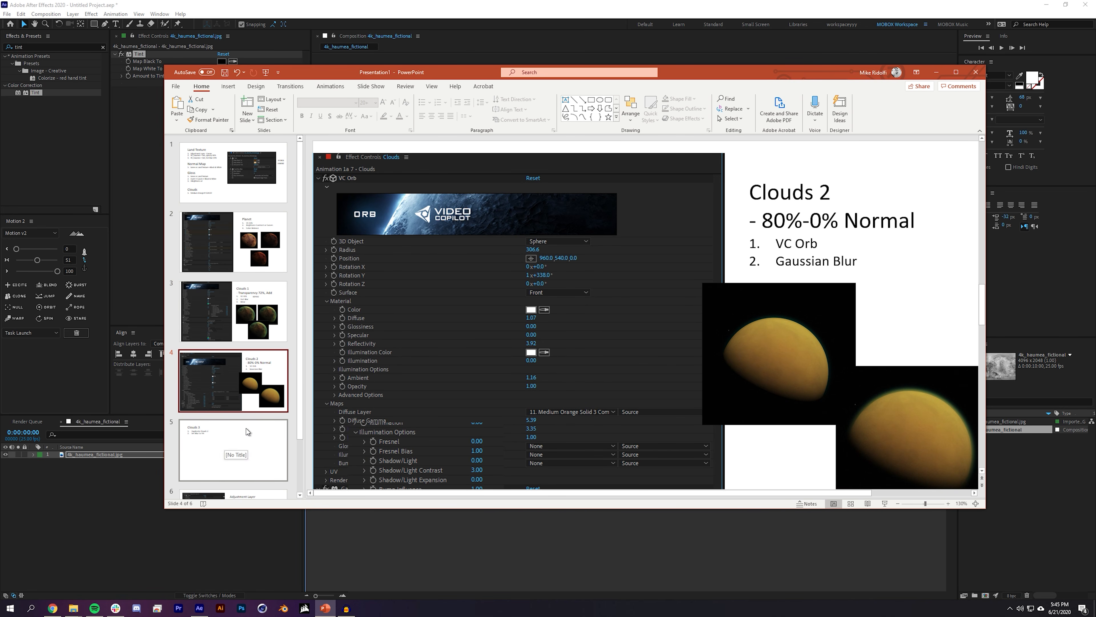
{"action": "scroll", "coordinate": [237, 415], "scroll_direction": "down", "scroll_amount": 3}
{"action": "left_click", "coordinate": [236, 449]}
{"action": "scroll", "coordinate": [236, 328], "scroll_direction": "up", "scroll_amount": 3}
{"action": "left_click", "coordinate": [236, 167]}
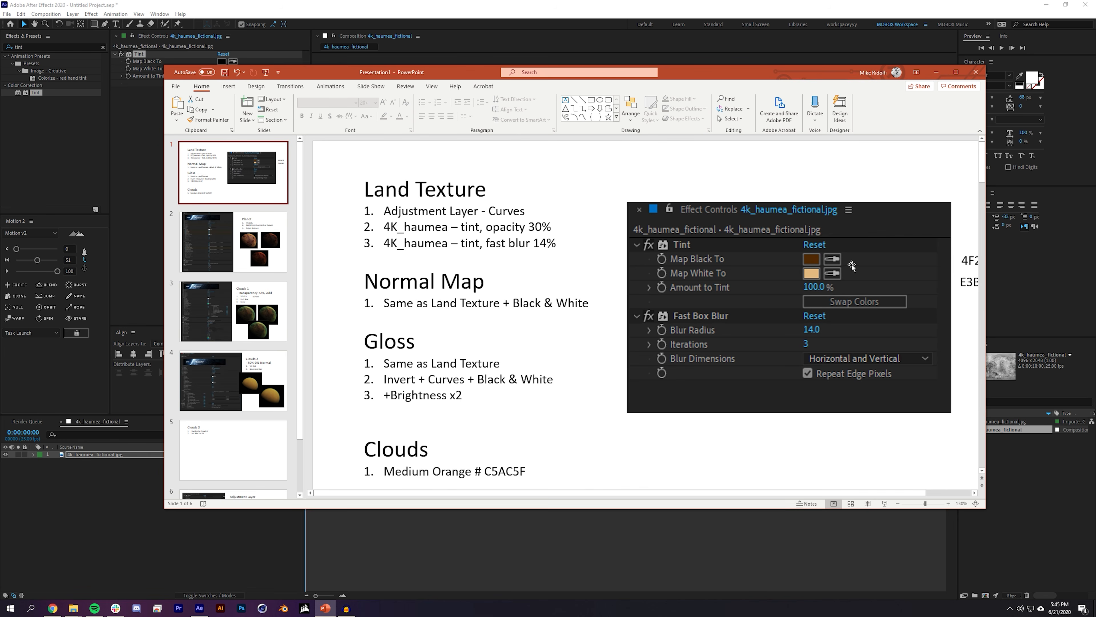
{"action": "left_click_drag", "start_coordinate": [798, 493], "coordinate": [850, 493]}
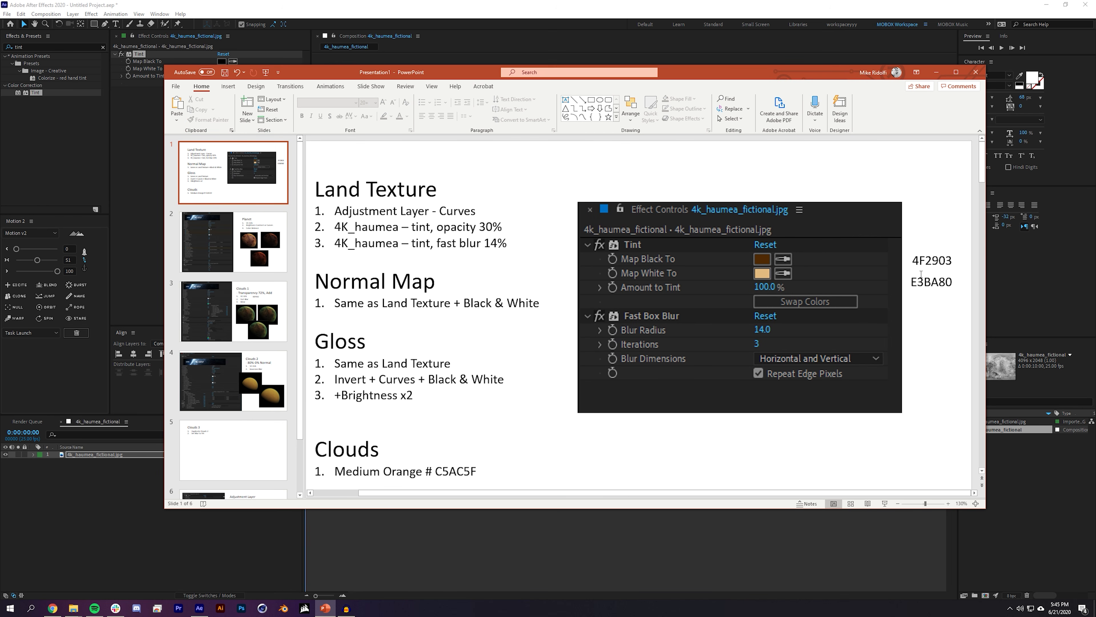
{"action": "left_click_drag", "start_coordinate": [708, 70], "coordinate": [1095, 112]}
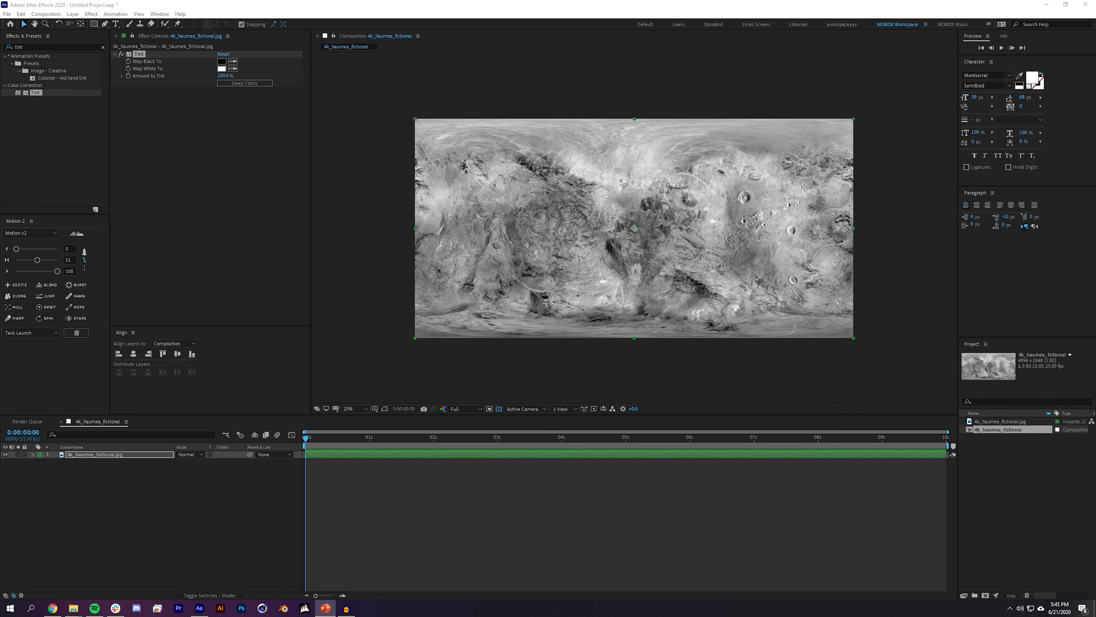
Step: Set the Tint effect's Map Black To colour to 4F2903 and its Map White To colour to E3BA80
{"action": "left_click", "coordinate": [227, 131]}
{"action": "left_click", "coordinate": [233, 62]}
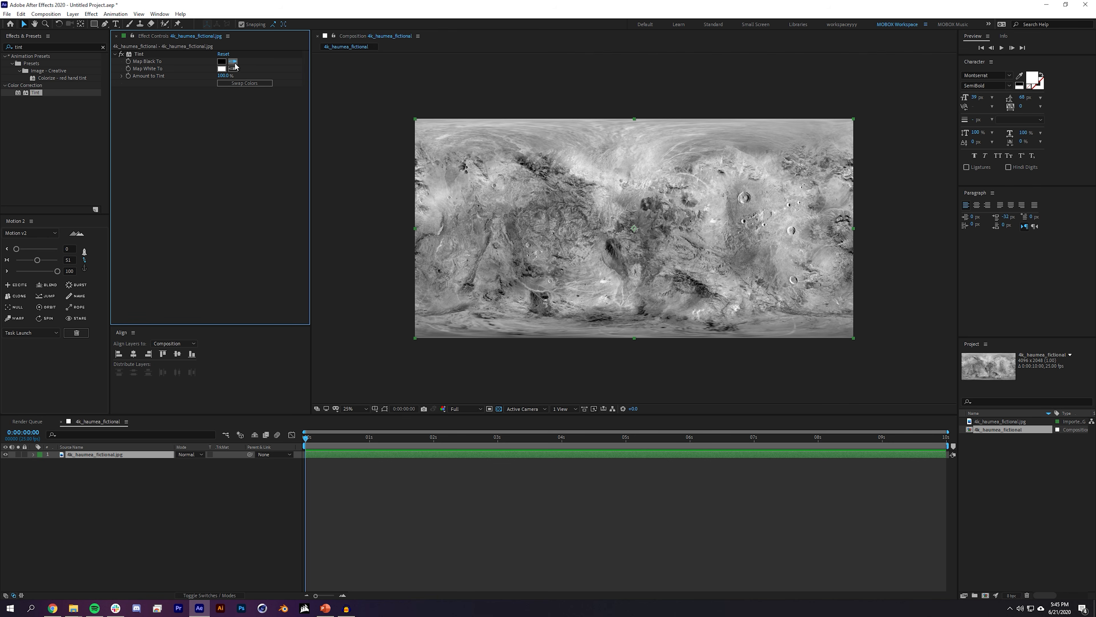
{"action": "left_click", "coordinate": [1095, 302]}
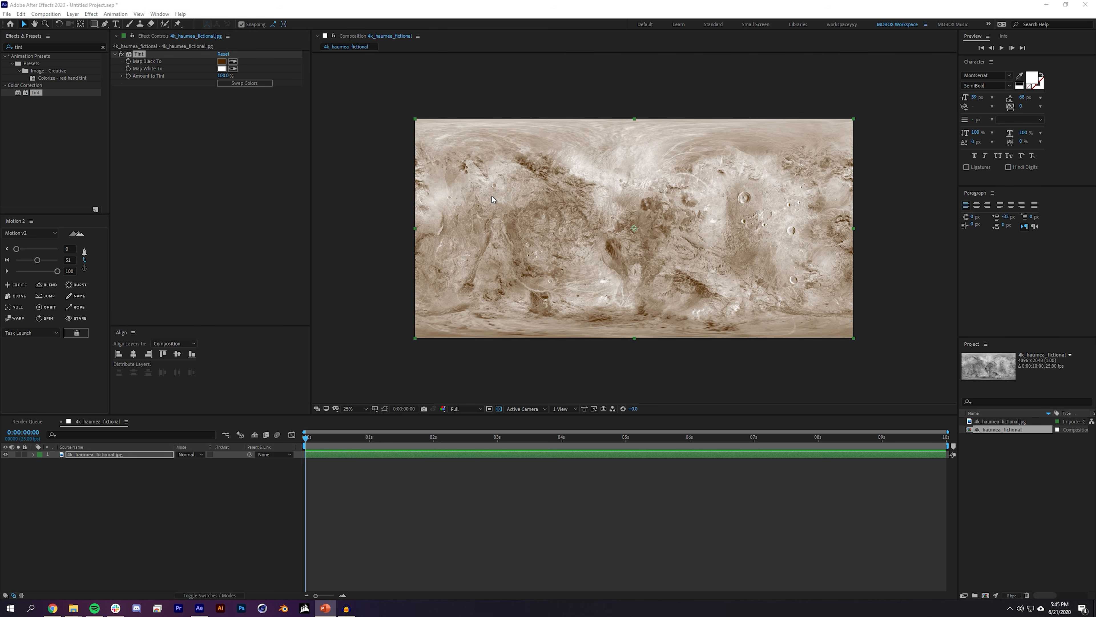
{"action": "left_click", "coordinate": [232, 69]}
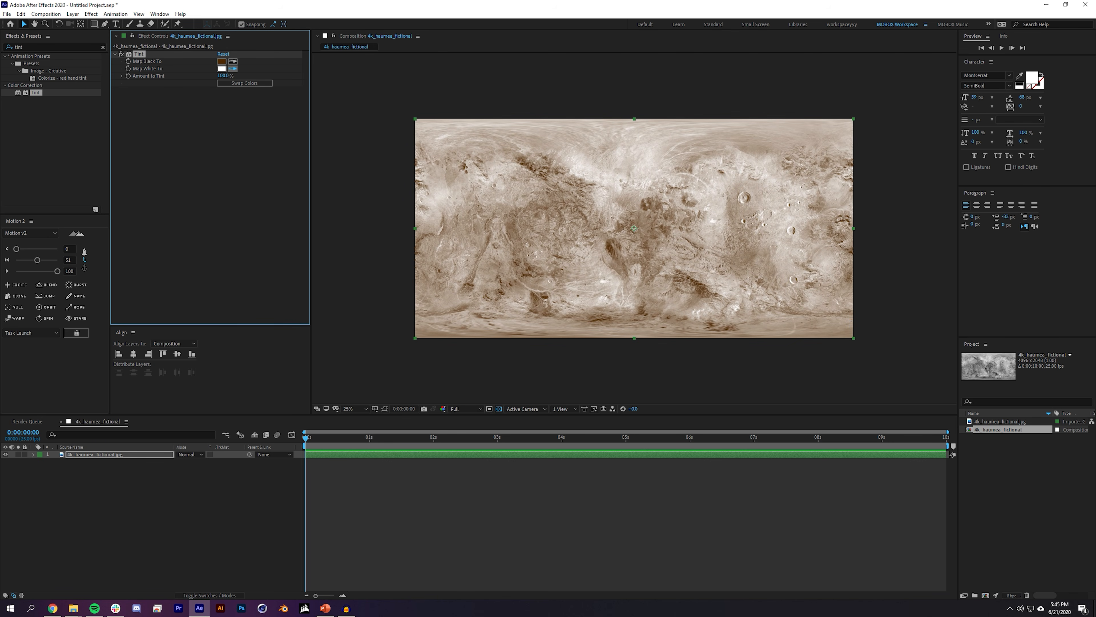
{"action": "left_click", "coordinate": [1095, 260]}
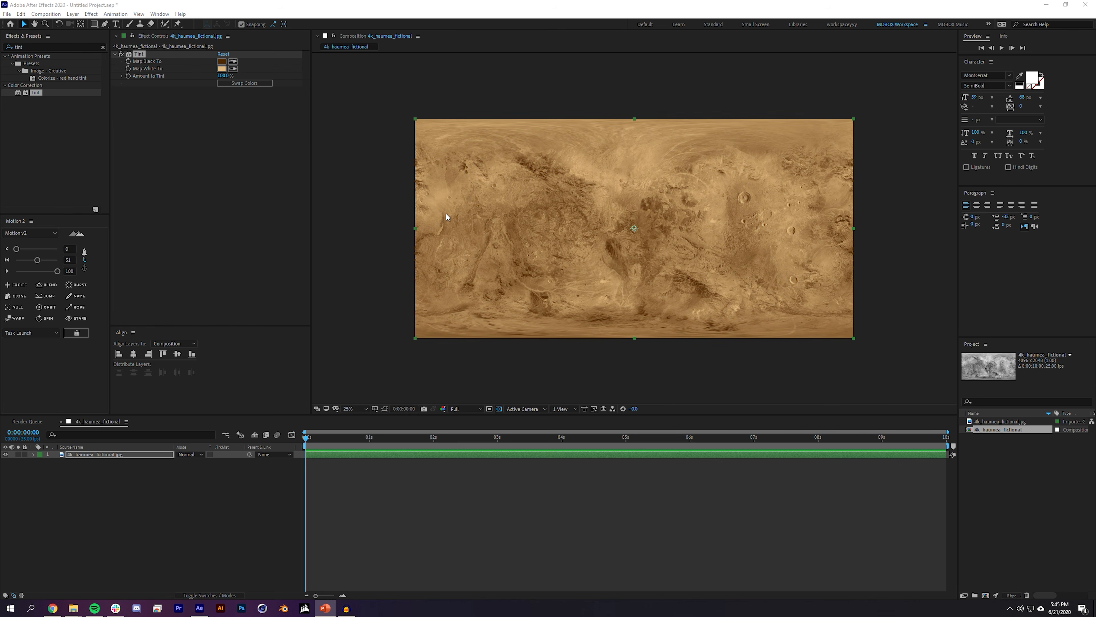
{"action": "left_click", "coordinate": [222, 69]}
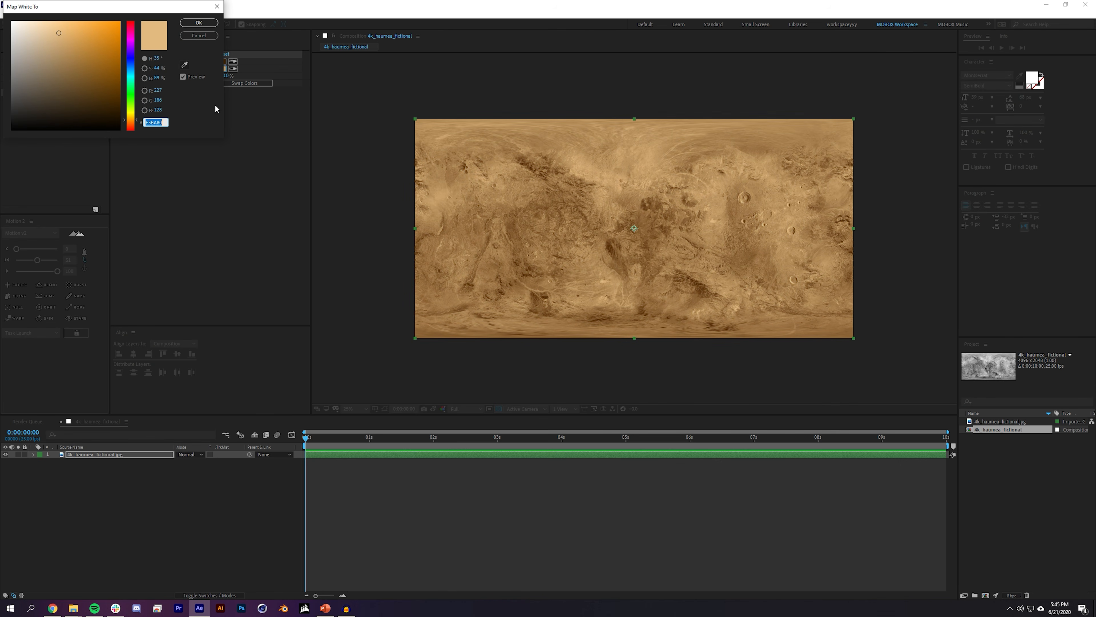
{"action": "left_click", "coordinate": [199, 23]}
{"action": "left_click", "coordinate": [224, 61]}
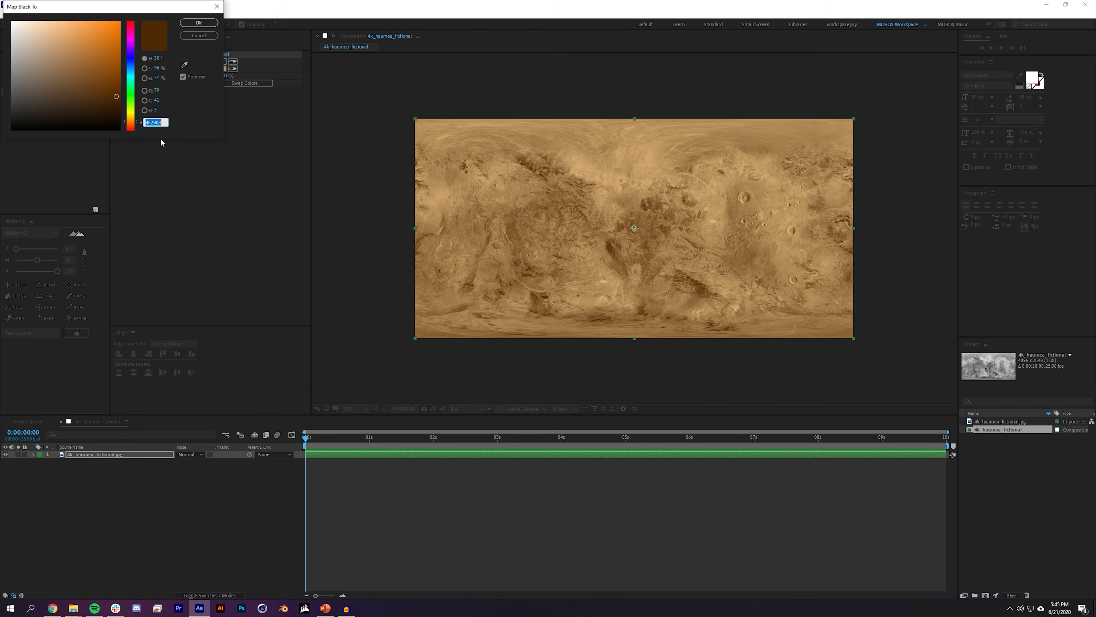
{"action": "left_click", "coordinate": [199, 23]}
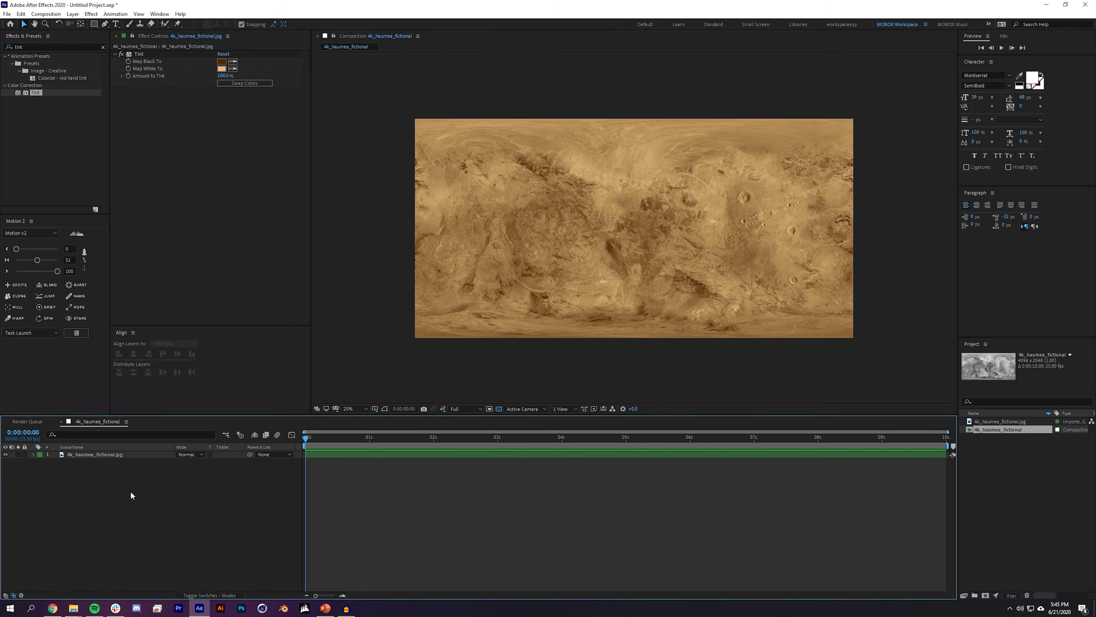
Step: Duplicate the tinted 4k_haumea_fictional.jpg layer
{"action": "left_click", "coordinate": [111, 455]}
{"action": "key", "text": "ctrl+d"}
{"action": "left_click", "coordinate": [163, 520]}
Step: Apply Fast Box Blur to the lower texture layer with a Blur Radius of 15
{"action": "left_click", "coordinate": [114, 462]}
{"action": "left_click", "coordinate": [111, 461]}
{"action": "left_click", "coordinate": [28, 47]}
{"action": "double_click", "coordinate": [28, 47]}
{"action": "type", "text": "fast"}
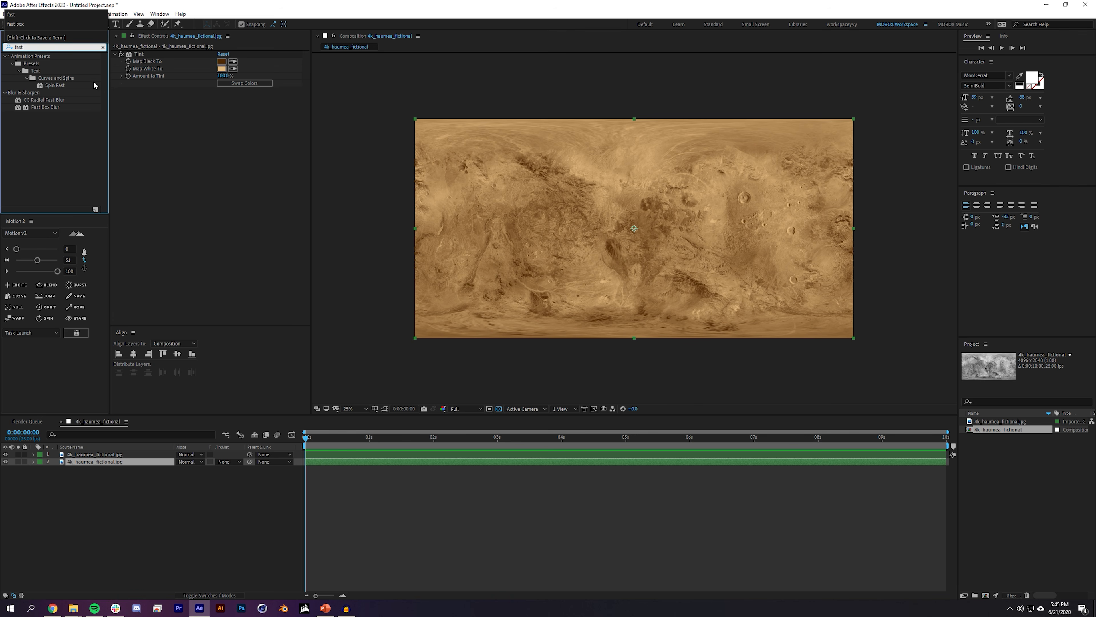
{"action": "left_click_drag", "start_coordinate": [41, 108], "coordinate": [114, 463]}
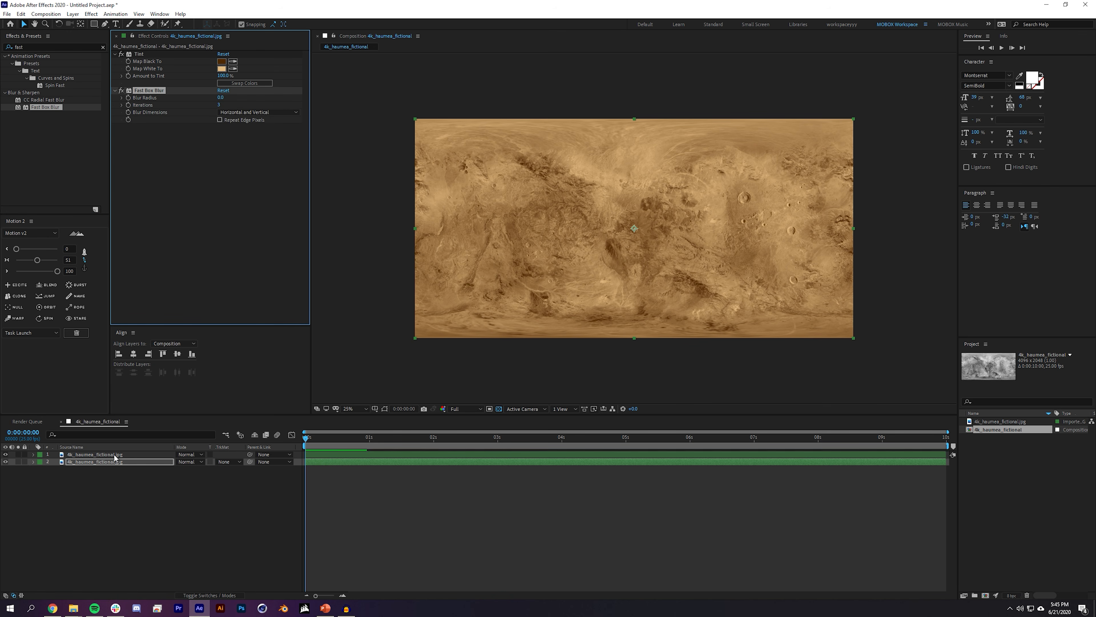
{"action": "left_click", "coordinate": [220, 97]}
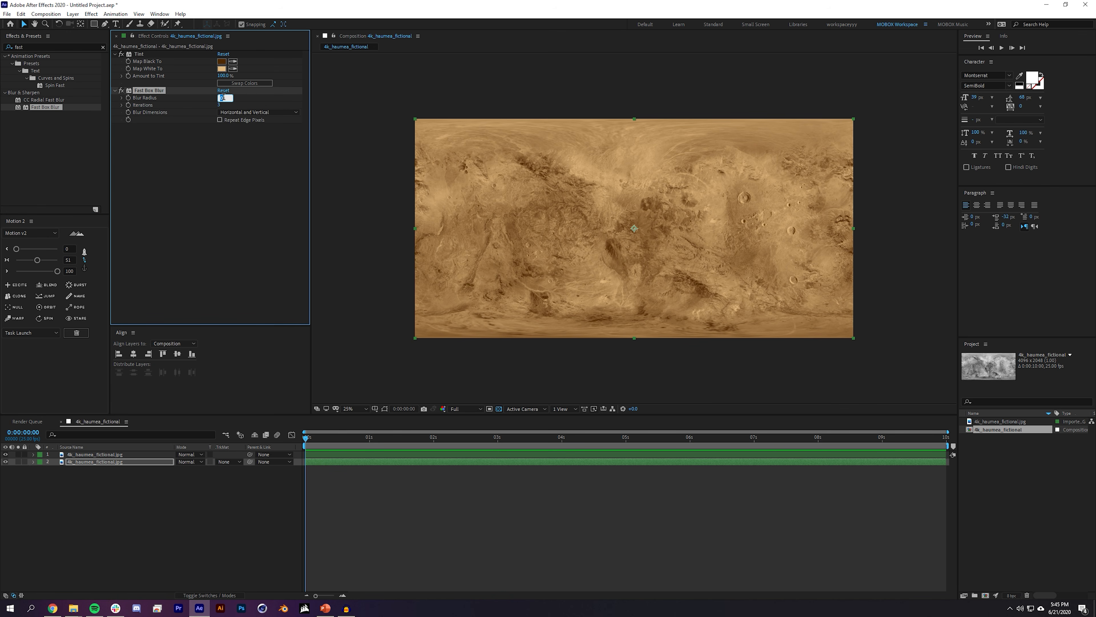
{"action": "type", "text": "15"}
{"action": "key", "text": "Return"}
Step: Set the opacity of the upper texture layer to 30%
{"action": "left_click", "coordinate": [117, 490]}
{"action": "left_click", "coordinate": [119, 453]}
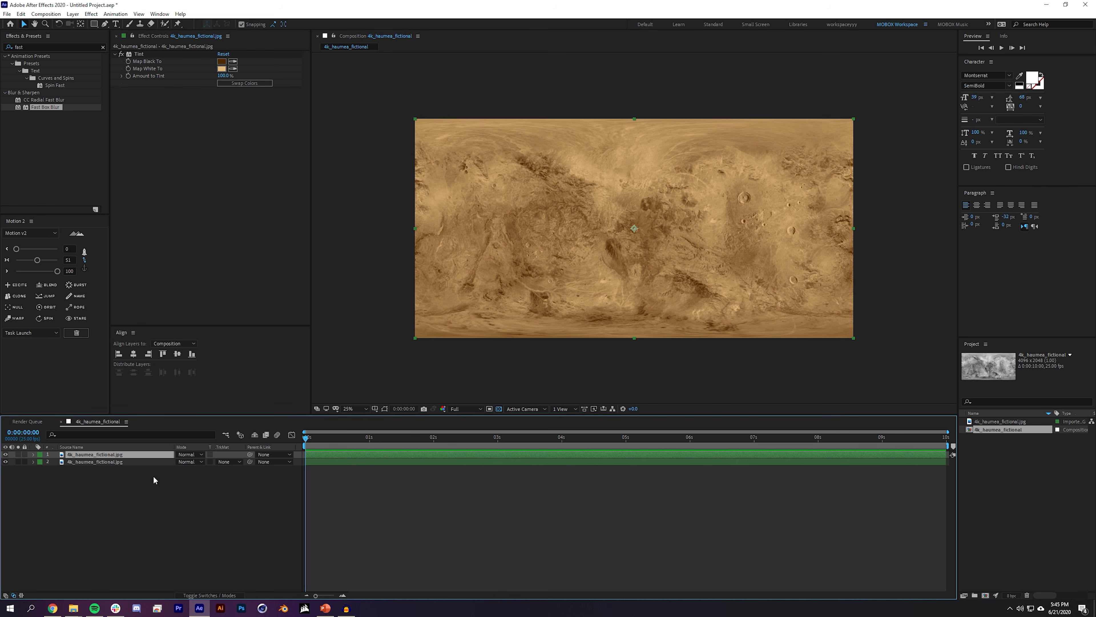
{"action": "key", "text": "t"}
{"action": "left_click_drag", "start_coordinate": [180, 462], "coordinate": [158, 462]}
{"action": "left_click", "coordinate": [163, 483]}
{"action": "left_click", "coordinate": [180, 462]}
{"action": "type", "text": "3"}
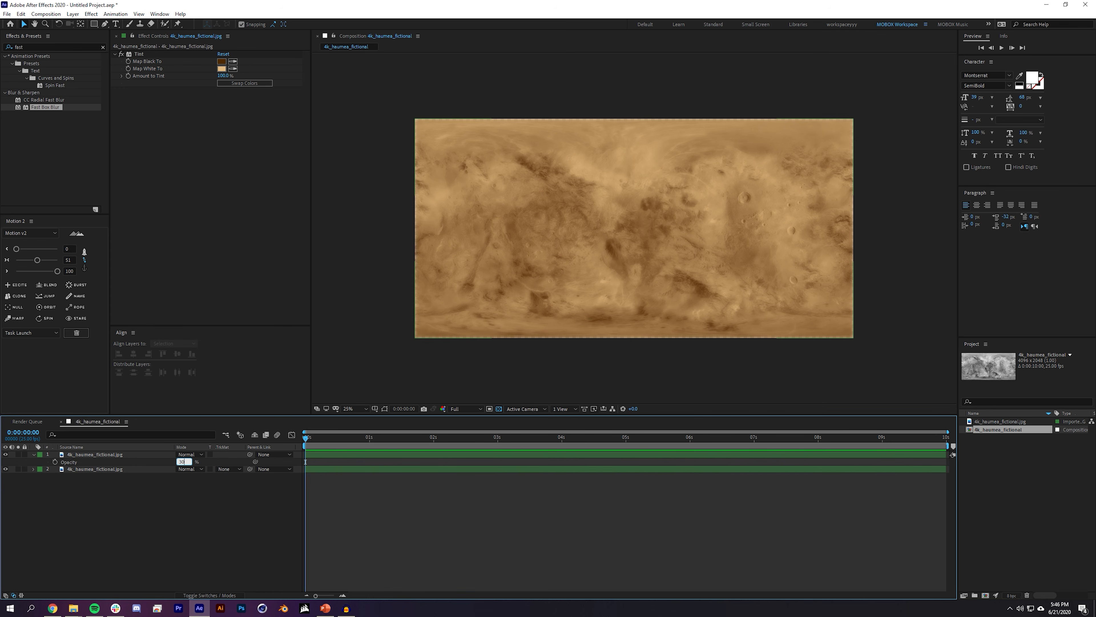
{"action": "type", "text": "0"}
{"action": "key", "text": "Return"}
Step: Enable Repeat Edge Pixels in the lower texture layer's Fast Box Blur
{"action": "left_click", "coordinate": [95, 468]}
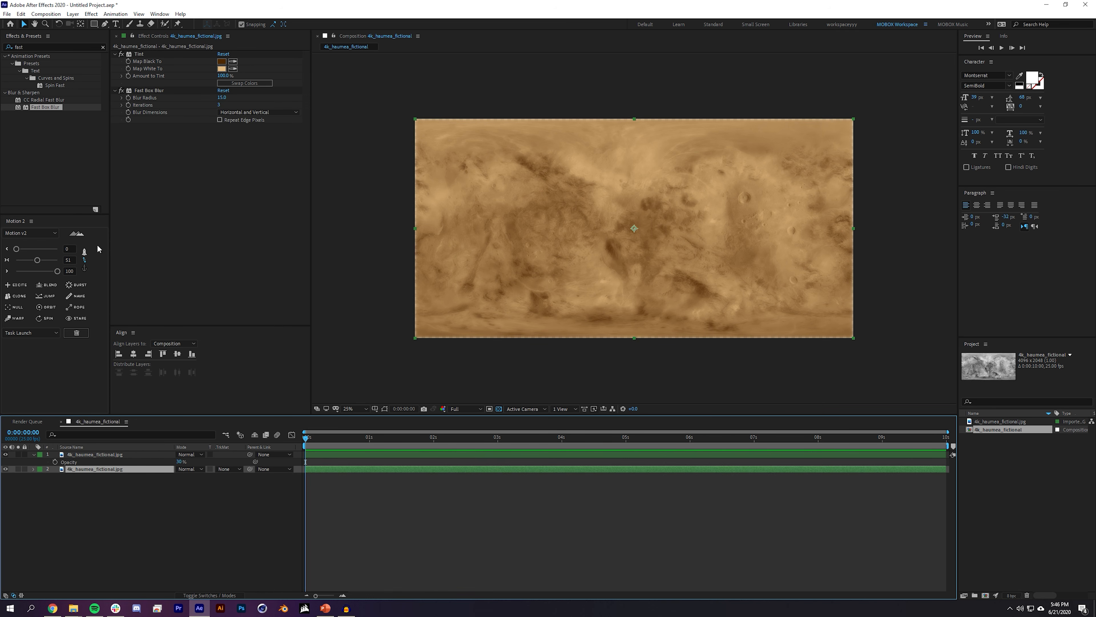
{"action": "left_click", "coordinate": [219, 120]}
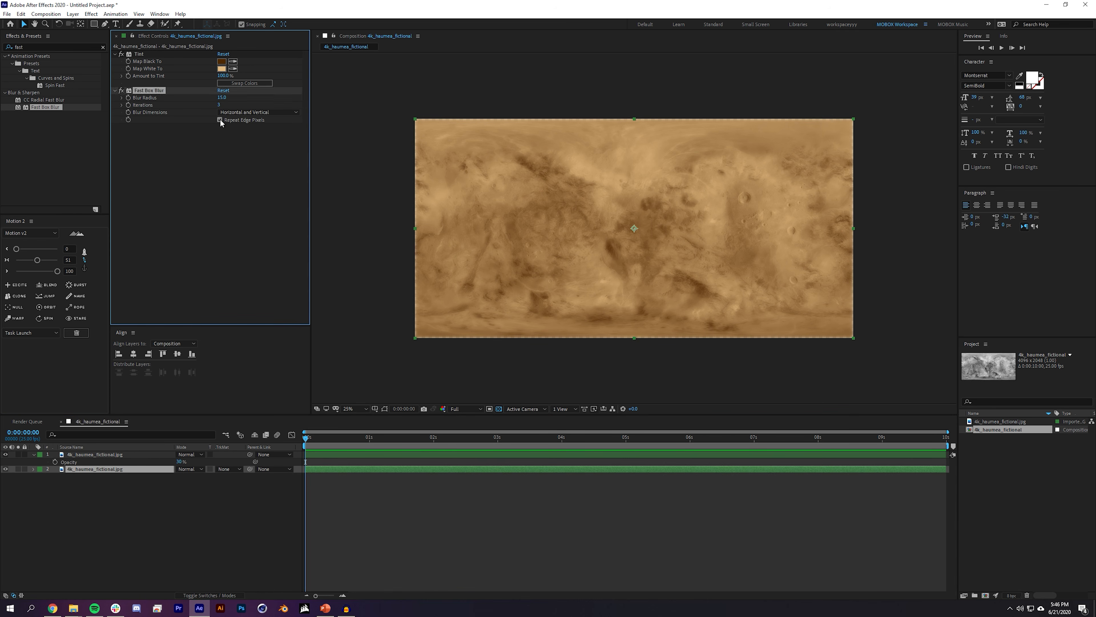
{"action": "left_click", "coordinate": [239, 553]}
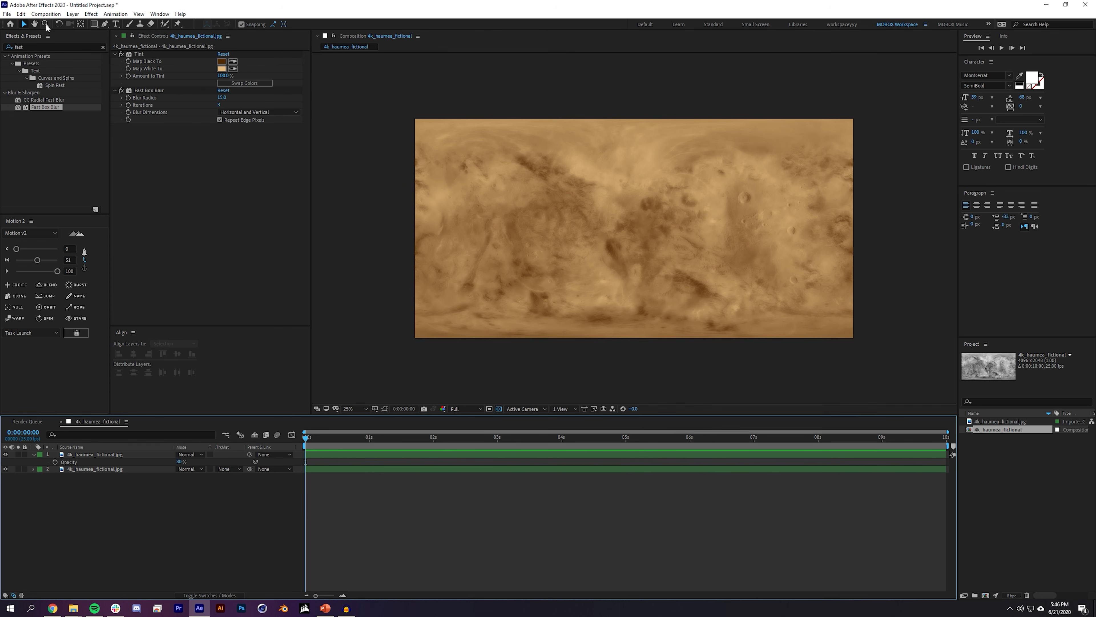
Step: Add a new adjustment layer above both texture layers
{"action": "left_click", "coordinate": [72, 15]}
{"action": "mouse_move", "coordinate": [86, 27]}
{"action": "left_click", "coordinate": [259, 72]}
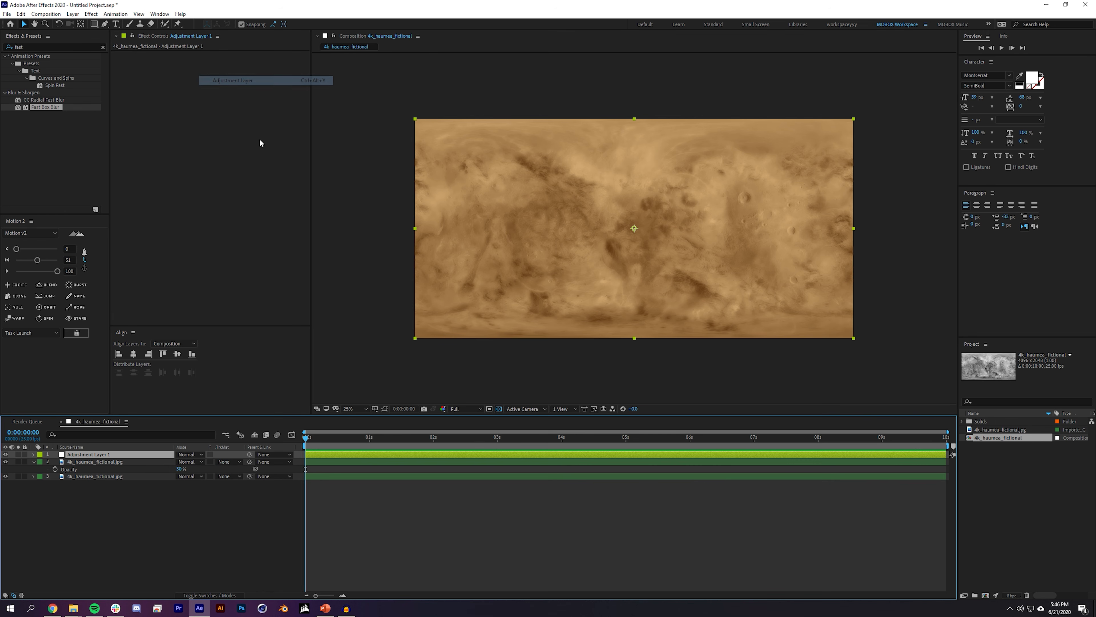
Step: Apply Curves to the adjustment layer and shape the RGB curve into a gentle S for more contrast
{"action": "left_click", "coordinate": [66, 47]}
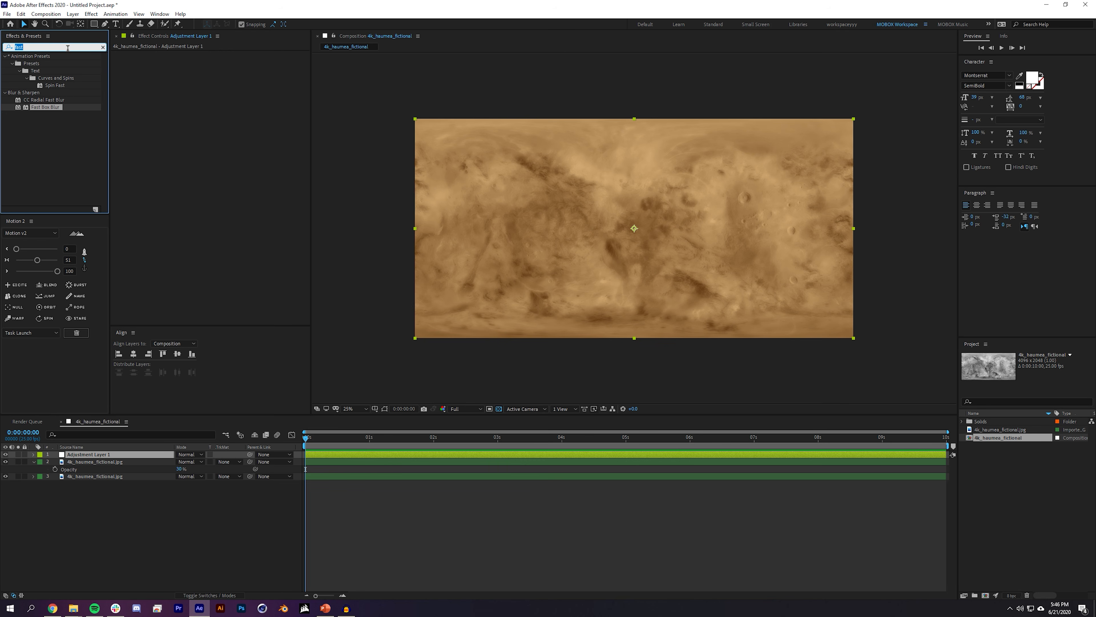
{"action": "type", "text": "curve"}
{"action": "left_click_drag", "start_coordinate": [47, 92], "coordinate": [152, 460]}
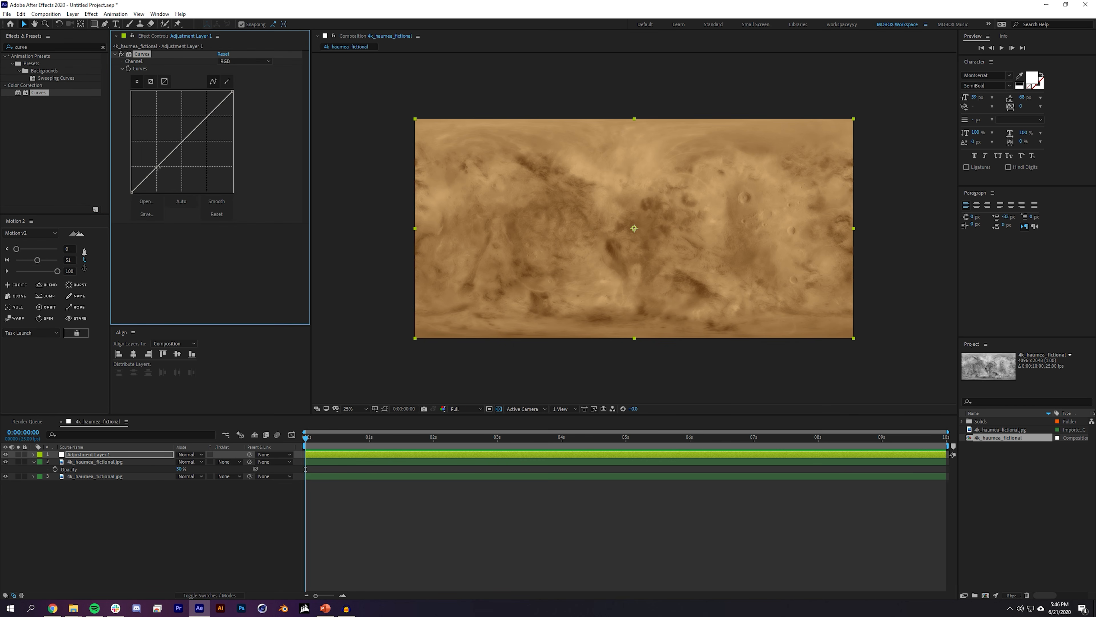
{"action": "left_click_drag", "start_coordinate": [163, 160], "coordinate": [163, 171]}
{"action": "left_click_drag", "start_coordinate": [212, 117], "coordinate": [203, 115]}
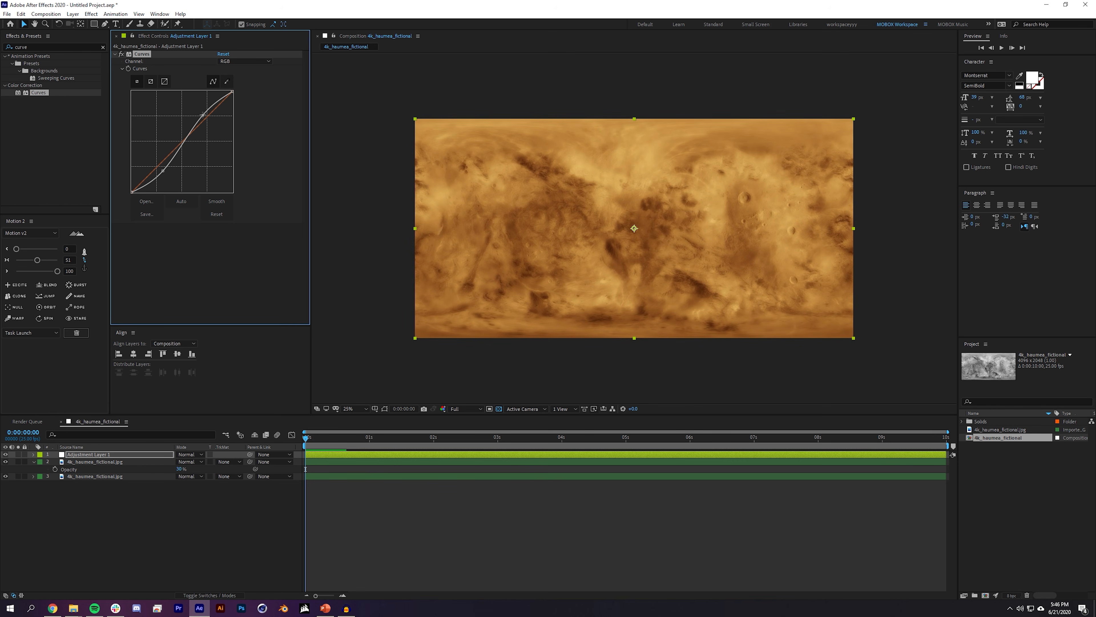
{"action": "key", "text": "."}
{"action": "left_click", "coordinate": [111, 462]}
{"action": "left_click_drag", "start_coordinate": [179, 469], "coordinate": [211, 470]}
{"action": "key", "text": "ctrl+z"}
{"action": "key", "text": "comma"}
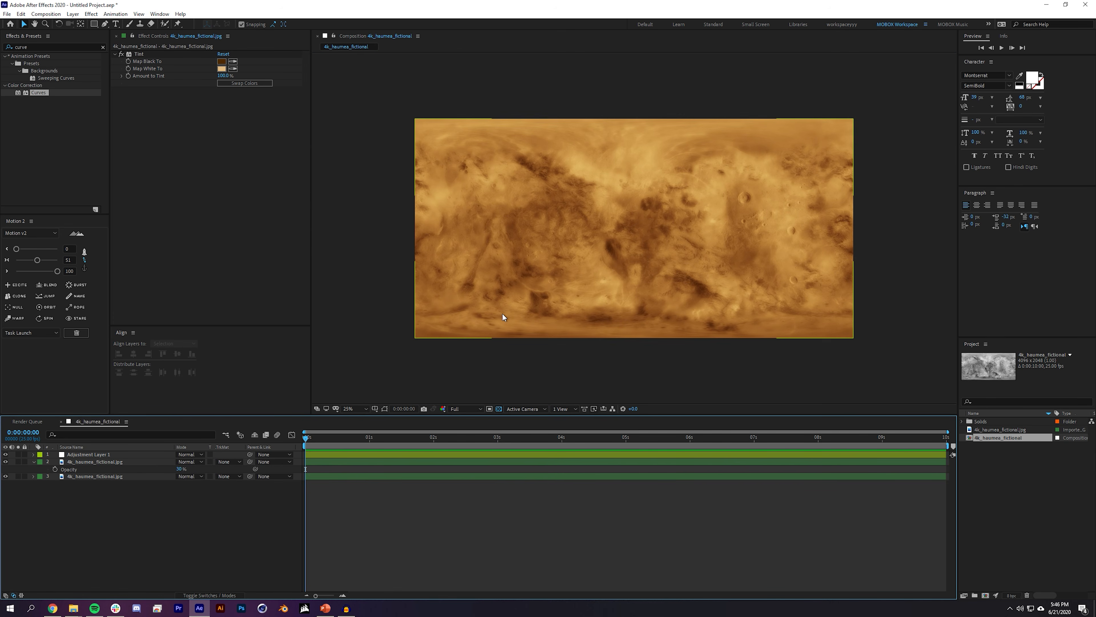
Step: Raise the opacity of the upper, unblurred texture layer to 40%
{"action": "left_click_drag", "start_coordinate": [180, 469], "coordinate": [168, 471]}
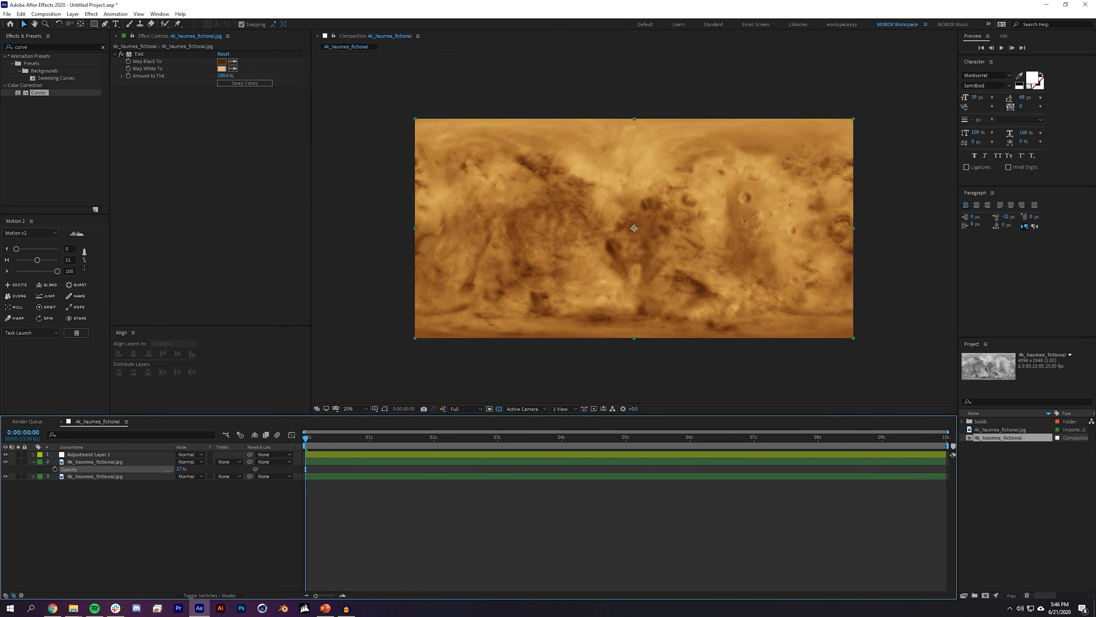
{"action": "left_click", "coordinate": [172, 522]}
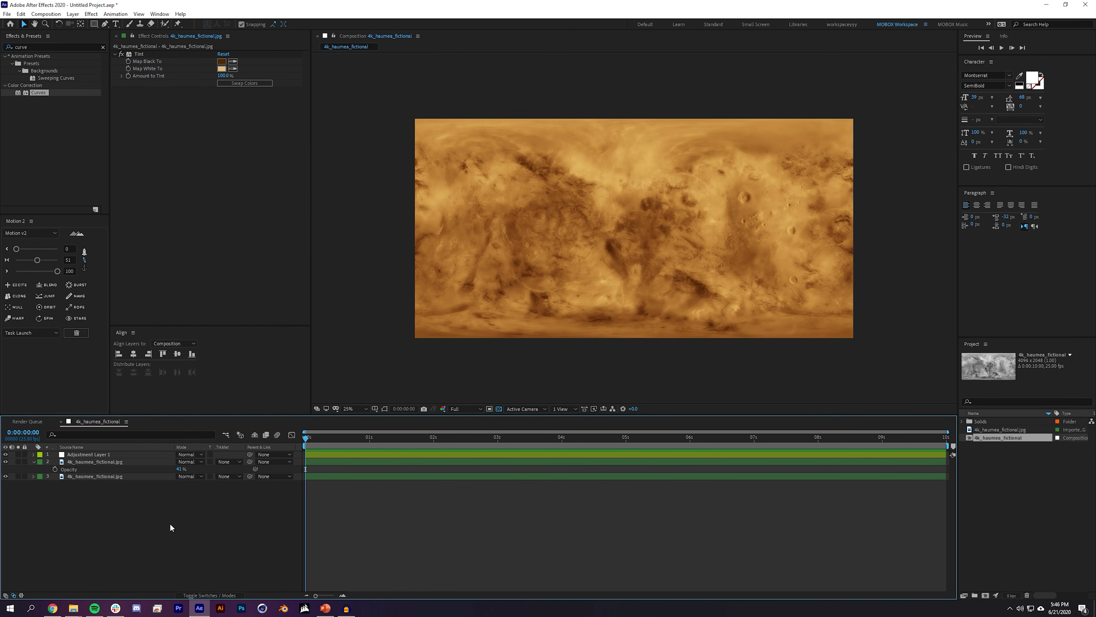
{"action": "key", "text": "period"}
{"action": "left_click_drag", "start_coordinate": [178, 469], "coordinate": [175, 470]}
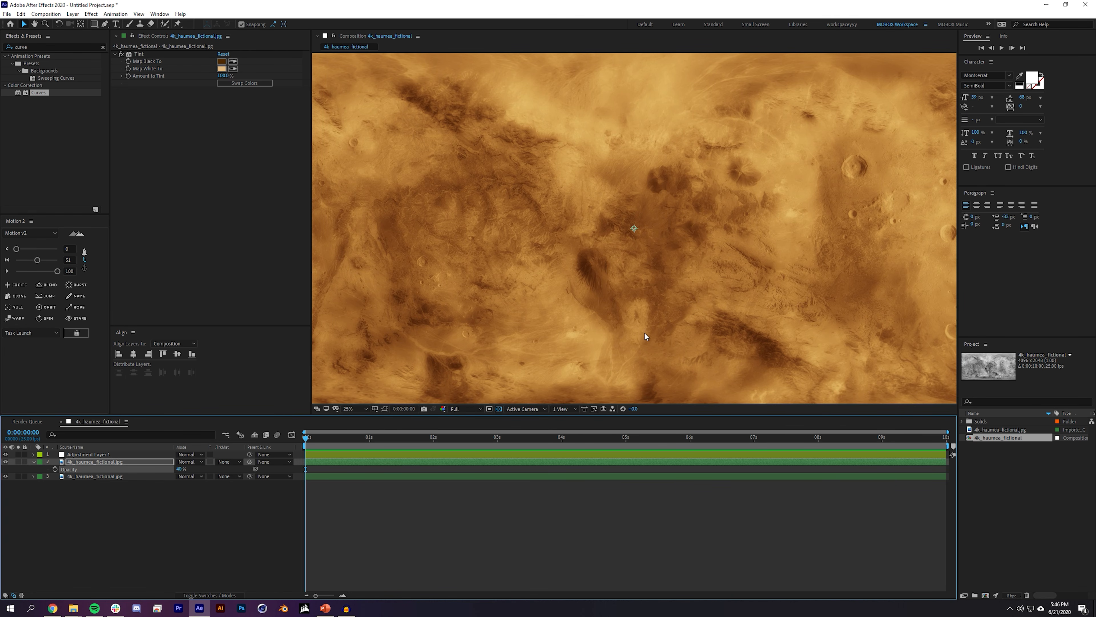
{"action": "key", "text": "comma"}
Step: Rename the 4k_haumea_fictional composition as Titan_Color
{"action": "left_click", "coordinate": [971, 438]}
{"action": "key", "text": "Return"}
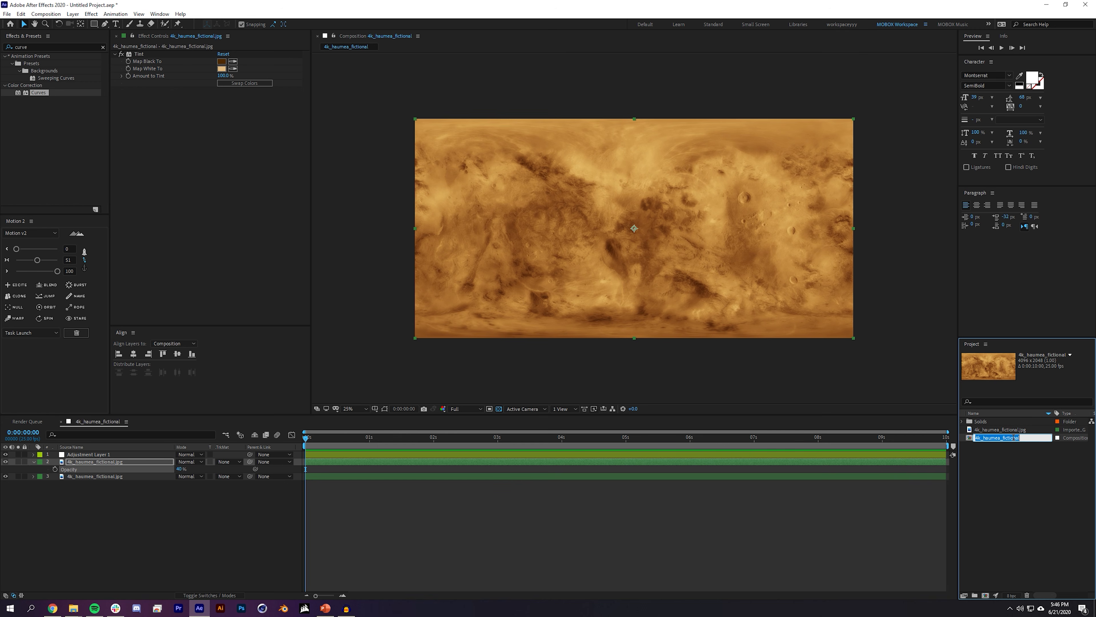
{"action": "type", "text": "Col"}
{"action": "type", "text": "Titan"}
{"action": "type", "text": "or"}
{"action": "key", "text": "Return"}
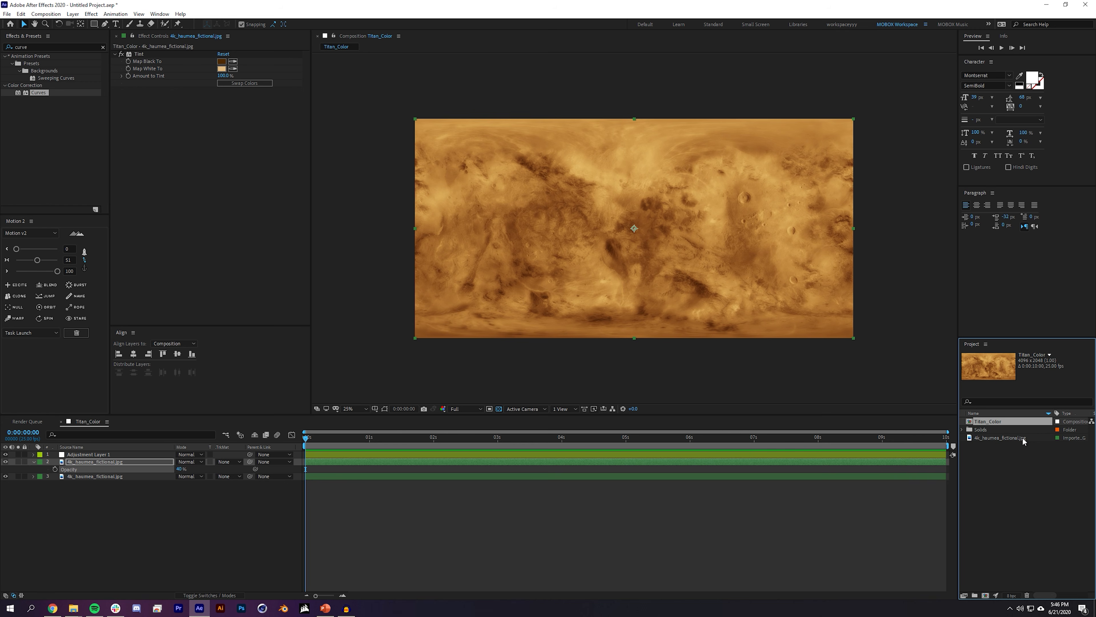
Step: Duplicate the Titan_Color composition and name the copy Titan_Normal
{"action": "left_click", "coordinate": [991, 422]}
{"action": "key", "text": "ctrl+d"}
{"action": "key", "text": "Return"}
{"action": "left_click_drag", "start_coordinate": [1010, 422], "coordinate": [991, 422]}
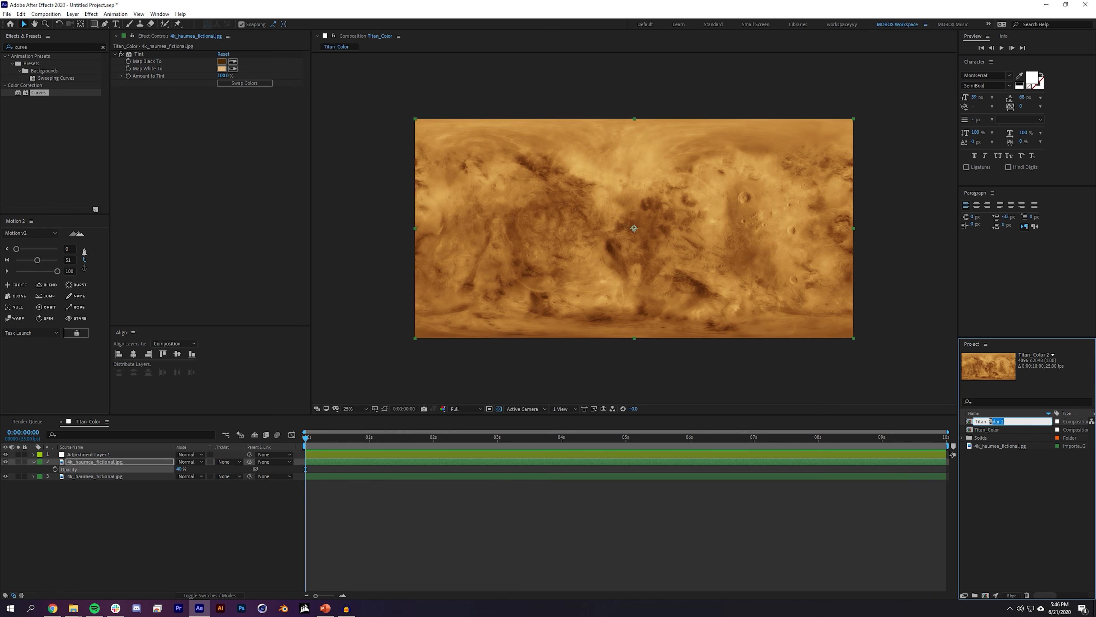
{"action": "type", "text": "Normal"}
{"action": "key", "text": "Return"}
Step: Duplicate Titan_Normal, name the copy Titan_Titan Gloss, and open the Titan_Normal composition
{"action": "key", "text": "ctrl+d"}
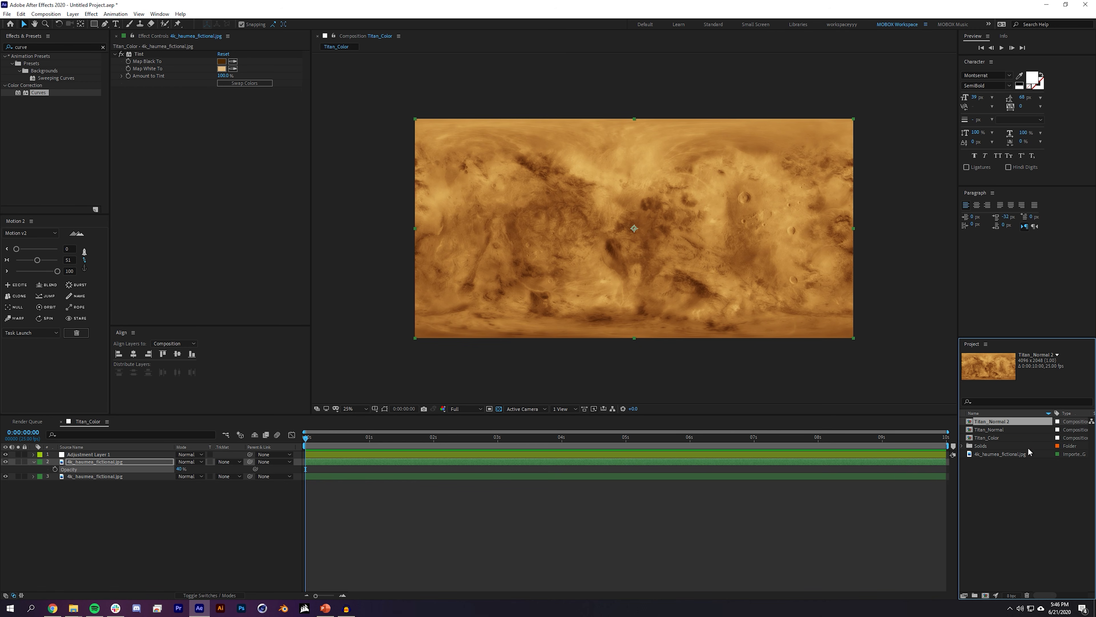
{"action": "key", "text": "Return"}
{"action": "left_click_drag", "start_coordinate": [1010, 421], "coordinate": [990, 421]}
{"action": "type", "text": "Titan Gloss"}
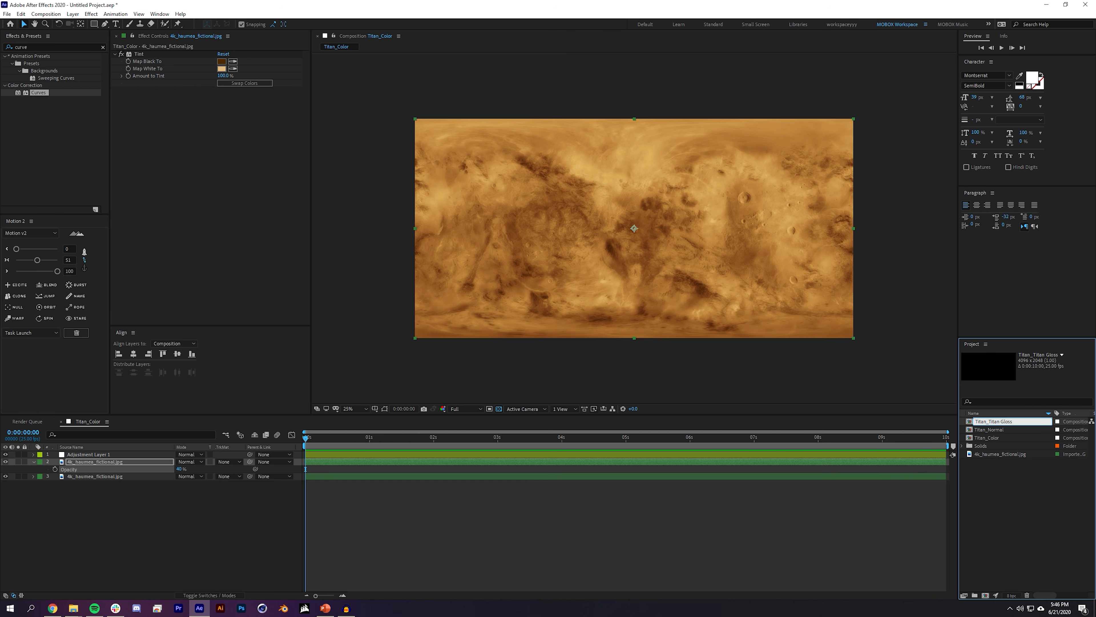
{"action": "key", "text": "Return"}
{"action": "double_click", "coordinate": [989, 429]}
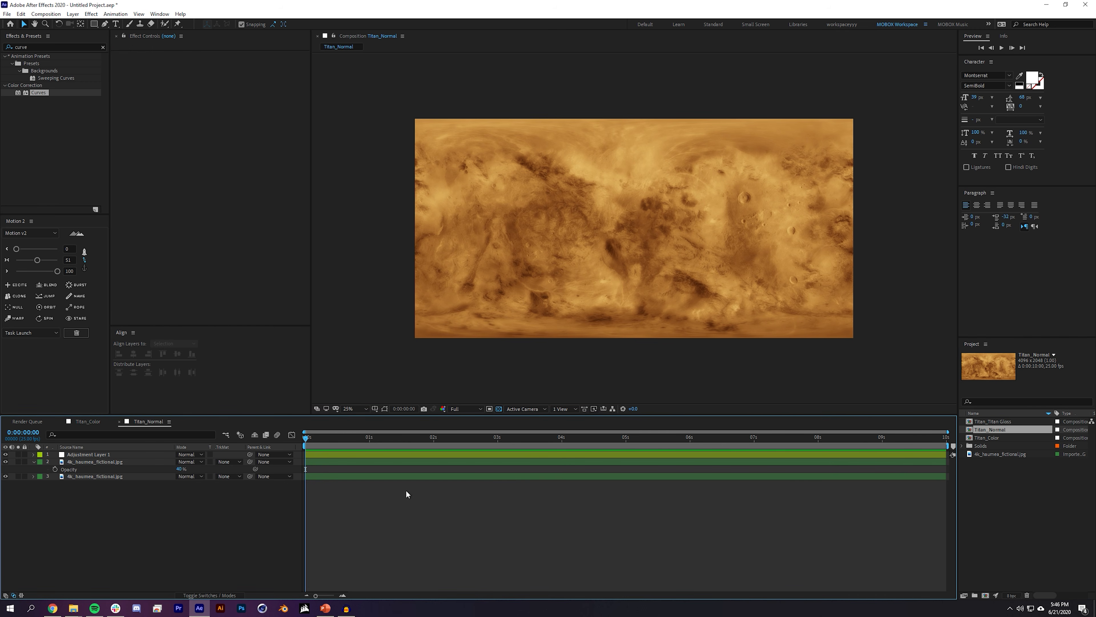
Step: Try the Black & White effect on the adjustment layer in Titan_Normal and remove it again
{"action": "double_click", "coordinate": [25, 47]}
{"action": "type", "text": "black"}
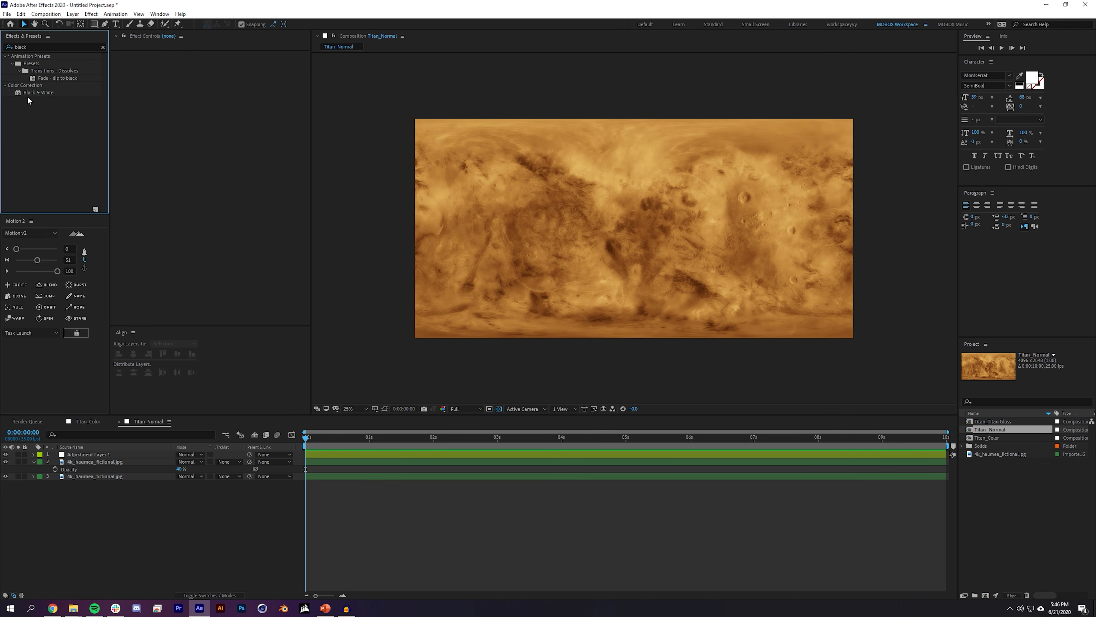
{"action": "left_click_drag", "start_coordinate": [38, 93], "coordinate": [88, 454]}
{"action": "left_click", "coordinate": [142, 521]}
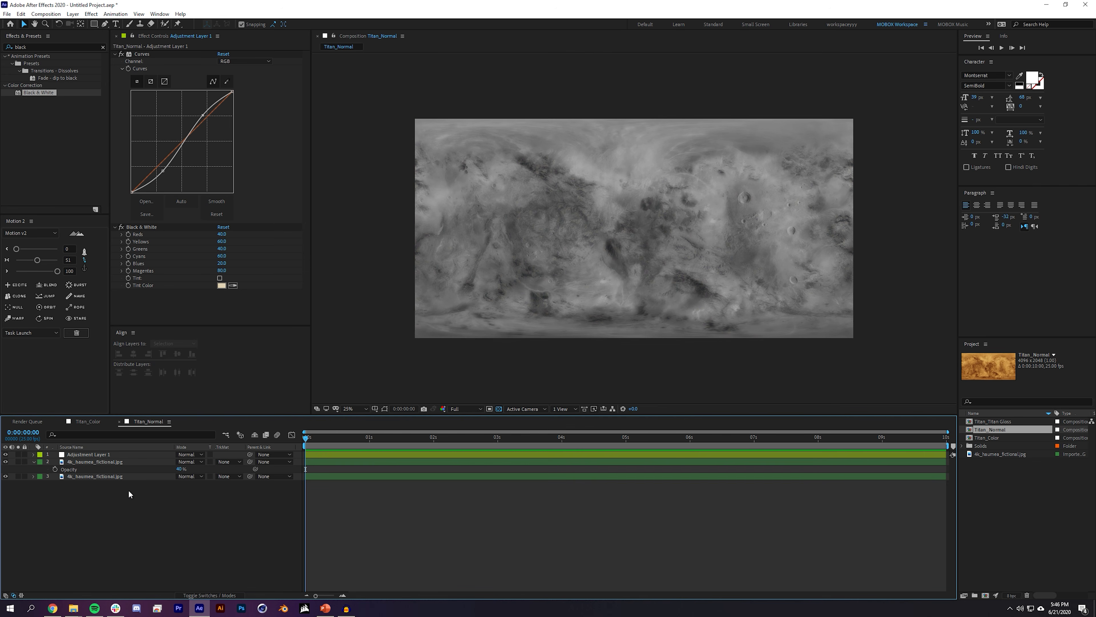
{"action": "left_click", "coordinate": [140, 227]}
{"action": "key", "text": "Delete"}
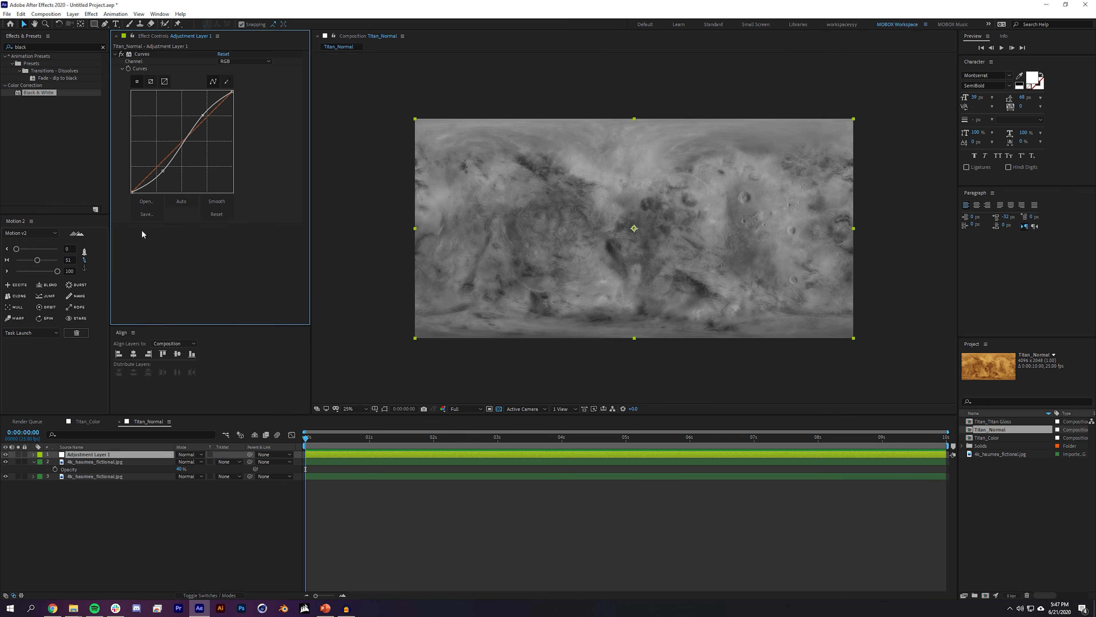
Step: Remove the Tint effect from both texture layers in Titan_Normal
{"action": "left_click", "coordinate": [105, 461]}
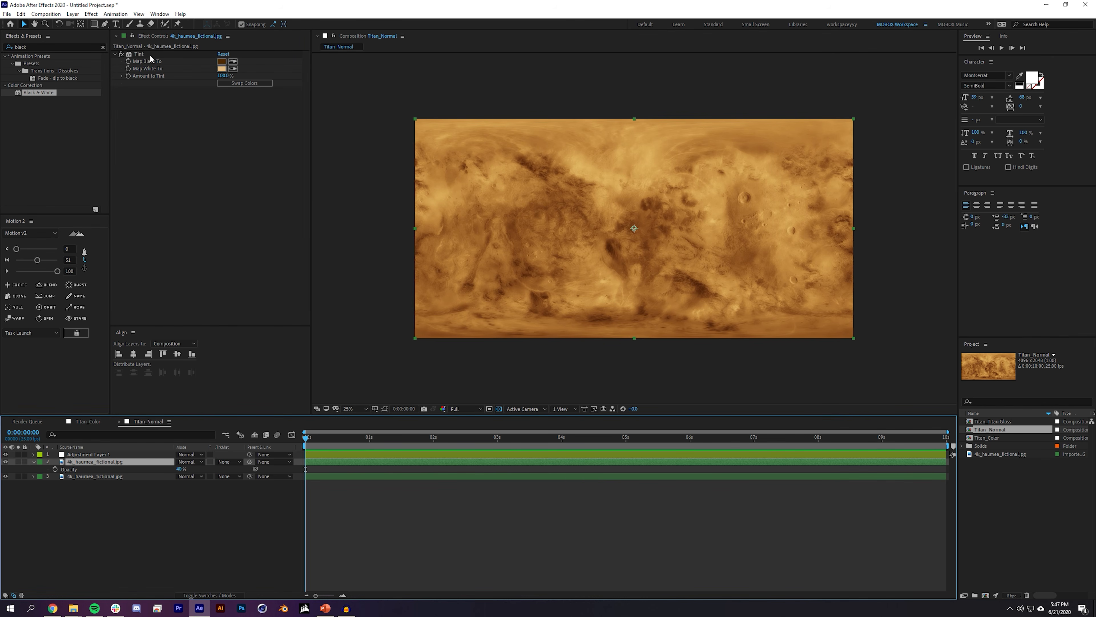
{"action": "left_click", "coordinate": [86, 476]}
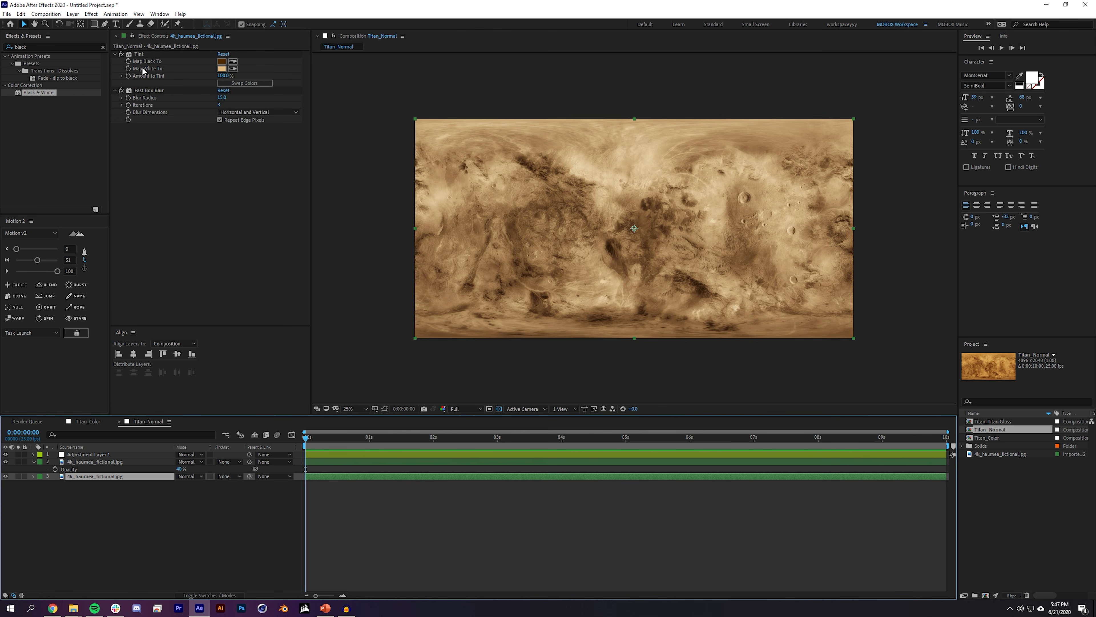
{"action": "left_click", "coordinate": [139, 54]}
{"action": "key", "text": "Delete"}
{"action": "left_click", "coordinate": [147, 506]}
{"action": "scroll", "coordinate": [618, 280], "scroll_direction": "up", "scroll_amount": 2}
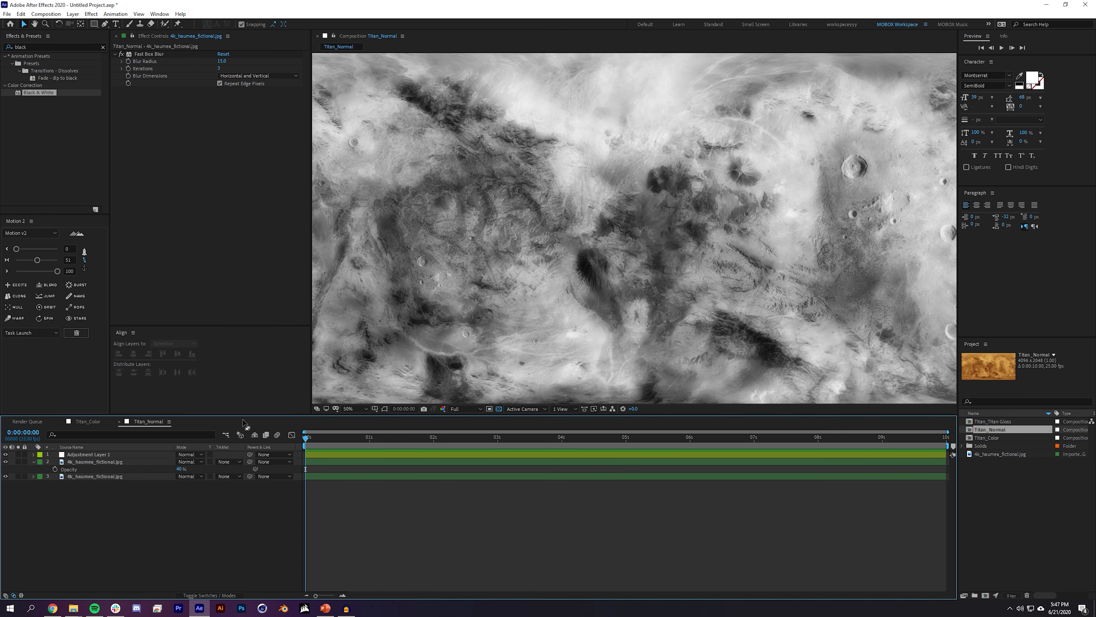
Step: Set the opacity of the upper texture layer in Titan_Normal to 30%
{"action": "left_click_drag", "start_coordinate": [179, 469], "coordinate": [171, 475]}
{"action": "left_click", "coordinate": [179, 469]}
{"action": "type", "text": "30"}
{"action": "key", "text": "Return"}
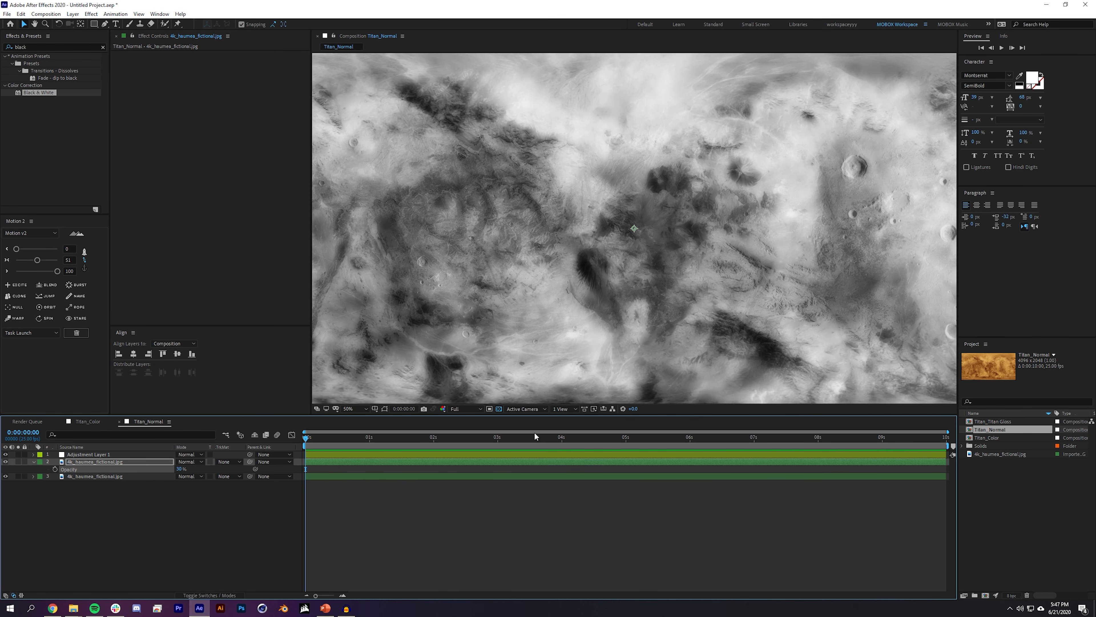
Step: Open the Titan_Titan Gloss composition and remove the Tint effect from both of its texture layers
{"action": "left_click", "coordinate": [1013, 525]}
{"action": "double_click", "coordinate": [1011, 420]}
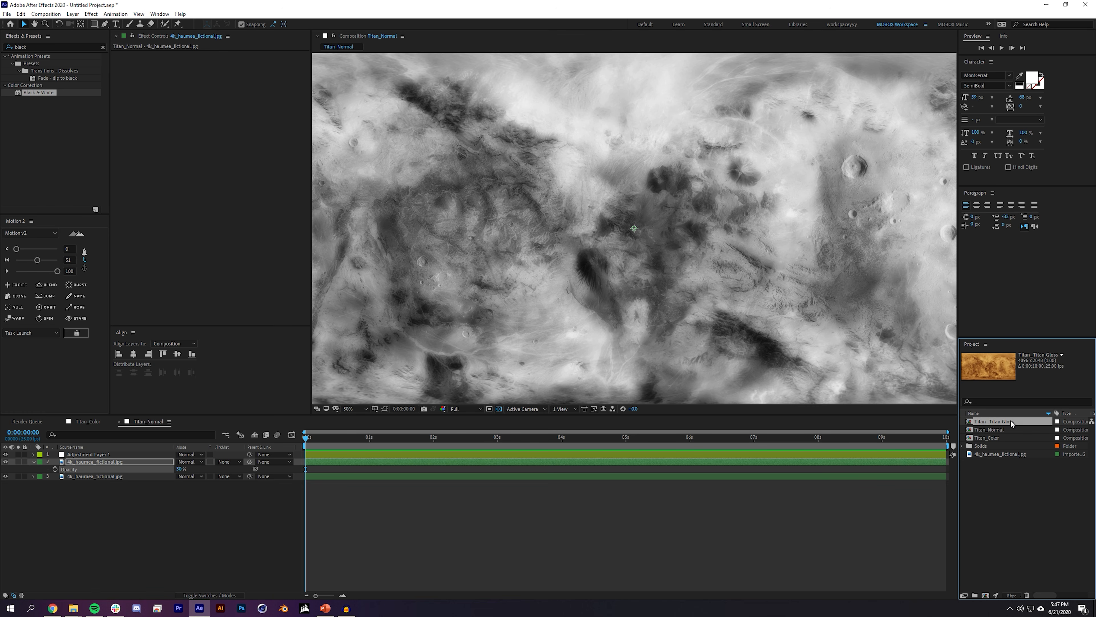
{"action": "left_click", "coordinate": [118, 462]}
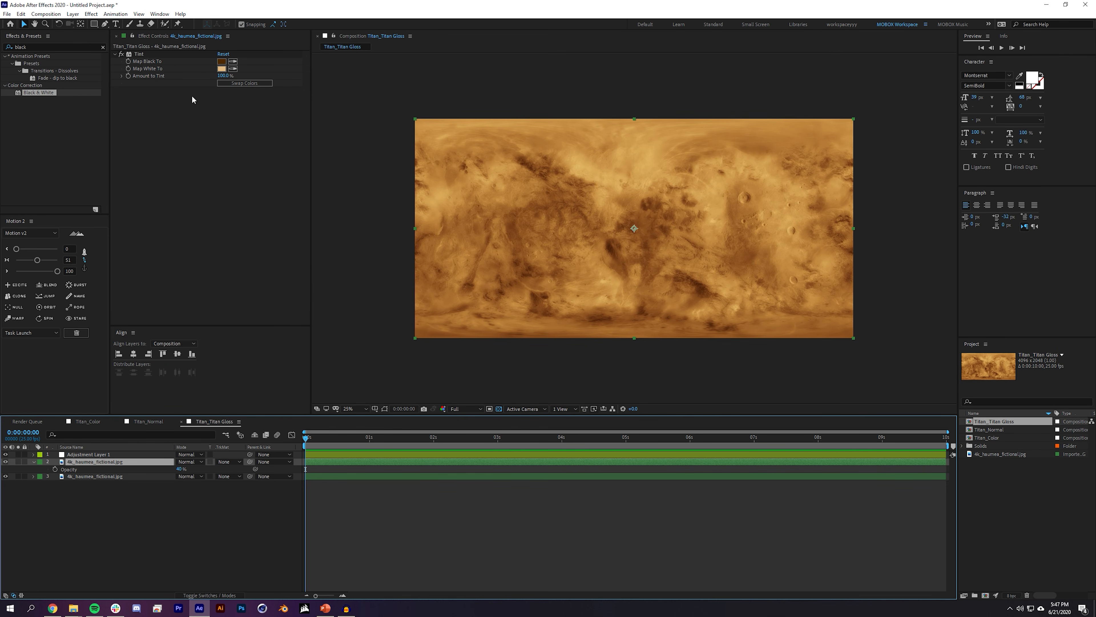
{"action": "left_click", "coordinate": [108, 477]}
{"action": "left_click", "coordinate": [149, 56]}
{"action": "key", "text": "Delete"}
{"action": "left_click", "coordinate": [116, 463]}
{"action": "left_click", "coordinate": [139, 54]}
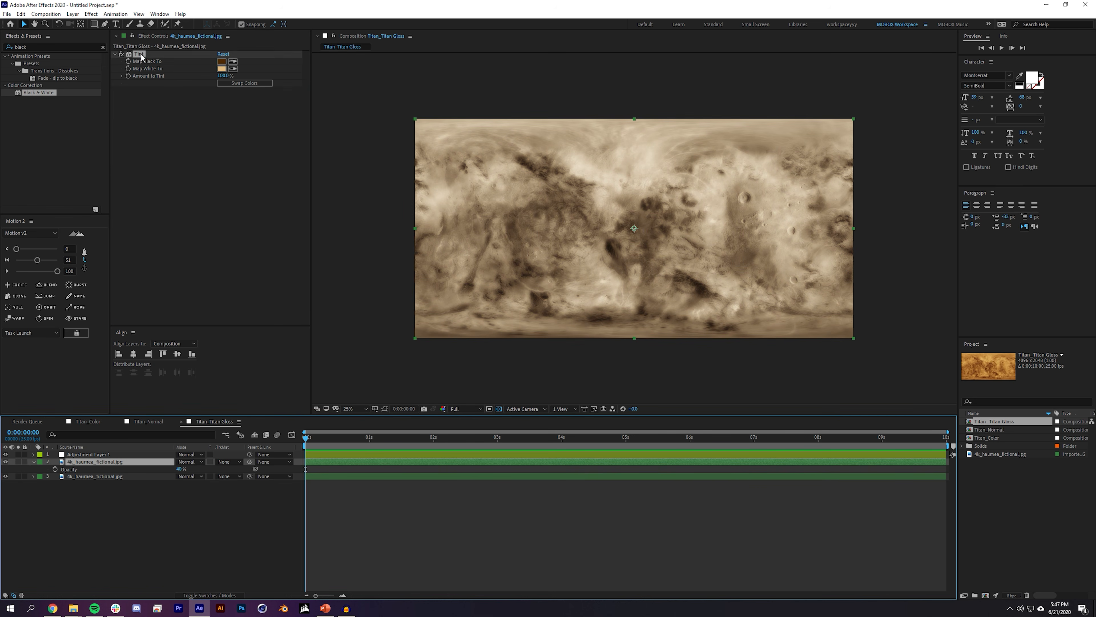
{"action": "key", "text": "Delete"}
Step: Apply the Invert effect to the adjustment layer in Titan_Titan Gloss, below Curves
{"action": "left_click", "coordinate": [91, 454]}
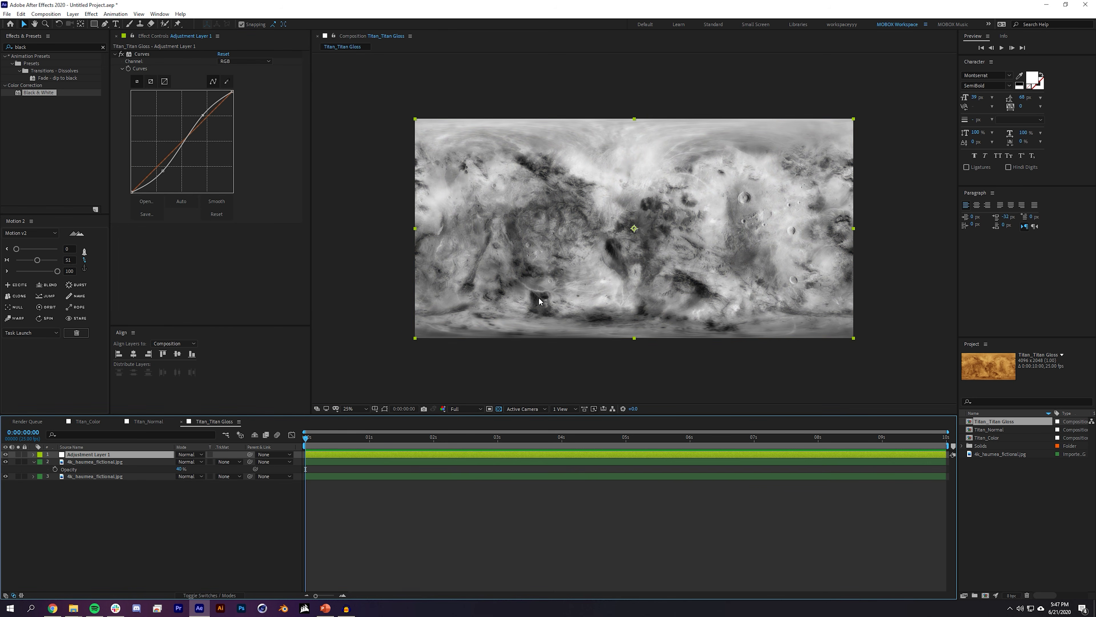
{"action": "left_click", "coordinate": [62, 47]}
{"action": "type", "text": "invert"}
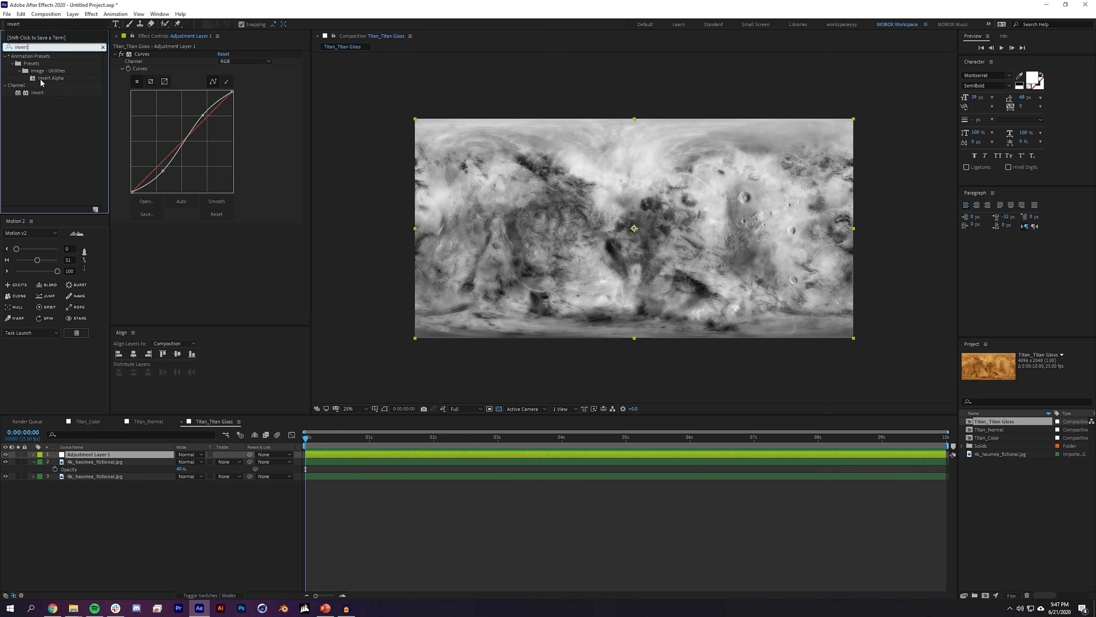
{"action": "left_click_drag", "start_coordinate": [37, 92], "coordinate": [245, 307]}
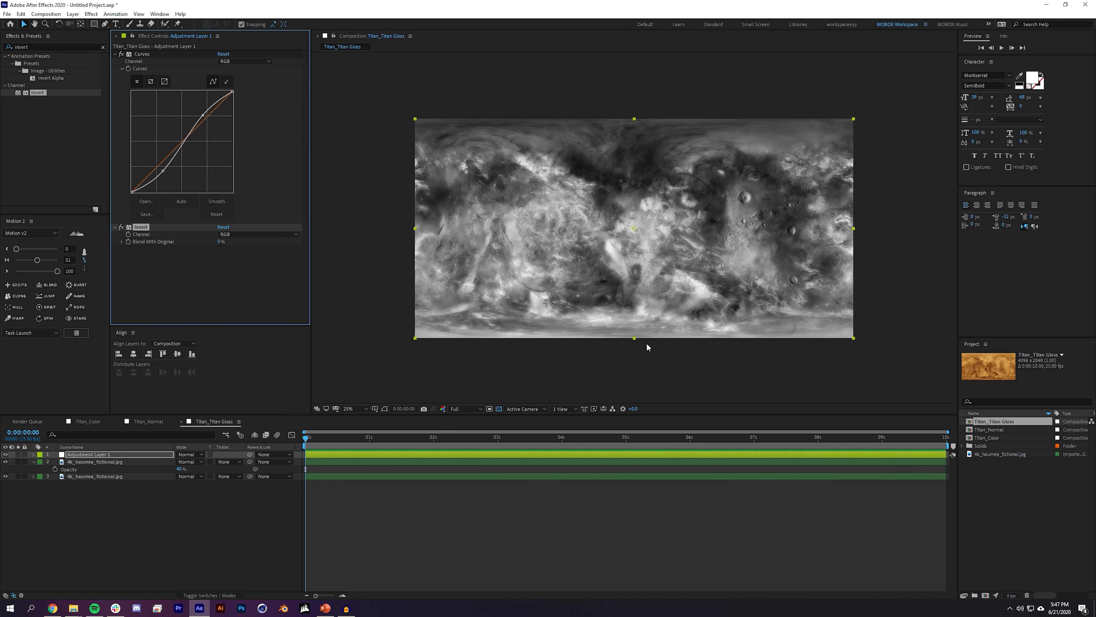
{"action": "left_click", "coordinate": [678, 539]}
Step: Add Brightness & Contrast below Invert on the gloss adjustment layer and set its contrast to 100
{"action": "left_click", "coordinate": [60, 47]}
{"action": "type", "text": "bright"}
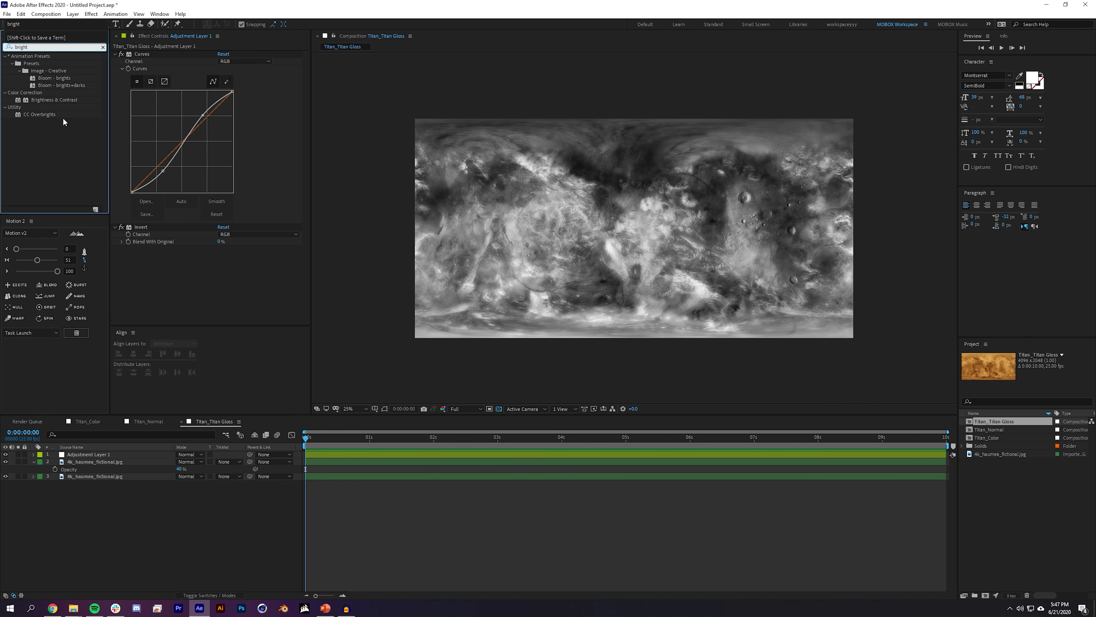
{"action": "left_click_drag", "start_coordinate": [65, 101], "coordinate": [201, 264]}
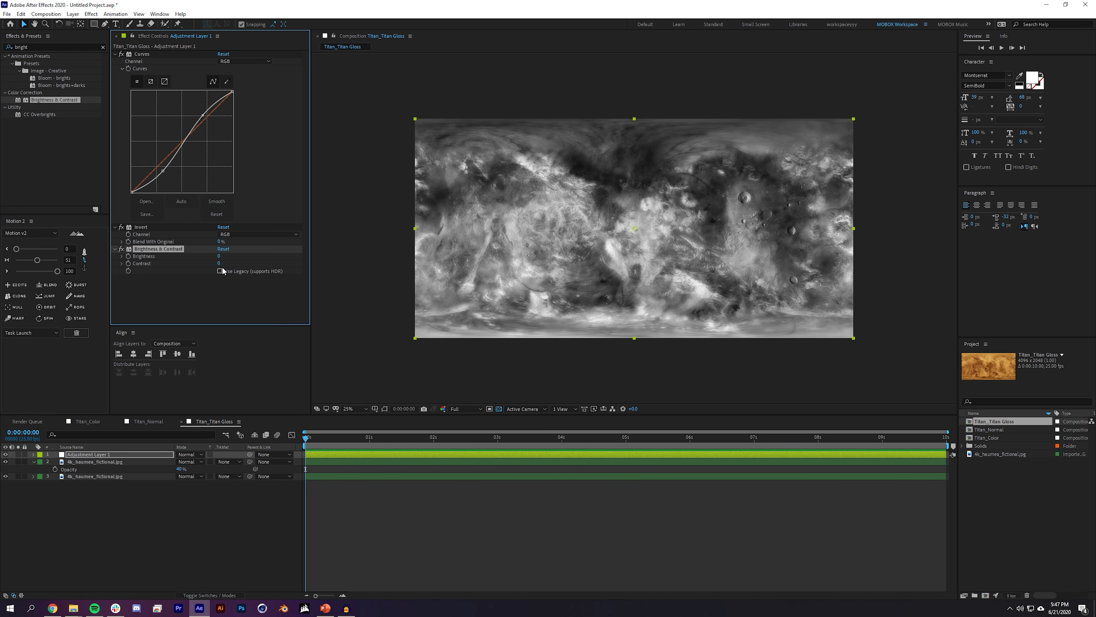
{"action": "left_click_drag", "start_coordinate": [219, 263], "coordinate": [293, 267]}
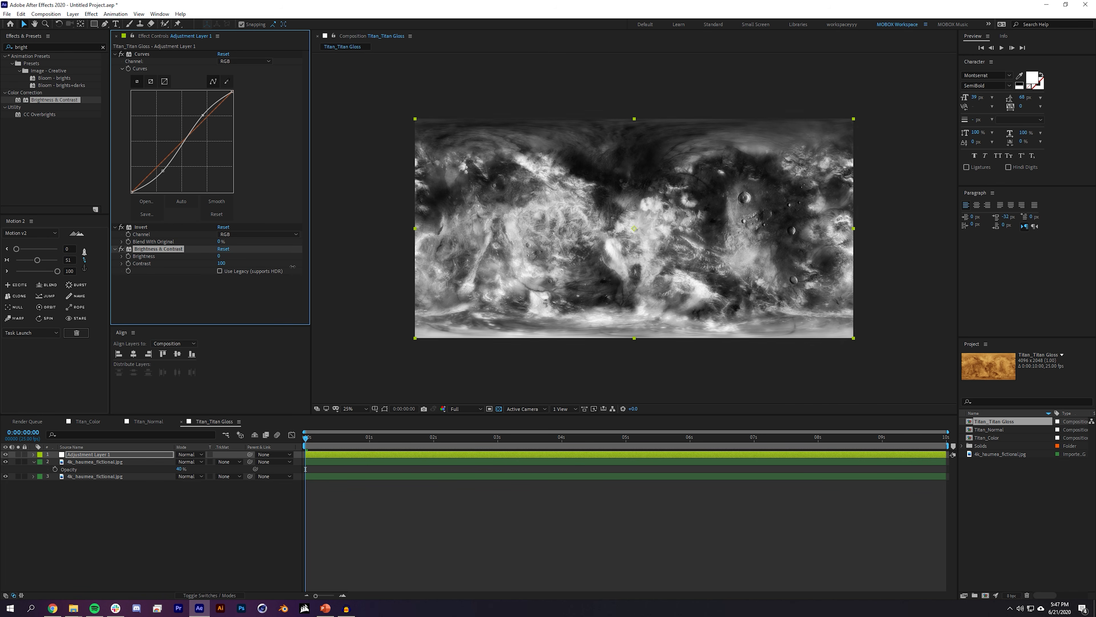
{"action": "left_click", "coordinate": [534, 481]}
{"action": "scroll", "coordinate": [630, 262], "scroll_direction": "up", "scroll_amount": 2}
{"action": "scroll", "coordinate": [630, 262], "scroll_direction": "down", "scroll_amount": 2}
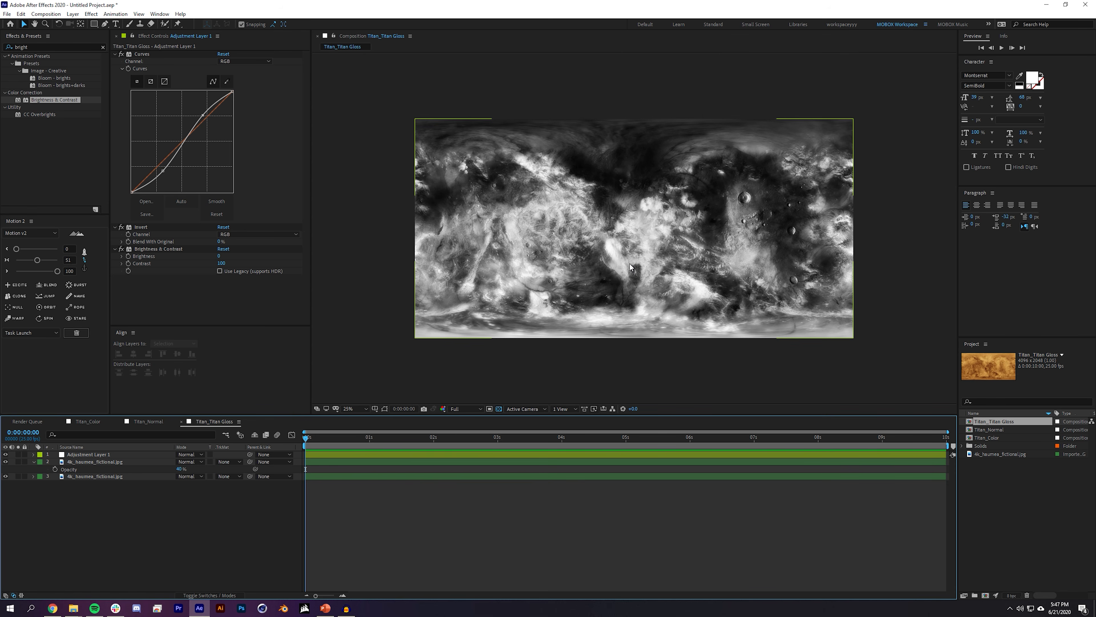
Step: Create a new composition named Main Comp at 1920 x 1080, 25 fps and 10 seconds long
{"action": "left_click", "coordinate": [62, 421]}
{"action": "left_click", "coordinate": [61, 421]}
{"action": "left_click", "coordinate": [62, 421]}
{"action": "left_click", "coordinate": [45, 14]}
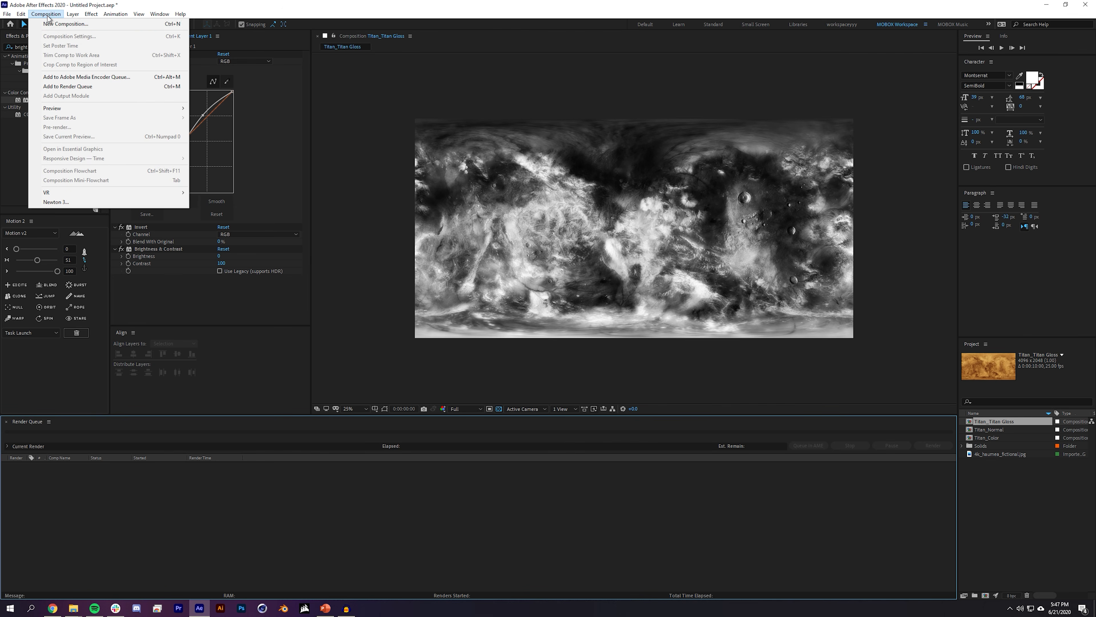
{"action": "left_click", "coordinate": [86, 24]}
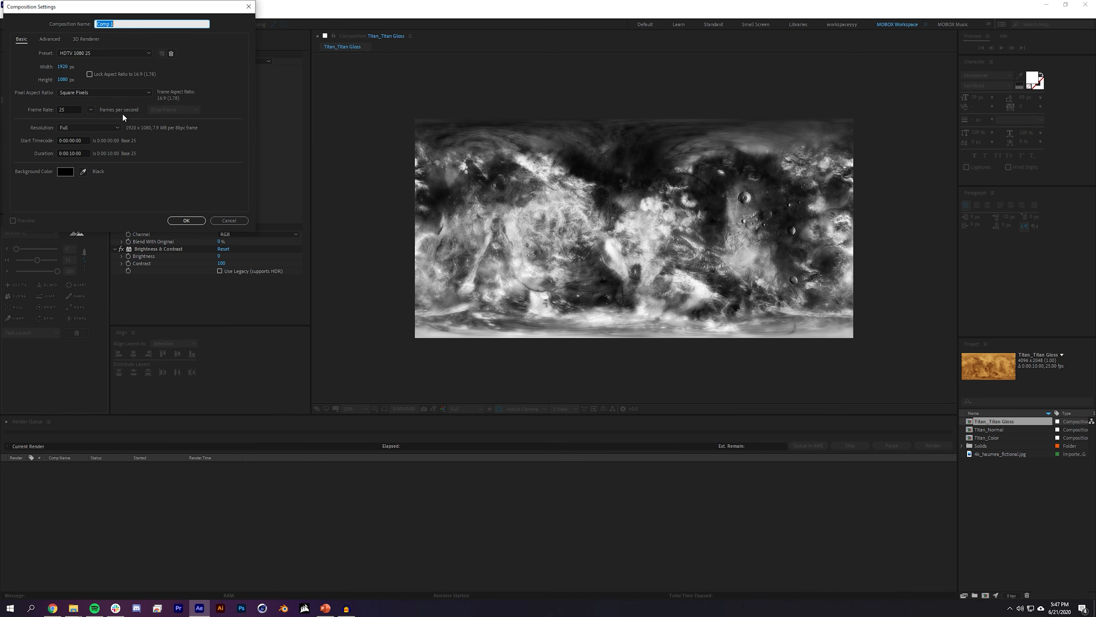
{"action": "type", "text": "Main"}
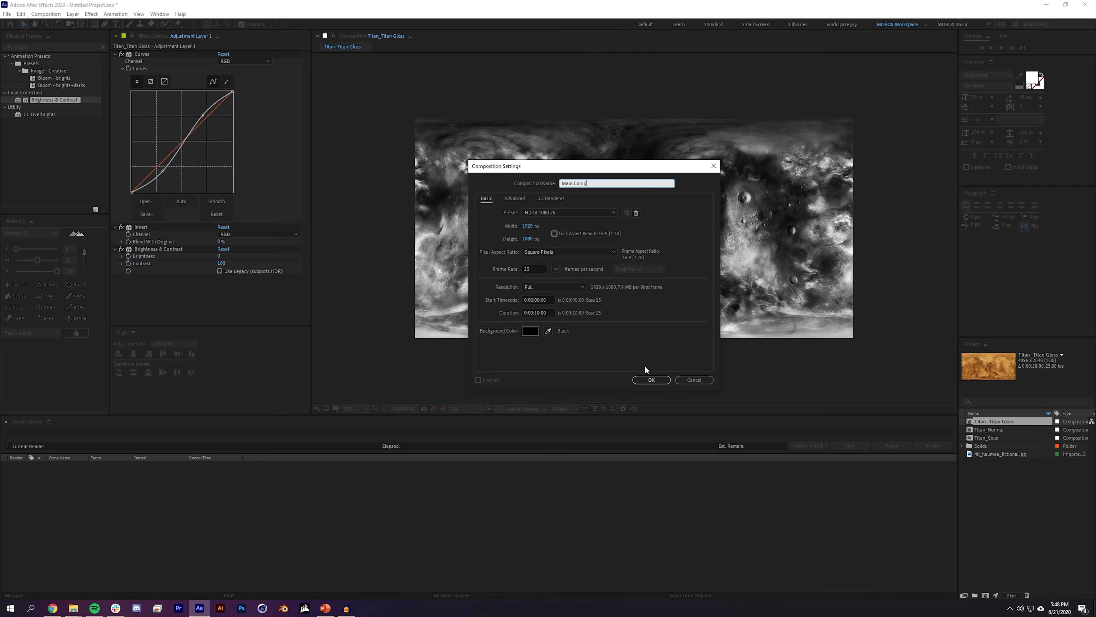
{"action": "left_click", "coordinate": [652, 379]}
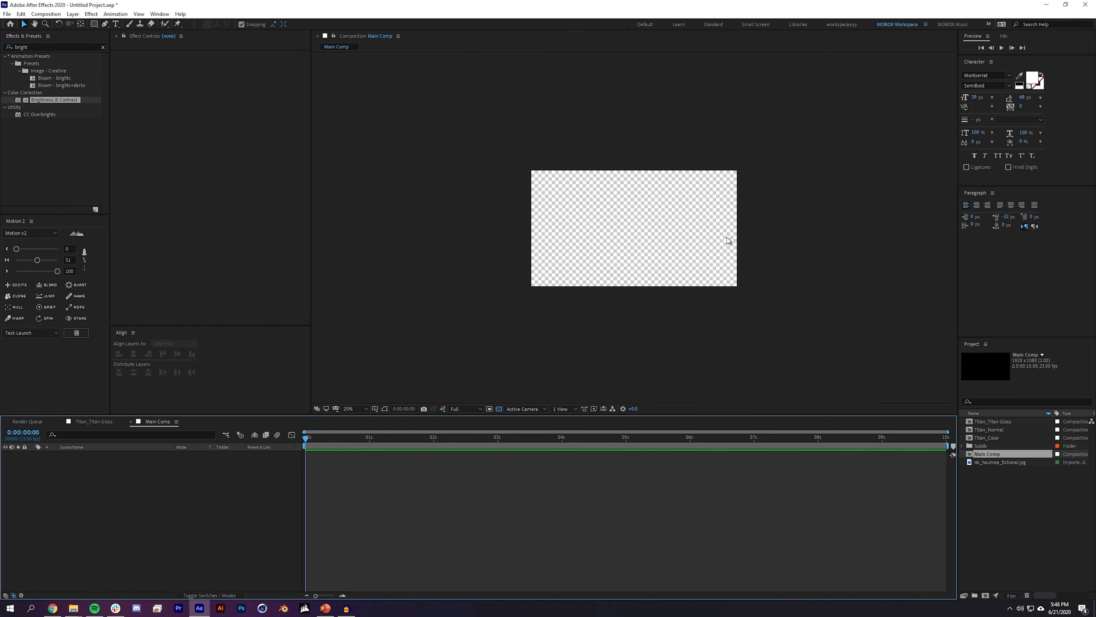
Step: Place Titan_Color, Titan_Normal and Titan_Titan Gloss together in Main Comp and hide all three layers
{"action": "left_click", "coordinate": [995, 482]}
{"action": "left_click", "coordinate": [1003, 437]}
{"action": "left_click", "coordinate": [992, 421], "text": "shift"}
{"action": "left_click_drag", "start_coordinate": [997, 430], "coordinate": [632, 229]}
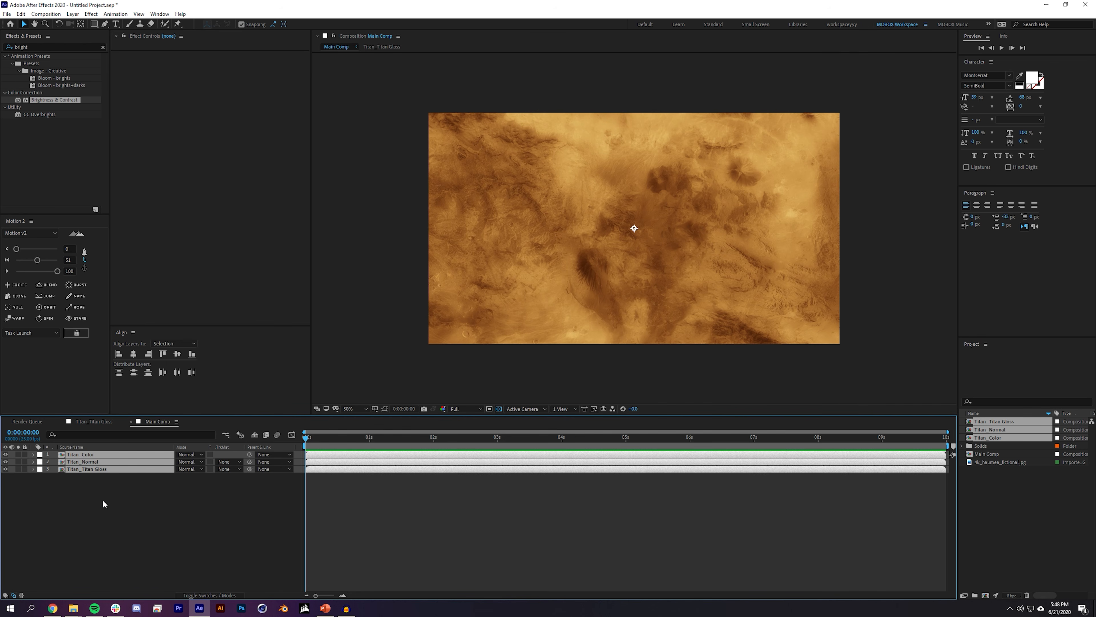
{"action": "left_click_drag", "start_coordinate": [7, 455], "coordinate": [5, 470]}
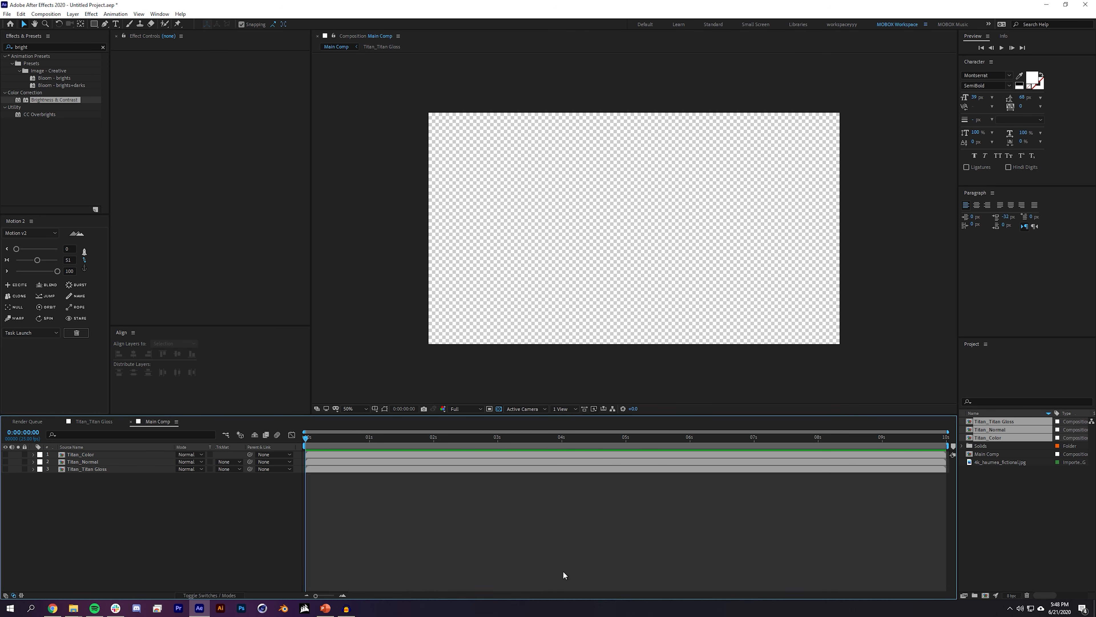
Step: Create a 1920 x 1080 px solid in Main Comp with the yellow color C5AC5F
{"action": "left_click", "coordinate": [72, 14]}
{"action": "left_click", "coordinate": [220, 33]}
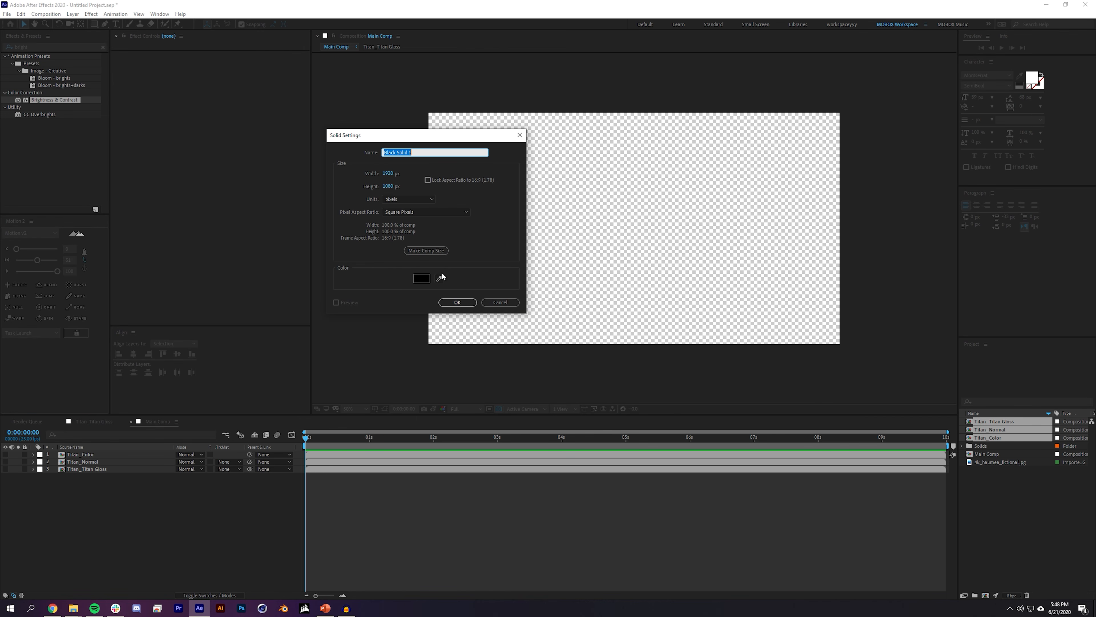
{"action": "left_click", "coordinate": [421, 278]}
{"action": "left_click", "coordinate": [65, 38]}
{"action": "left_click", "coordinate": [161, 120]}
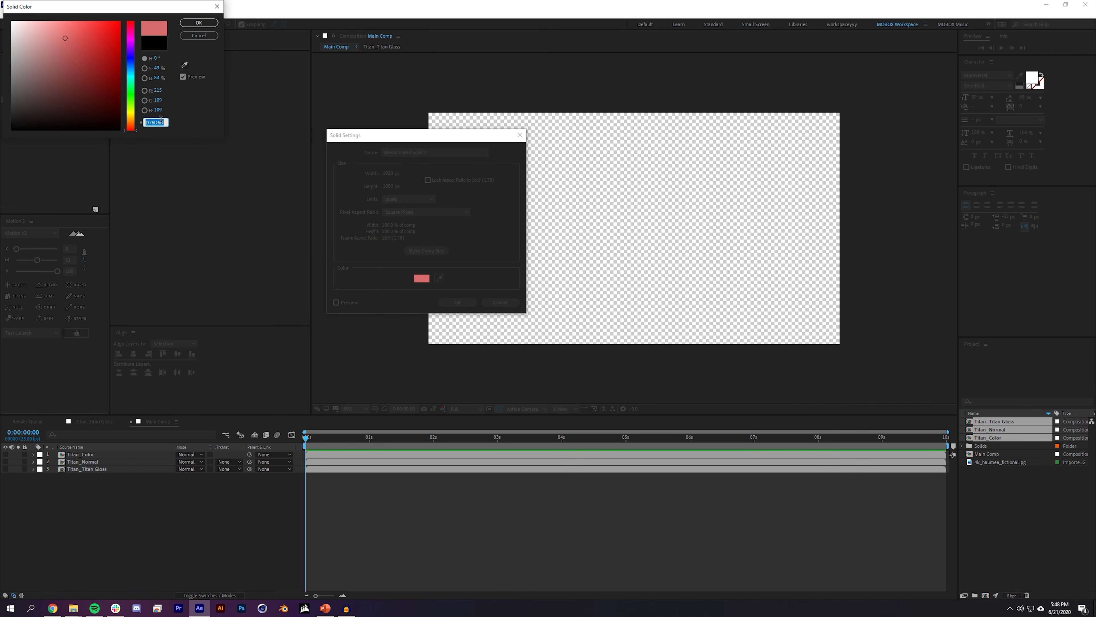
{"action": "type", "text": "C5A"}
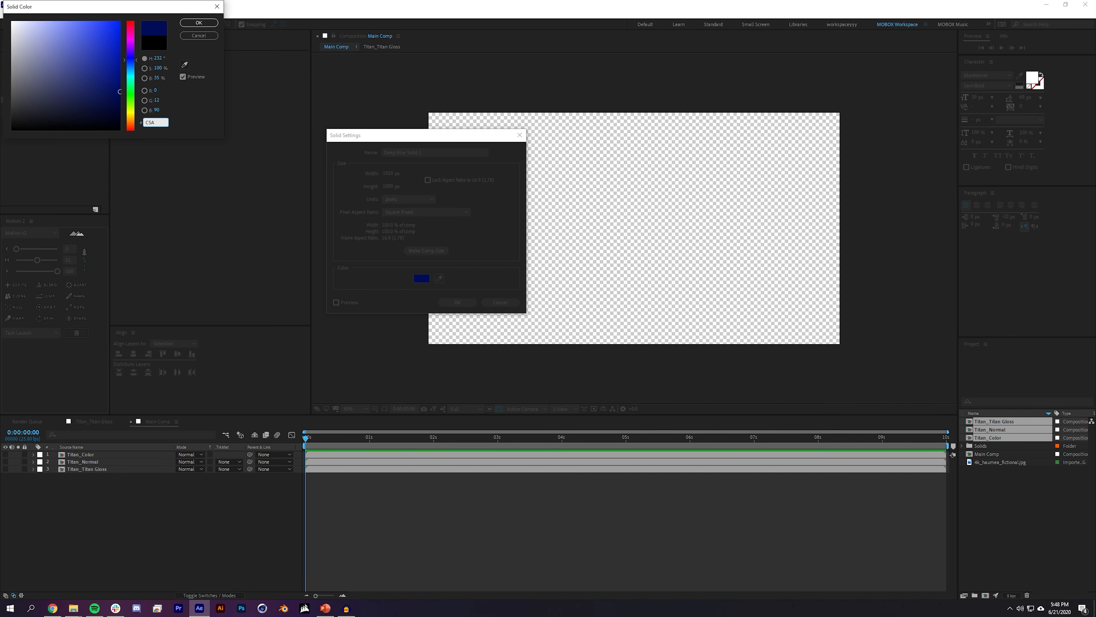
{"action": "type", "text": "C5F"}
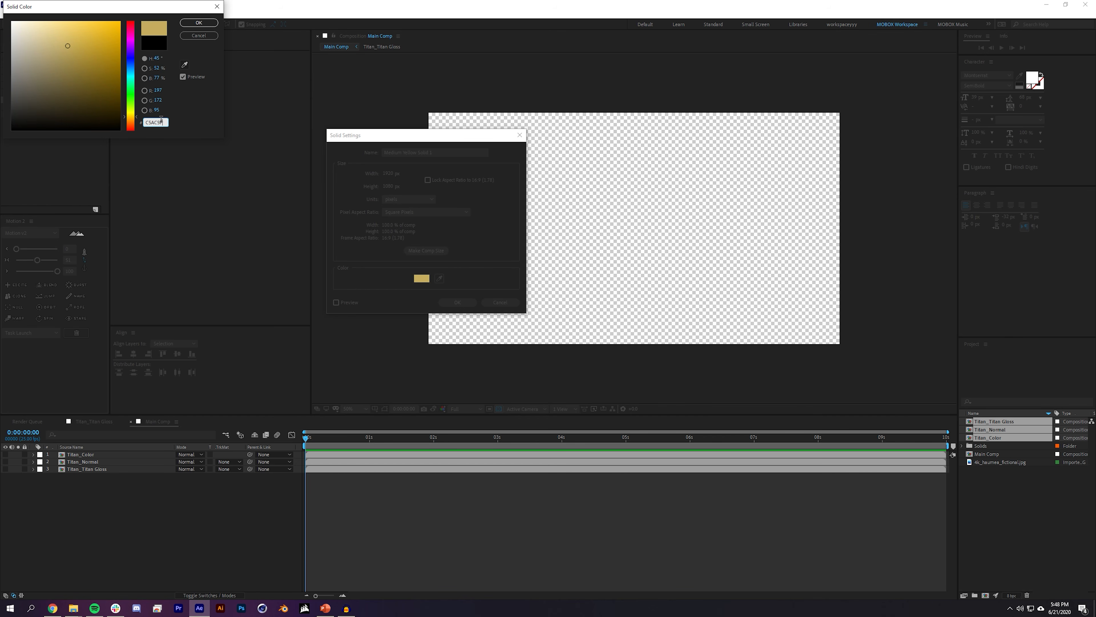
{"action": "left_click", "coordinate": [199, 23]}
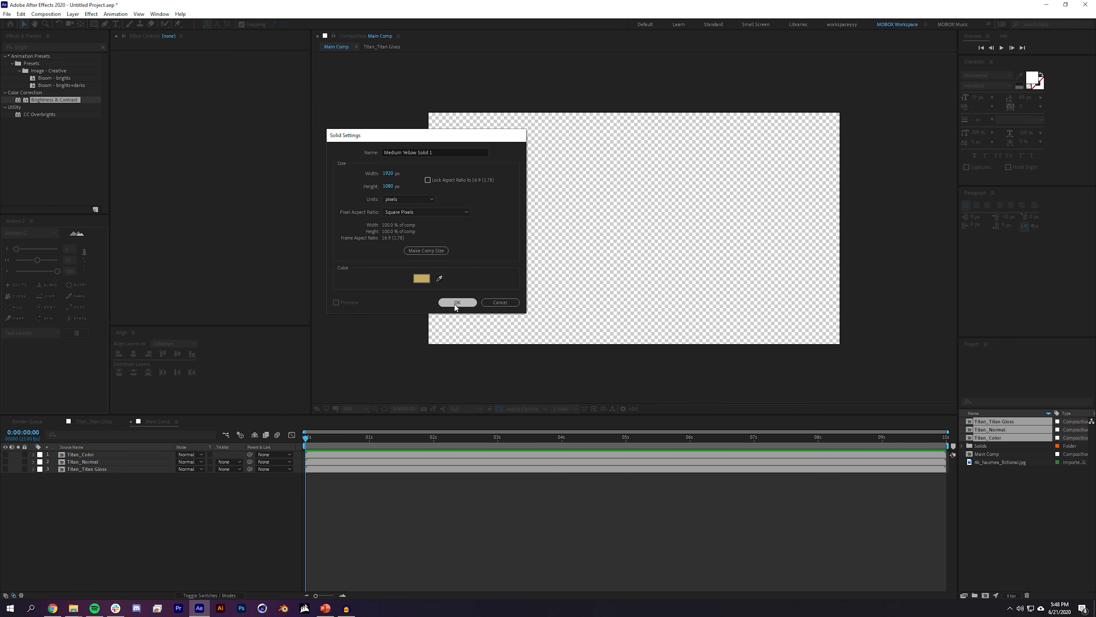
{"action": "left_click", "coordinate": [457, 302]}
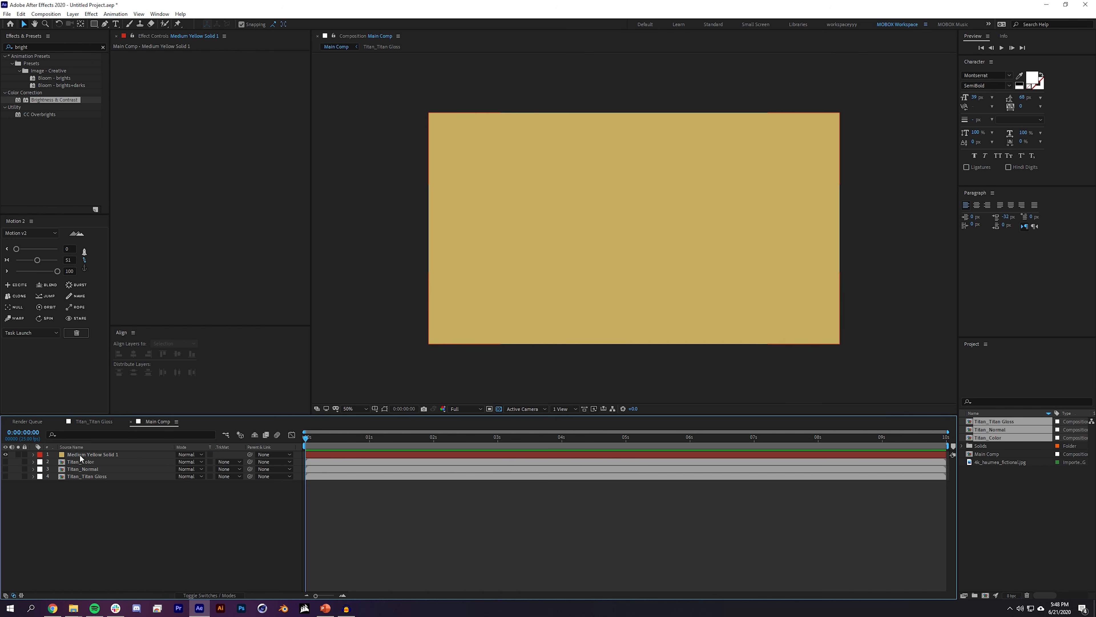
Step: Hide the yellow solid and create a 1920 x 1080 px black solid (000000) in Main Comp
{"action": "left_click", "coordinate": [5, 455]}
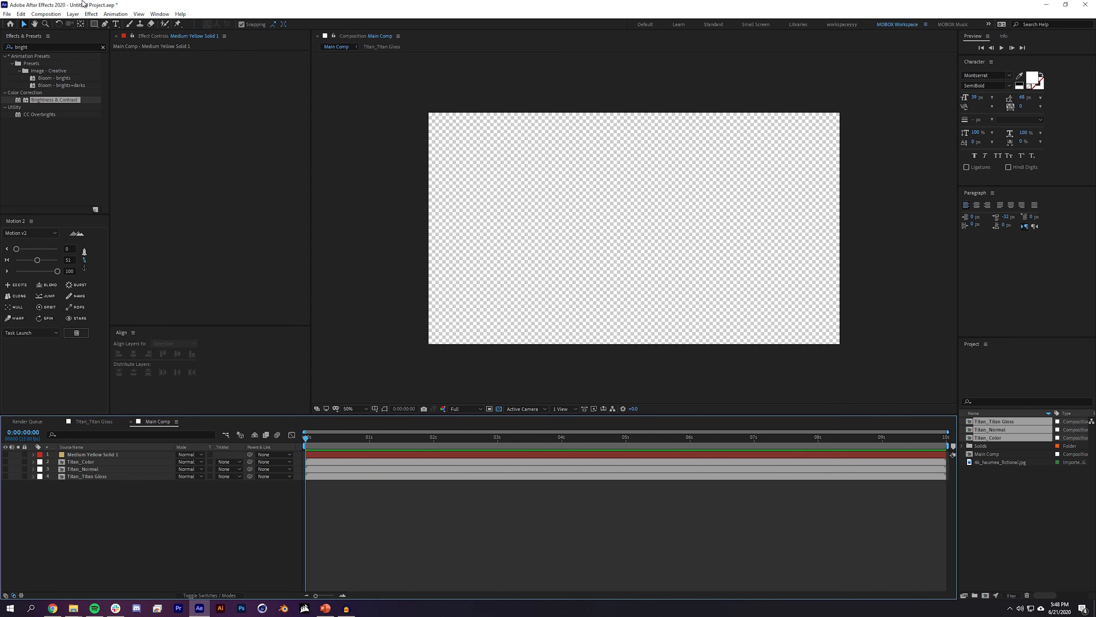
{"action": "left_click", "coordinate": [72, 14]}
{"action": "mouse_move", "coordinate": [181, 24]}
{"action": "left_click", "coordinate": [224, 29]}
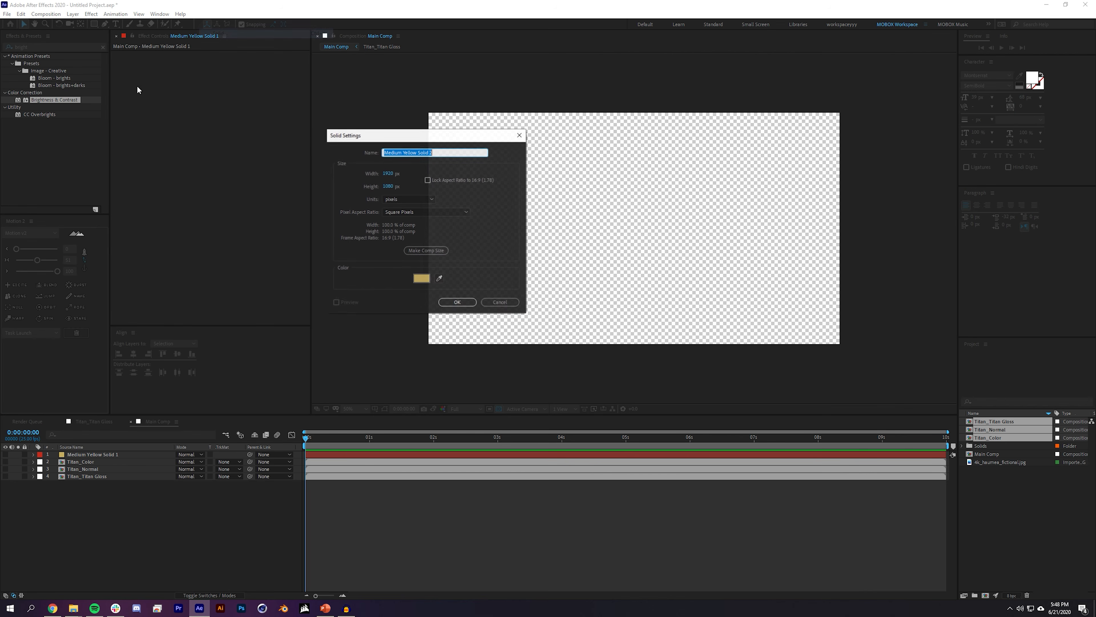
{"action": "left_click", "coordinate": [422, 278]}
{"action": "left_click_drag", "start_coordinate": [26, 116], "coordinate": [2, 162]}
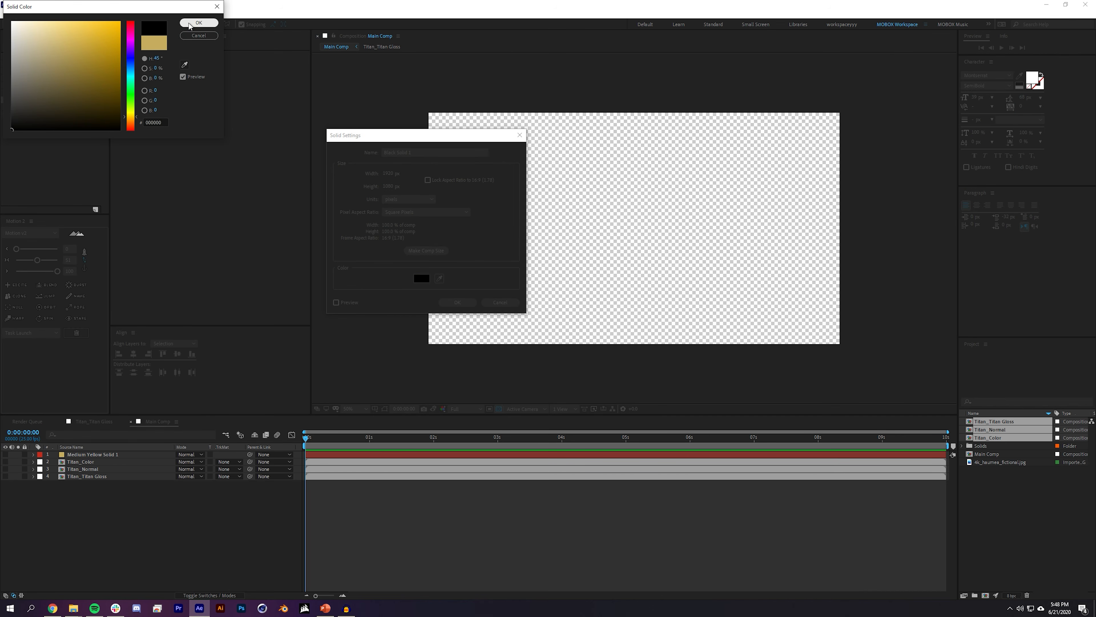
{"action": "left_click", "coordinate": [199, 23]}
{"action": "left_click", "coordinate": [456, 302]}
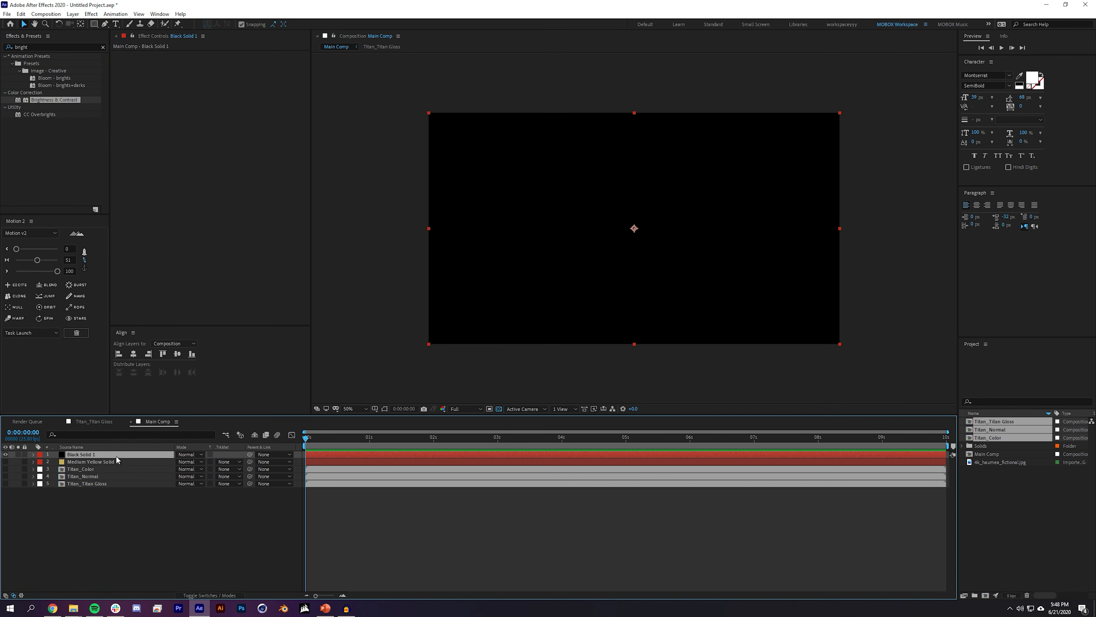
Step: Rename the black solid as Background and place it above the yellow solid in the layer stack
{"action": "left_click_drag", "start_coordinate": [116, 455], "coordinate": [115, 491]}
{"action": "key", "text": "Return"}
{"action": "type", "text": "B"}
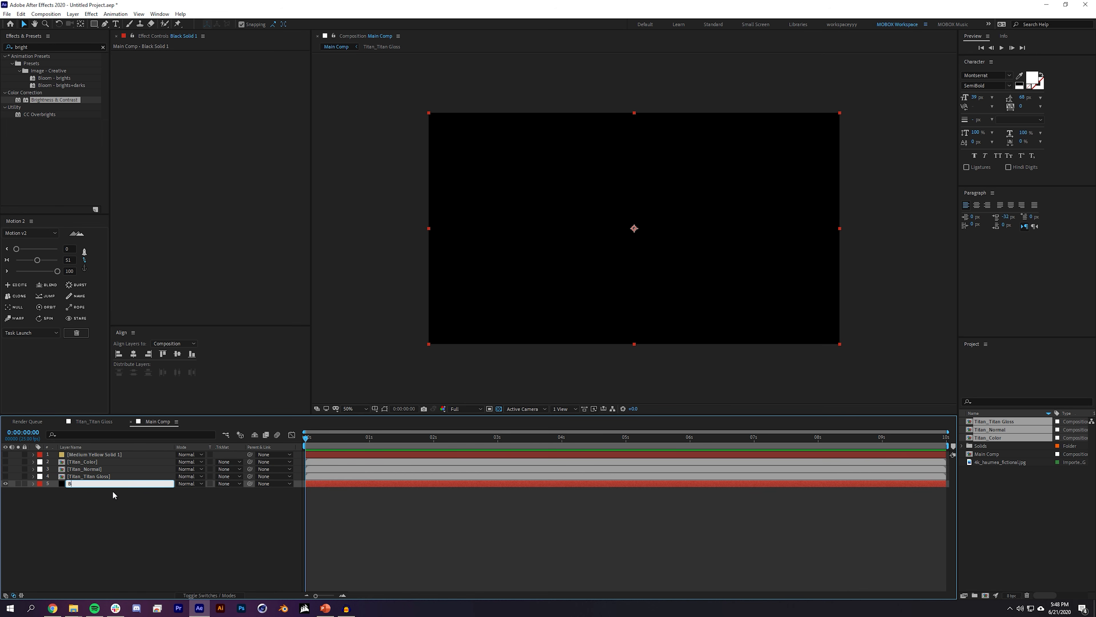
{"action": "type", "text": "ackground"}
{"action": "key", "text": "Return"}
{"action": "left_click", "coordinate": [83, 492]}
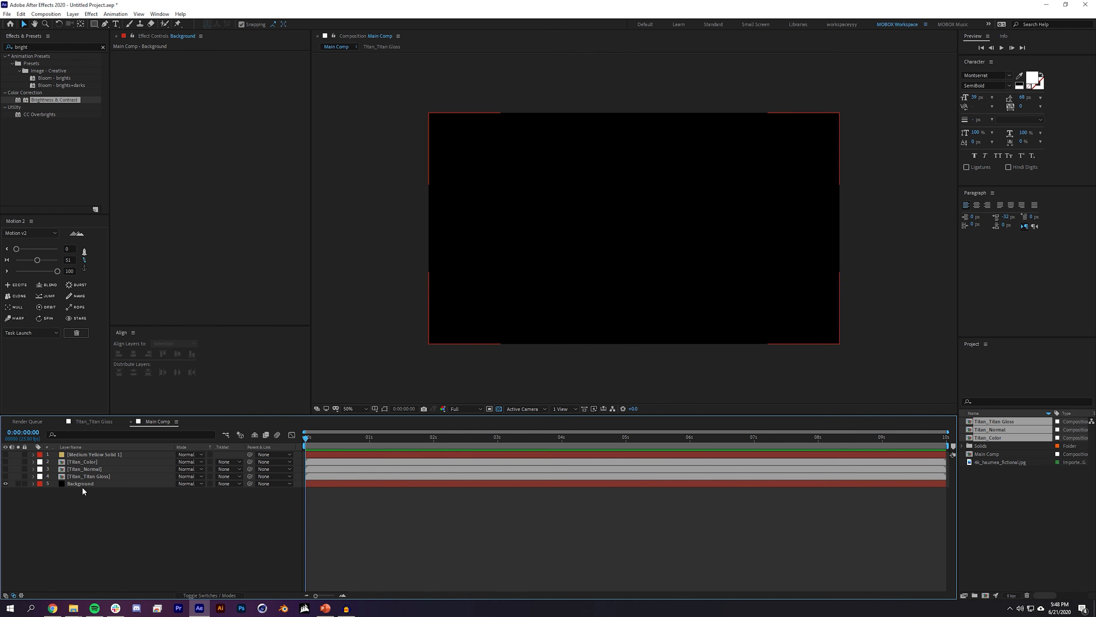
{"action": "left_click_drag", "start_coordinate": [82, 484], "coordinate": [110, 454]}
{"action": "left_click", "coordinate": [138, 530]}
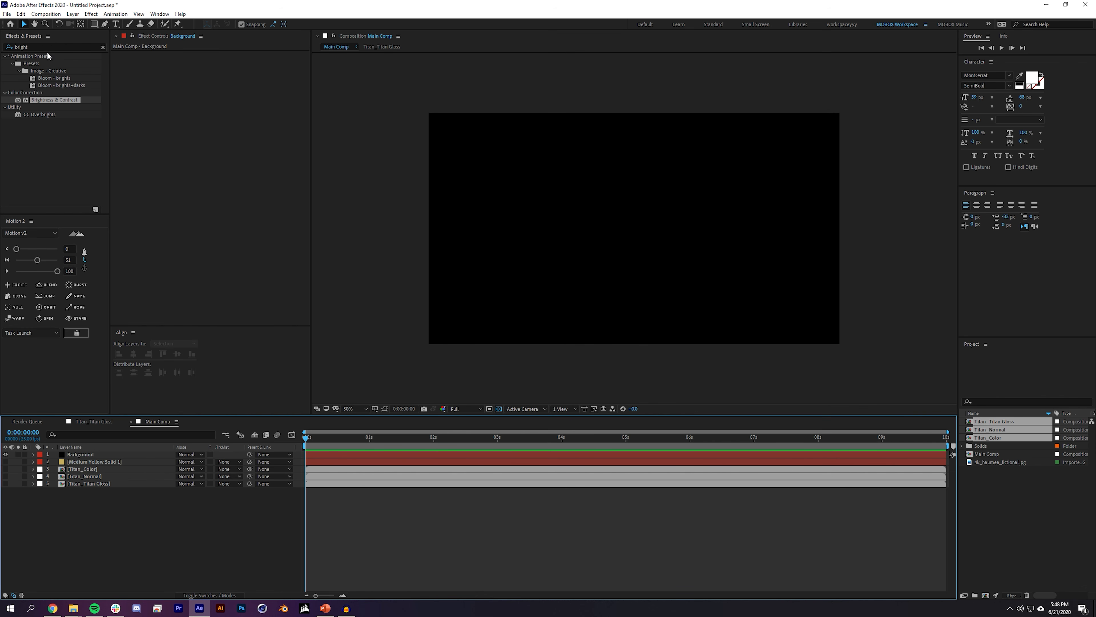
Step: Create a 1920 x 1080 px solid named Planet with an orange color above the Background layer
{"action": "left_click", "coordinate": [72, 15]}
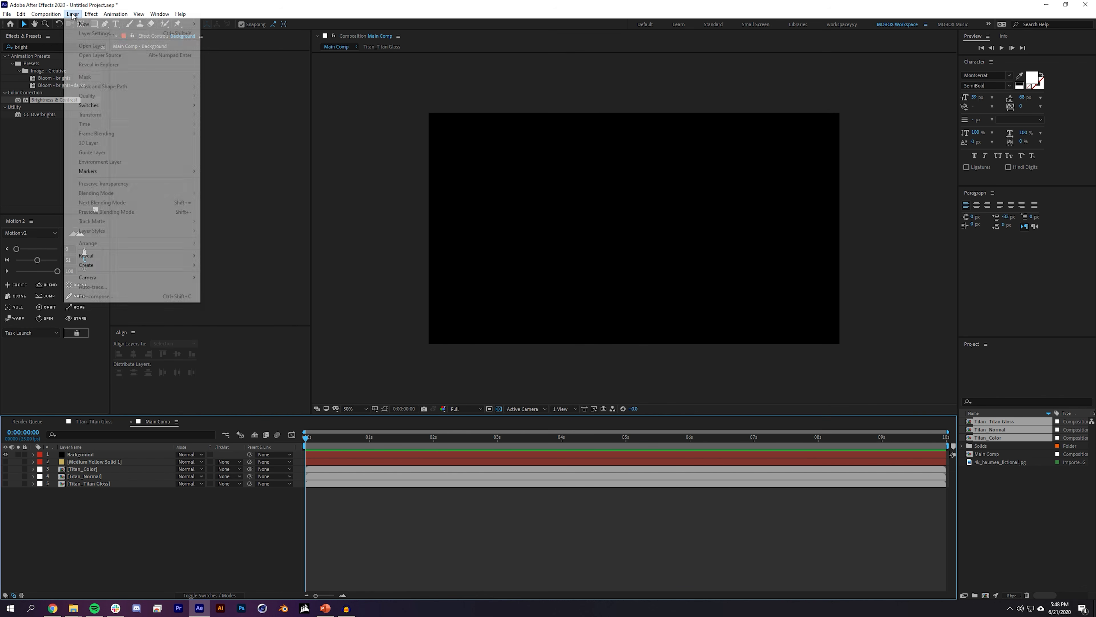
{"action": "left_click", "coordinate": [73, 15]}
{"action": "left_click", "coordinate": [74, 16]}
{"action": "mouse_move", "coordinate": [75, 23]}
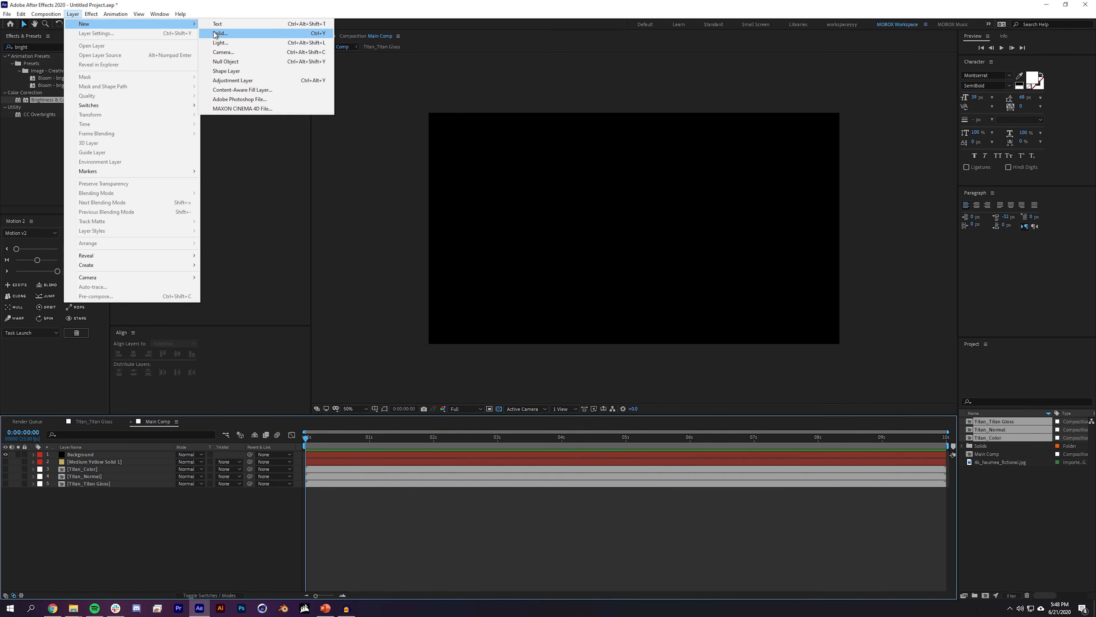
{"action": "left_click", "coordinate": [228, 34]}
{"action": "type", "text": "Titan"}
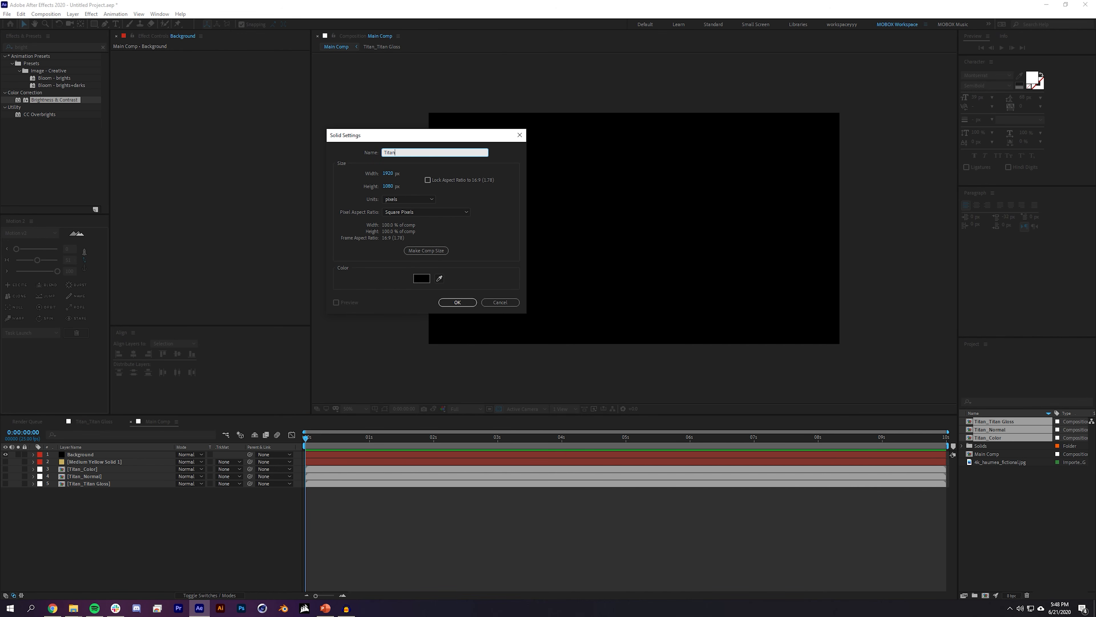
{"action": "double_click", "coordinate": [399, 151]}
{"action": "type", "text": "Planet"}
{"action": "left_click", "coordinate": [421, 278]}
{"action": "left_click", "coordinate": [77, 43]}
{"action": "left_click", "coordinate": [67, 34]}
{"action": "left_click_drag", "start_coordinate": [132, 93], "coordinate": [132, 125]}
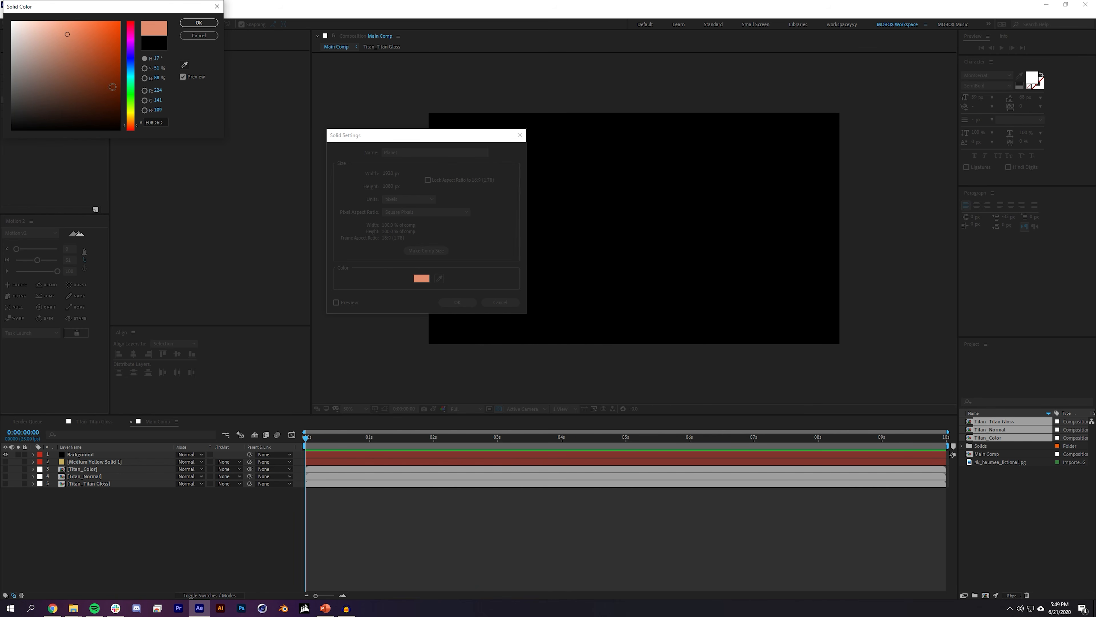
{"action": "left_click", "coordinate": [75, 38]}
{"action": "left_click", "coordinate": [198, 23]}
{"action": "left_click", "coordinate": [456, 302]}
{"action": "left_click", "coordinate": [152, 516]}
{"action": "left_click", "coordinate": [77, 455]}
{"action": "left_click", "coordinate": [125, 536]}
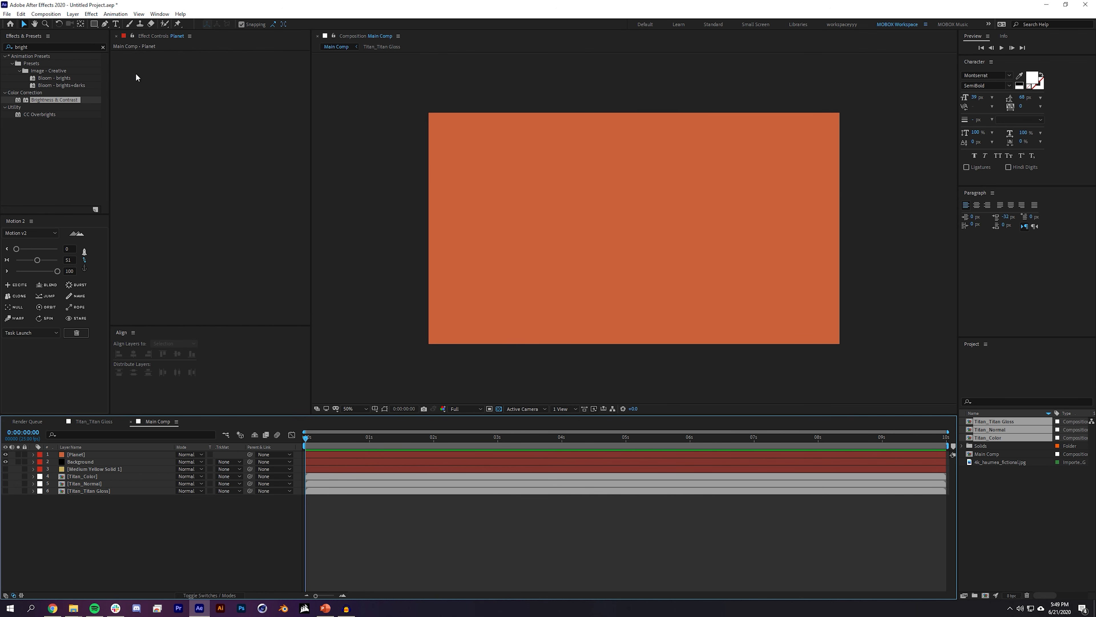
Step: Find the VC Orb effect and apply it to the Planet layer
{"action": "left_click", "coordinate": [47, 45]}
{"action": "type", "text": "VC or"}
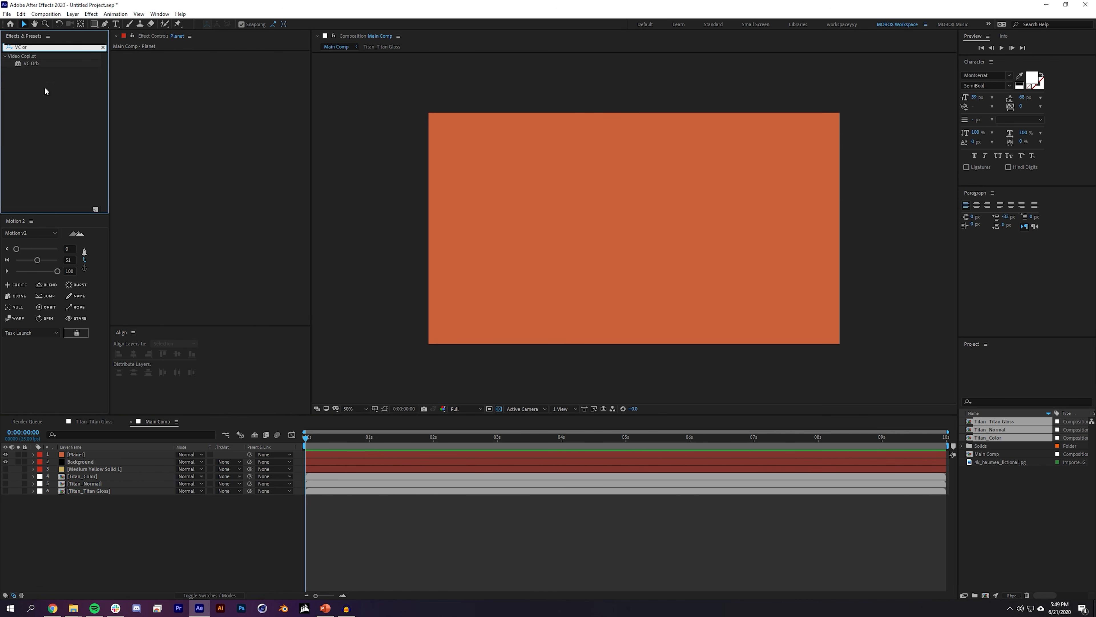
{"action": "left_click_drag", "start_coordinate": [31, 63], "coordinate": [617, 193]}
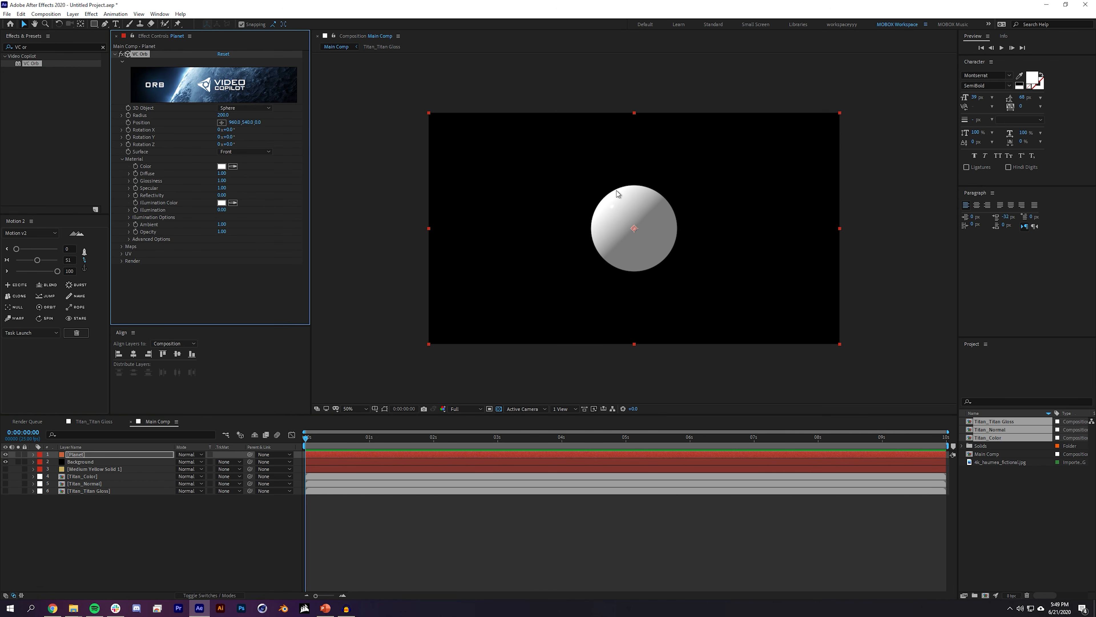
{"action": "key", "text": "slash"}
{"action": "key", "text": "comma"}
{"action": "left_click", "coordinate": [648, 524]}
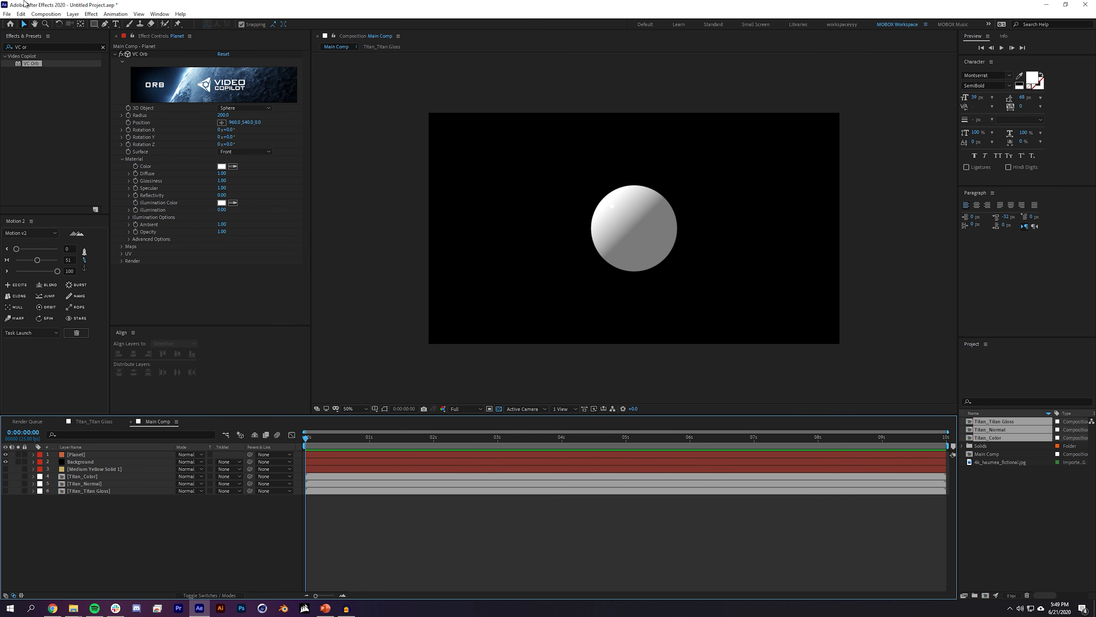
Step: Add a one-node camera with the 35mm preset and depth of field enabled
{"action": "left_click", "coordinate": [72, 14]}
{"action": "mouse_move", "coordinate": [75, 27]}
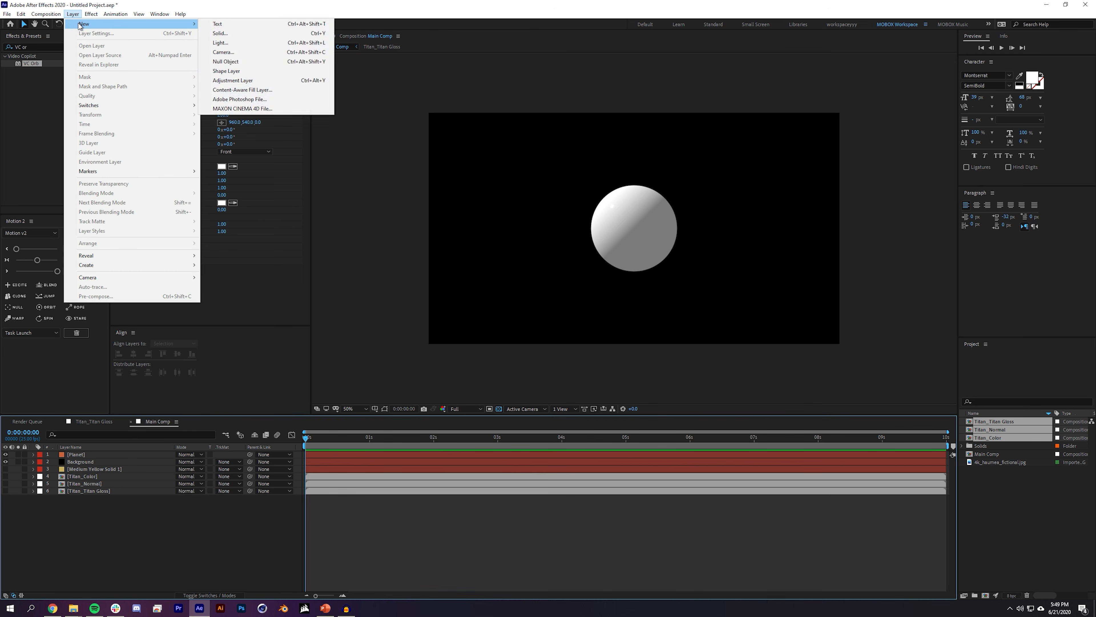
{"action": "left_click", "coordinate": [246, 52]}
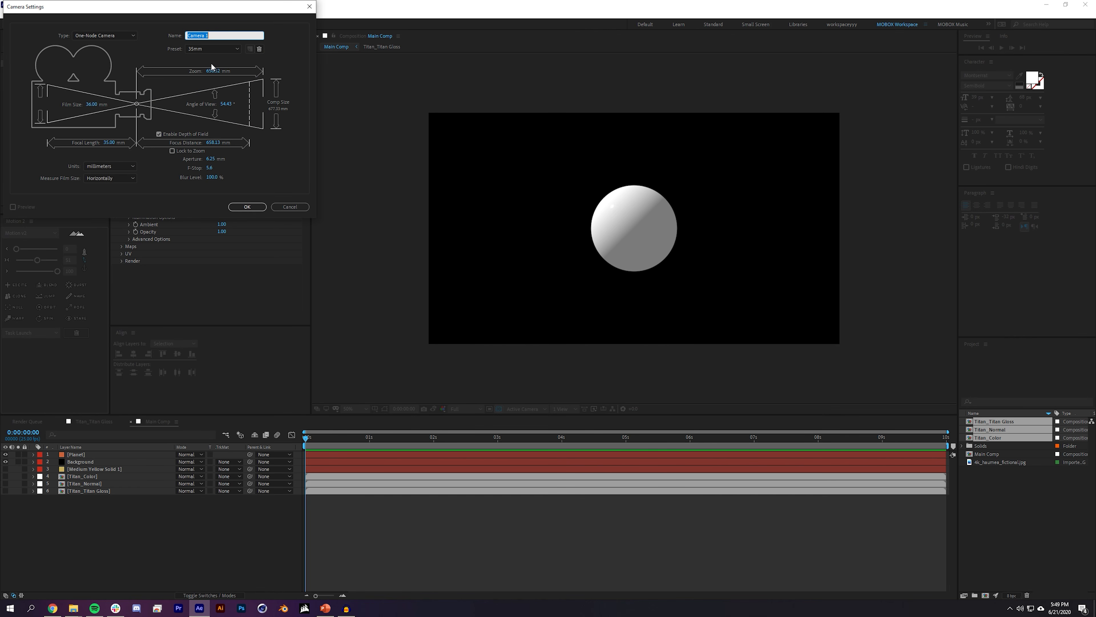
{"action": "left_click", "coordinate": [248, 206]}
Step: Add a white parallel light with 100% intensity, no falloff and shadow casting at 100% darkness
{"action": "left_click", "coordinate": [70, 14]}
{"action": "mouse_move", "coordinate": [148, 26]}
{"action": "left_click", "coordinate": [242, 43]}
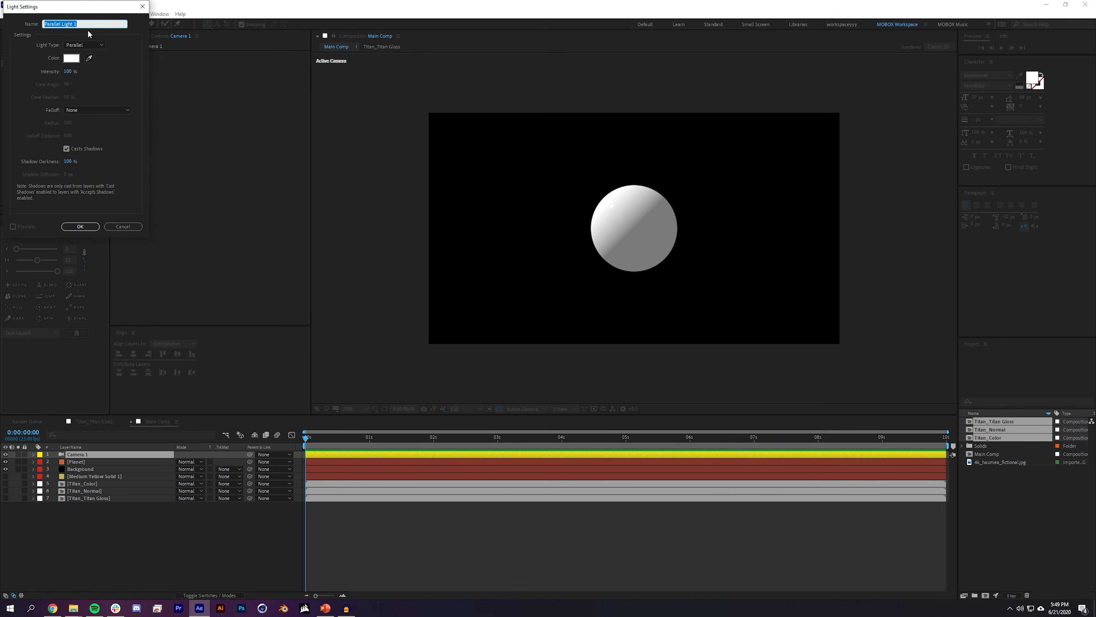
{"action": "left_click", "coordinate": [302, 137]}
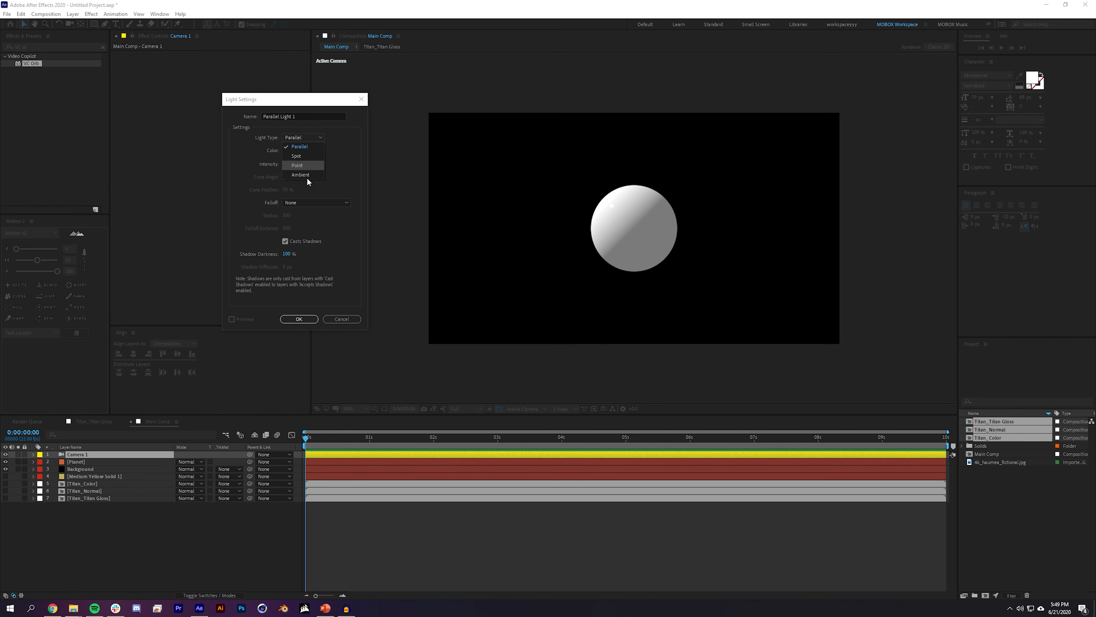
{"action": "left_click", "coordinate": [298, 318]}
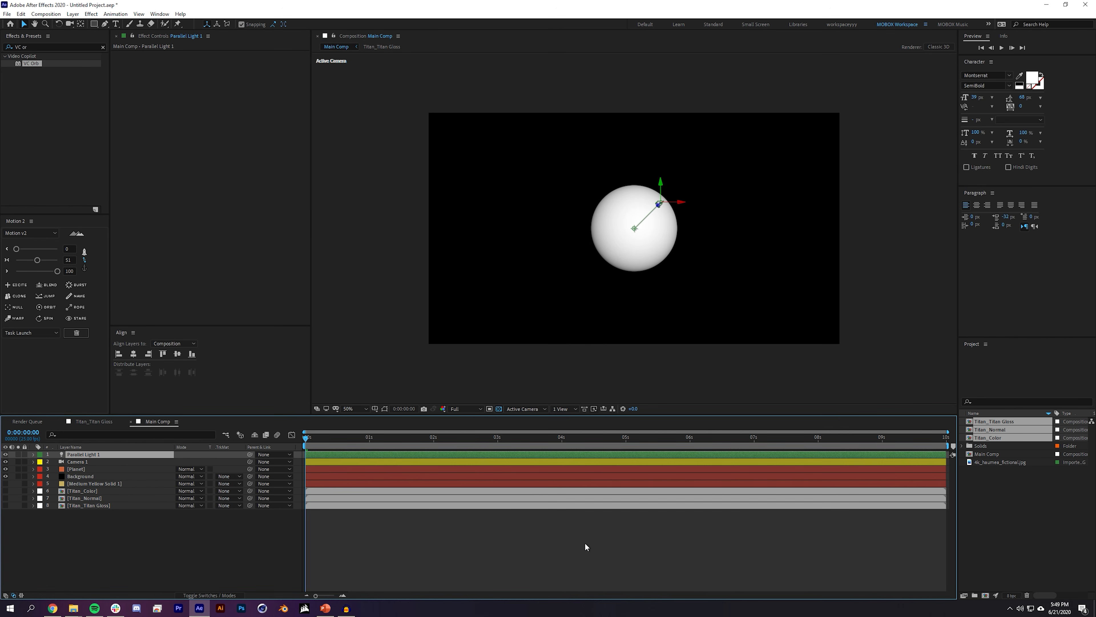
Step: Show the composition in four views and move the parallel light and its point of interest above and to the right of the sphere
{"action": "left_click", "coordinate": [562, 409]}
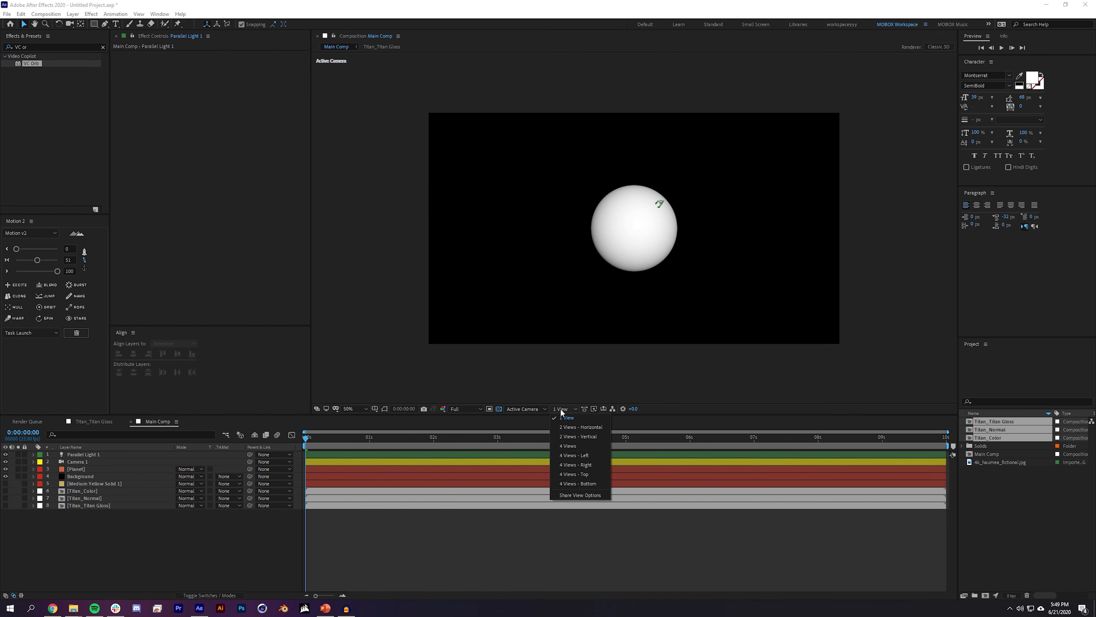
{"action": "left_click", "coordinate": [565, 445]}
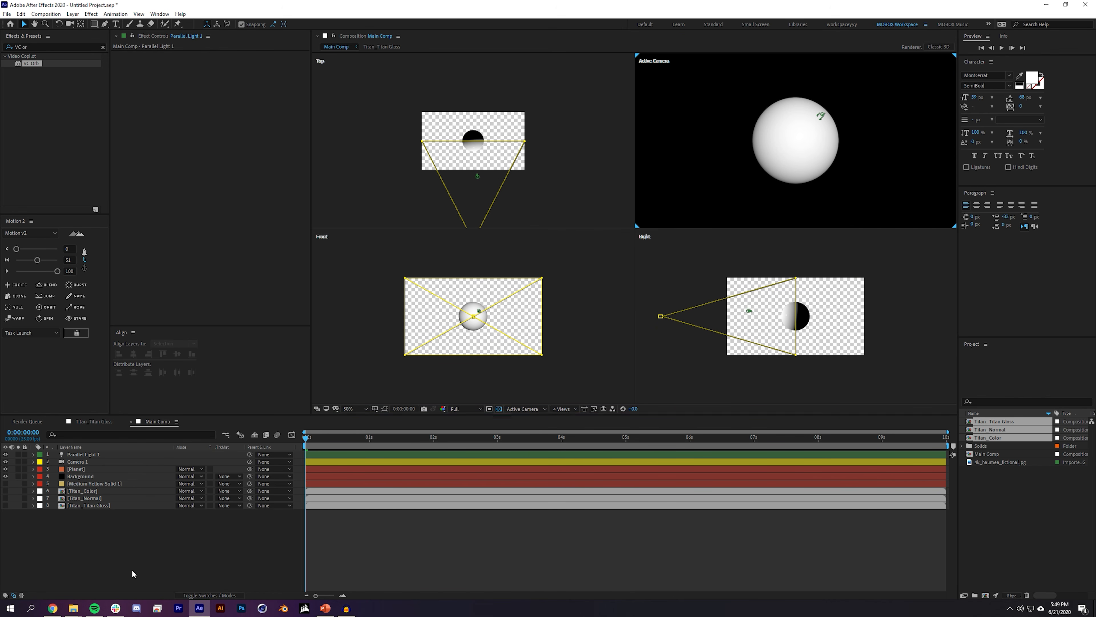
{"action": "left_click", "coordinate": [91, 454]}
{"action": "left_click_drag", "start_coordinate": [486, 178], "coordinate": [532, 177]}
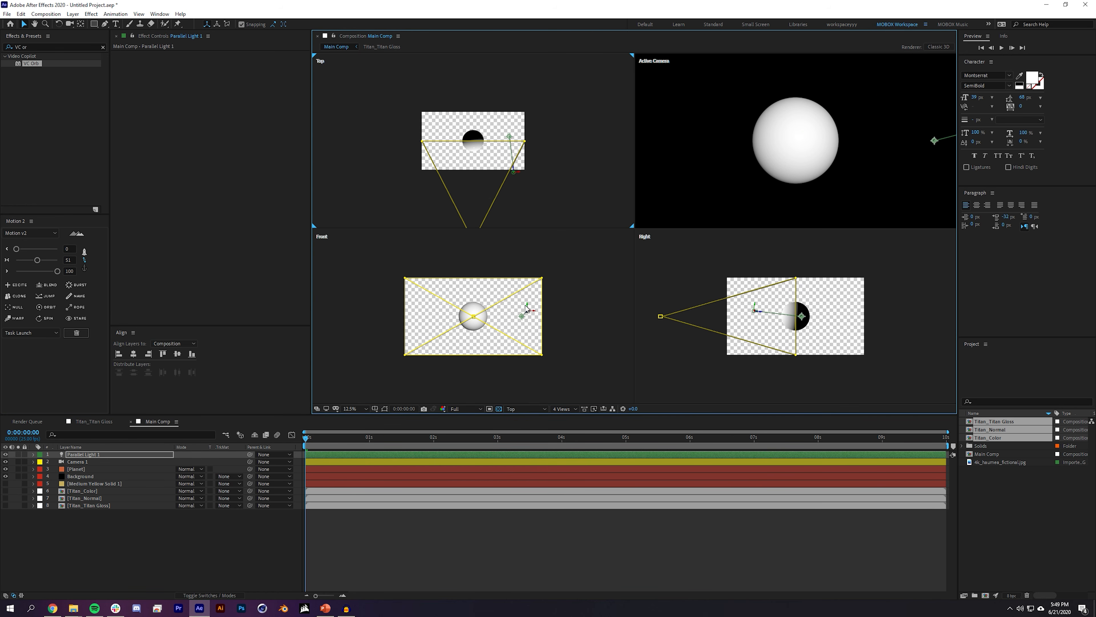
{"action": "left_click_drag", "start_coordinate": [526, 307], "coordinate": [521, 254]}
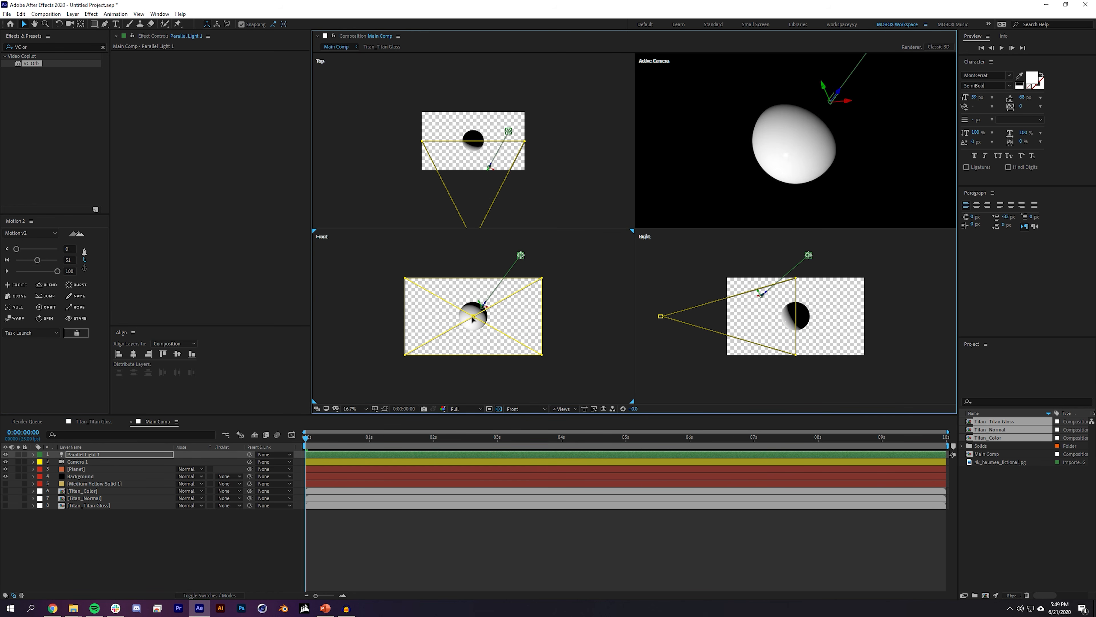
{"action": "mouse_move", "coordinate": [473, 319]}
{"action": "left_mouse_down"}
{"action": "mouse_move", "coordinate": [517, 328]}
{"action": "mouse_move", "coordinate": [569, 160]}
{"action": "mouse_move", "coordinate": [584, 160]}
{"action": "left_mouse_up"}
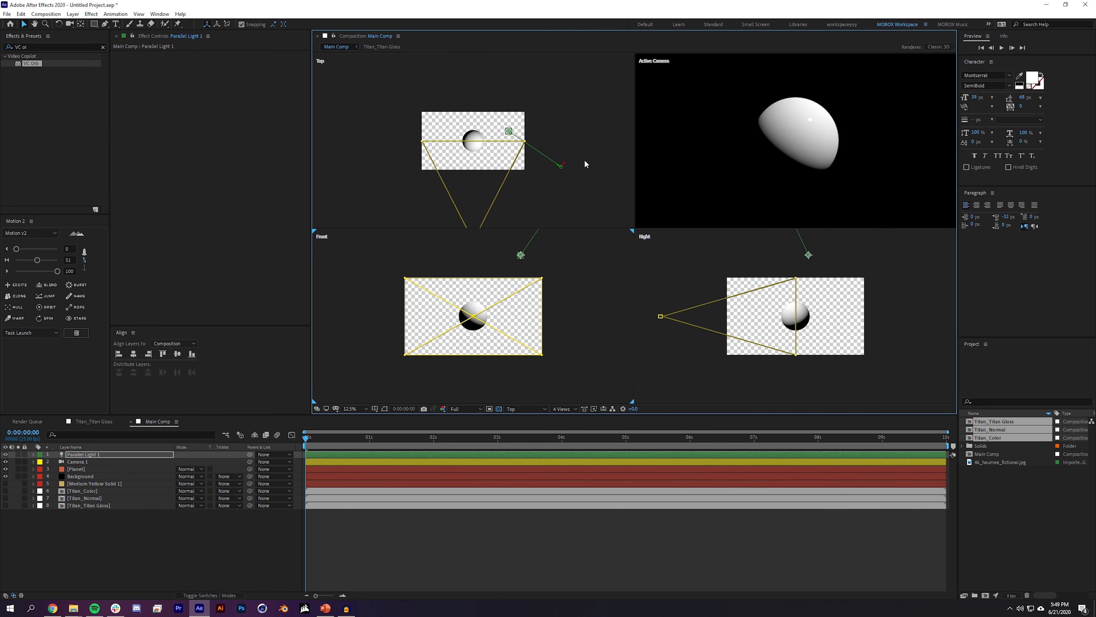
Step: Deselect the light and return the composition to a single Active Camera view
{"action": "left_click", "coordinate": [268, 554]}
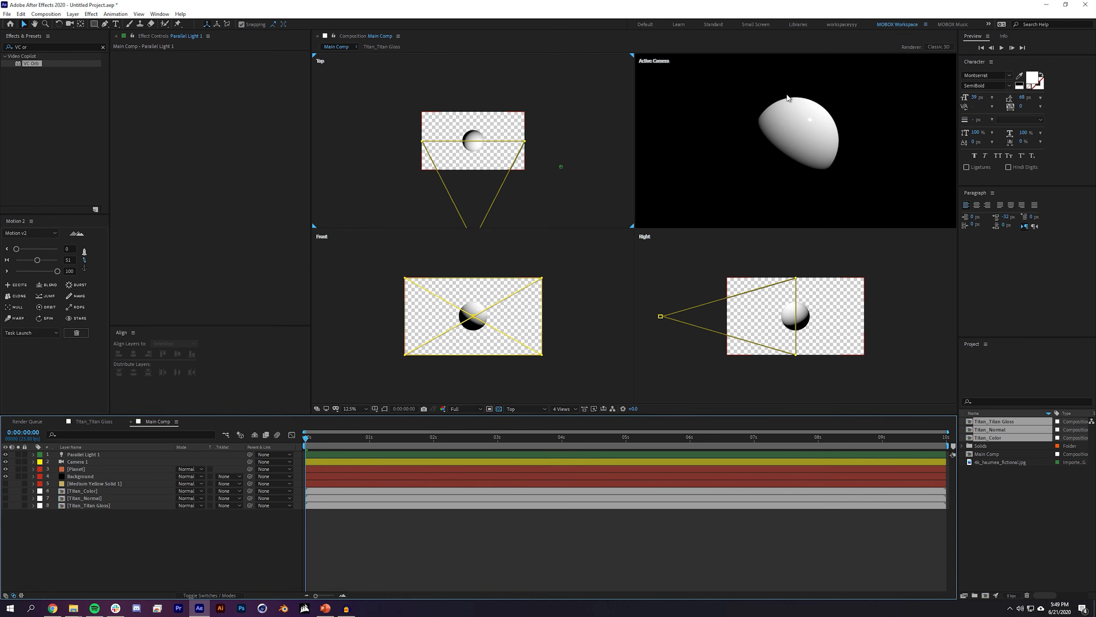
{"action": "left_click", "coordinate": [562, 408]}
{"action": "left_click", "coordinate": [561, 418]}
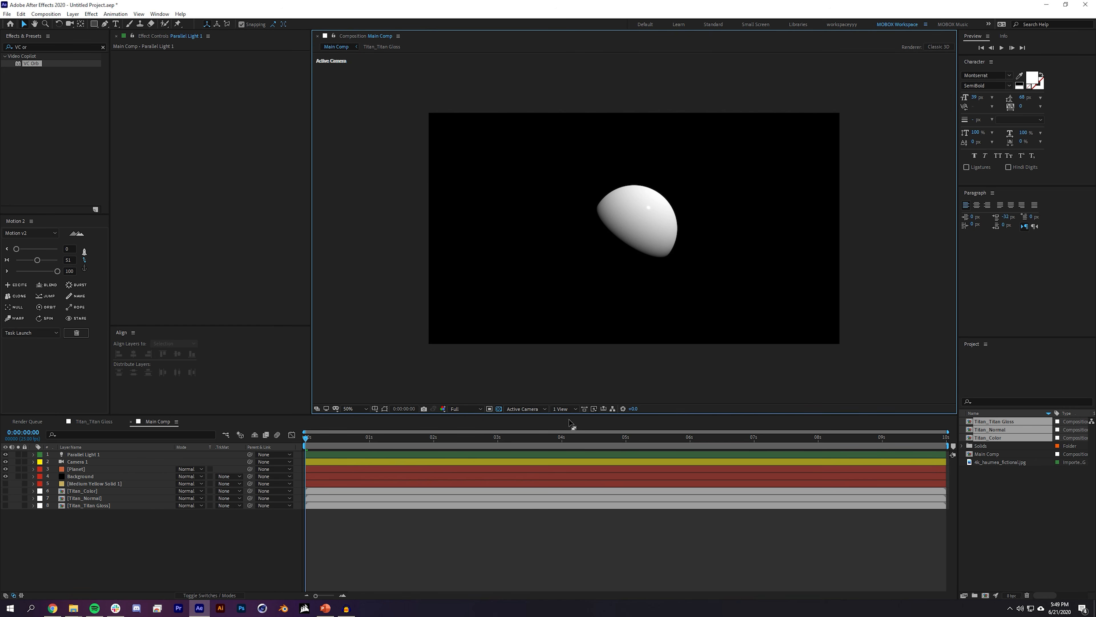
{"action": "key", "text": "slash"}
{"action": "key", "text": "comma"}
{"action": "key", "text": "comma"}
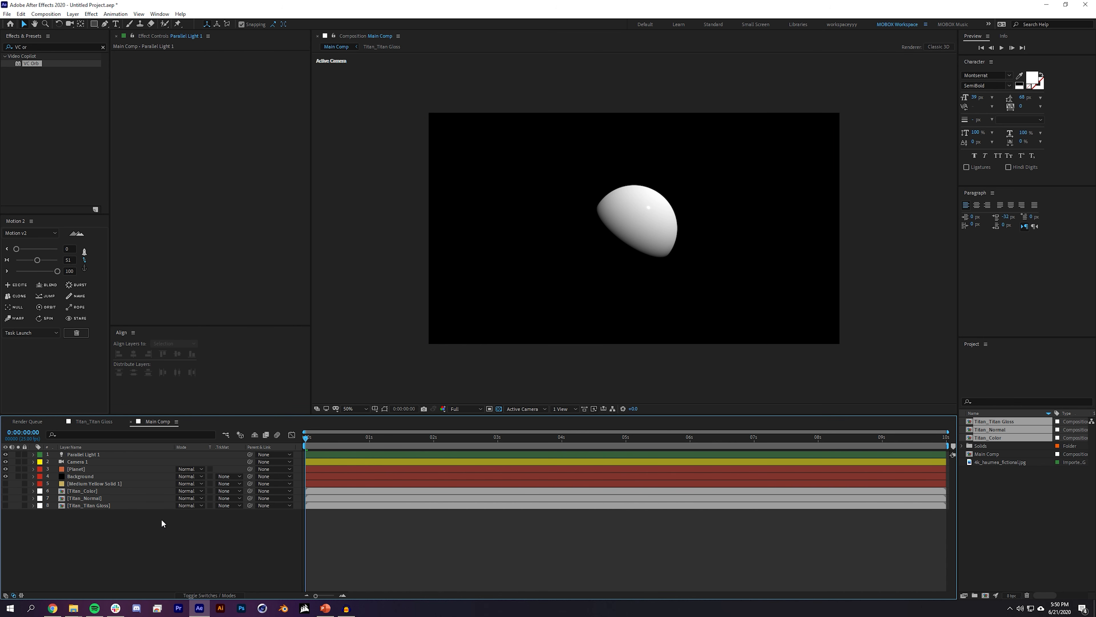
Step: In the Planet layer's VC Orb maps, set the diffuse layer to Titan_Color and the glossiness layer to Titan_Titan Gloss
{"action": "left_click", "coordinate": [90, 469]}
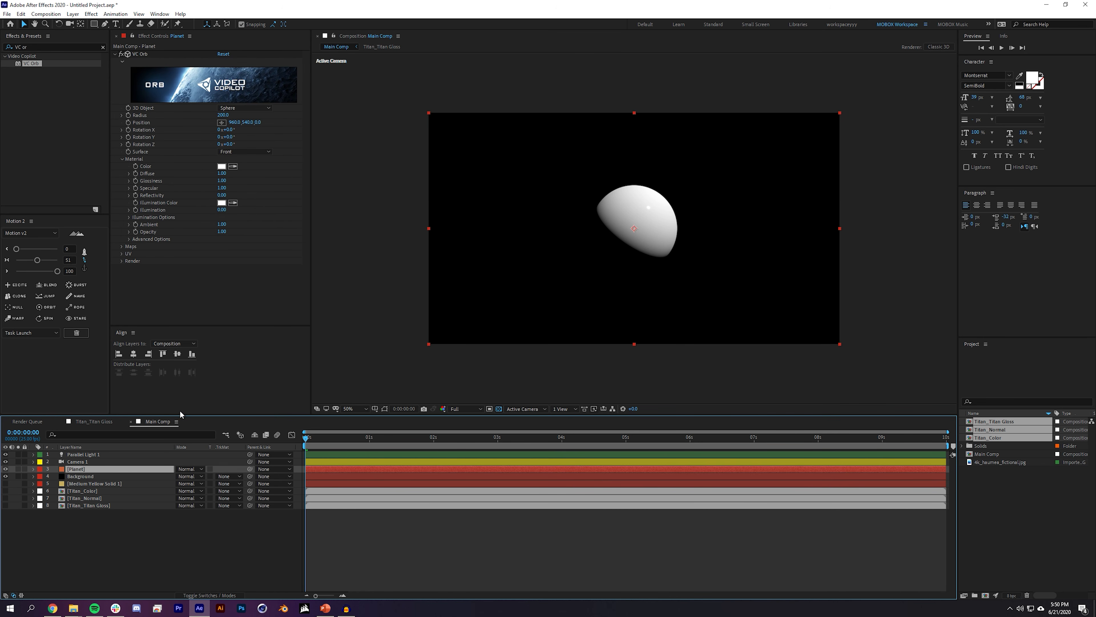
{"action": "left_click_drag", "start_coordinate": [179, 414], "coordinate": [181, 464]}
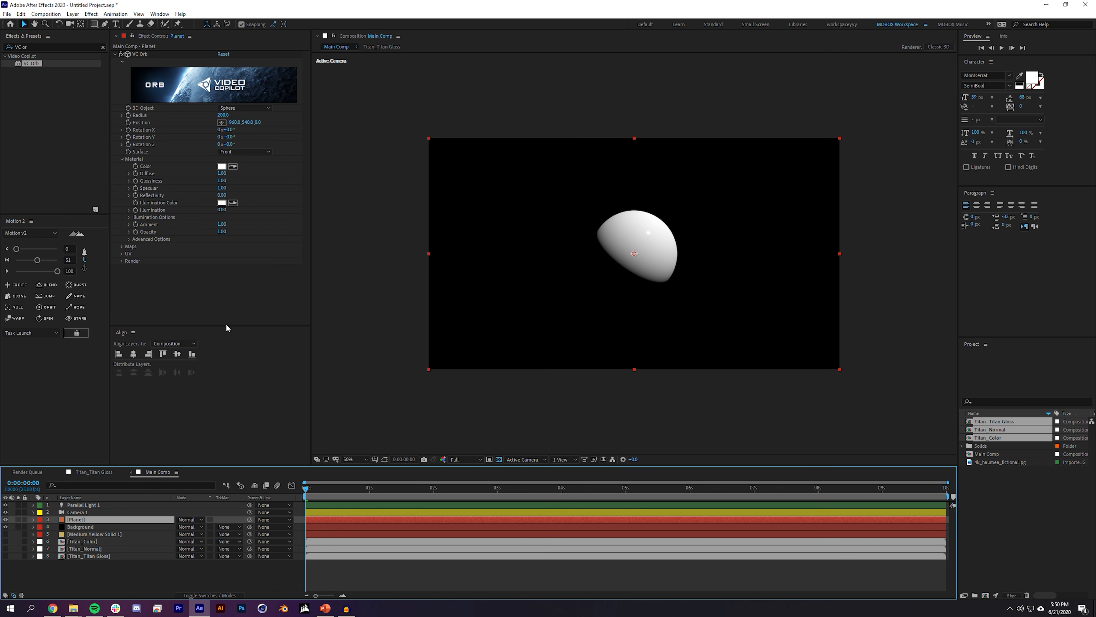
{"action": "left_click_drag", "start_coordinate": [228, 327], "coordinate": [224, 396]}
{"action": "left_click", "coordinate": [122, 246]}
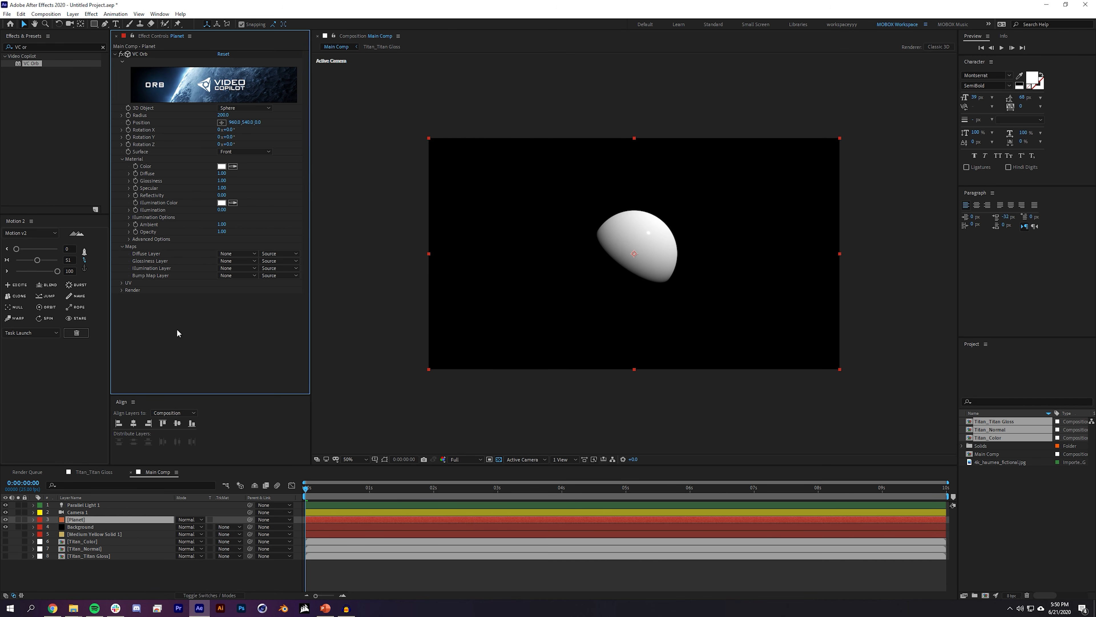
{"action": "left_click", "coordinate": [236, 254]}
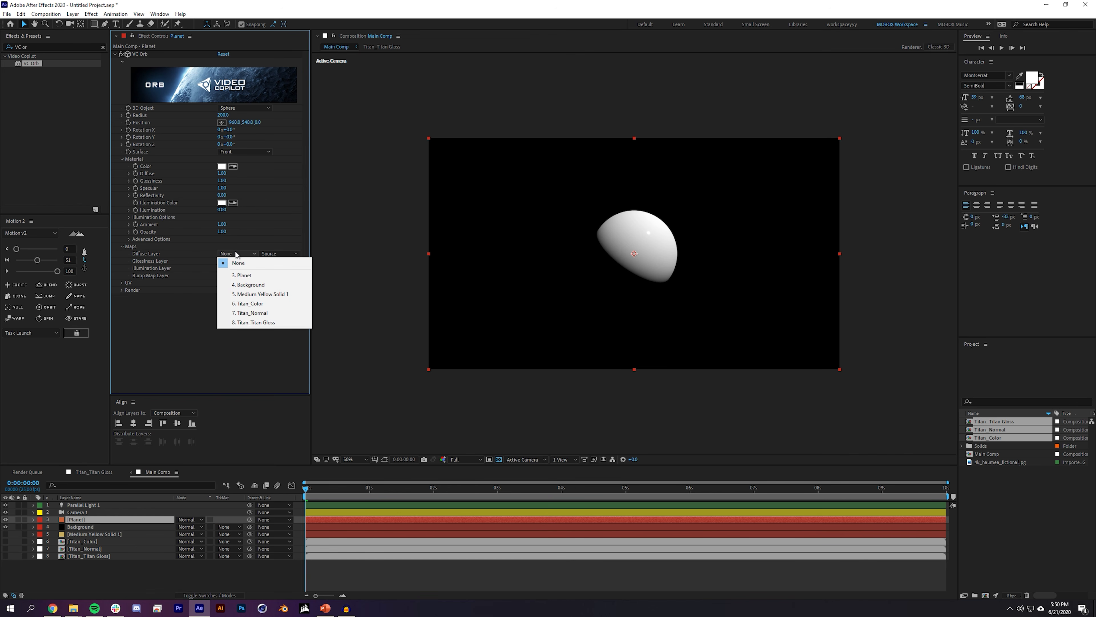
{"action": "left_click", "coordinate": [252, 303]}
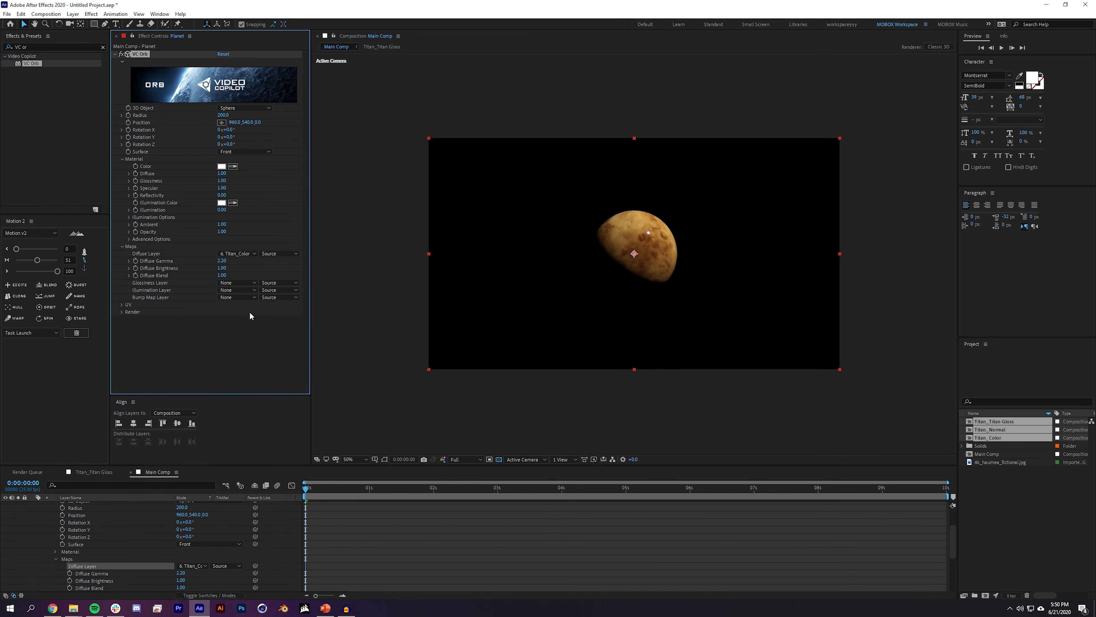
{"action": "left_click", "coordinate": [229, 284]}
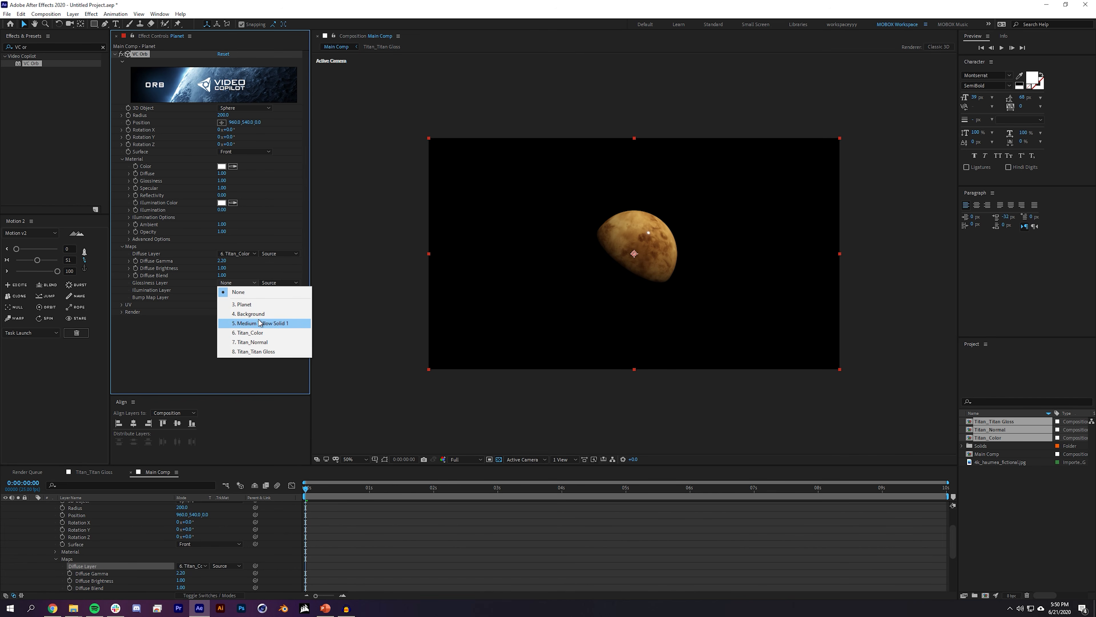
{"action": "left_click", "coordinate": [265, 352]}
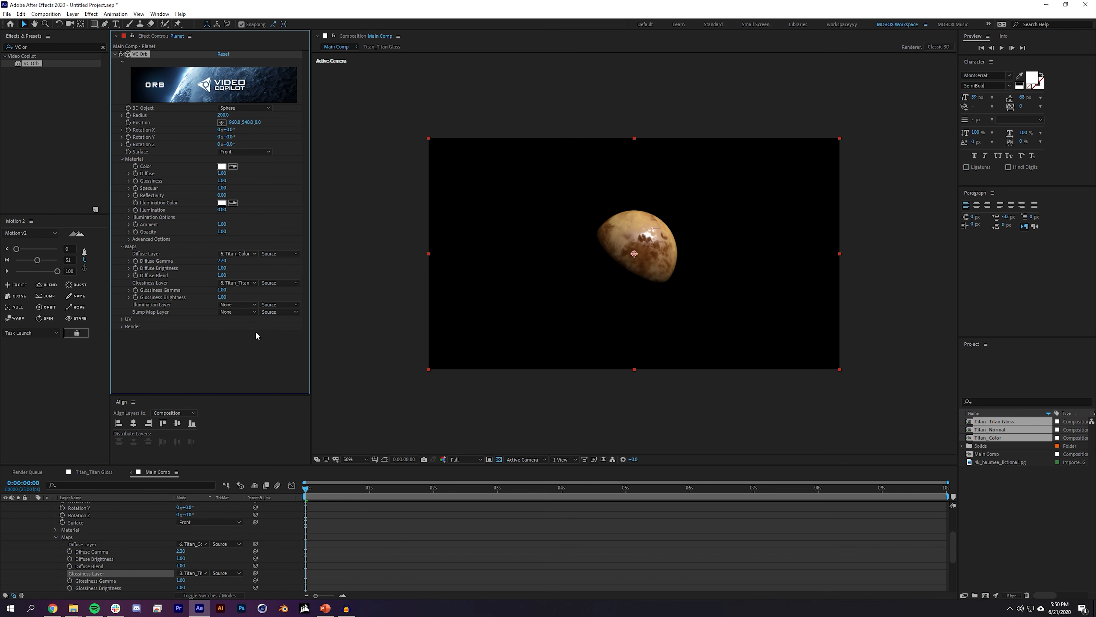
Step: In the Planet's VC Orb maps, set the illumination layer to Titan_Titan Gloss and the bump map layer to Titan_Normal
{"action": "left_click", "coordinate": [236, 305]}
{"action": "left_click", "coordinate": [256, 373]}
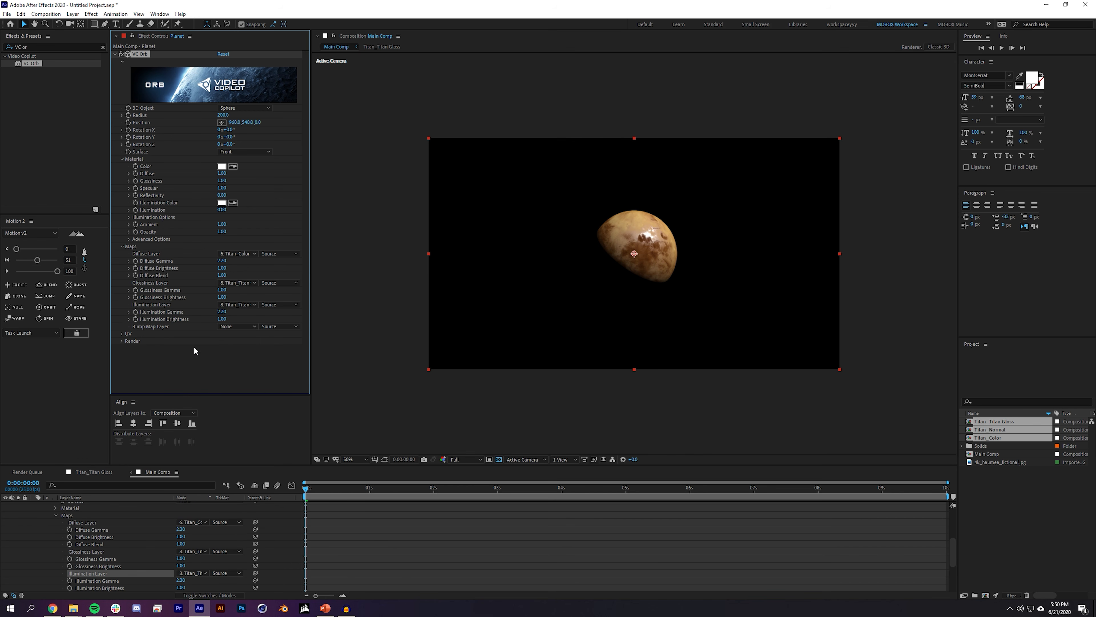
{"action": "left_click", "coordinate": [237, 326]}
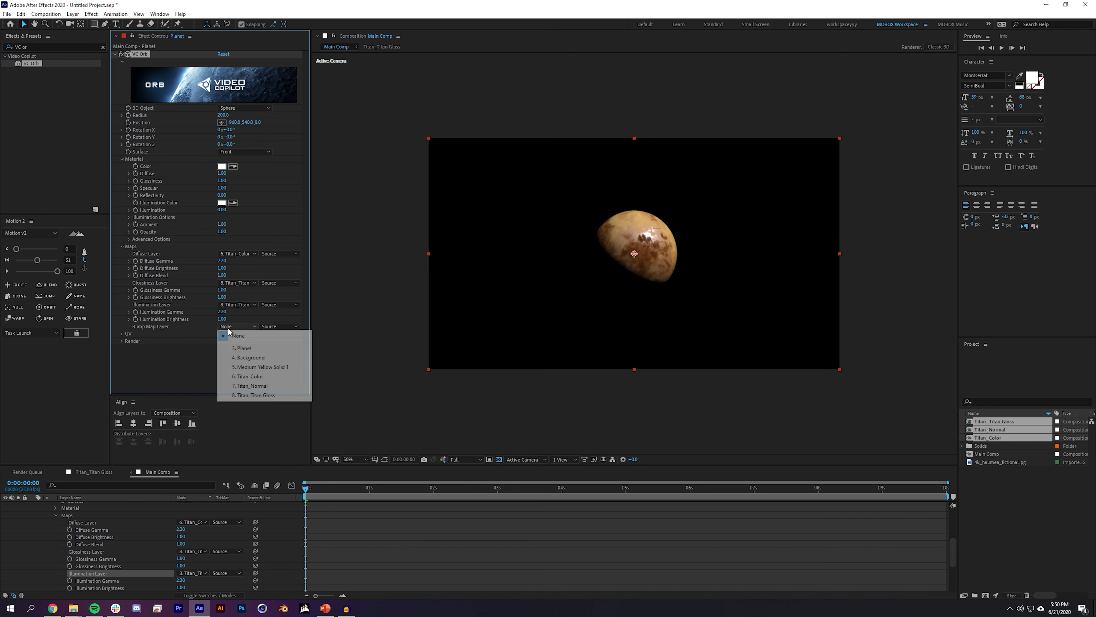
{"action": "left_click", "coordinate": [256, 385]}
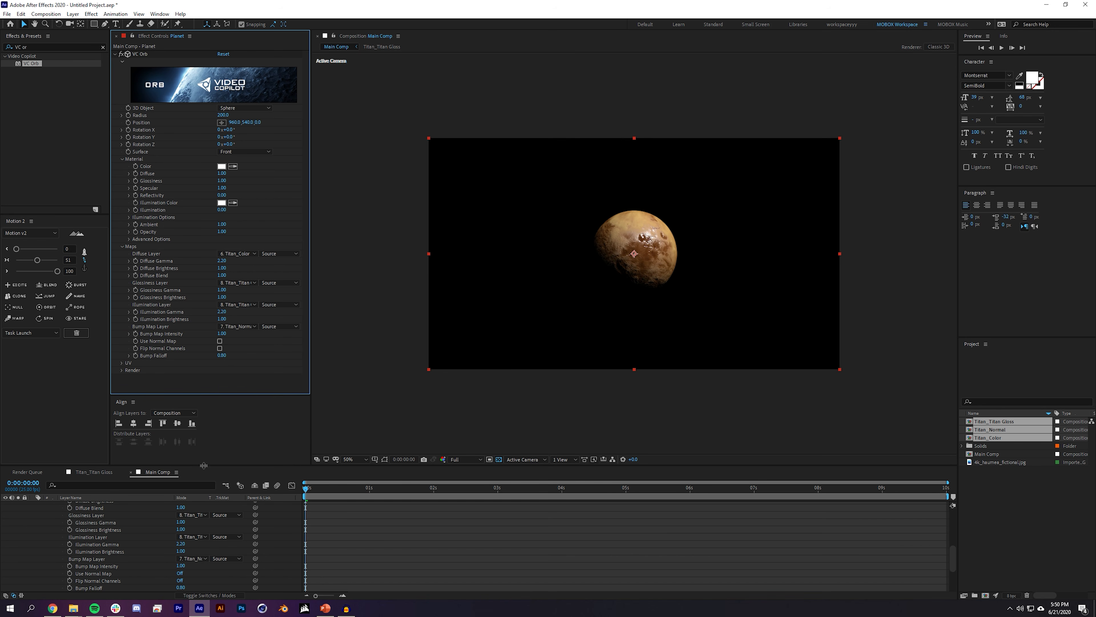
Step: Collapse the Planet layer's properties in the timeline and resize the panels so the full VC Orb settings are shown
{"action": "left_click_drag", "start_coordinate": [204, 467], "coordinate": [224, 337]}
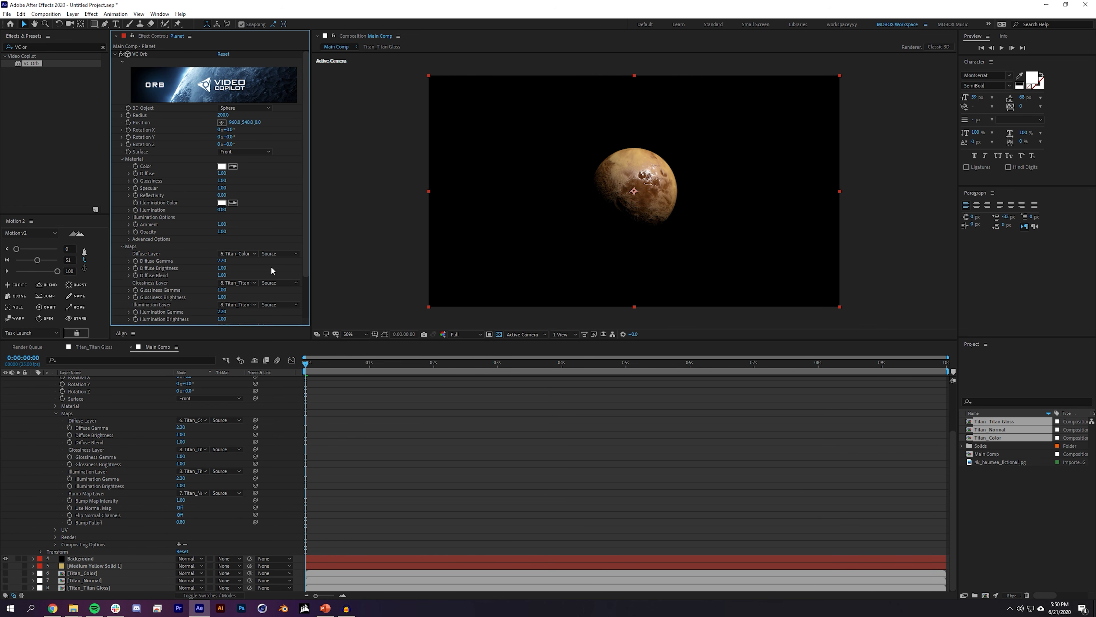
{"action": "right_click", "coordinate": [260, 257]}
{"action": "left_click", "coordinate": [317, 286]}
{"action": "left_click_drag", "start_coordinate": [239, 342], "coordinate": [239, 427]}
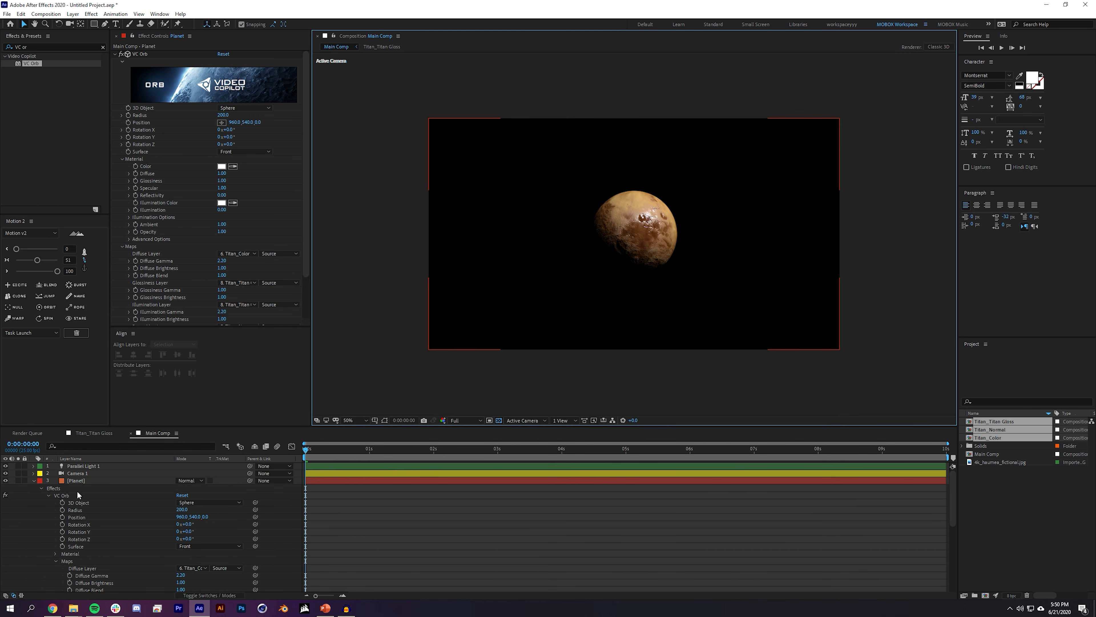
{"action": "left_click", "coordinate": [34, 481]}
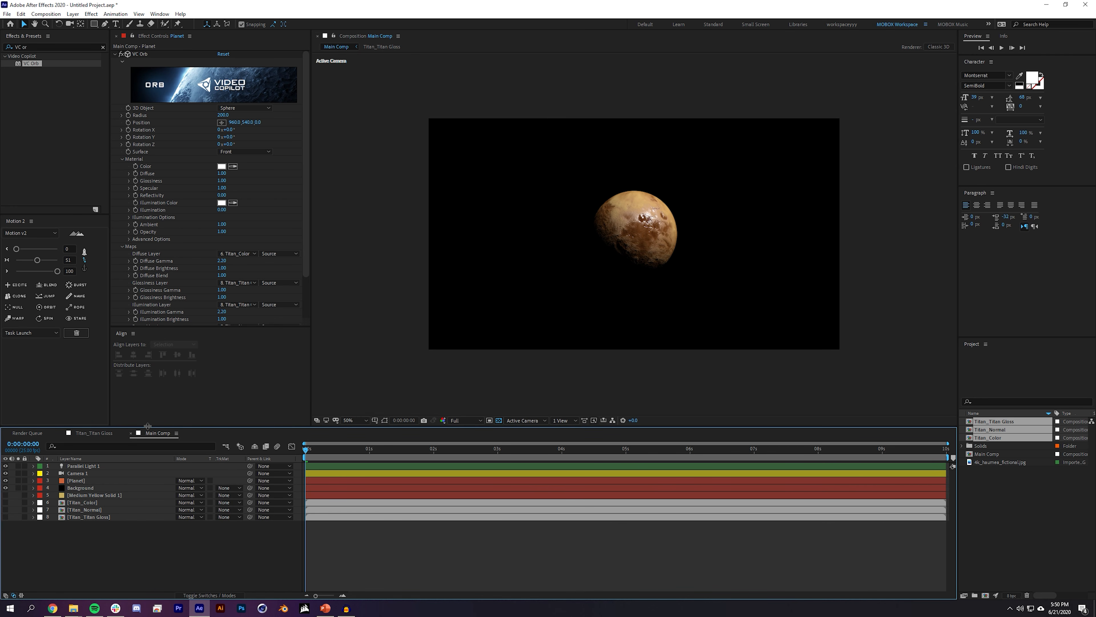
{"action": "left_click_drag", "start_coordinate": [147, 428], "coordinate": [174, 447]}
{"action": "left_click_drag", "start_coordinate": [237, 329], "coordinate": [237, 445]}
Step: Set the VC Orb sphere's radius to 300 and view the composition at 100%
{"action": "left_click", "coordinate": [223, 115]}
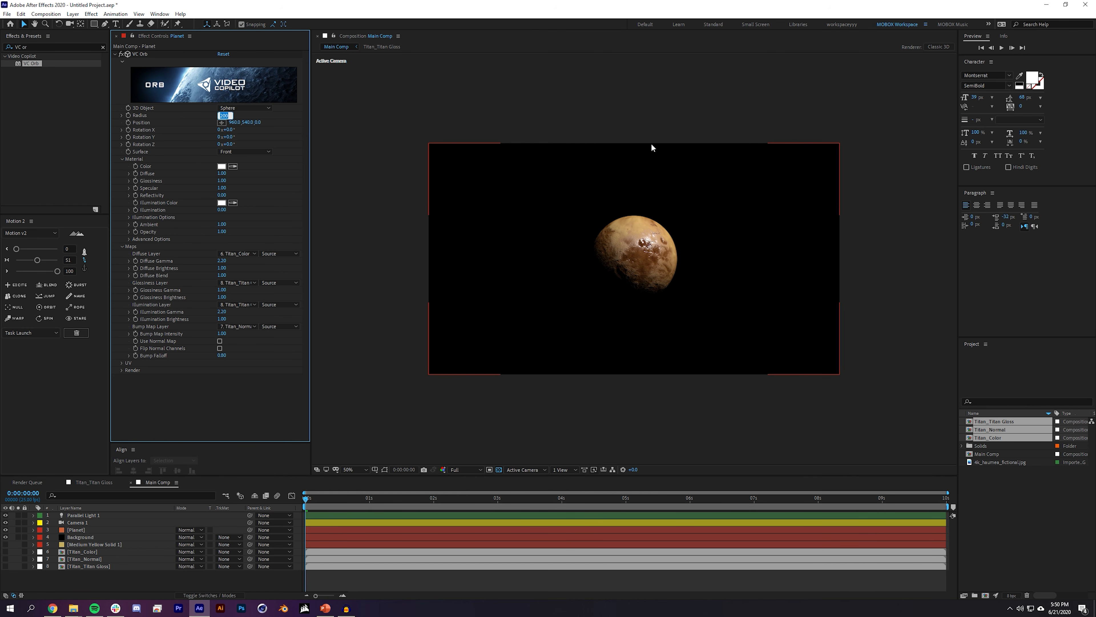
{"action": "type", "text": "300"}
{"action": "key", "text": "Return"}
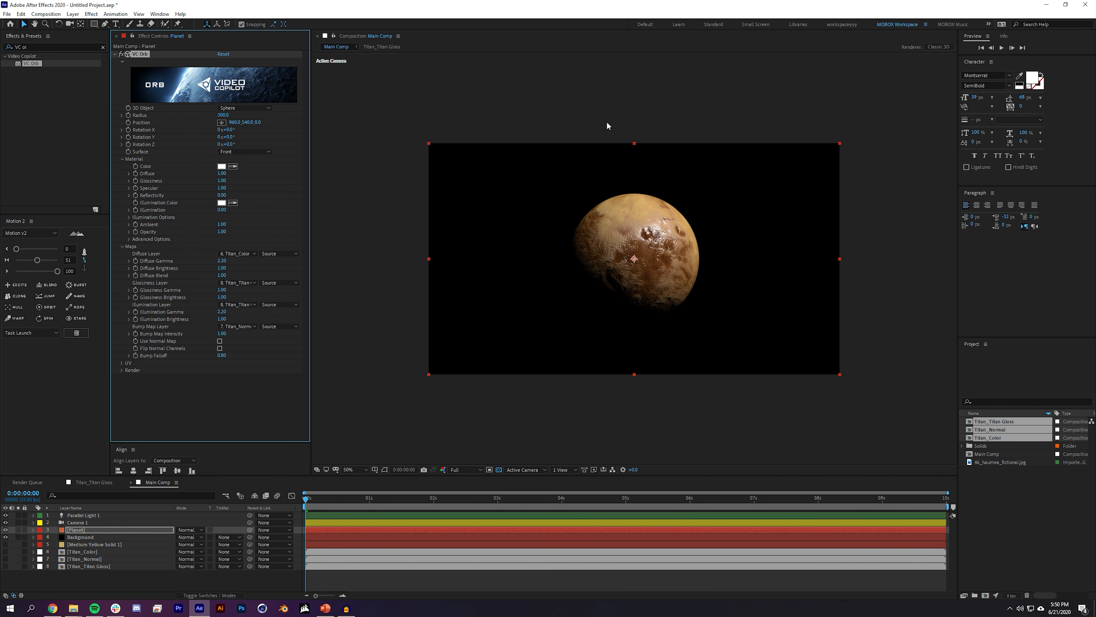
{"action": "key", "text": "period"}
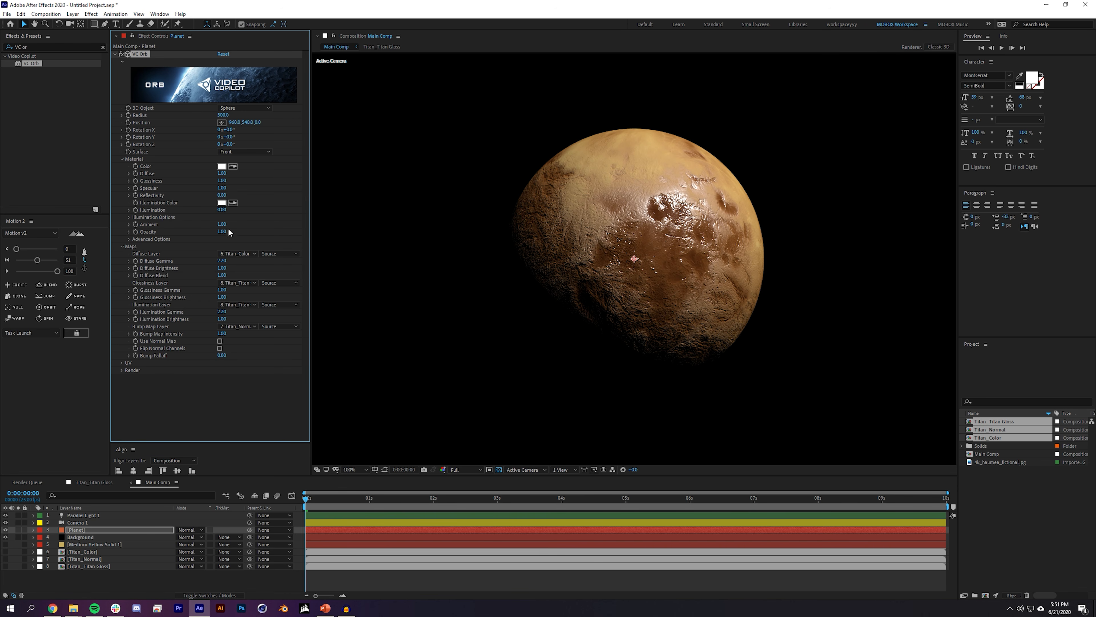
Step: Set the VC Orb material's diffuse to 0.70 and its glossiness to 0.50
{"action": "key", "text": "alt+Tab"}
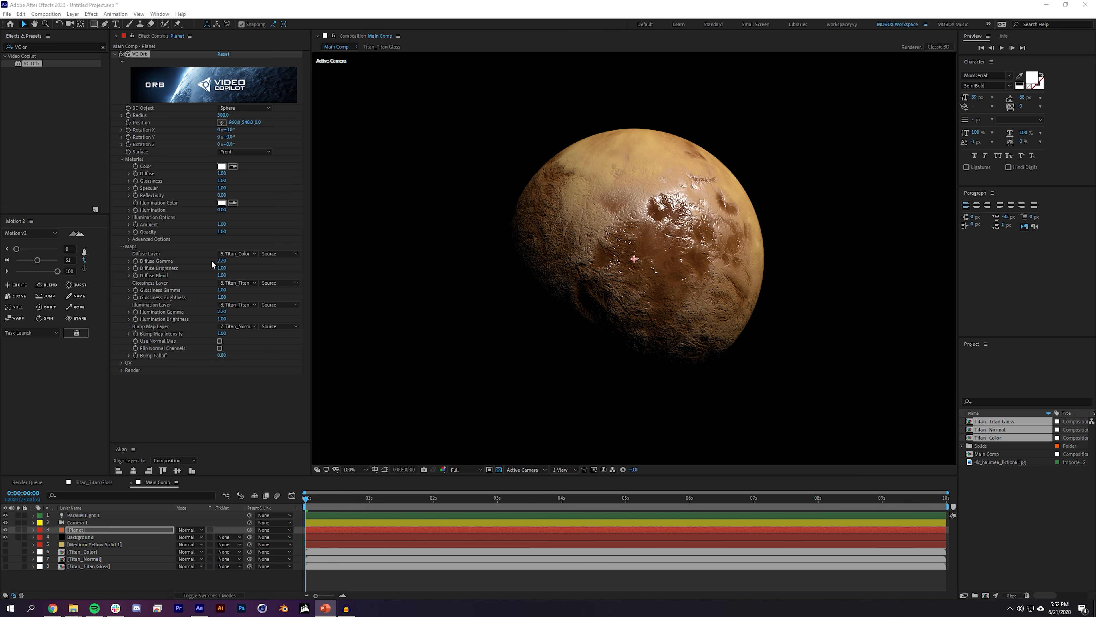
{"action": "left_click", "coordinate": [222, 173]}
{"action": "type", "text": ".7"}
{"action": "key", "text": "Return"}
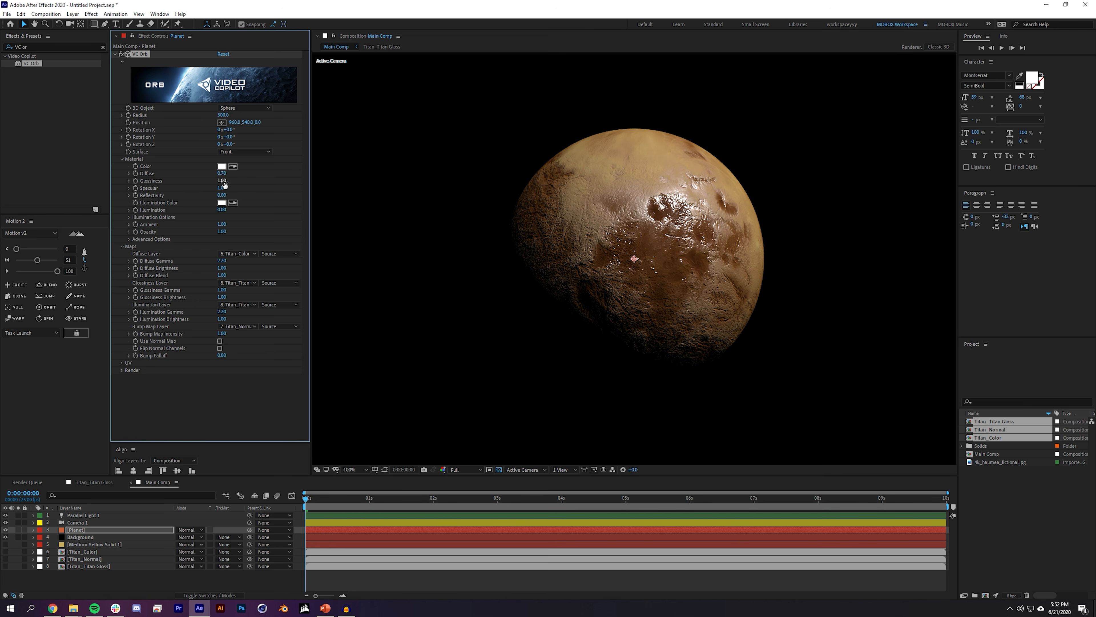
{"action": "left_click", "coordinate": [222, 181]}
{"action": "type", "text": ".5"}
{"action": "key", "text": "Return"}
{"action": "key", "text": "Tab"}
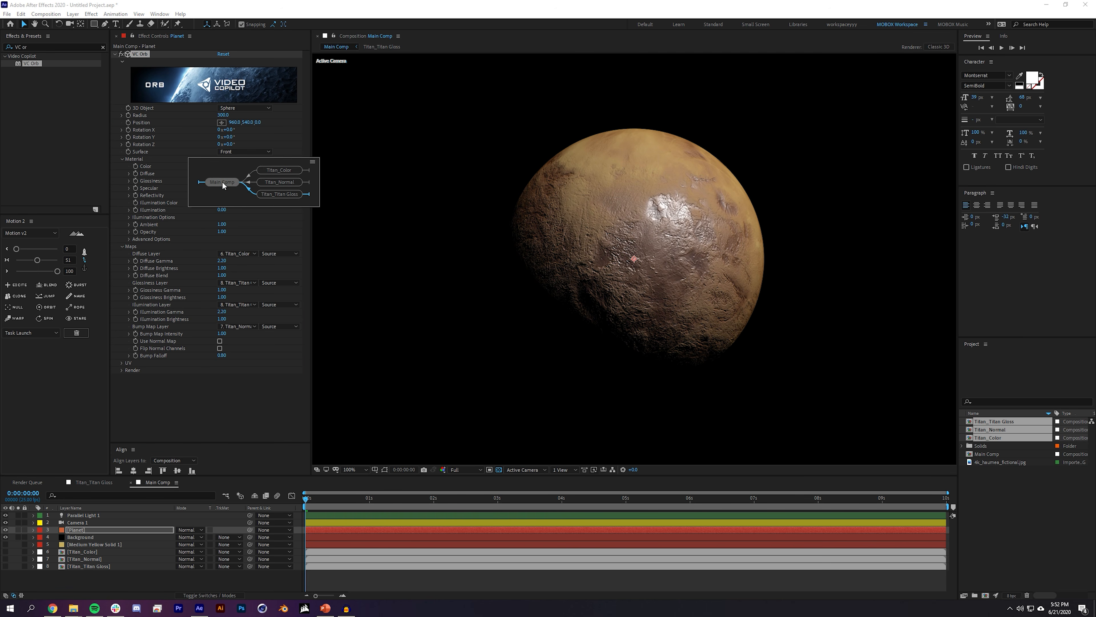
Step: Set the VC Orb material's specular to 0.20 and its reflectivity to 0.60
{"action": "left_click", "coordinate": [222, 188]}
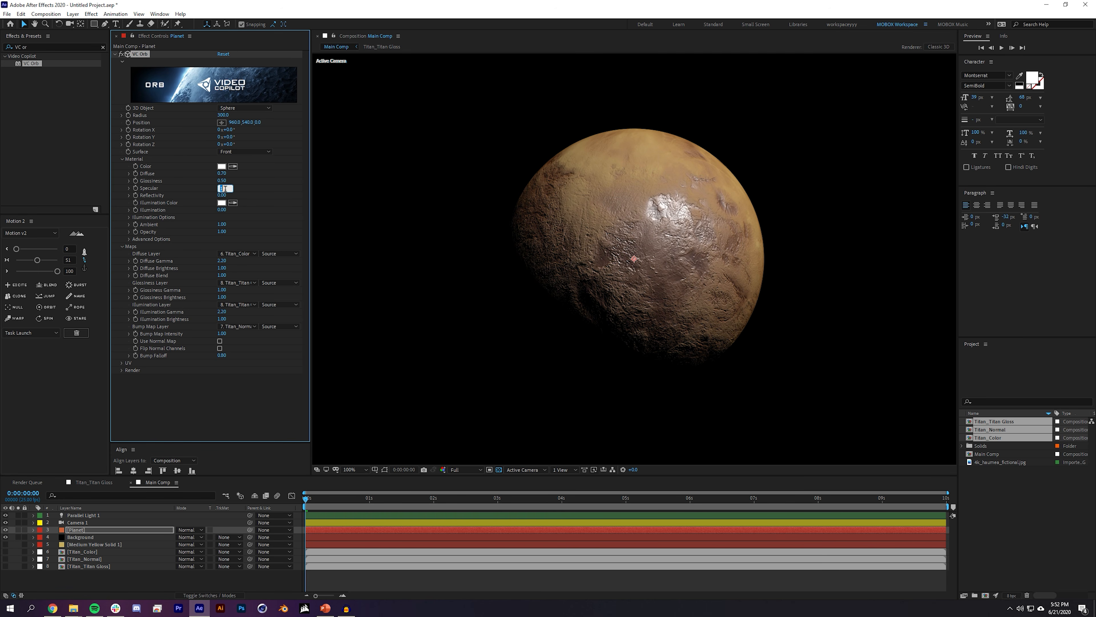
{"action": "type", "text": ".2"}
{"action": "key", "text": "Return"}
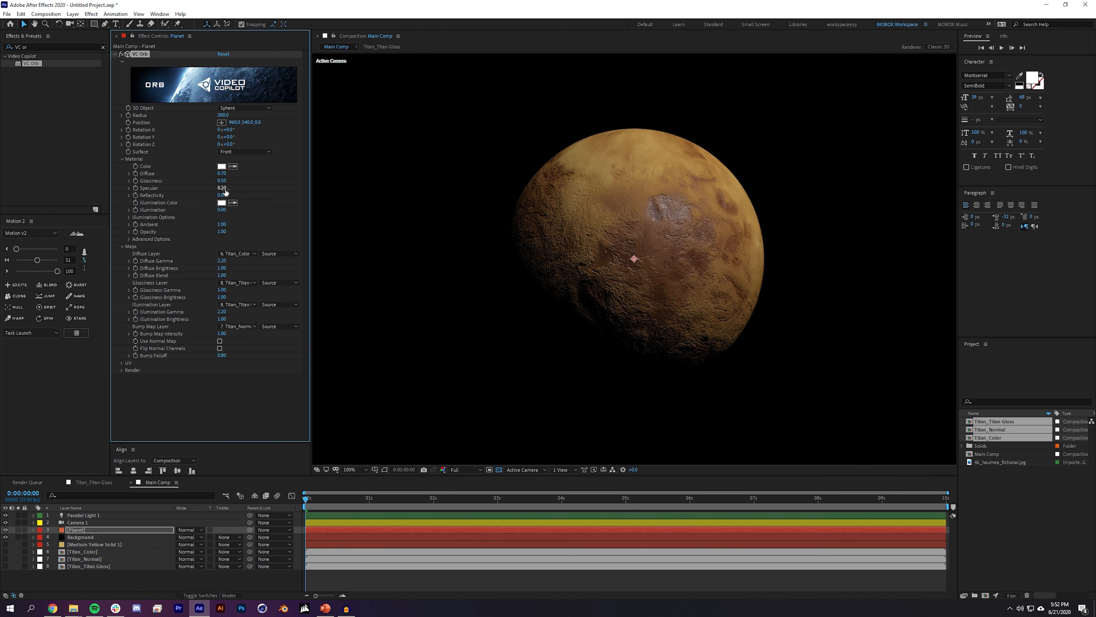
{"action": "left_click", "coordinate": [222, 195]}
{"action": "type", "text": ".6"}
{"action": "key", "text": "Return"}
{"action": "left_click", "coordinate": [129, 239]}
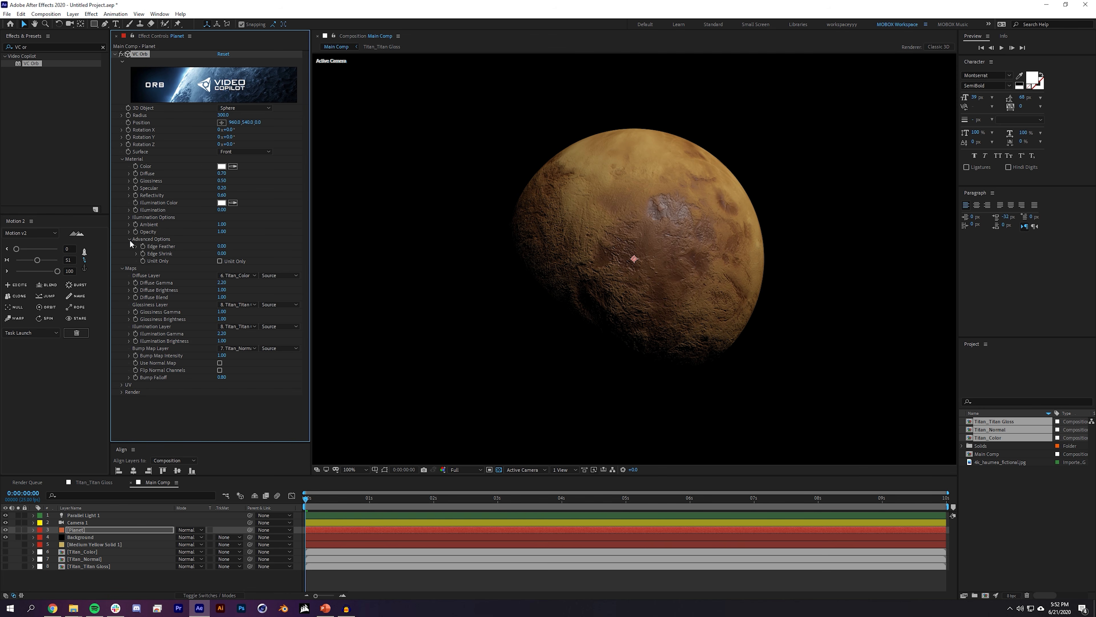
{"action": "left_click", "coordinate": [129, 240]}
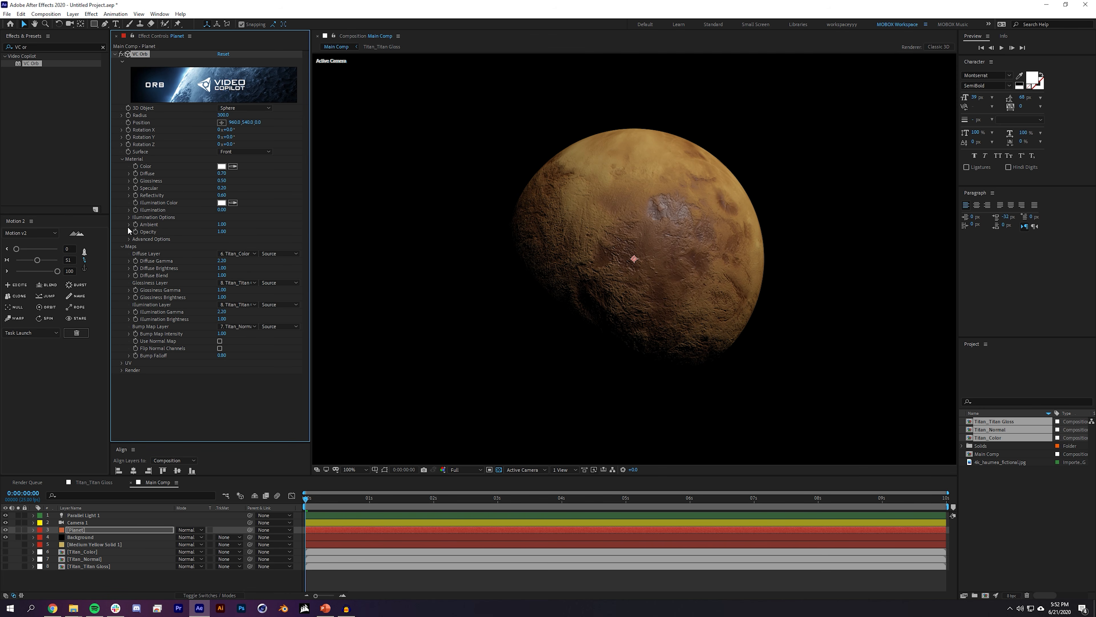
{"action": "left_click", "coordinate": [129, 217]}
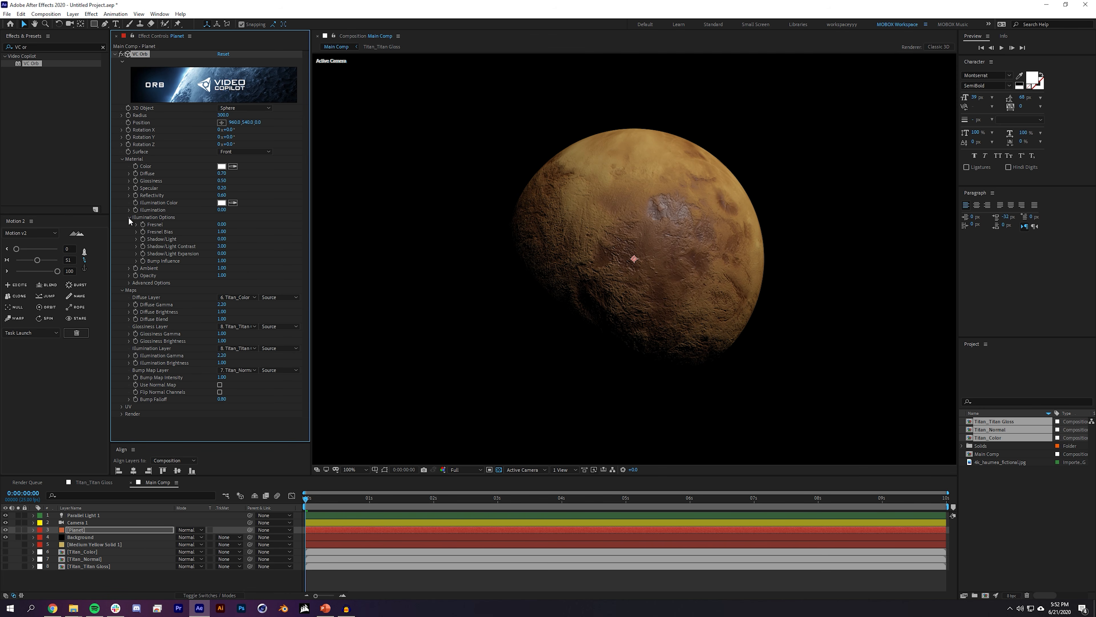
{"action": "left_click", "coordinate": [129, 217]}
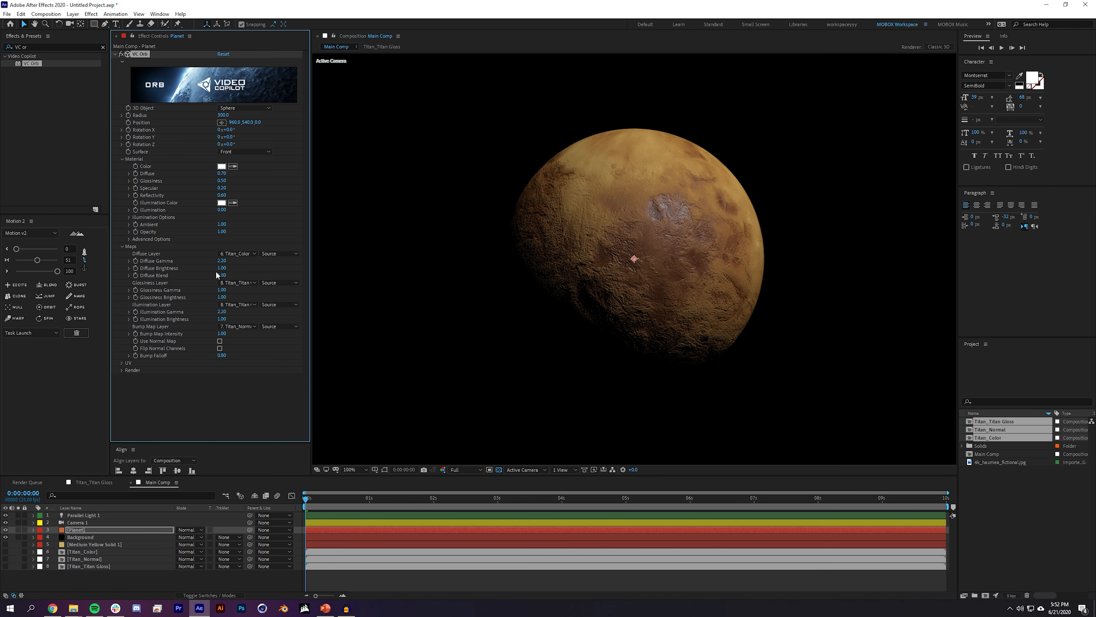
Step: Set the diffuse map's gamma to 2.50 and its brightness to 1.80
{"action": "left_click", "coordinate": [220, 261]}
{"action": "type", "text": "2.5"}
{"action": "left_click", "coordinate": [220, 268]}
{"action": "type", "text": "1.8"}
{"action": "key", "text": "Tab"}
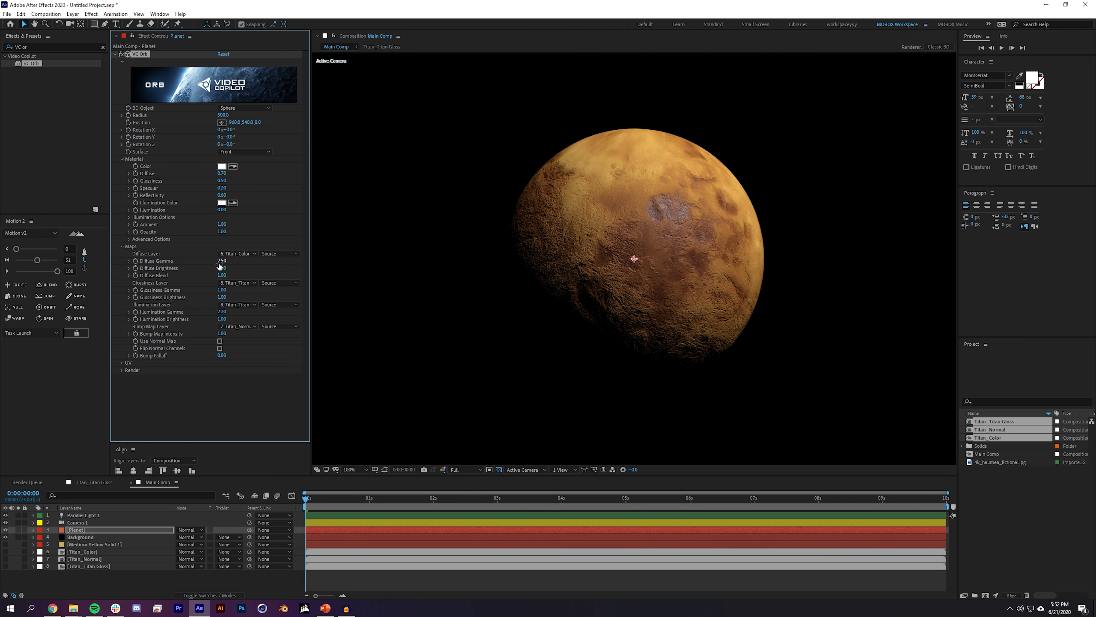
{"action": "left_click", "coordinate": [222, 390]}
Step: Try higher diffuse gamma values of 4.66 and 5.64 on the planet, undoing each change
{"action": "mouse_move", "coordinate": [221, 261]}
{"action": "left_mouse_down"}
{"action": "mouse_move", "coordinate": [371, 257]}
{"action": "mouse_move", "coordinate": [305, 259]}
{"action": "left_mouse_up"}
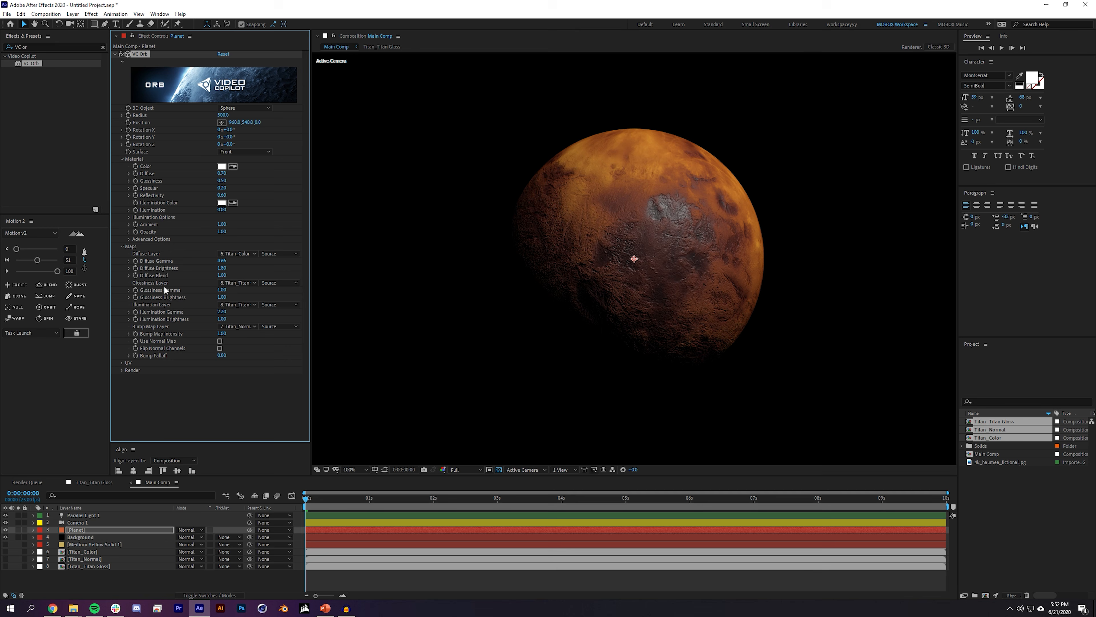
{"action": "key", "text": "ctrl+z"}
{"action": "left_click_drag", "start_coordinate": [223, 261], "coordinate": [366, 268]}
{"action": "scroll", "coordinate": [663, 262], "scroll_direction": "up", "scroll_amount": 1}
{"action": "scroll", "coordinate": [663, 263], "scroll_direction": "down", "scroll_amount": 1}
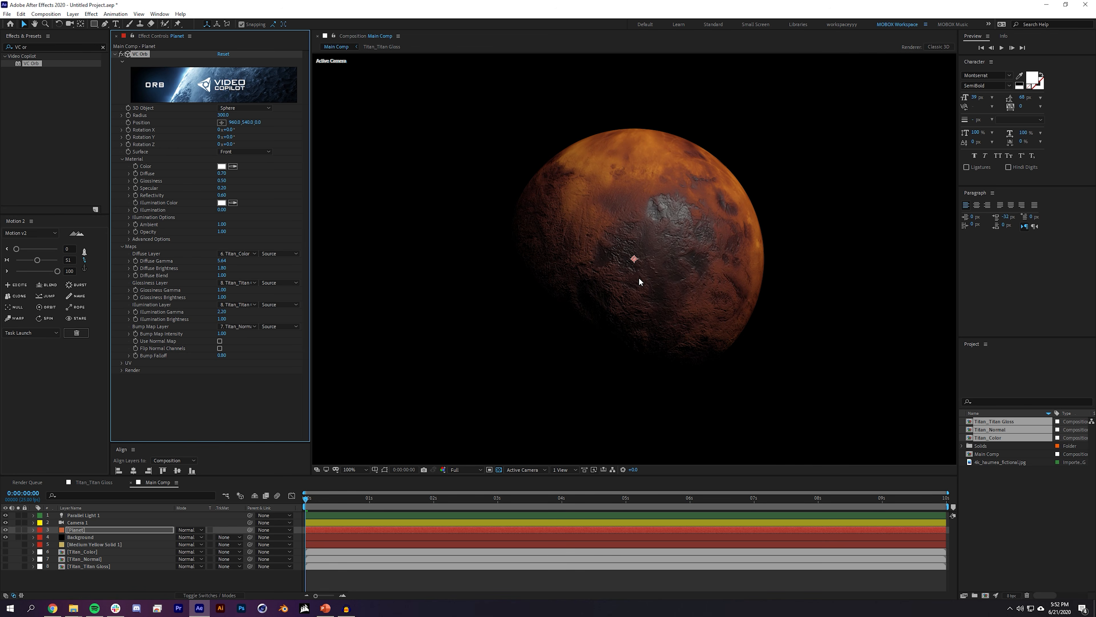
{"action": "key", "text": "ctrl+z"}
Step: Try a much higher diffuse brightness and a diffuse blend of 0.00, undoing each change
{"action": "left_click_drag", "start_coordinate": [222, 268], "coordinate": [422, 262]}
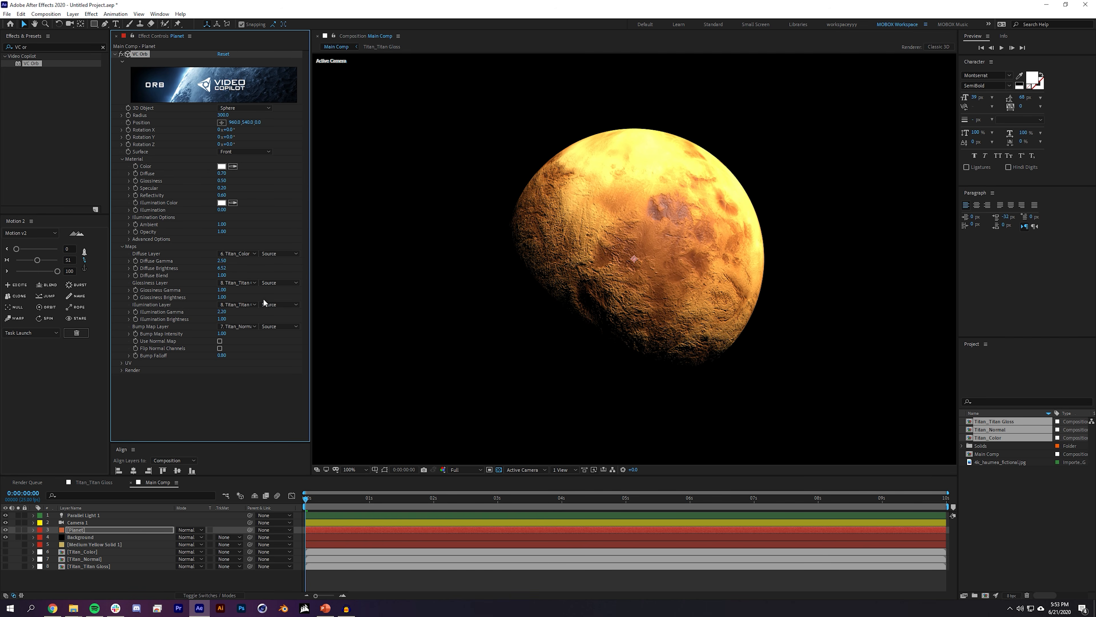
{"action": "key", "text": "ctrl+z"}
{"action": "left_click_drag", "start_coordinate": [223, 275], "coordinate": [281, 281]}
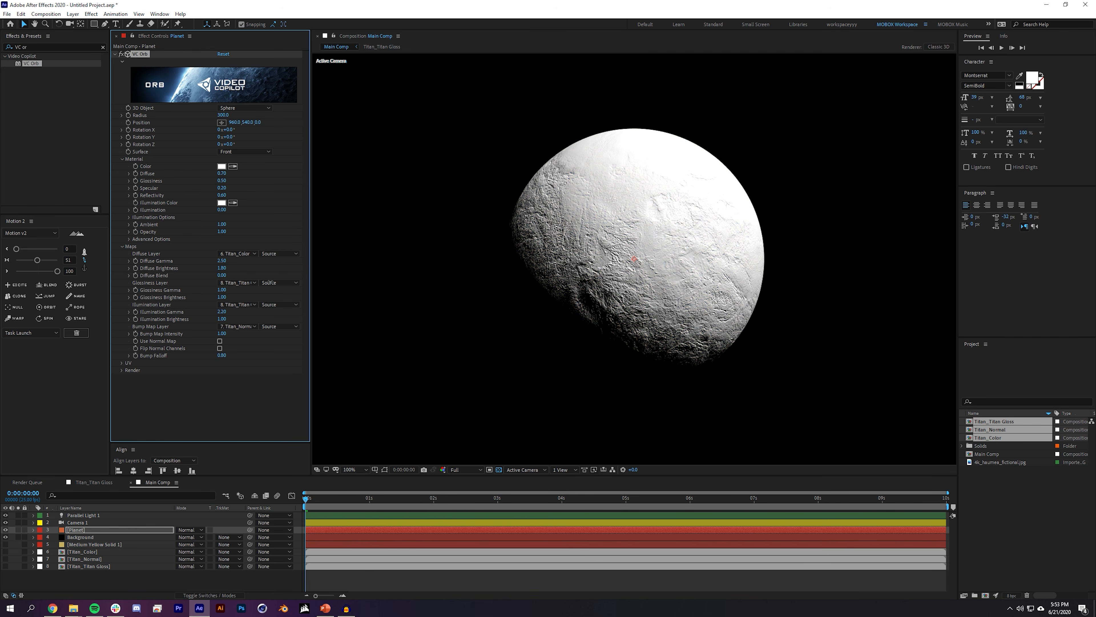
{"action": "key", "text": "ctrl+z"}
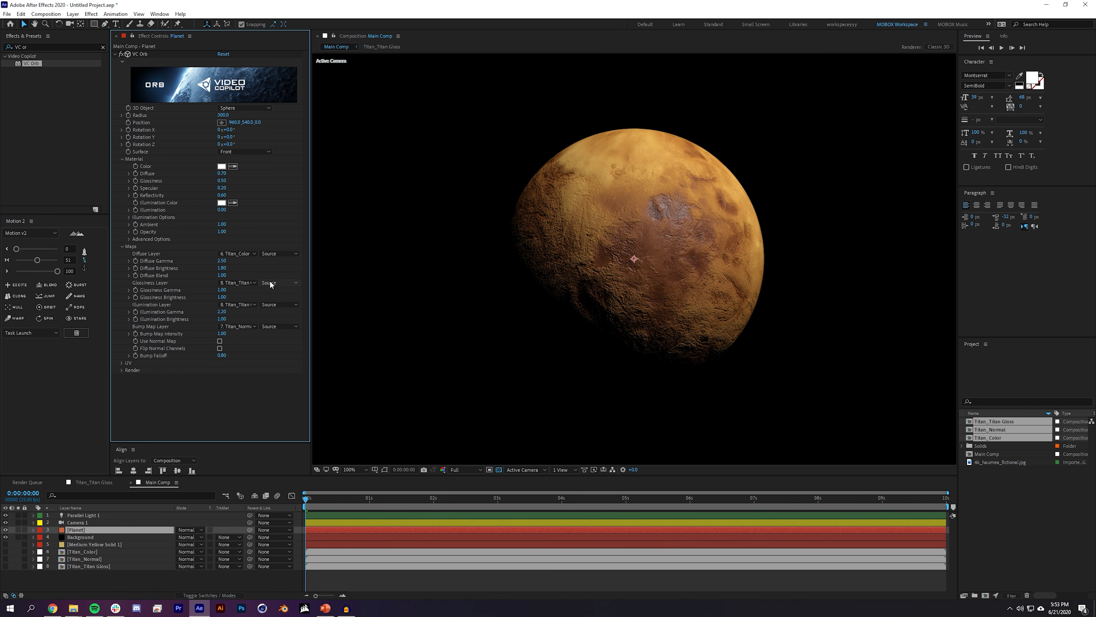
Step: Save the project as "Titan Planet Tutorial v2" in the AE Save Files folder
{"action": "key", "text": "ctrl+s"}
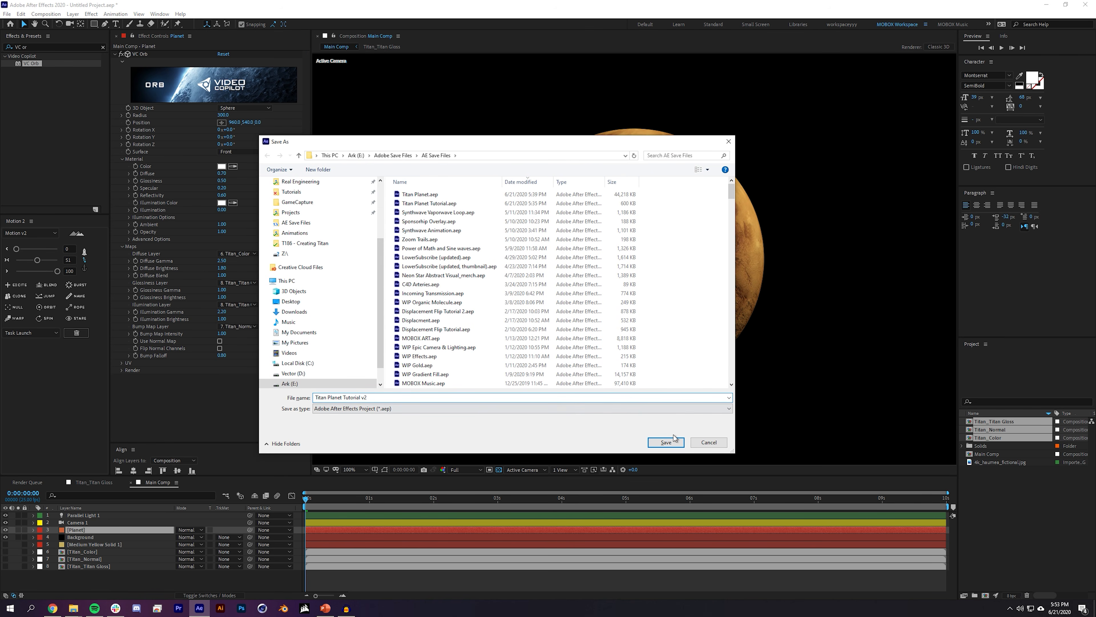
{"action": "left_click", "coordinate": [667, 442]}
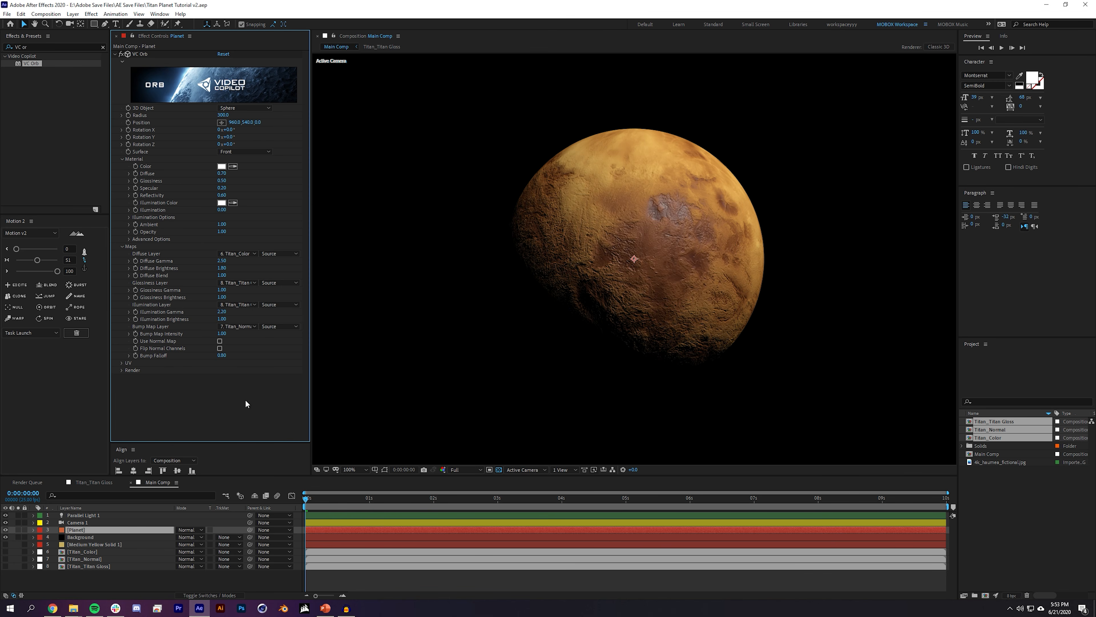
Step: Set the glossiness map's gamma to 5.50 and its brightness to 3.00, and check the glossy areas at 200%
{"action": "left_click", "coordinate": [223, 290]}
{"action": "type", "text": "5.5"}
{"action": "key", "text": "Tab"}
{"action": "type", "text": "3"}
{"action": "key", "text": "Return"}
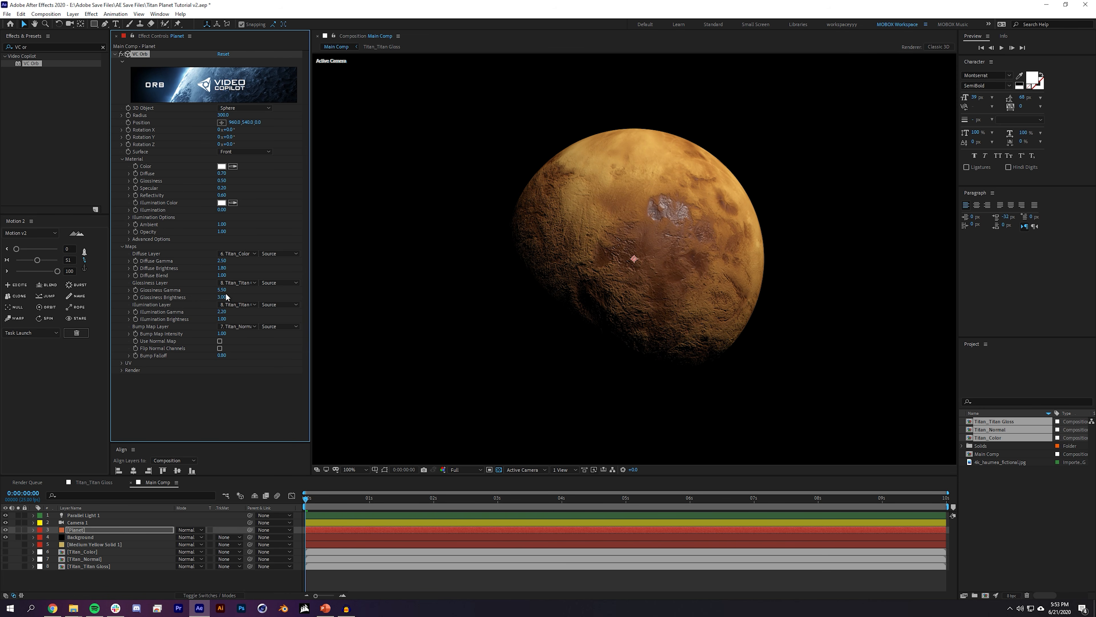
{"action": "key", "text": "period"}
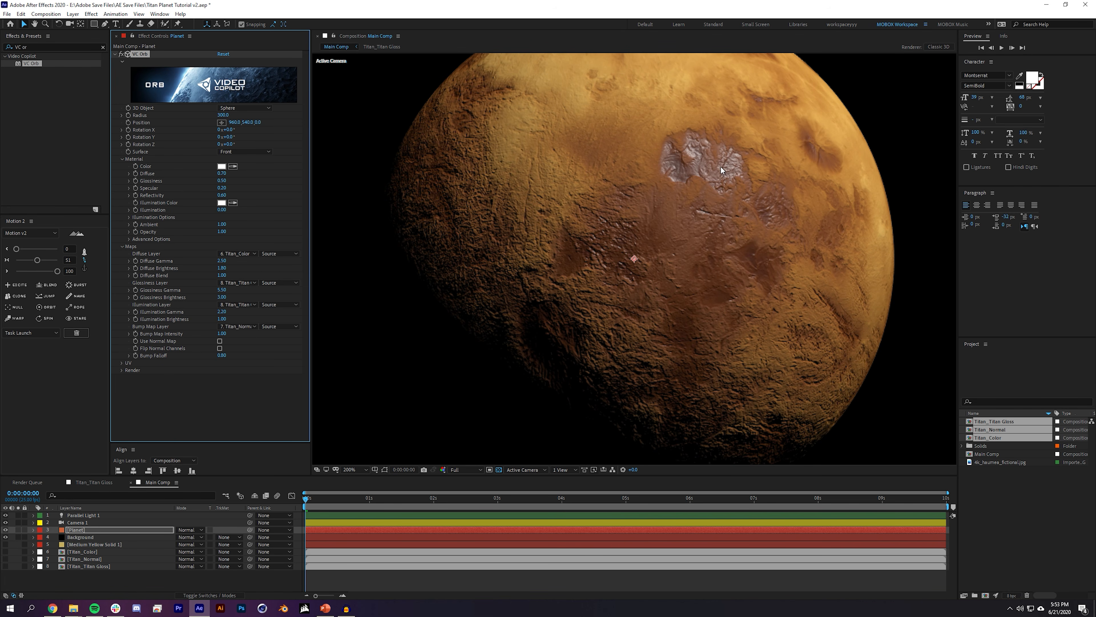
Step: Set the illumination map's gamma to 1.70 and its brightness to 0.10
{"action": "left_click", "coordinate": [221, 312]}
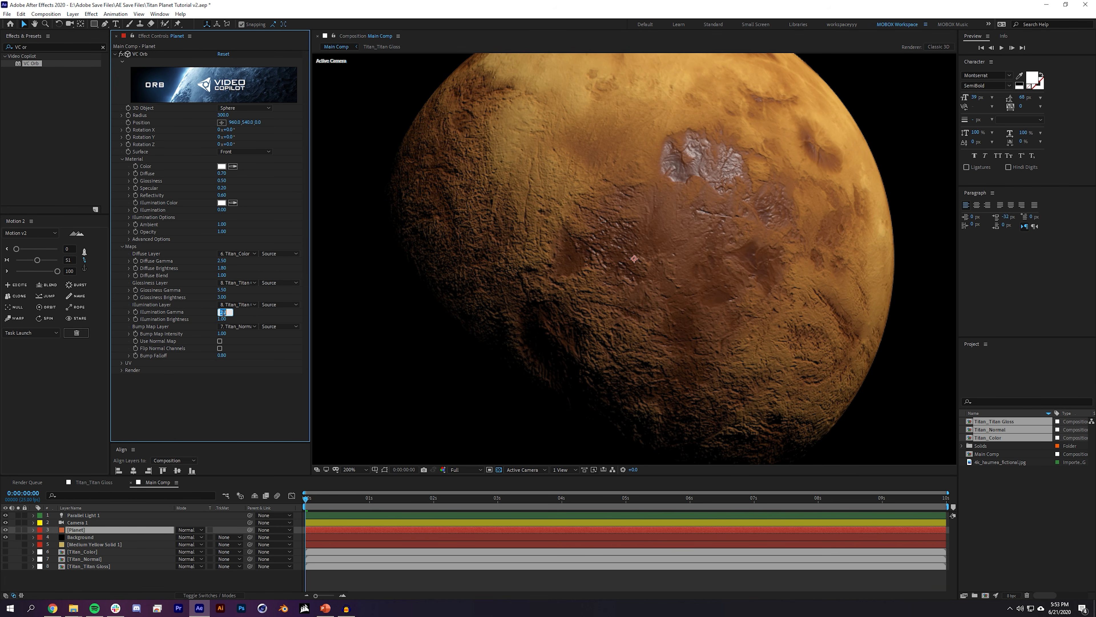
{"action": "type", "text": "1.7"}
{"action": "key", "text": "Tab"}
{"action": "type", "text": "0.1"}
{"action": "key", "text": "Return"}
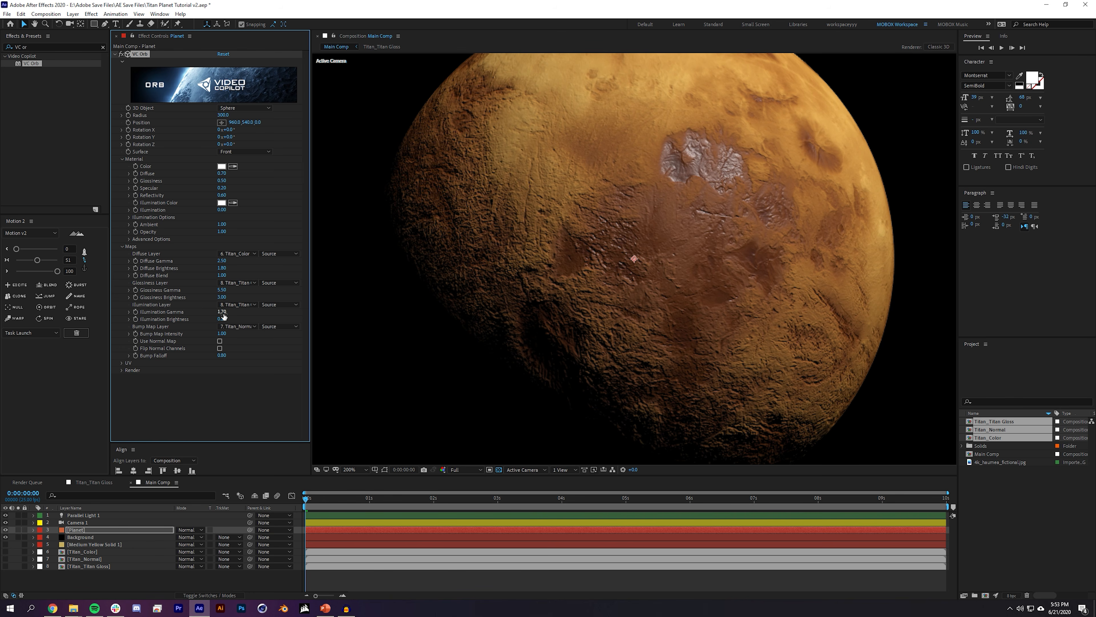
{"action": "left_click", "coordinate": [189, 411]}
{"action": "left_click_drag", "start_coordinate": [222, 312], "coordinate": [152, 305]}
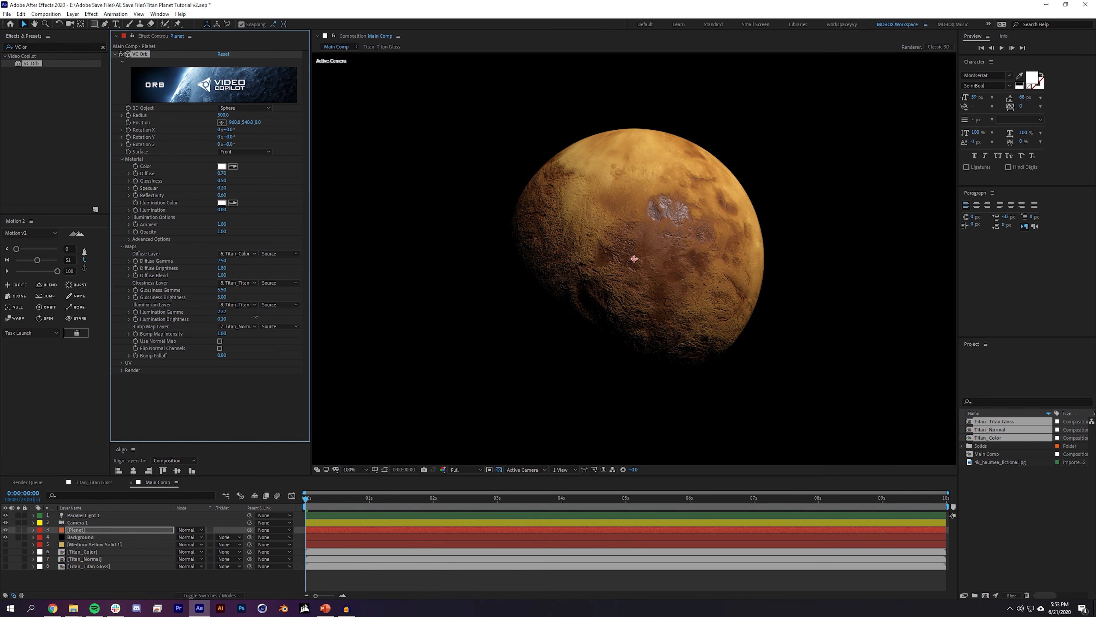
{"action": "key", "text": "ctrl+z"}
Step: Set the planet's bump map intensity to 0.50, checking the surface relief close up
{"action": "key", "text": "period"}
{"action": "left_click", "coordinate": [223, 335]}
{"action": "type", "text": ".5"}
{"action": "key", "text": "Return"}
{"action": "key", "text": "comma"}
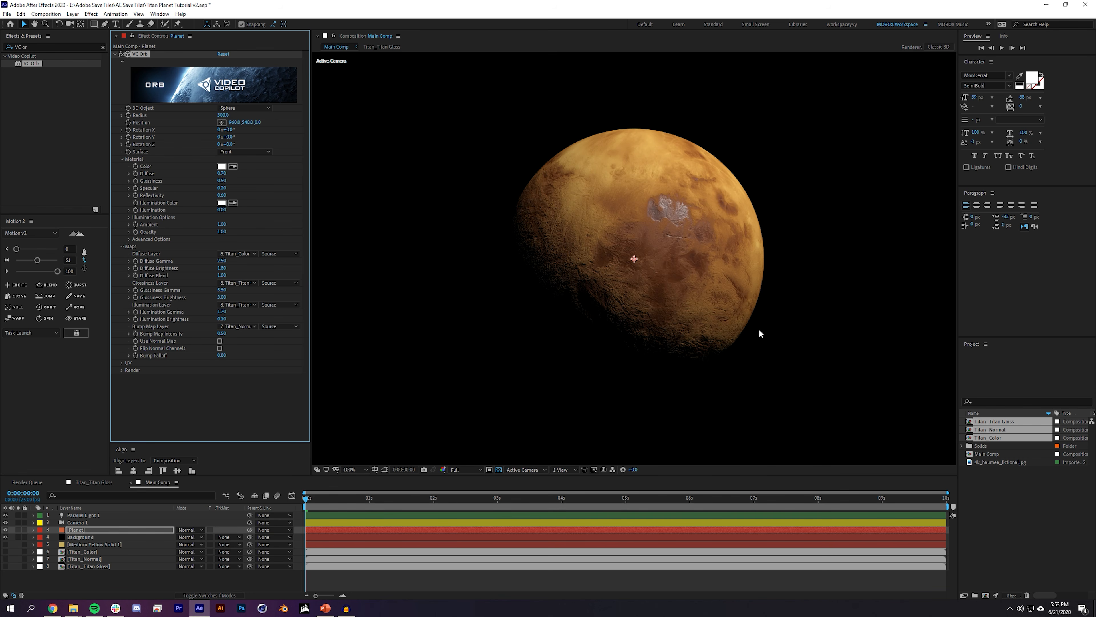
Step: Try a different bump map intensity on the enlarged planet and undo the change
{"action": "key", "text": "period"}
{"action": "left_click_drag", "start_coordinate": [222, 333], "coordinate": [261, 367]}
{"action": "key", "text": "ctrl+z"}
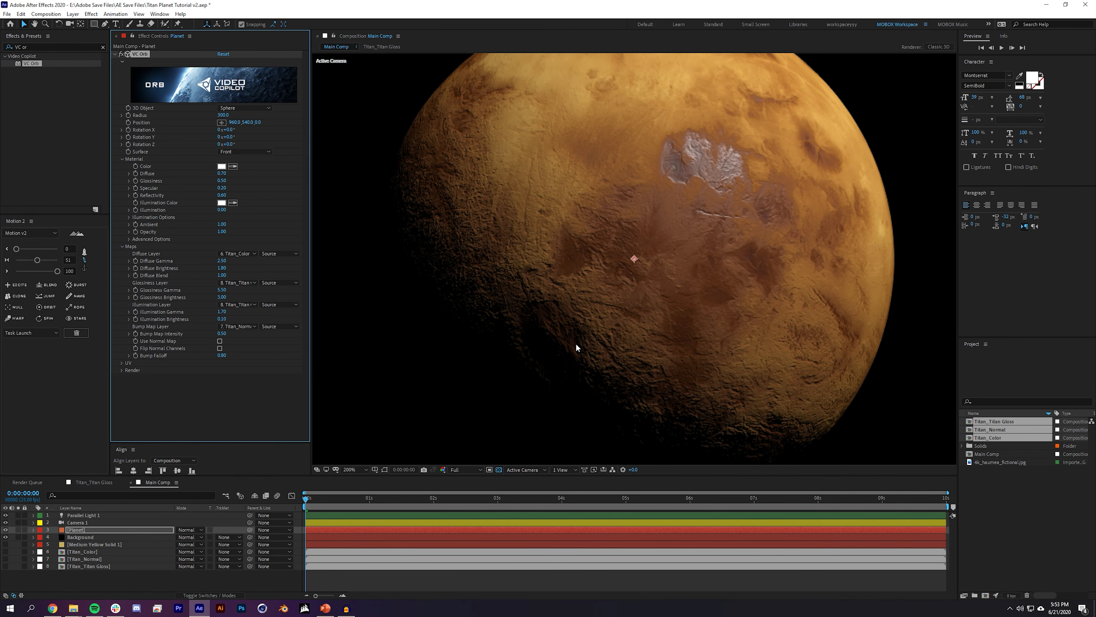
{"action": "key", "text": "comma"}
Step: Rotate the planet about its Y axis to 286° so a different side of the surface faces the camera
{"action": "left_click", "coordinate": [234, 576]}
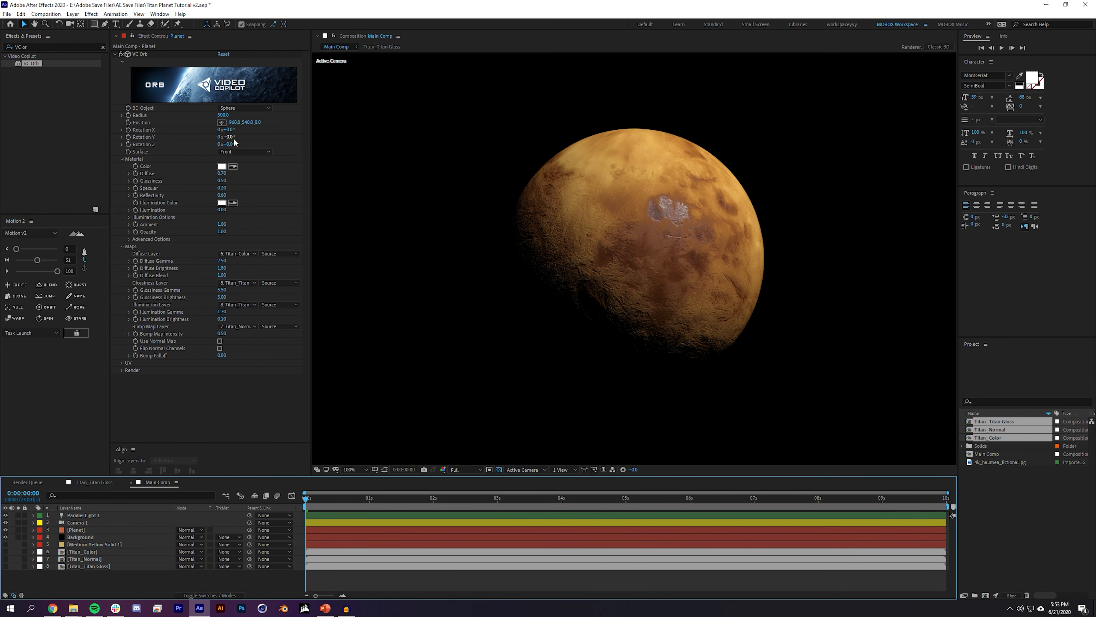
{"action": "left_click_drag", "start_coordinate": [235, 140], "coordinate": [260, 133]}
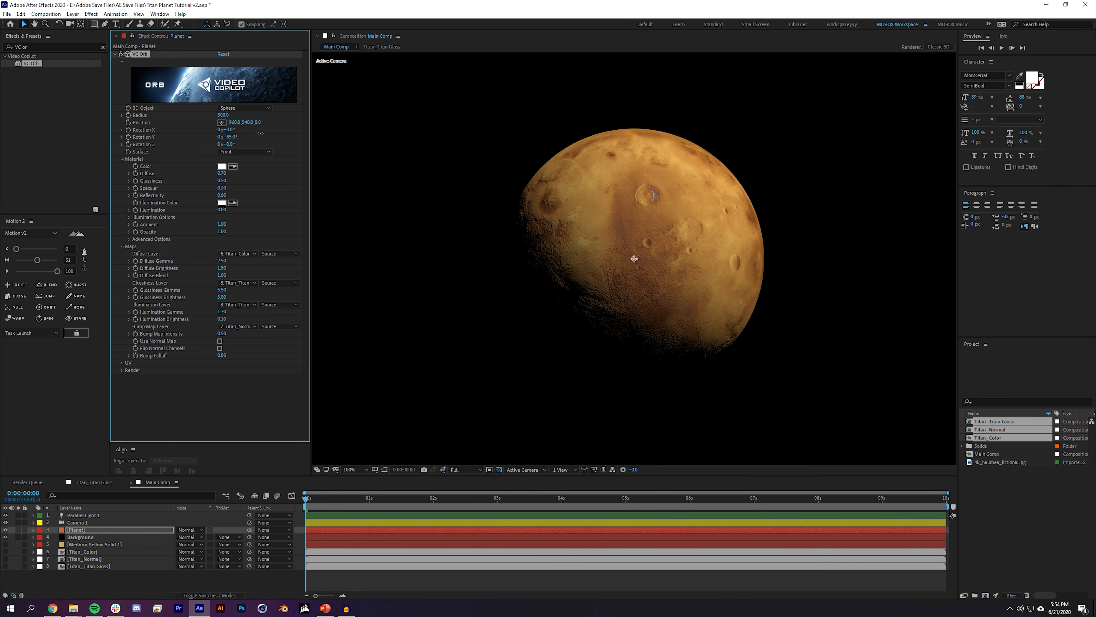
{"action": "key", "text": "period"}
{"action": "left_click_drag", "start_coordinate": [598, 178], "coordinate": [543, 225]}
{"action": "left_click_drag", "start_coordinate": [241, 137], "coordinate": [308, 127]}
{"action": "scroll", "coordinate": [697, 192], "scroll_direction": "down", "scroll_amount": 1}
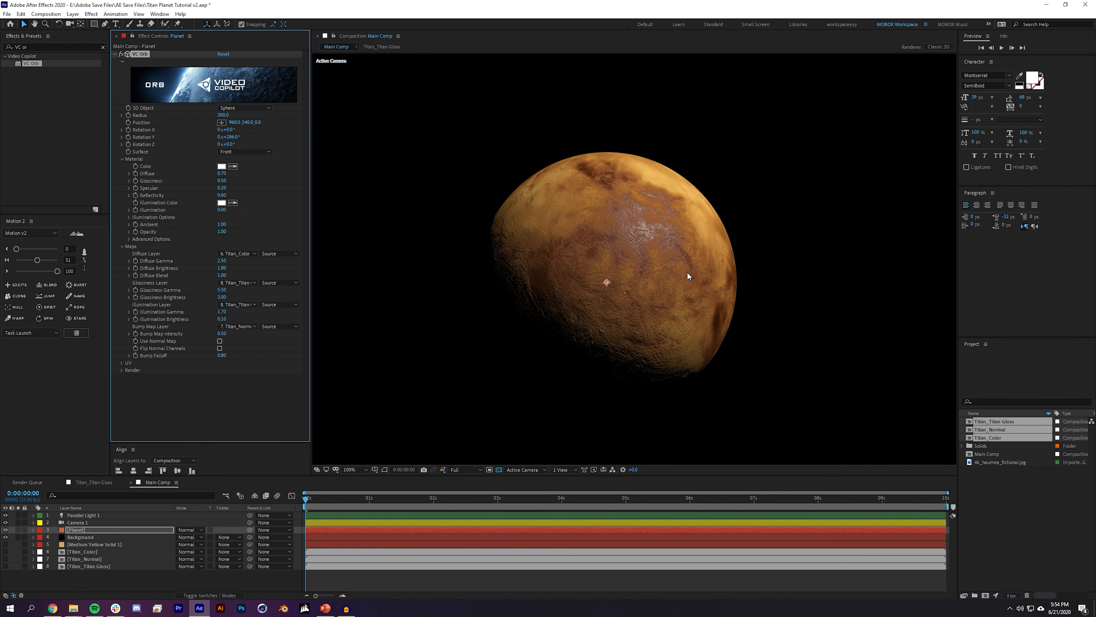
Step: Find the Brightness & Contrast effect and apply it to the Planet layer after VC Orb
{"action": "left_click_drag", "start_coordinate": [479, 476], "coordinate": [479, 402]}
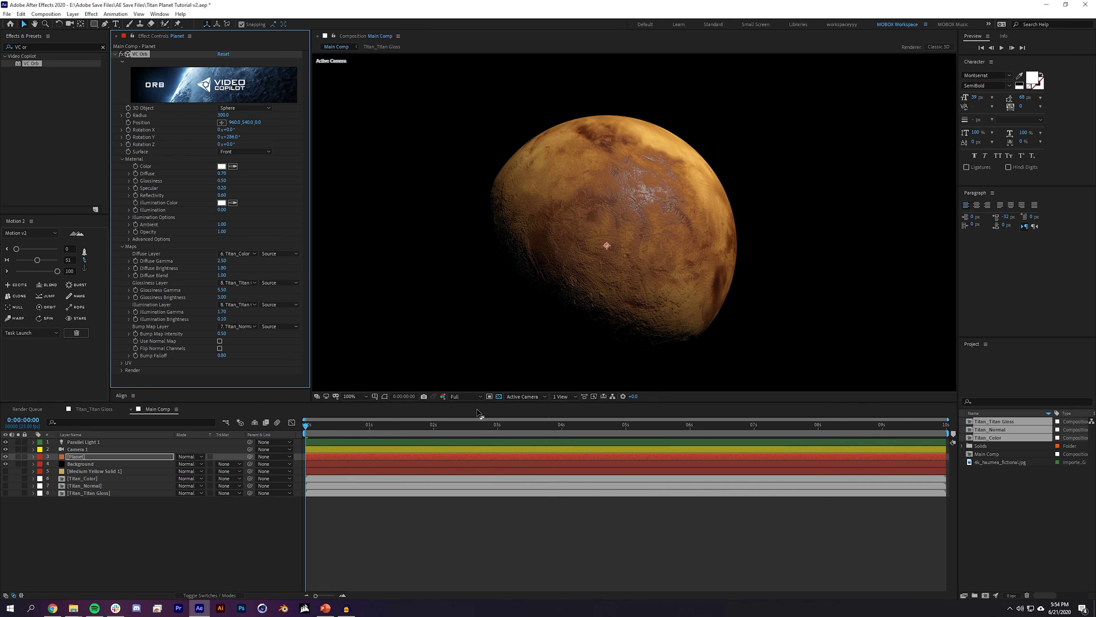
{"action": "left_click", "coordinate": [115, 54]}
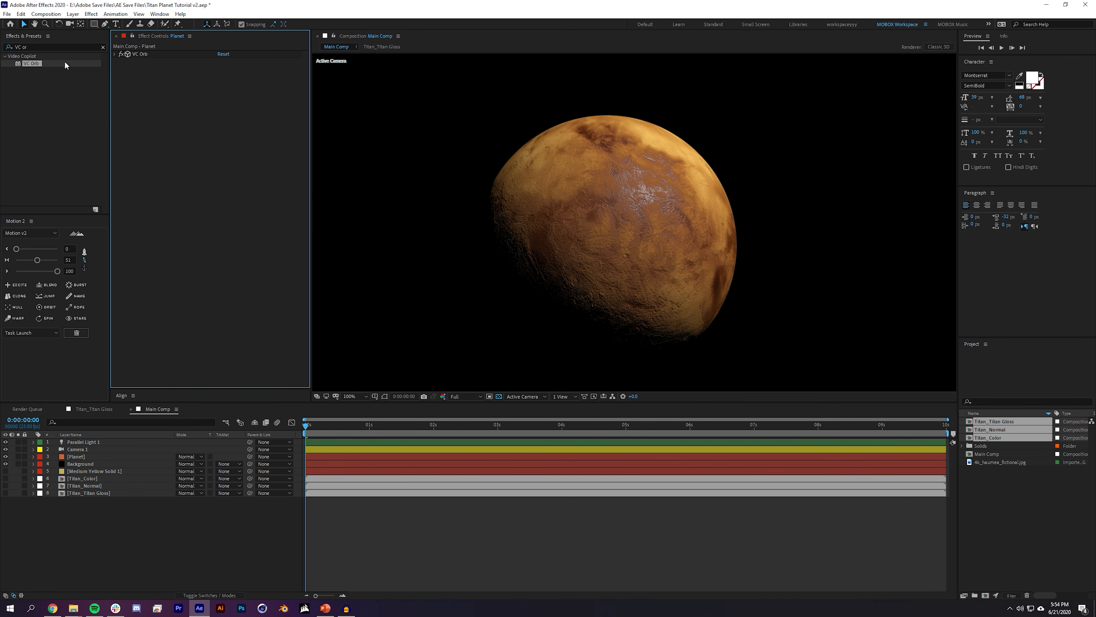
{"action": "double_click", "coordinate": [71, 47]}
{"action": "key", "text": "ctrl+a"}
{"action": "type", "text": "bright"}
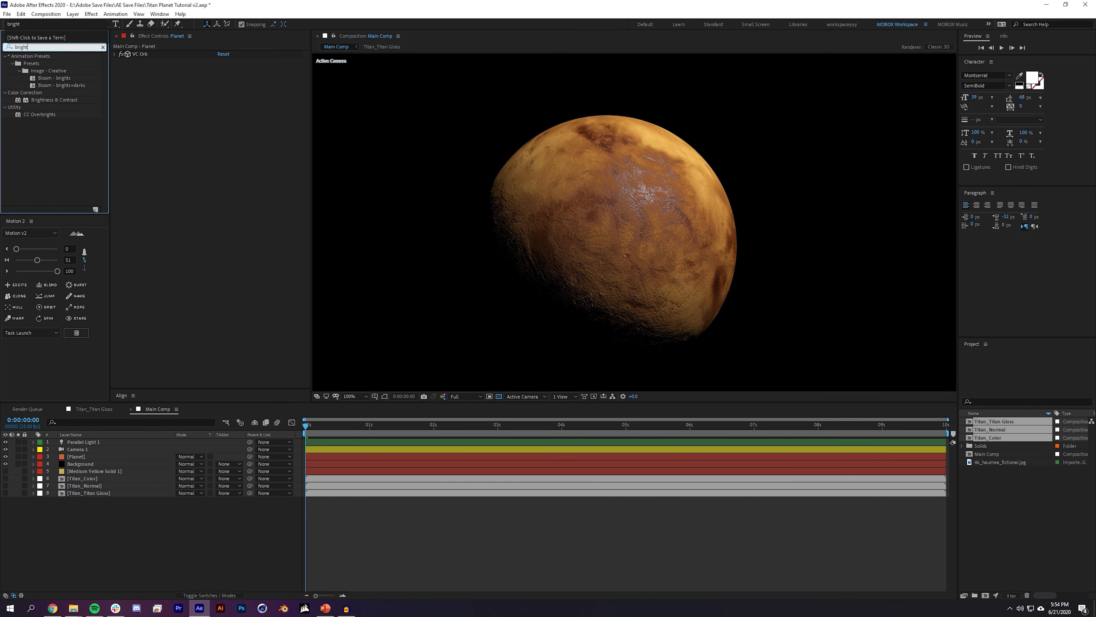
{"action": "left_click", "coordinate": [49, 156]}
{"action": "left_click_drag", "start_coordinate": [47, 101], "coordinate": [219, 143]}
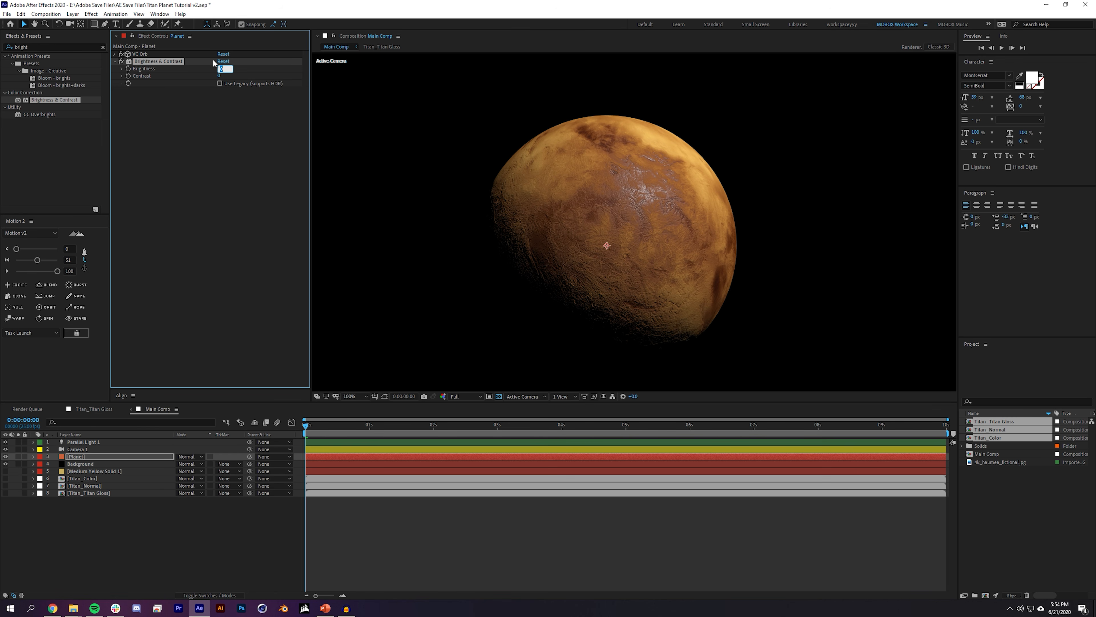
Step: Set the planet's Brightness to -90 and Contrast to 70
{"action": "type", "text": "0"}
{"action": "key", "text": "Tab"}
{"action": "type", "text": "7"}
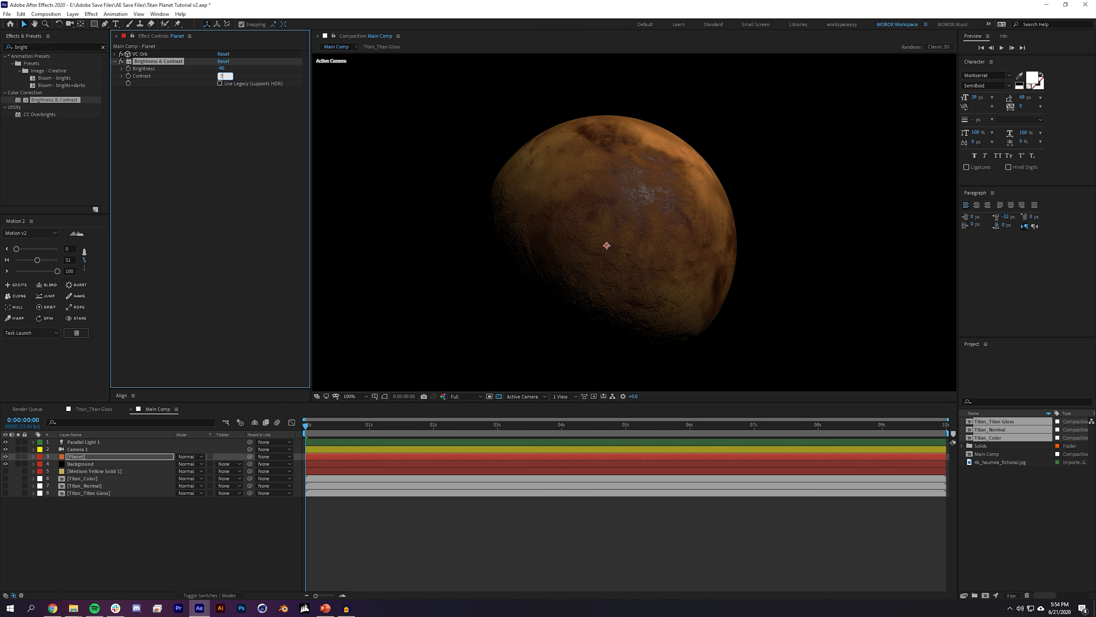
{"action": "type", "text": "0"}
{"action": "key", "text": "Return"}
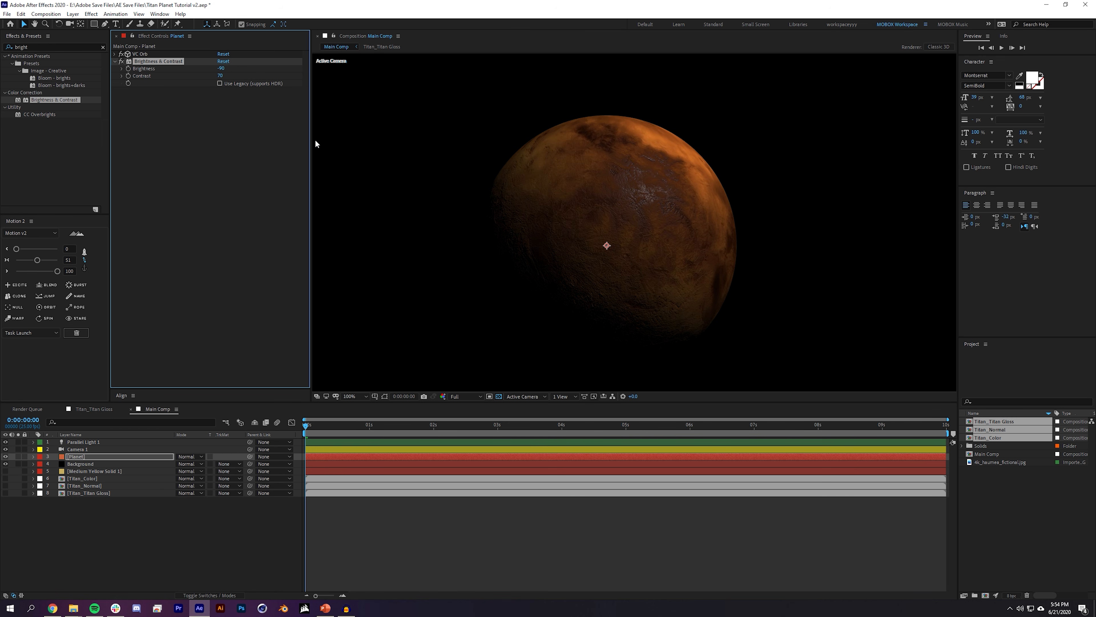
Step: Find the Color Balance (HLS) effect and apply it to the Planet layer
{"action": "left_click", "coordinate": [52, 47]}
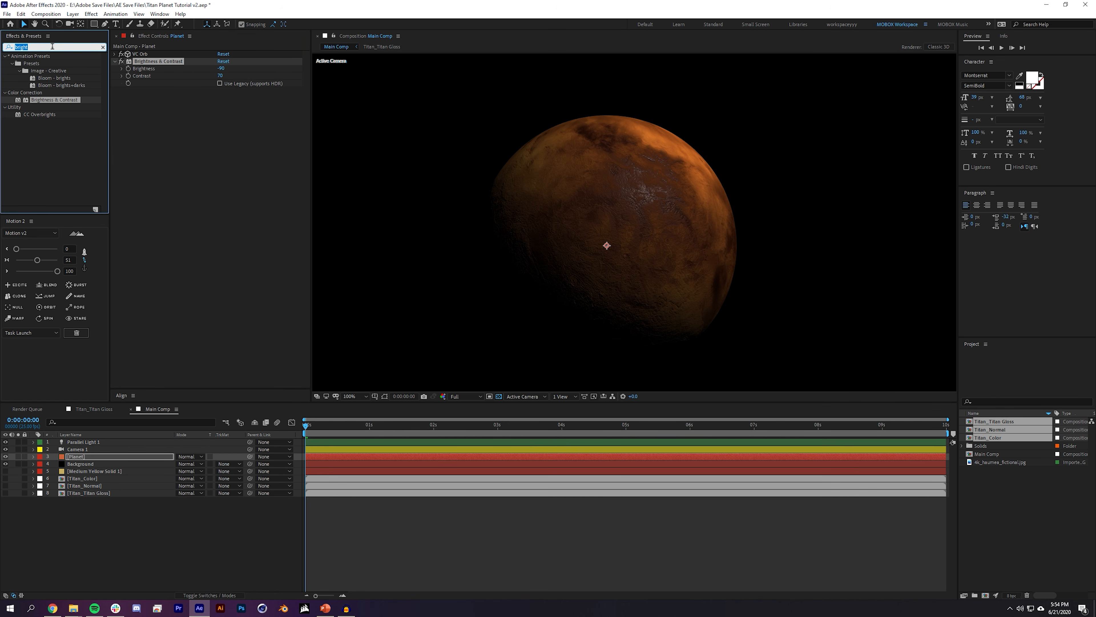
{"action": "type", "text": "color"}
{"action": "left_click", "coordinate": [116, 136]}
{"action": "scroll", "coordinate": [54, 165], "scroll_direction": "down", "scroll_amount": 10}
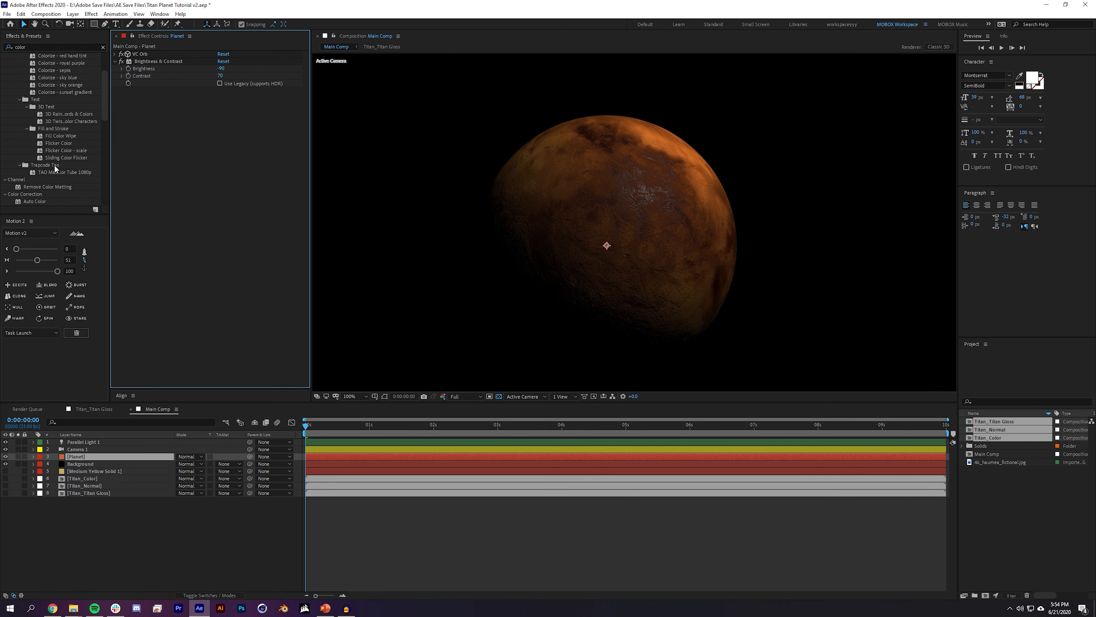
{"action": "left_click_drag", "start_coordinate": [57, 149], "coordinate": [278, 127]}
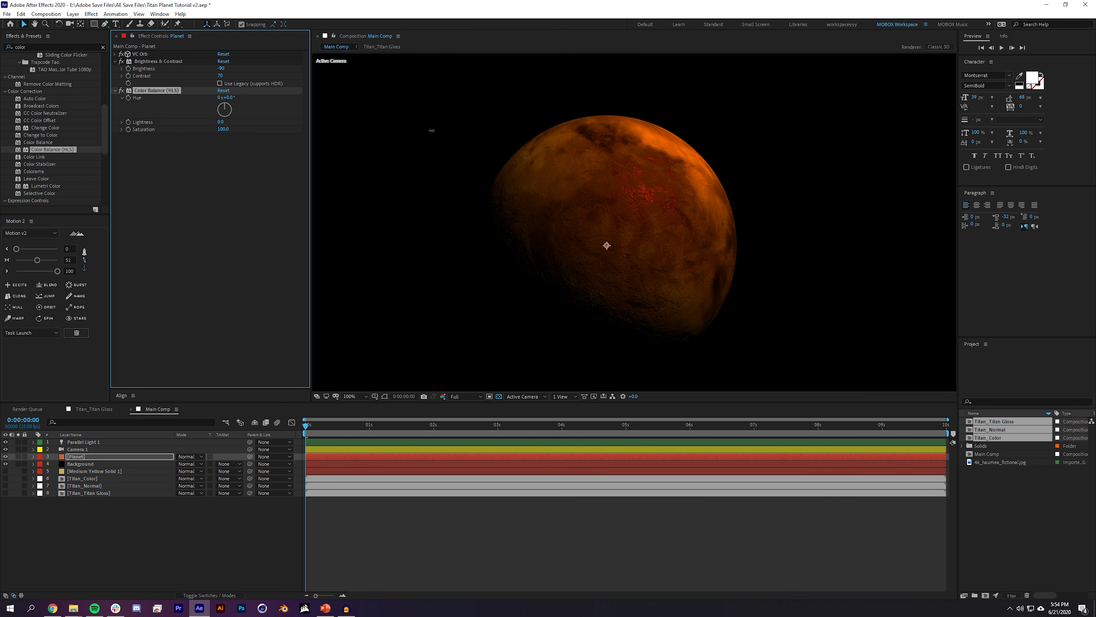
{"action": "left_click", "coordinate": [593, 510]}
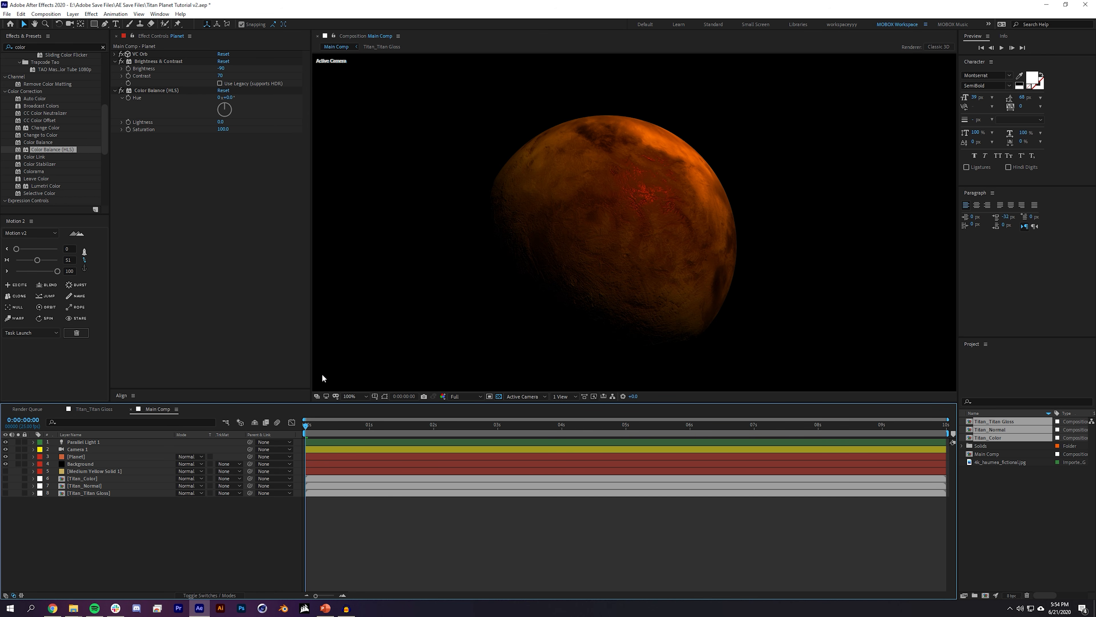
Step: Set the Color Balance (HLS) saturation on the planet to 70
{"action": "left_click_drag", "start_coordinate": [229, 130], "coordinate": [212, 130]}
{"action": "left_click", "coordinate": [223, 130]}
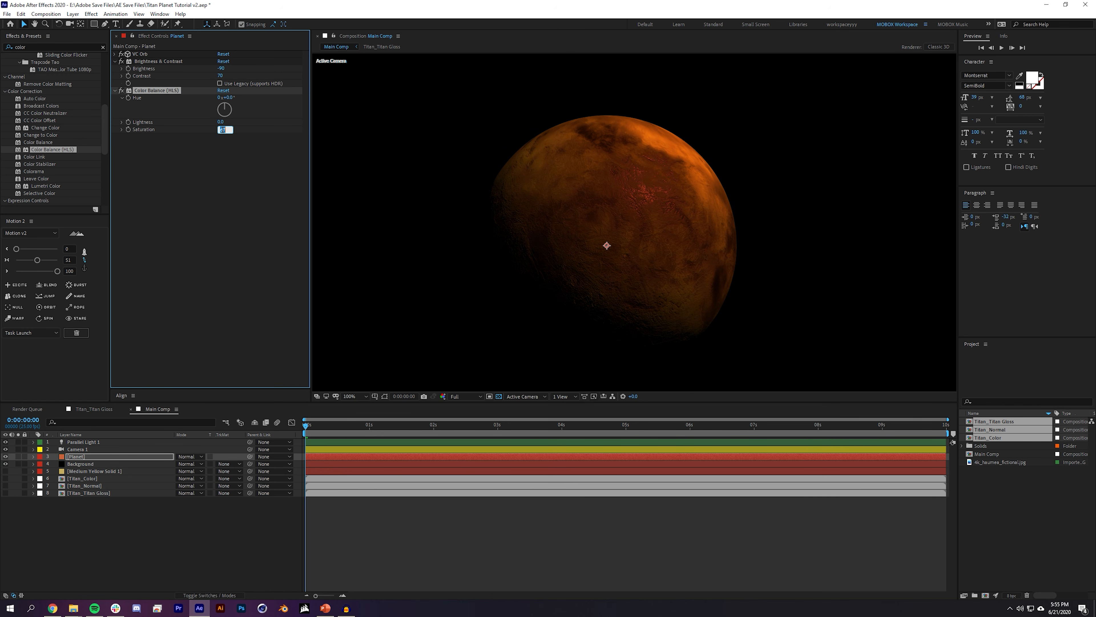
{"action": "type", "text": "88"}
{"action": "type", "text": "70"}
{"action": "left_click", "coordinate": [471, 516]}
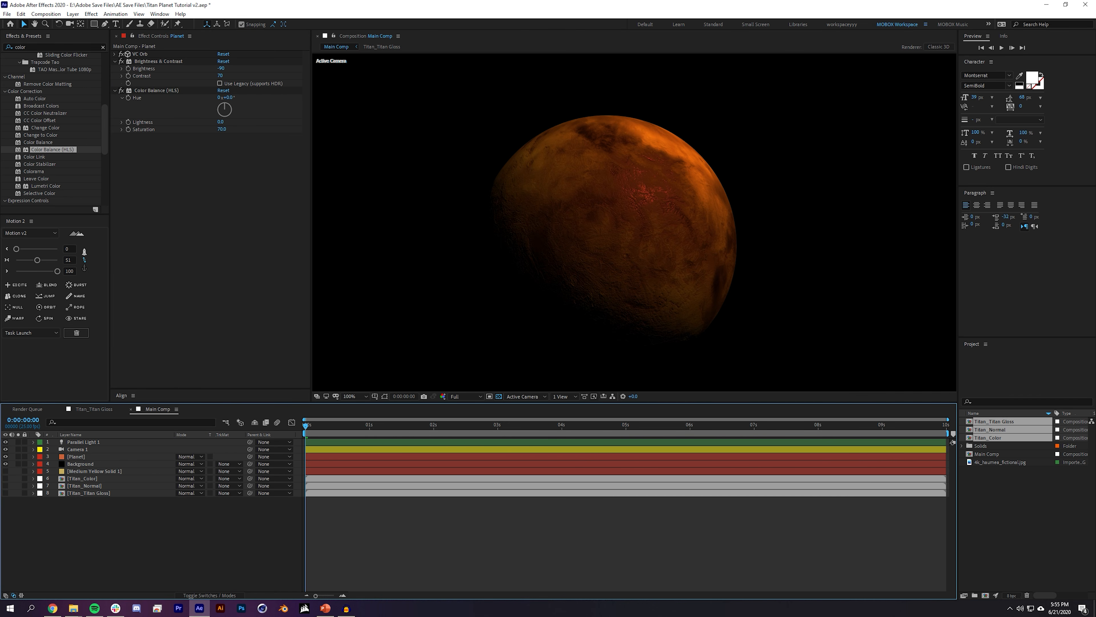
{"action": "key", "text": "alt+Tab"}
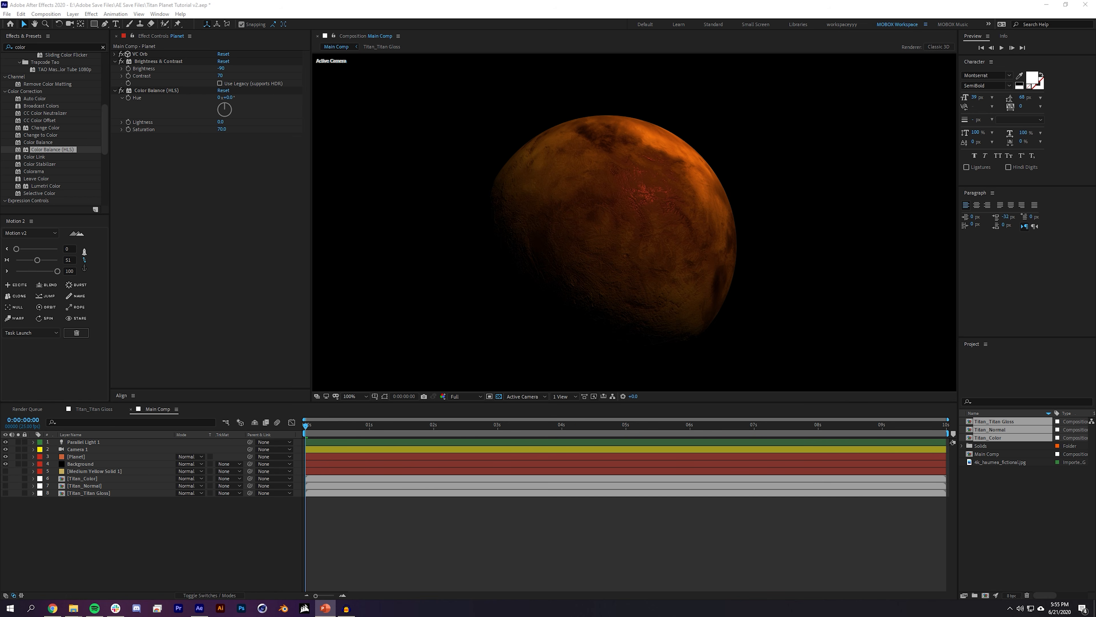
Step: Create a teal 1920 x 1080 px solid named Clouds 1 and place it directly above the Planet layer
{"action": "left_click", "coordinate": [72, 14]}
{"action": "mouse_move", "coordinate": [79, 24]}
{"action": "left_click", "coordinate": [225, 33]}
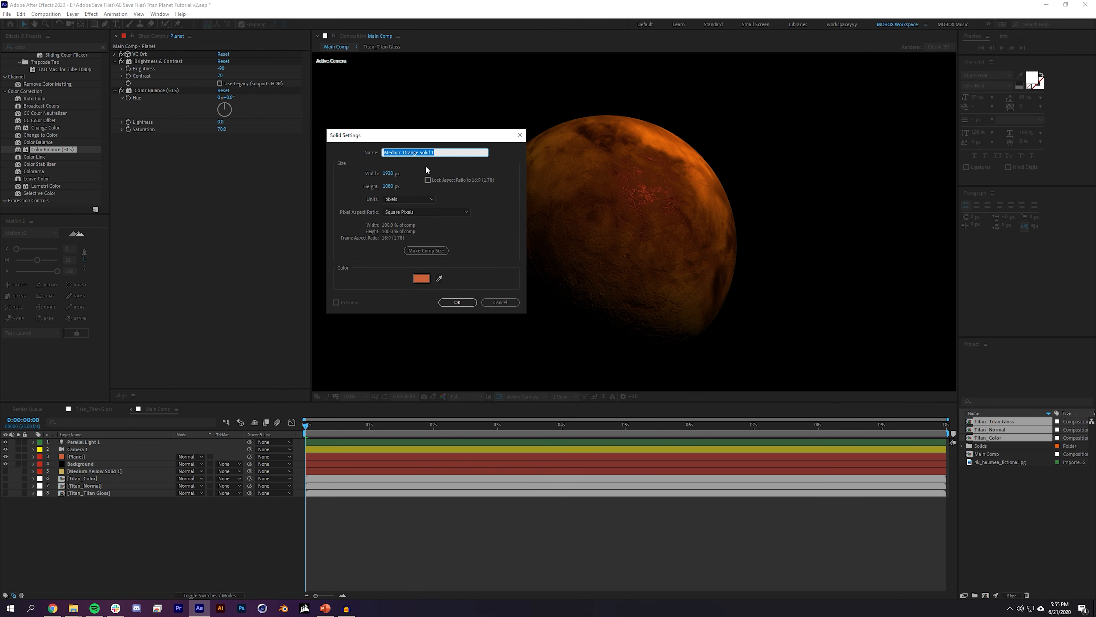
{"action": "type", "text": "C"}
{"action": "left_click", "coordinate": [422, 278]}
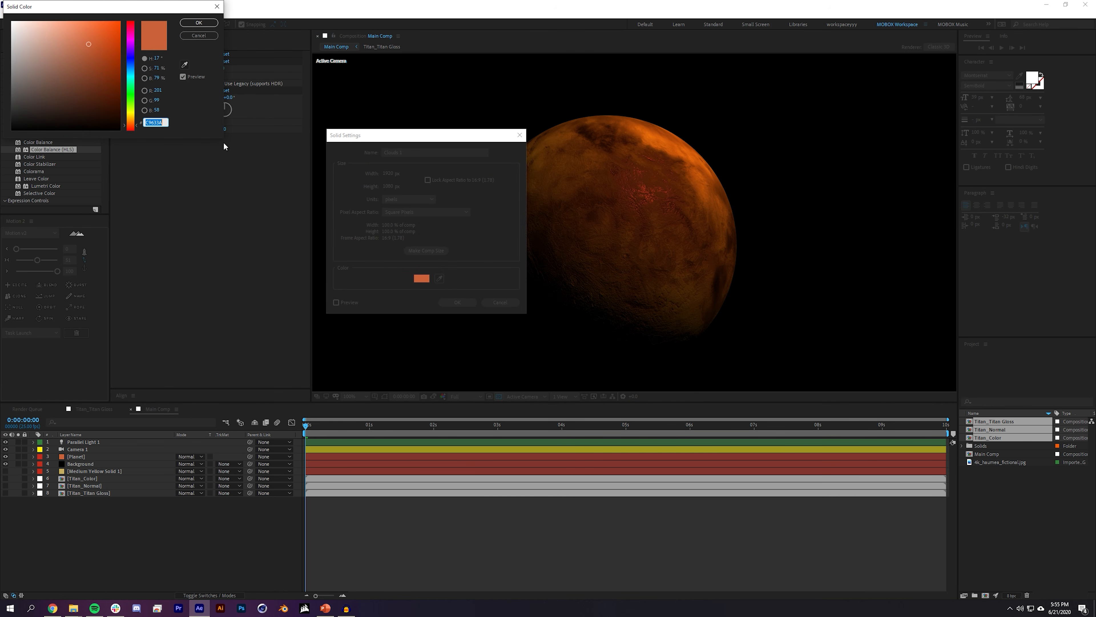
{"action": "left_click", "coordinate": [132, 103]}
{"action": "left_click_drag", "start_coordinate": [132, 100], "coordinate": [133, 94]}
{"action": "mouse_move", "coordinate": [94, 62]}
{"action": "left_mouse_down"}
{"action": "mouse_move", "coordinate": [98, 78]}
{"action": "mouse_move", "coordinate": [133, 76]}
{"action": "left_mouse_up"}
{"action": "left_click", "coordinate": [199, 22]}
{"action": "left_click", "coordinate": [461, 303]}
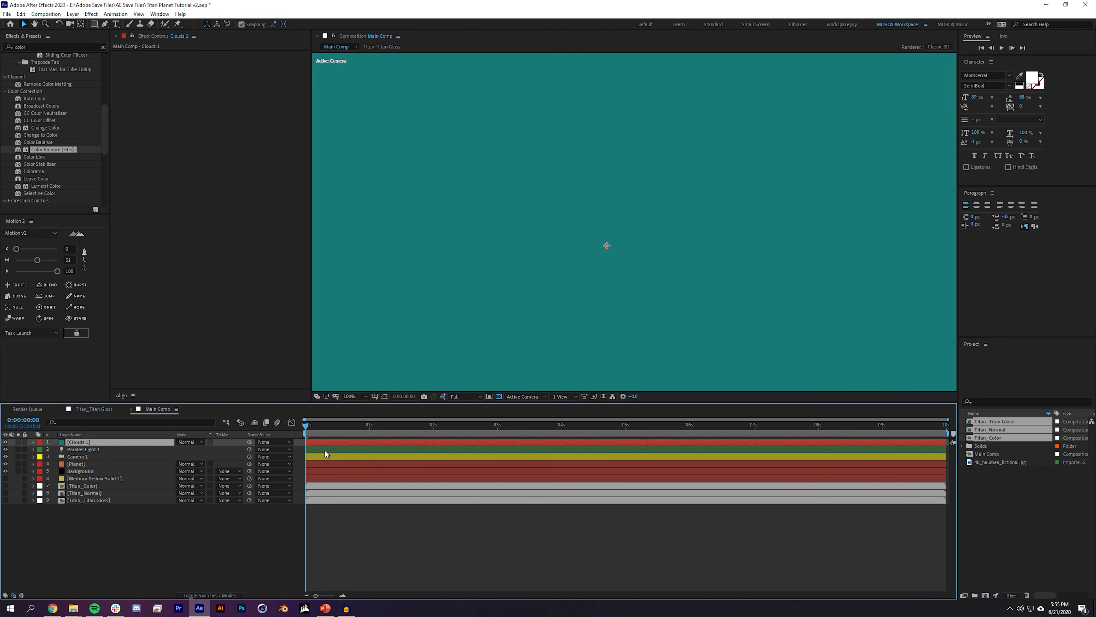
{"action": "left_click_drag", "start_coordinate": [91, 442], "coordinate": [94, 460]}
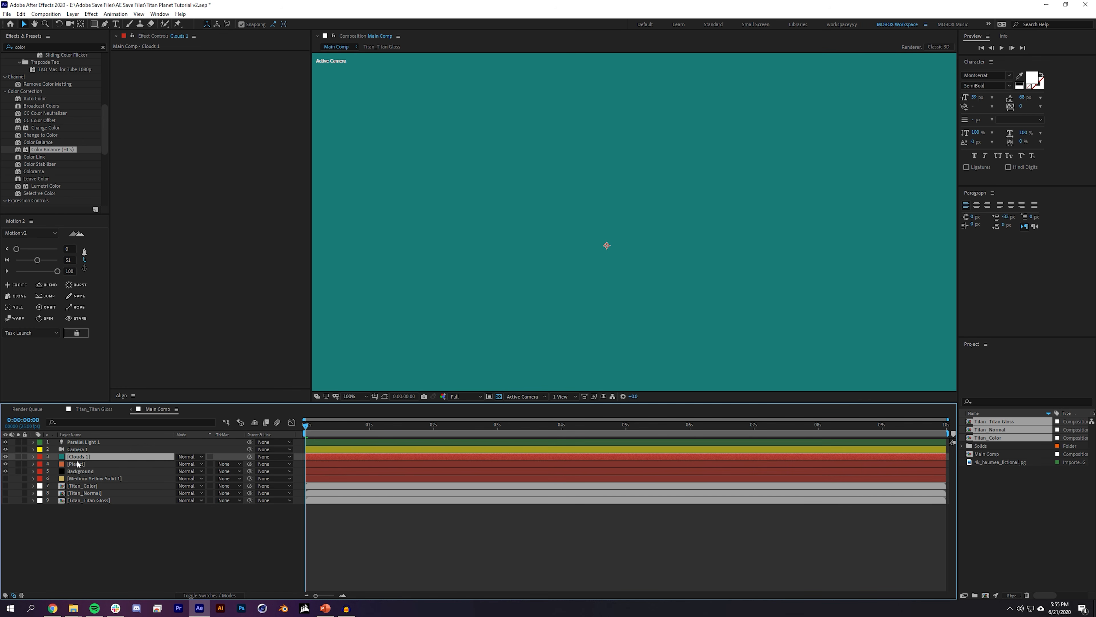
Step: Apply VC Orb to the Clouds 1 layer and set its sphere radius to 303
{"action": "left_click", "coordinate": [52, 45]}
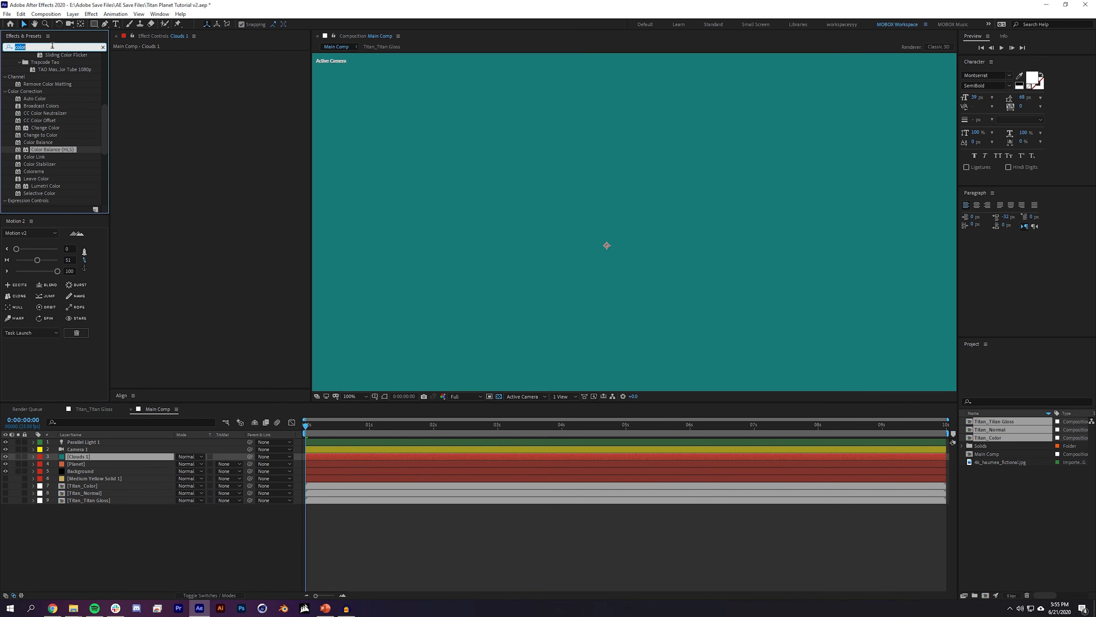
{"action": "type", "text": "vc o"}
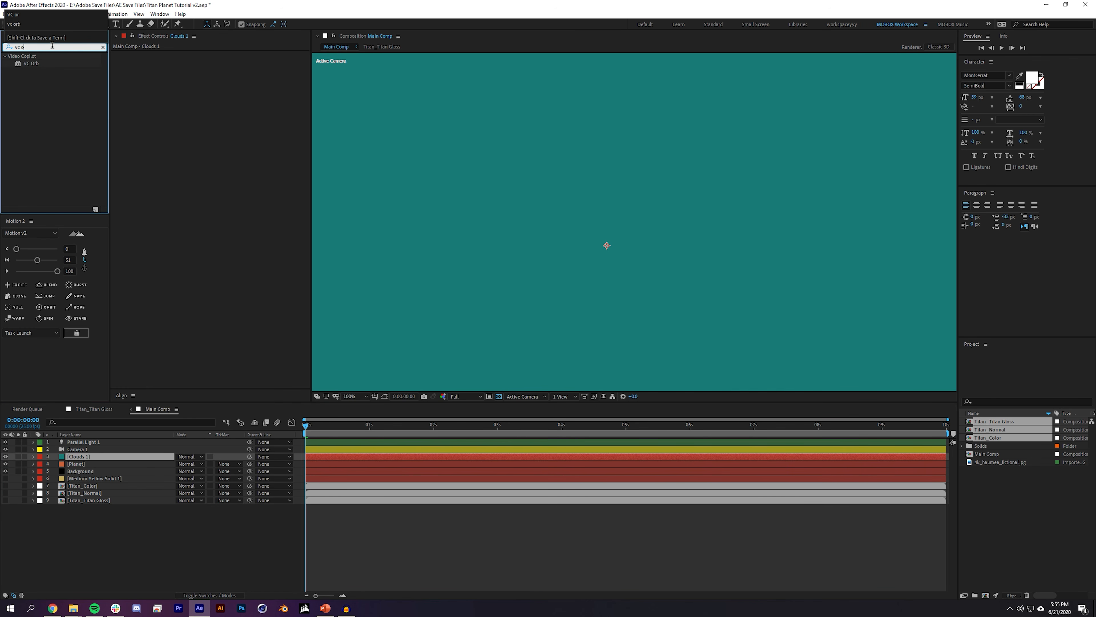
{"action": "left_click_drag", "start_coordinate": [36, 63], "coordinate": [646, 118]}
{"action": "left_click", "coordinate": [223, 114]}
{"action": "type", "text": "303"}
{"action": "key", "text": "Return"}
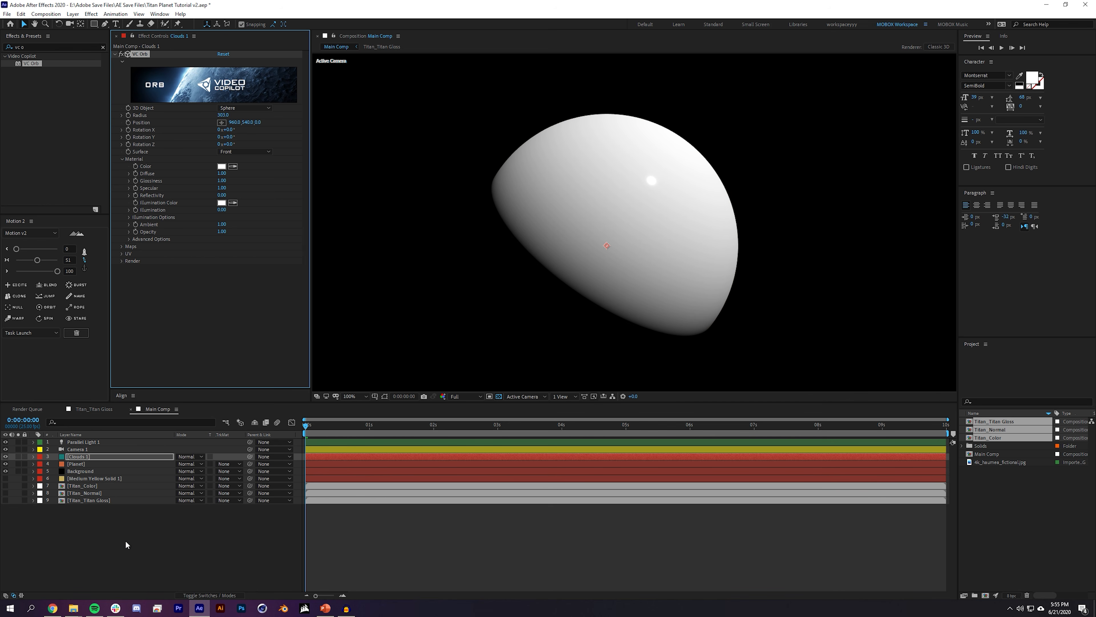
Step: Lower the Clouds 1 layer's opacity to 20% and inspect the gap at the planet's edge close up
{"action": "key", "text": "t"}
{"action": "left_click_drag", "start_coordinate": [182, 465], "coordinate": [147, 464]}
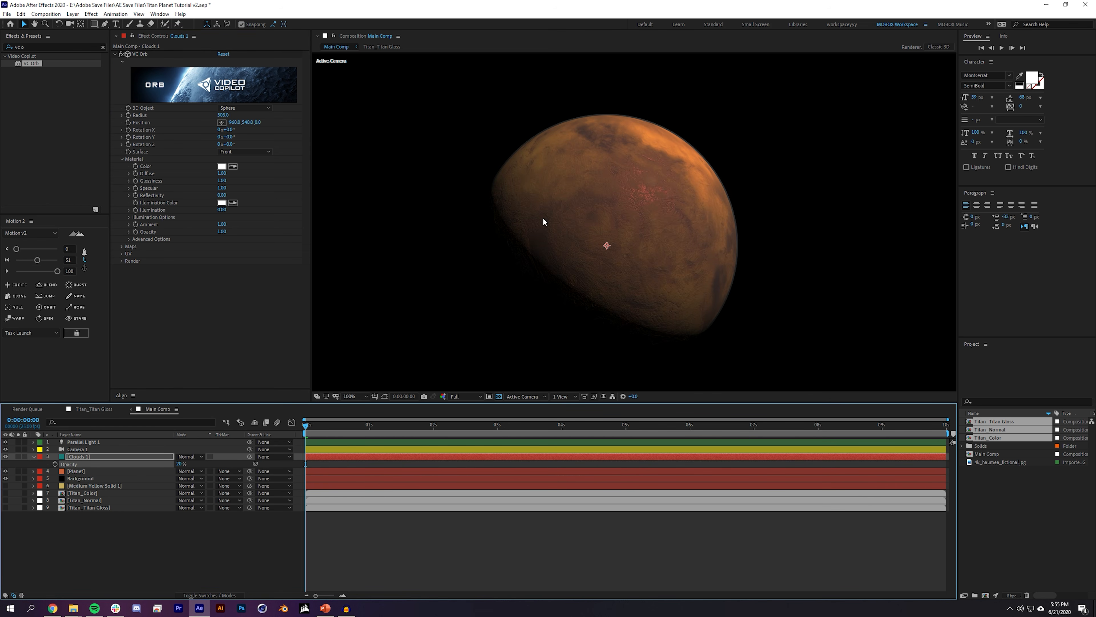
{"action": "scroll", "coordinate": [545, 220], "scroll_direction": "up", "scroll_amount": 4}
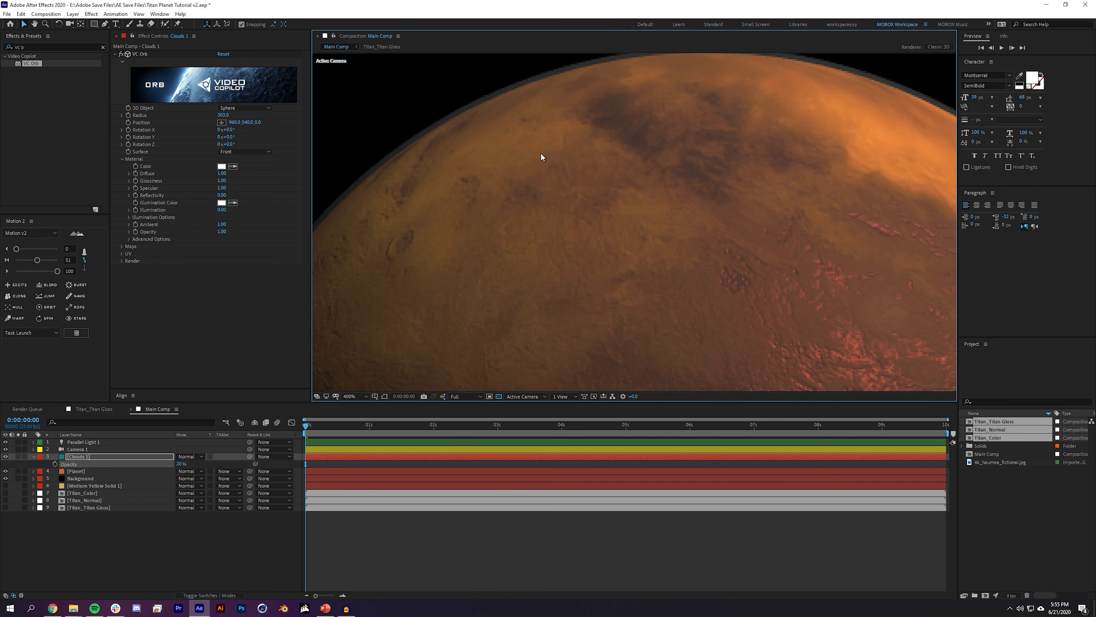
Step: Set the Clouds 1 sphere's radius to 305 and restore the layer's opacity to 100%
{"action": "left_click", "coordinate": [223, 116]}
{"action": "type", "text": "305"}
{"action": "key", "text": "Return"}
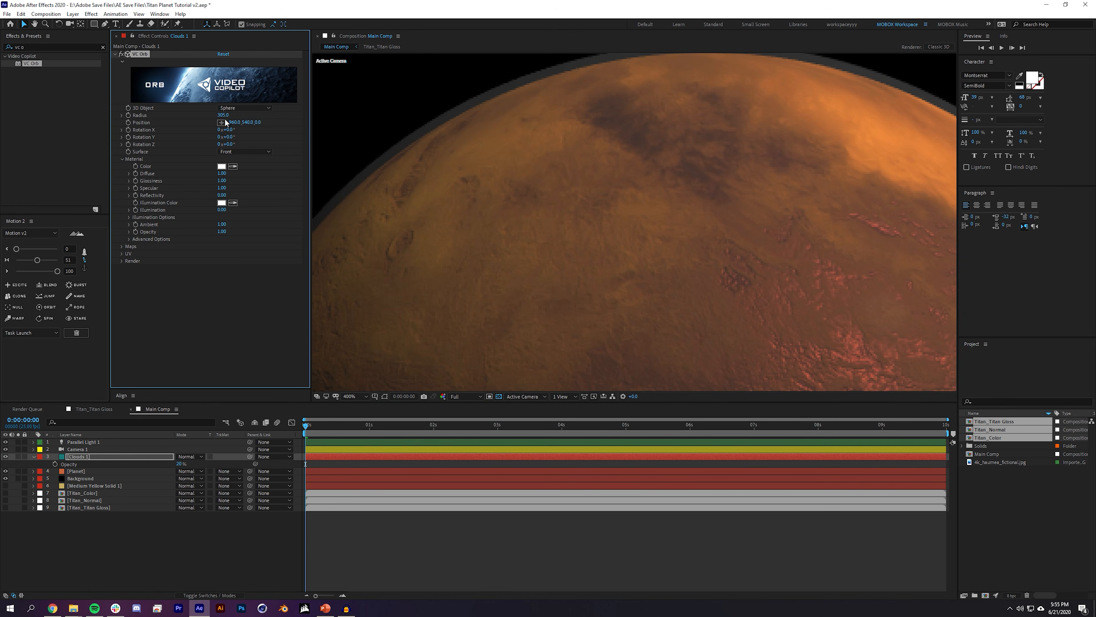
{"action": "scroll", "coordinate": [458, 134], "scroll_direction": "down", "scroll_amount": 4}
{"action": "left_click_drag", "start_coordinate": [179, 464], "coordinate": [216, 465]}
{"action": "left_click", "coordinate": [192, 534]}
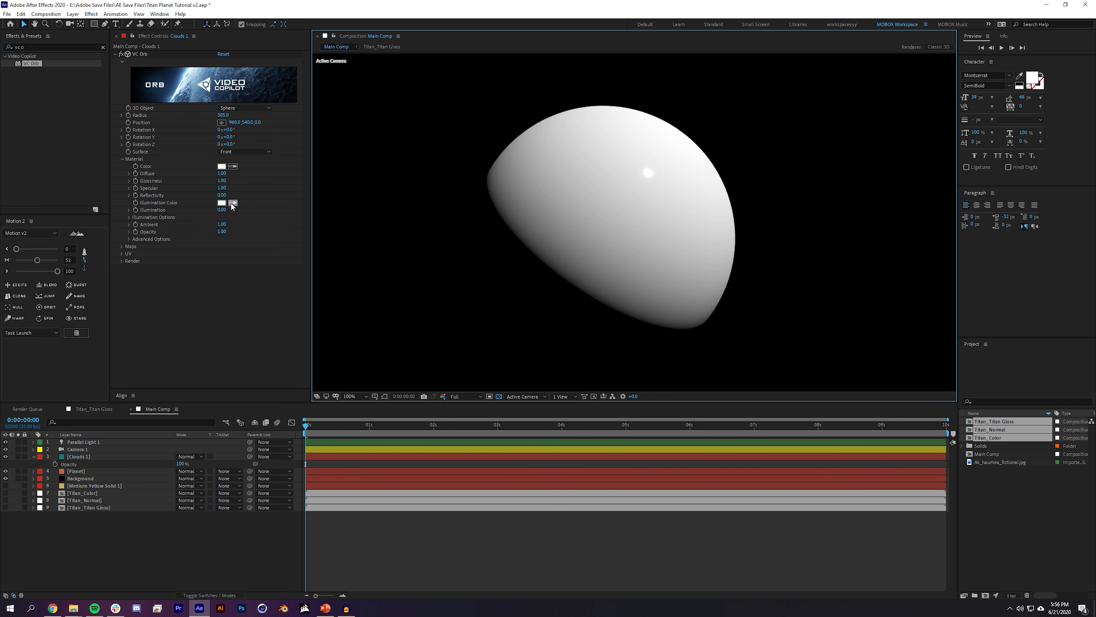
Step: Set the Clouds 1 sphere's illumination color to the green 00FFA2
{"action": "left_click", "coordinate": [222, 202]}
{"action": "left_click", "coordinate": [31, 99]}
{"action": "left_click", "coordinate": [131, 83]}
{"action": "left_click", "coordinate": [121, 22]}
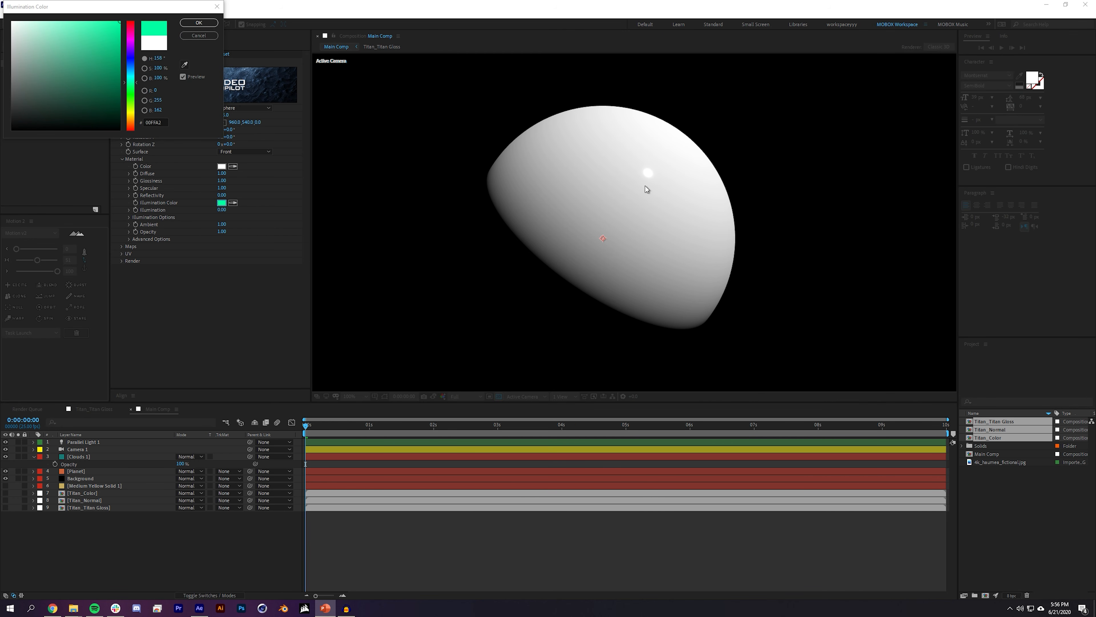
{"action": "left_click", "coordinate": [165, 122]}
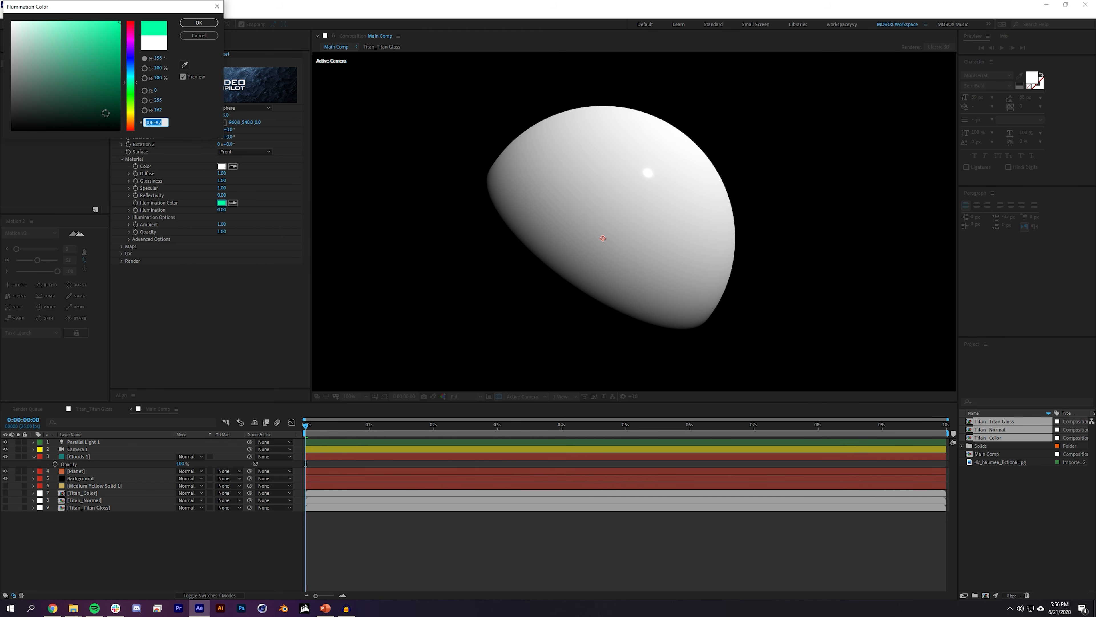
{"action": "left_click", "coordinate": [192, 126]}
{"action": "left_click", "coordinate": [199, 23]}
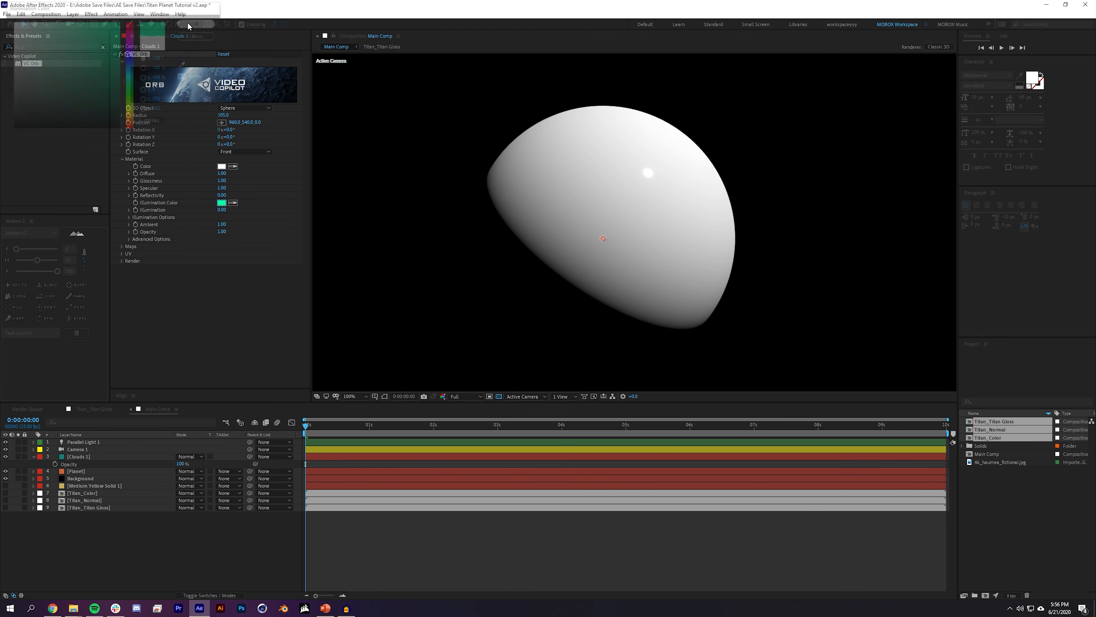
Step: Set the Clouds 1 sphere's diffuse and specular values to 0
{"action": "left_click", "coordinate": [180, 231]}
{"action": "left_click", "coordinate": [221, 174]}
{"action": "type", "text": "0"}
{"action": "key", "text": "Tab"}
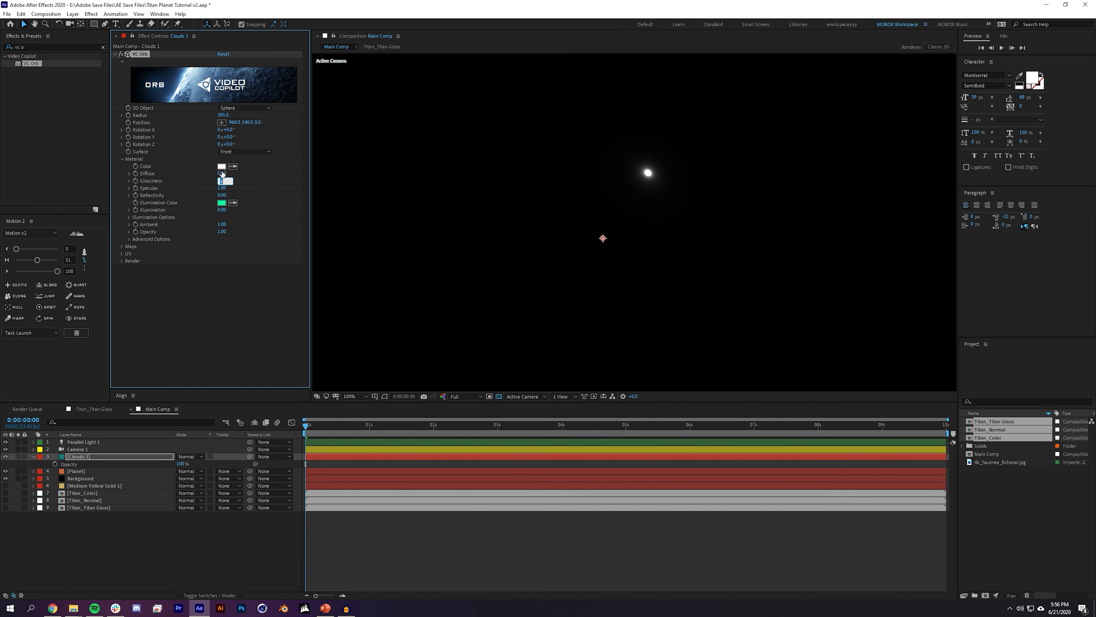
{"action": "key", "text": "Tab"}
{"action": "type", "text": "0"}
{"action": "key", "text": "Tab"}
Step: Try a higher specular value on the Clouds 1 sphere and undo the change
{"action": "type", "text": "2.9"}
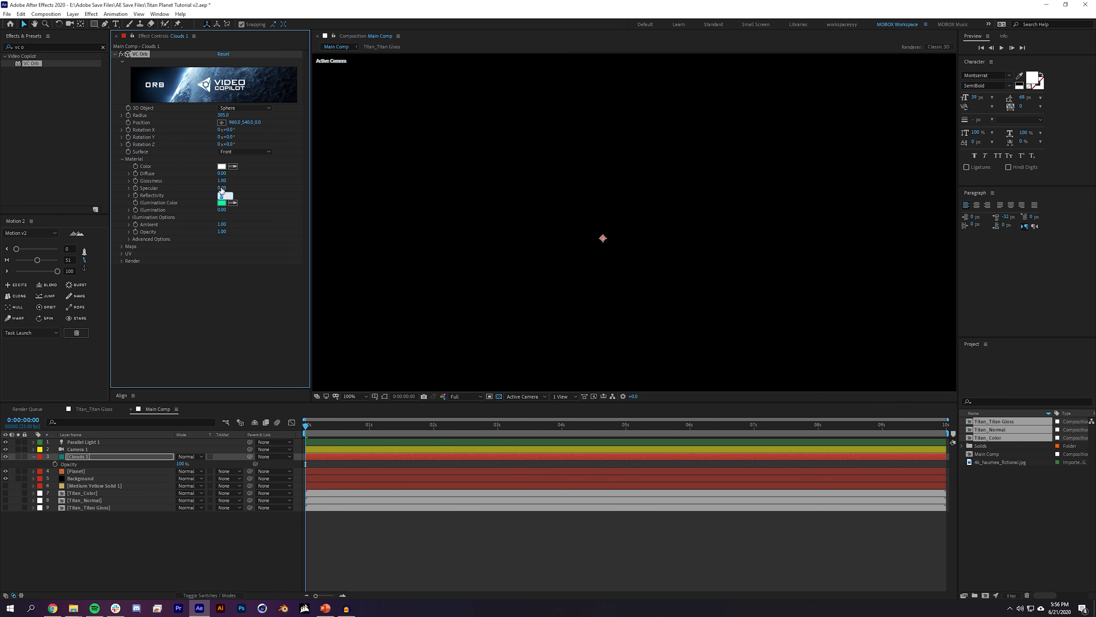
{"action": "key", "text": "Return"}
{"action": "key", "text": "ctrl+z"}
{"action": "left_click_drag", "start_coordinate": [223, 187], "coordinate": [656, 188]}
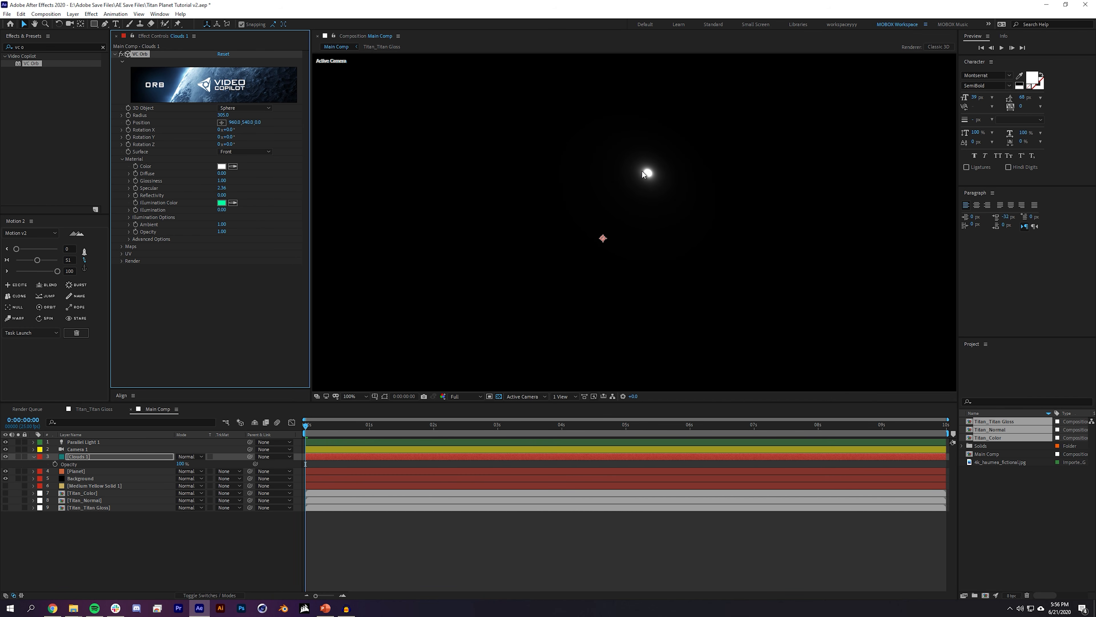
{"action": "key", "text": "ctrl+z"}
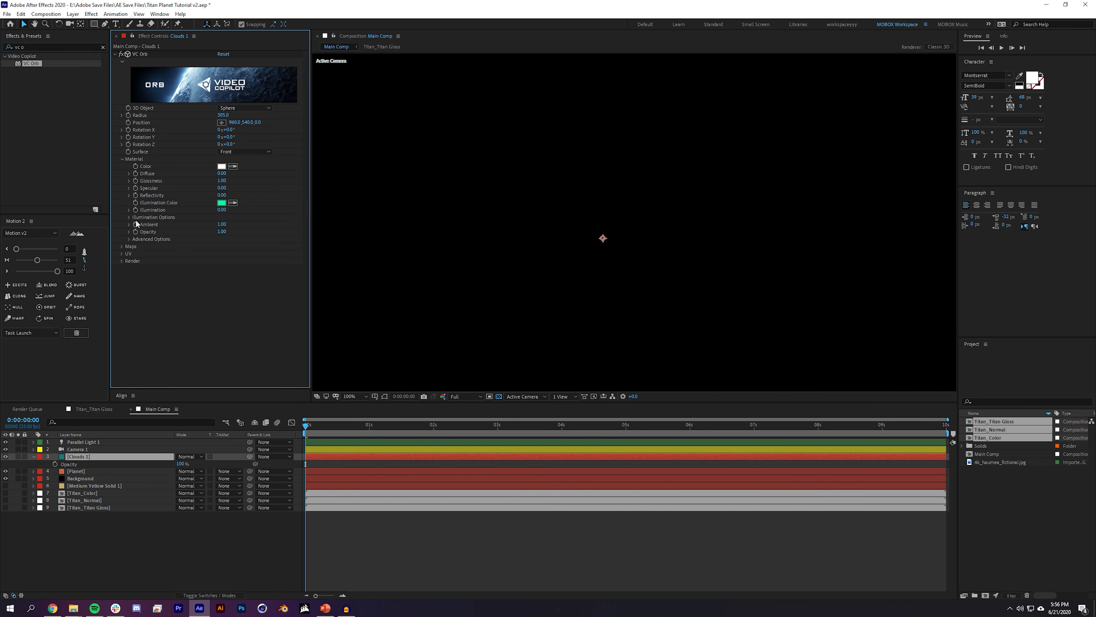
Step: Set the Clouds 1 sphere's illumination to 0.60
{"action": "left_click", "coordinate": [222, 209]}
{"action": "type", "text": "0.6"}
{"action": "key", "text": "Return"}
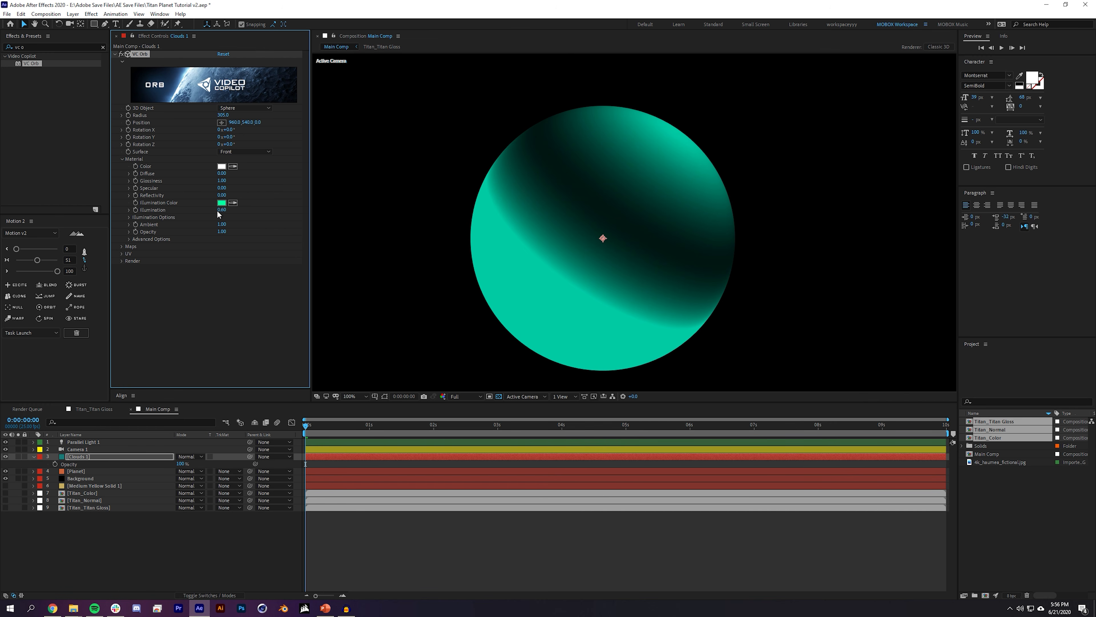
Step: Set the Clouds 1 sphere's illumination fresnel to 1 and its fresnel bias to 2
{"action": "left_click", "coordinate": [129, 217]}
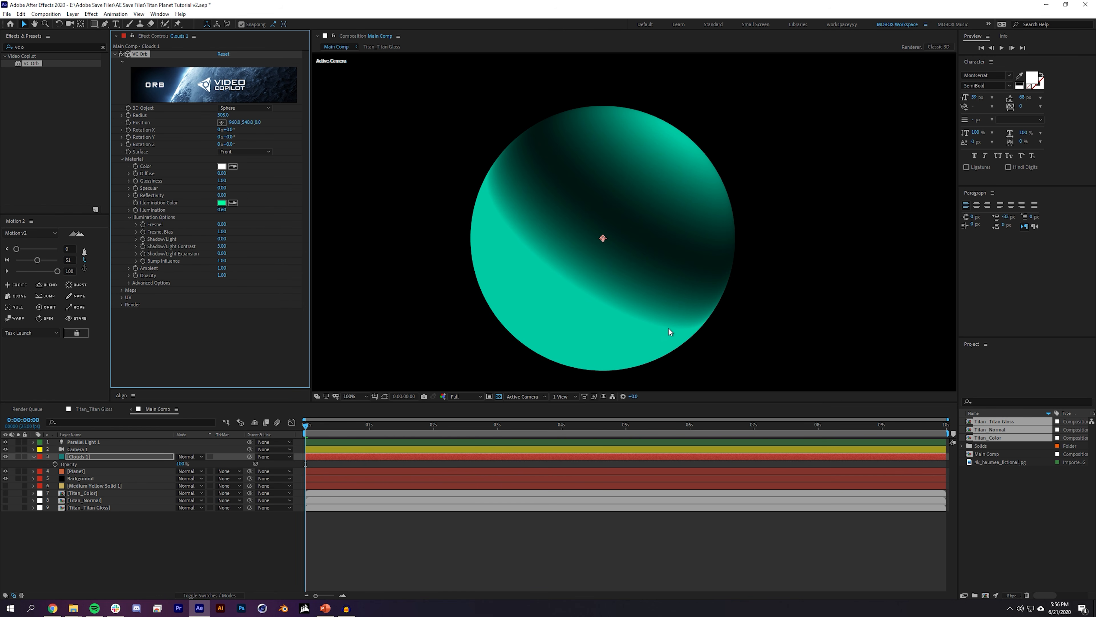
{"action": "left_click", "coordinate": [221, 224]}
{"action": "type", "text": "1"}
{"action": "key", "text": "Tab"}
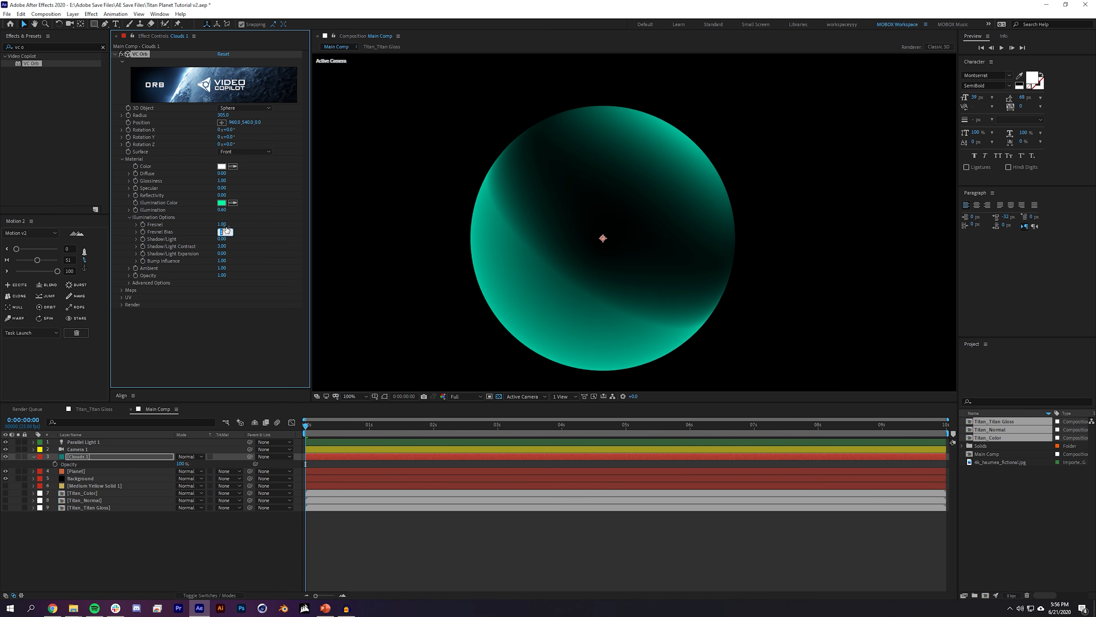
{"action": "type", "text": "2"}
{"action": "key", "text": "Tab"}
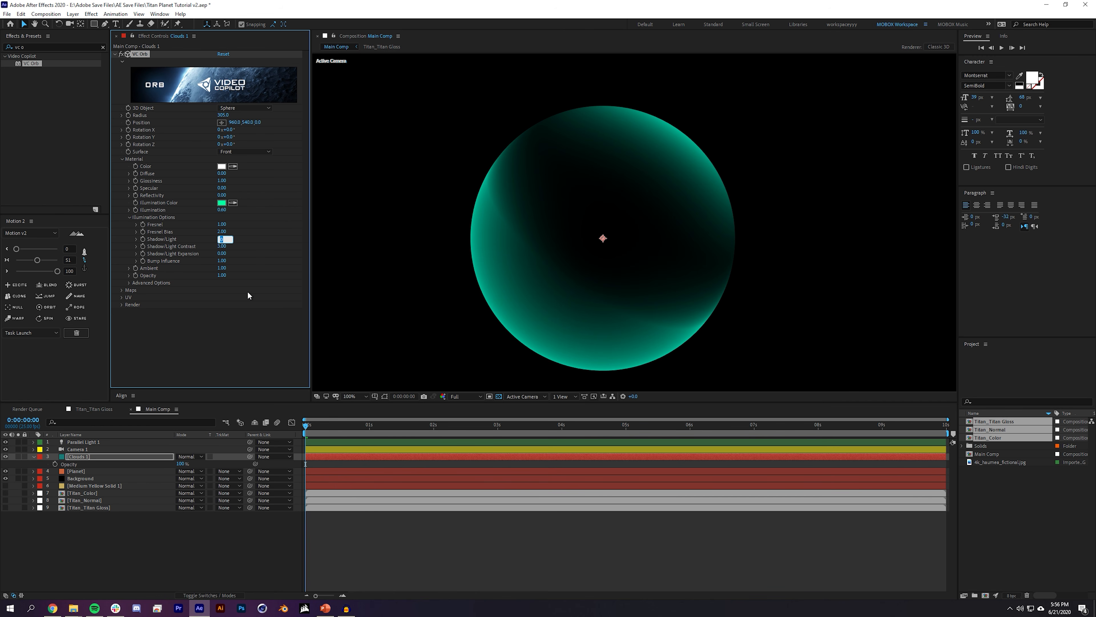
Step: Set the Clouds 1 sphere's illumination shadow/light and shadow/light contrast to 1, and its bump influence to 0
{"action": "type", "text": "1"}
{"action": "key", "text": "Tab"}
{"action": "type", "text": "1"}
{"action": "key", "text": "Tab"}
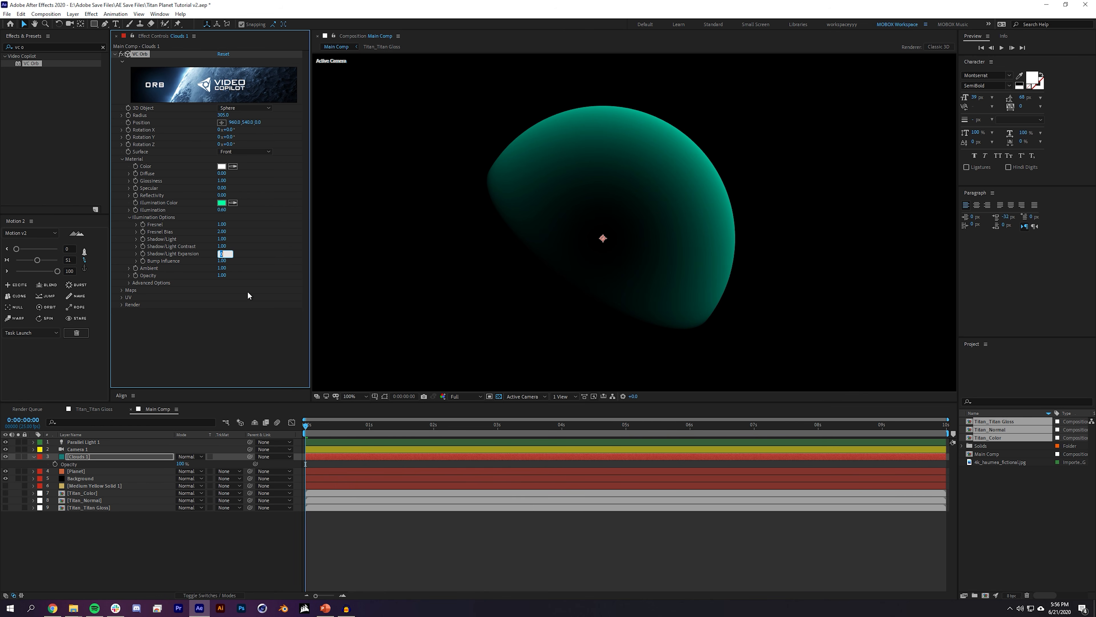
{"action": "key", "text": "Tab"}
{"action": "key", "text": "Tab"}
{"action": "type", "text": "1"}
{"action": "key", "text": "Tab"}
{"action": "key", "text": "Return"}
{"action": "left_click", "coordinate": [261, 561]}
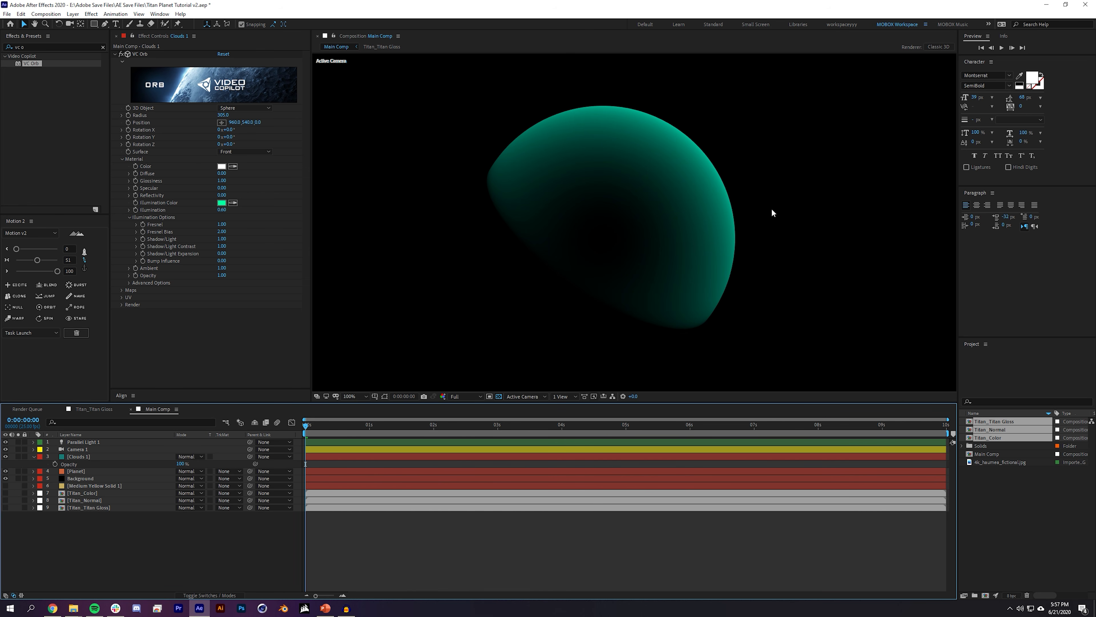
Step: Apply Fast Box Blur to the Clouds 1 layer with a blur radius of 10
{"action": "left_click", "coordinate": [52, 46]}
{"action": "type", "text": "fas"}
{"action": "left_click_drag", "start_coordinate": [45, 108], "coordinate": [197, 308]}
{"action": "left_click", "coordinate": [221, 319]}
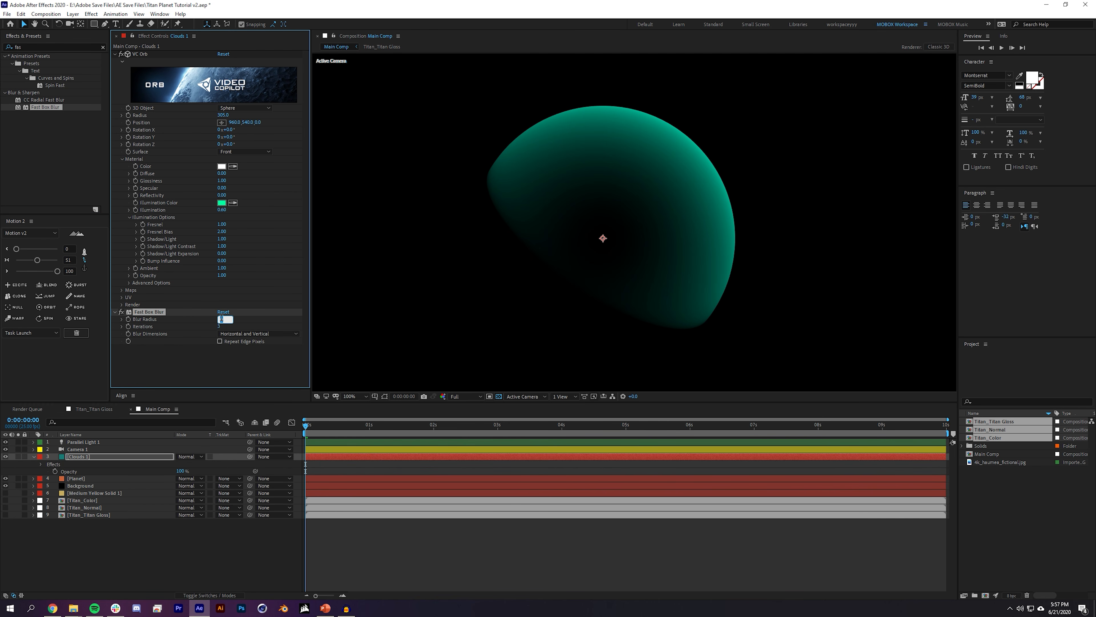
{"action": "type", "text": "15."}
{"action": "key", "text": "Return"}
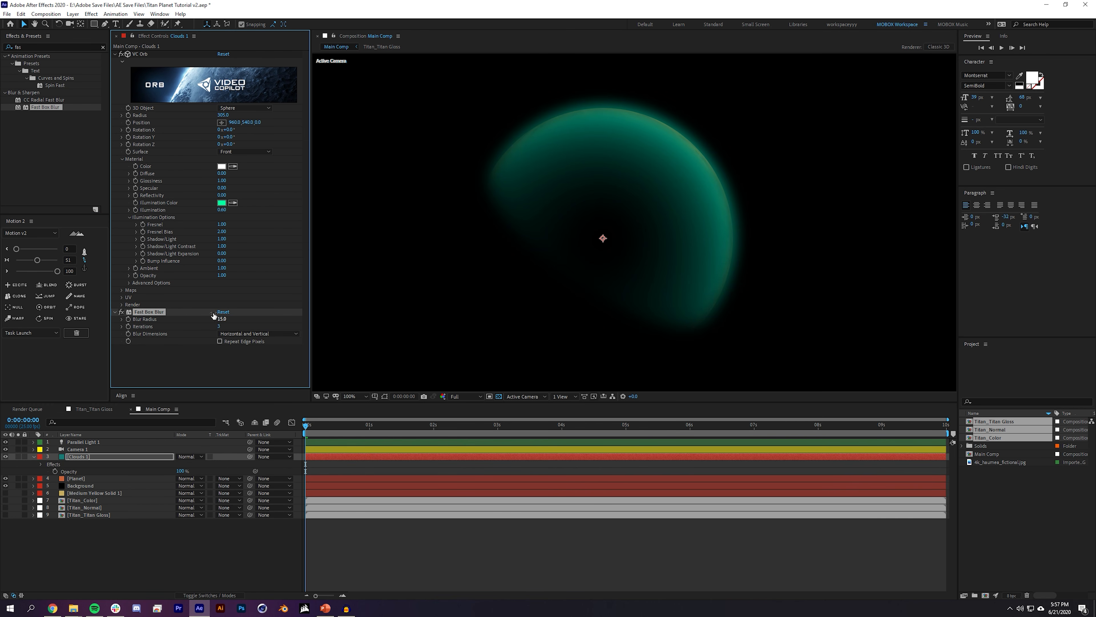
{"action": "left_click_drag", "start_coordinate": [222, 319], "coordinate": [202, 319]}
{"action": "left_click", "coordinate": [220, 319]}
{"action": "type", "text": "10"}
{"action": "key", "text": "Return"}
Step: Apply a Glow effect to Clouds 1 using A & B Colors, with green as Color A and blue as Color B
{"action": "left_click", "coordinate": [39, 47]}
{"action": "type", "text": "glow"}
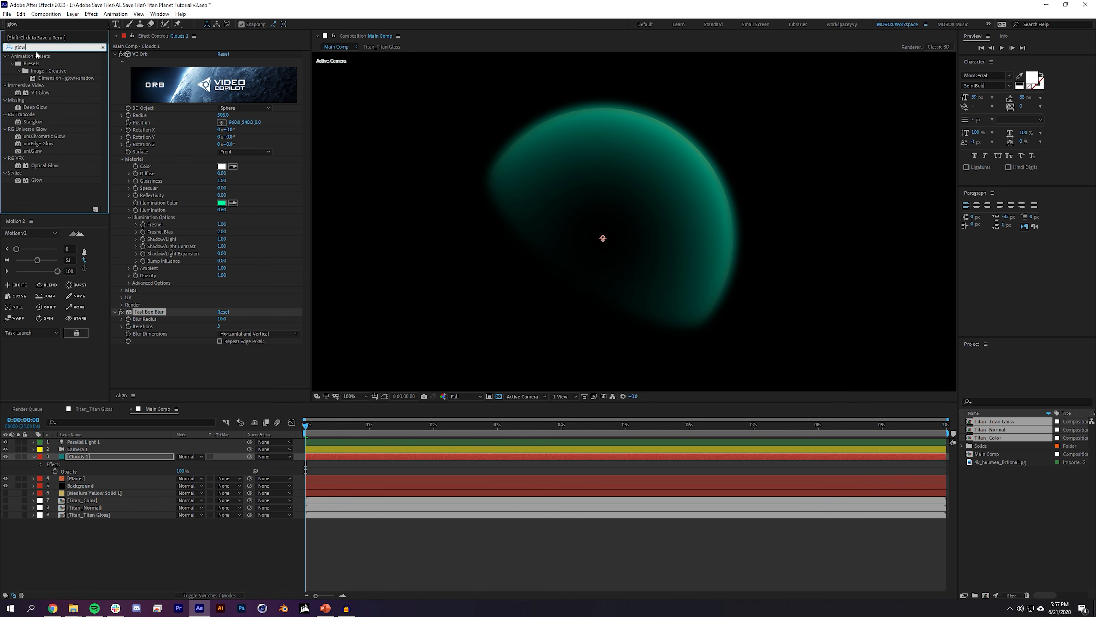
{"action": "left_click_drag", "start_coordinate": [36, 180], "coordinate": [181, 282]}
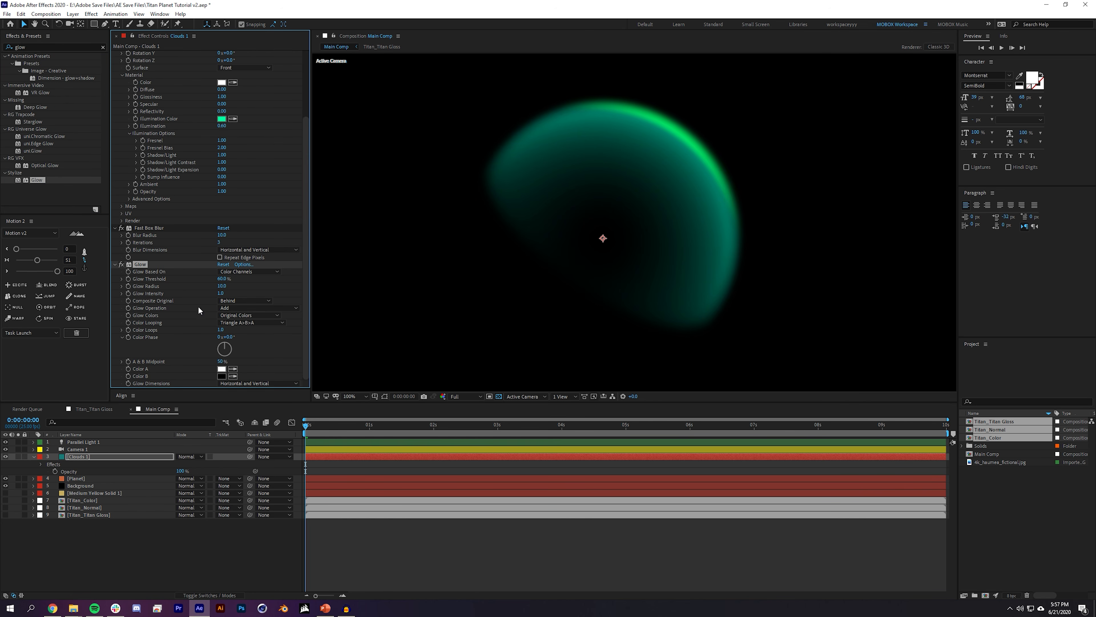
{"action": "left_click", "coordinate": [246, 316]}
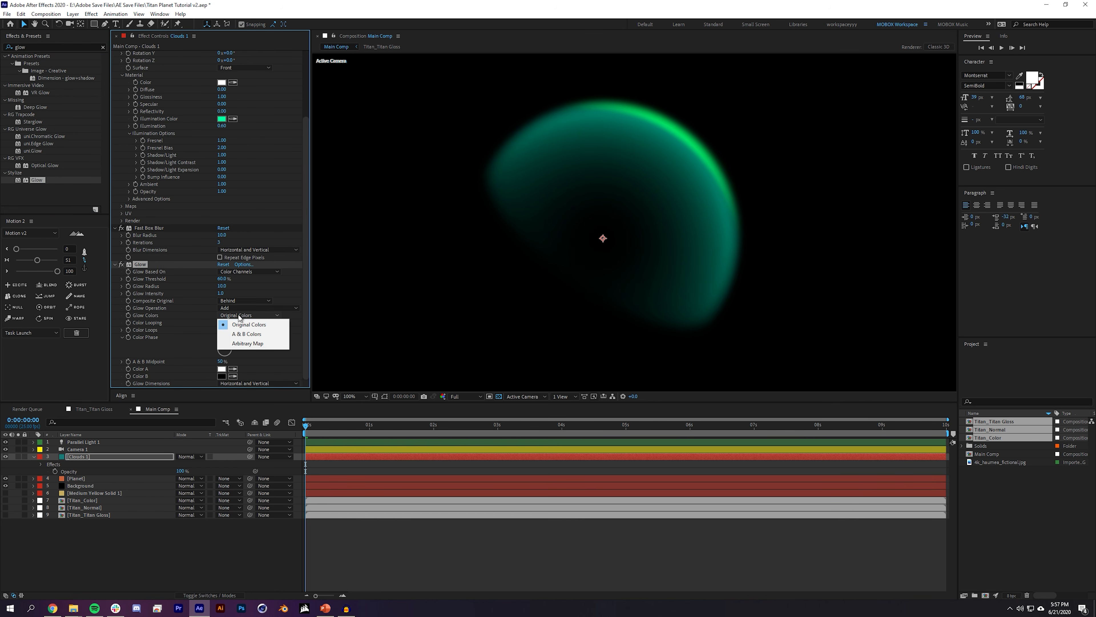
{"action": "left_click", "coordinate": [254, 334]}
{"action": "left_click", "coordinate": [233, 369]}
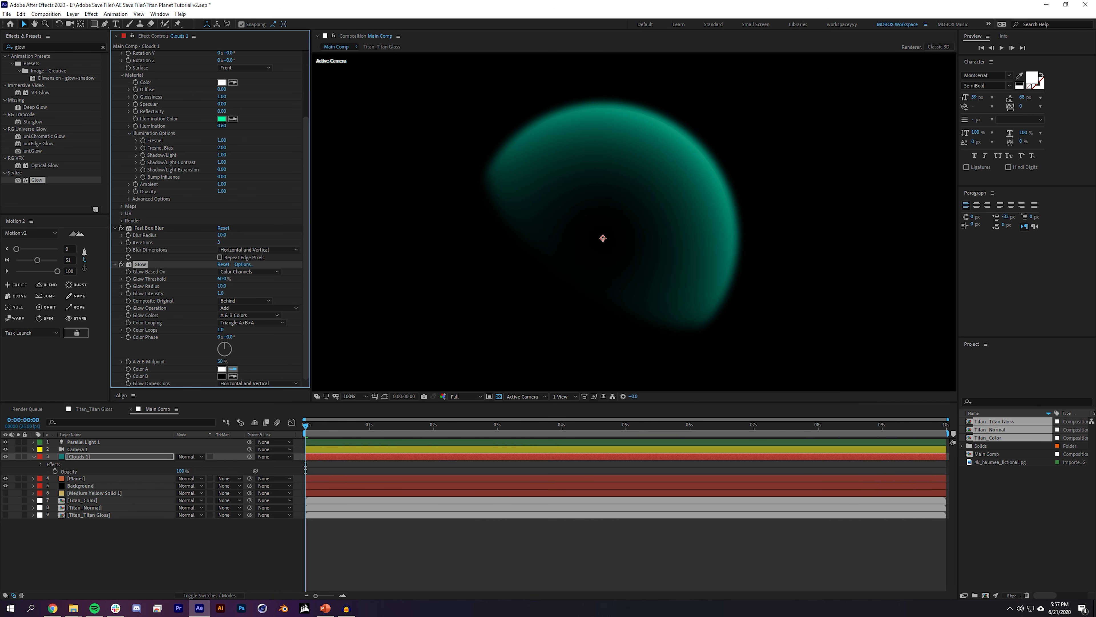
{"action": "left_click", "coordinate": [233, 376]}
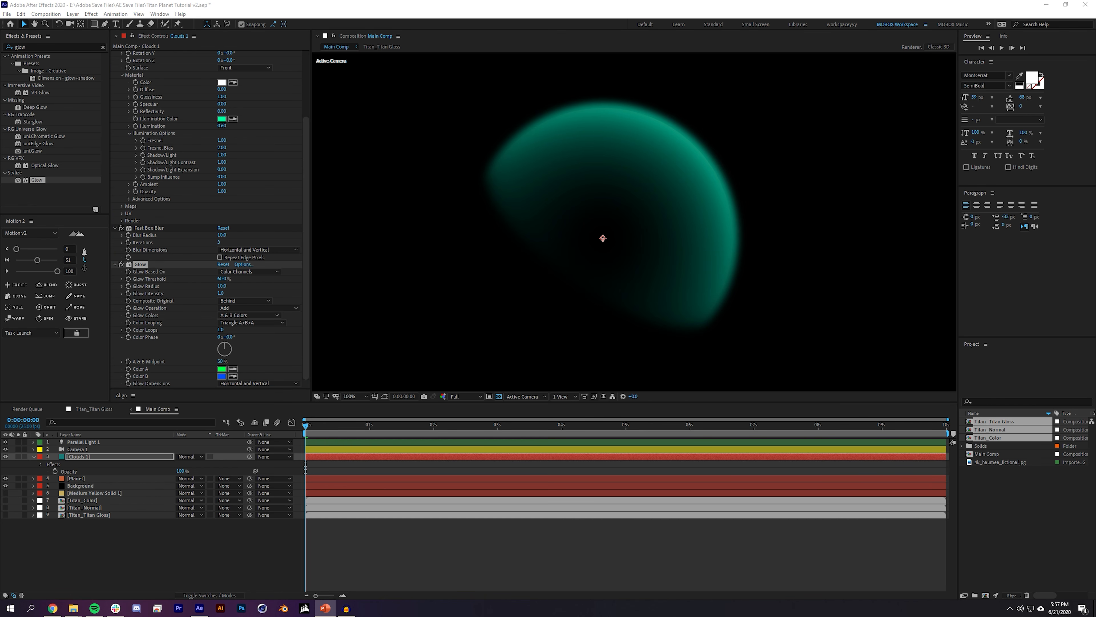
{"action": "left_click", "coordinate": [259, 544]}
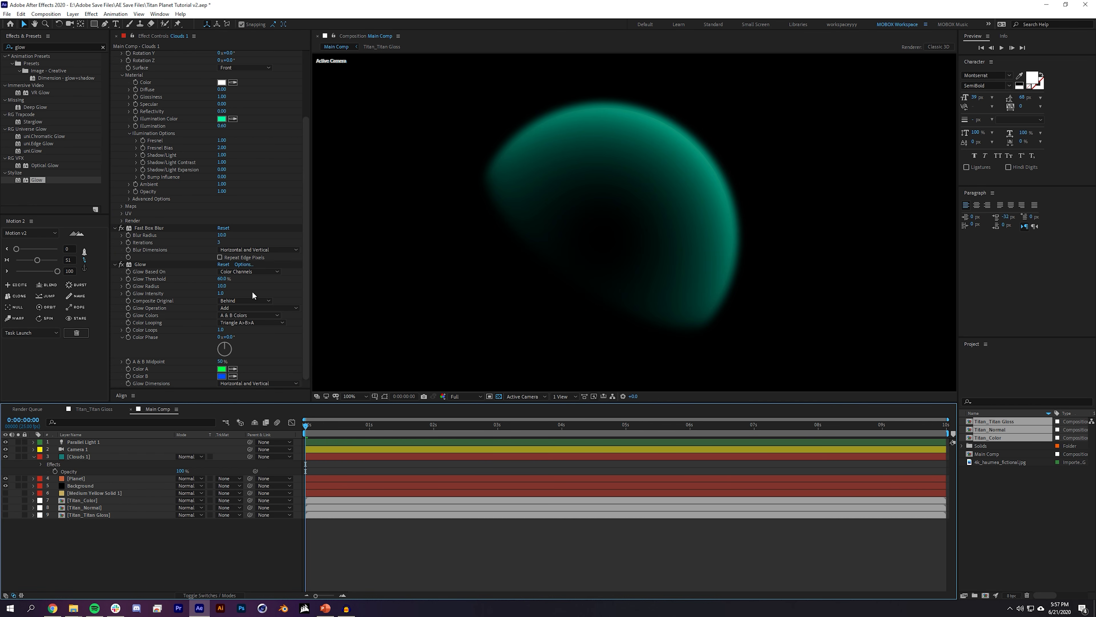
Step: Collapse the Glow and Fast Box Blur settings on Clouds 1
{"action": "left_click", "coordinate": [120, 262]}
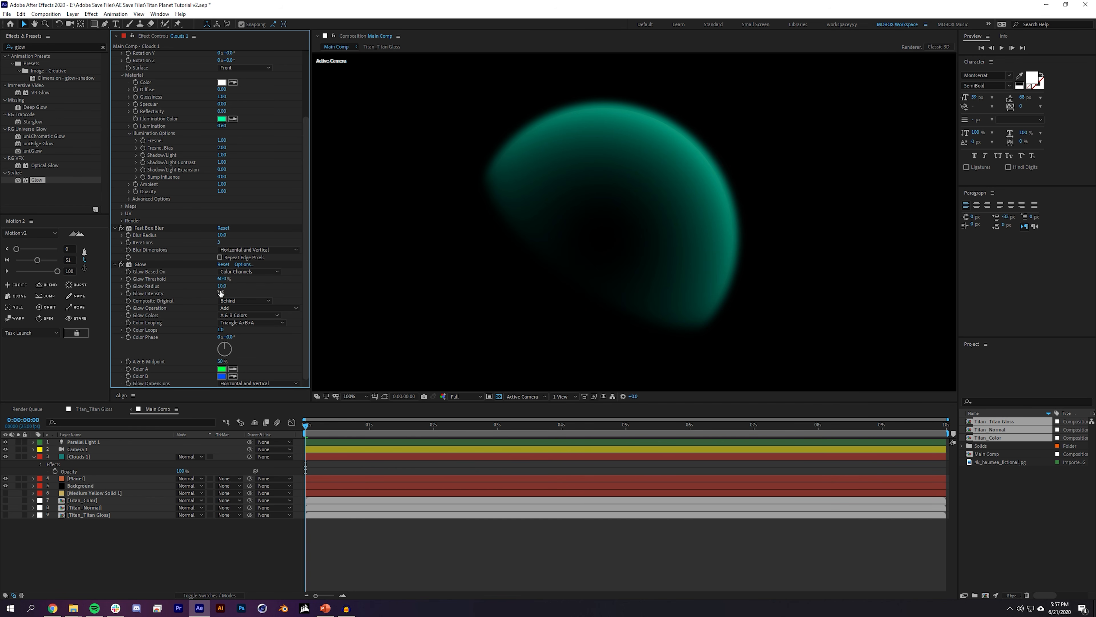
{"action": "left_click", "coordinate": [114, 263]}
{"action": "left_click", "coordinate": [115, 312]}
{"action": "left_click", "coordinate": [113, 320]}
{"action": "left_click", "coordinate": [115, 265]}
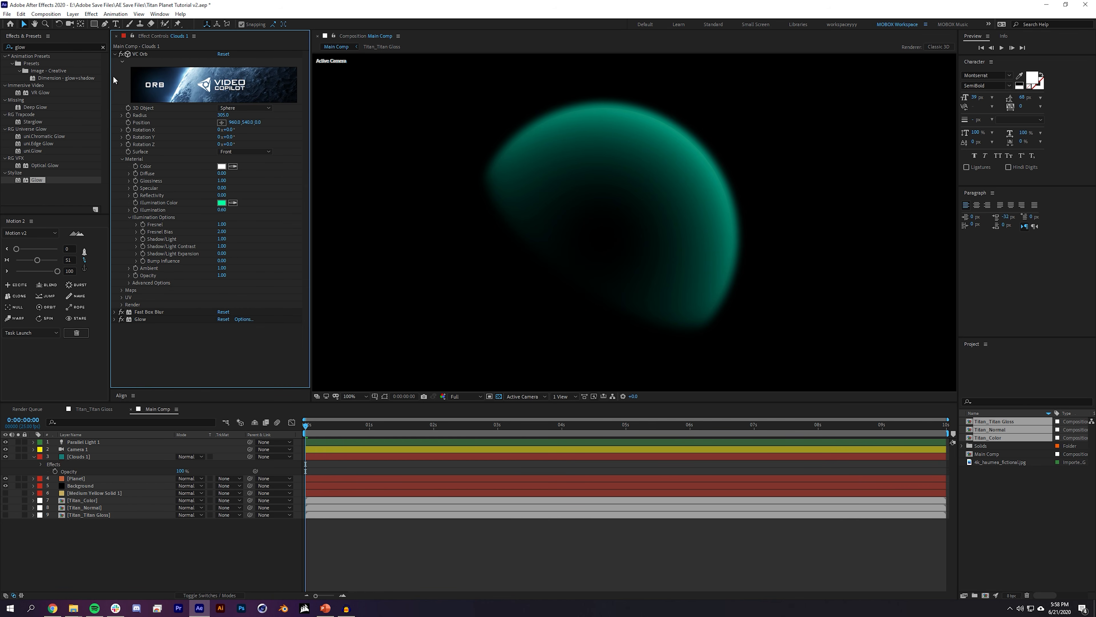
Step: Set the Clouds 1 layer's blending mode to Add and its opacity to 75%
{"action": "left_click", "coordinate": [114, 515]}
{"action": "left_click", "coordinate": [187, 456]}
{"action": "left_click", "coordinate": [208, 167]}
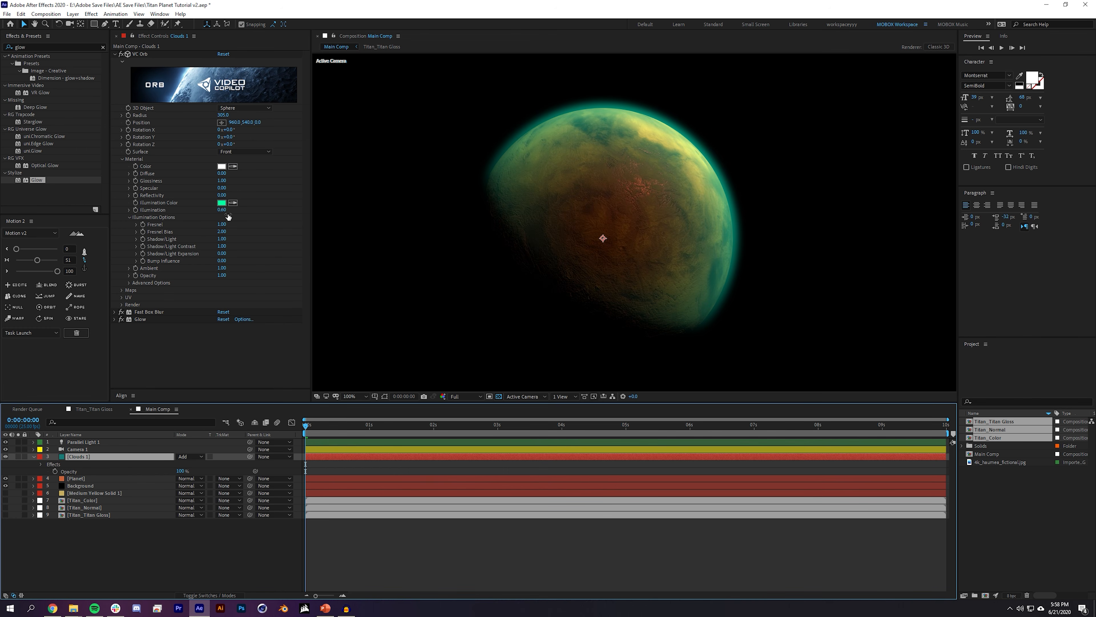
{"action": "key", "text": "t"}
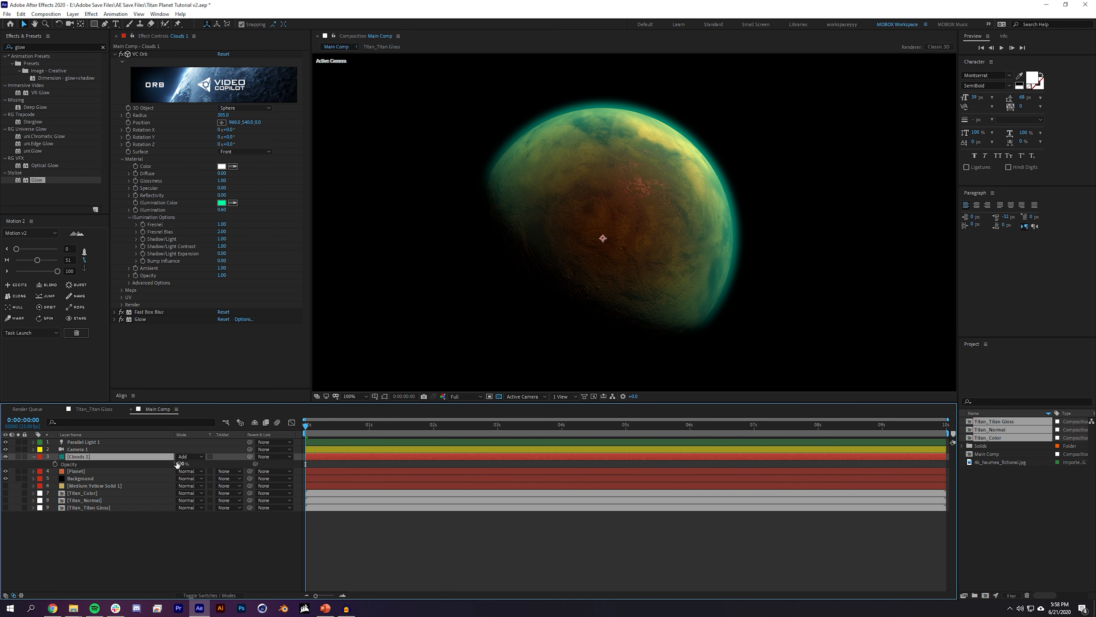
{"action": "left_click", "coordinate": [181, 463]}
{"action": "type", "text": "75"}
{"action": "key", "text": "Return"}
{"action": "left_click", "coordinate": [142, 535]}
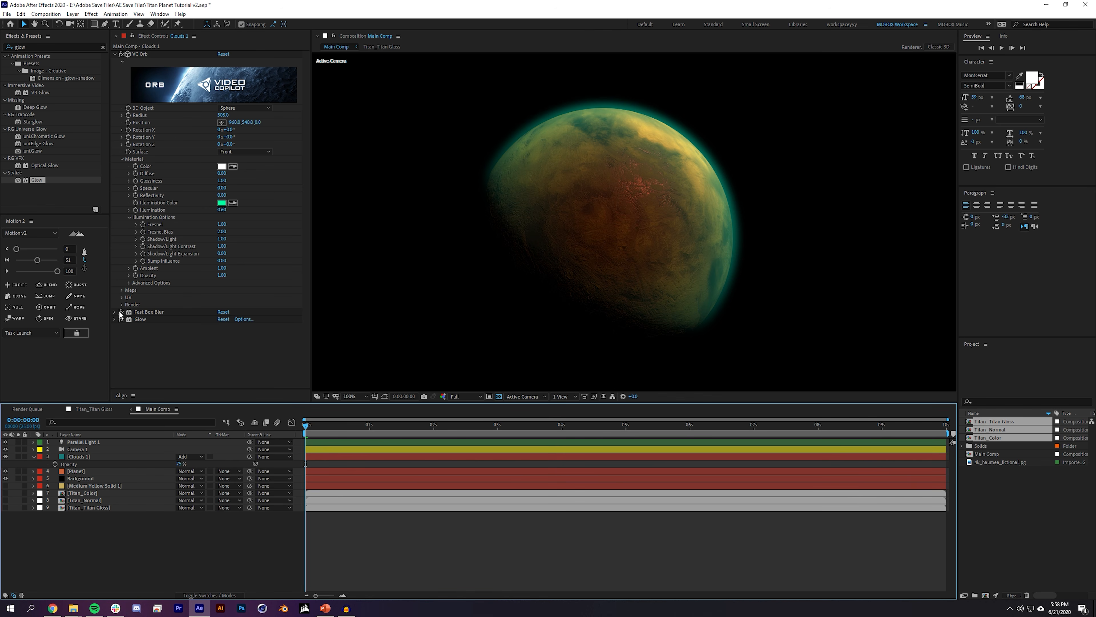
Step: Reduce the Clouds 1 blur radius to 3.8 and its sphere radius to slightly above 300
{"action": "left_click", "coordinate": [115, 312]}
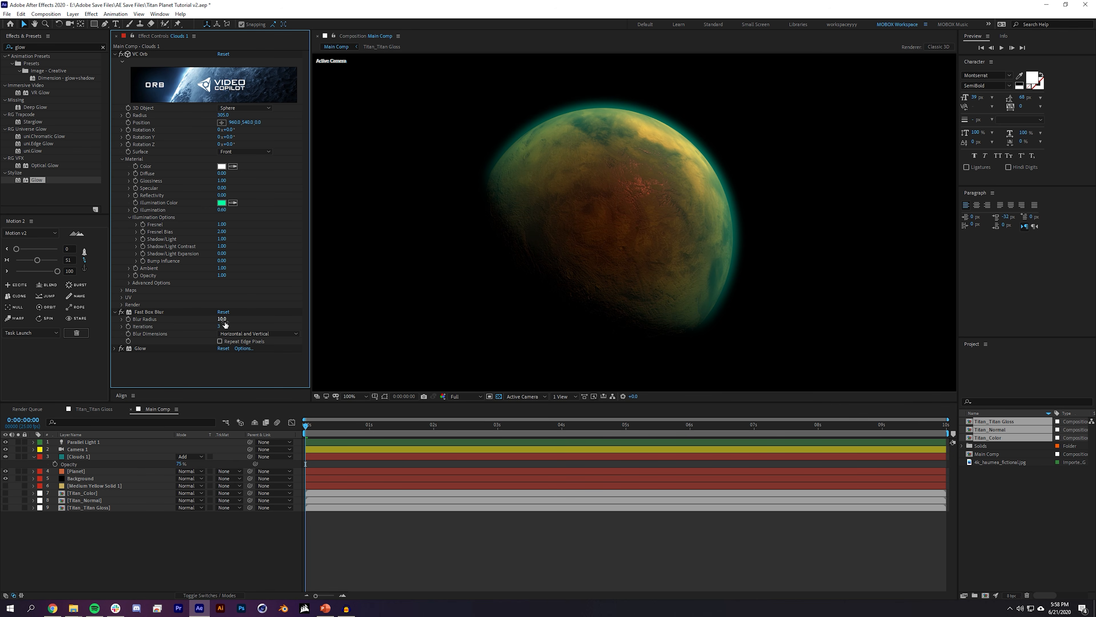
{"action": "left_click_drag", "start_coordinate": [226, 324], "coordinate": [198, 325]}
{"action": "left_click_drag", "start_coordinate": [223, 115], "coordinate": [216, 115]}
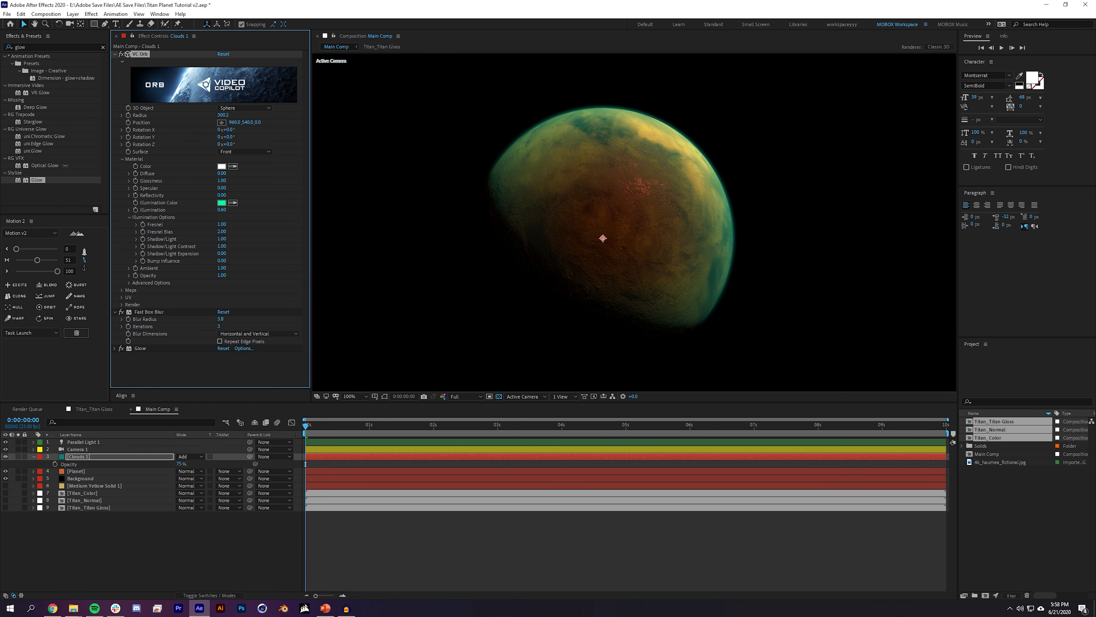
{"action": "left_click", "coordinate": [311, 583]}
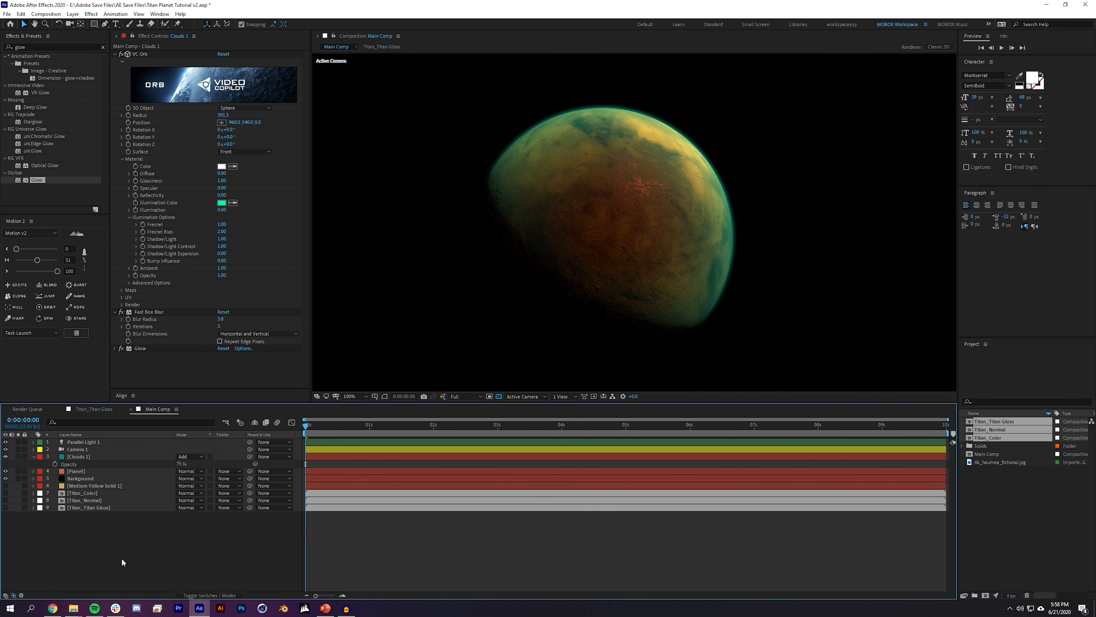
Step: Rotate the Planet layer's sphere about the Y axis to 1x+333° and collapse the Clouds 1 layer properties
{"action": "left_click", "coordinate": [88, 471]}
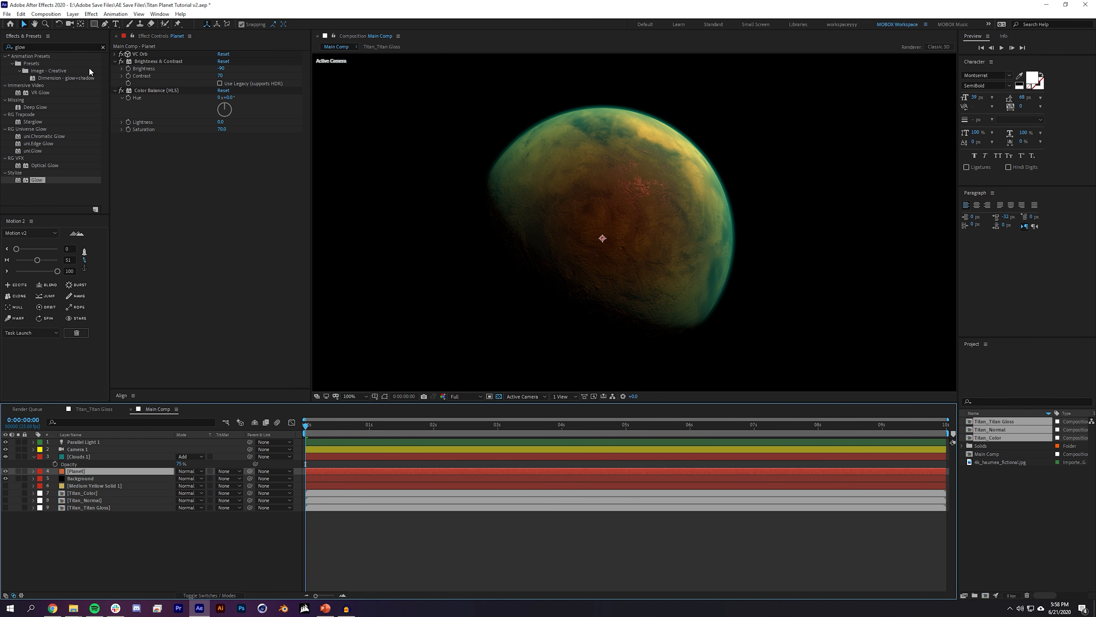
{"action": "left_click", "coordinate": [113, 61]}
{"action": "left_click", "coordinate": [113, 67]}
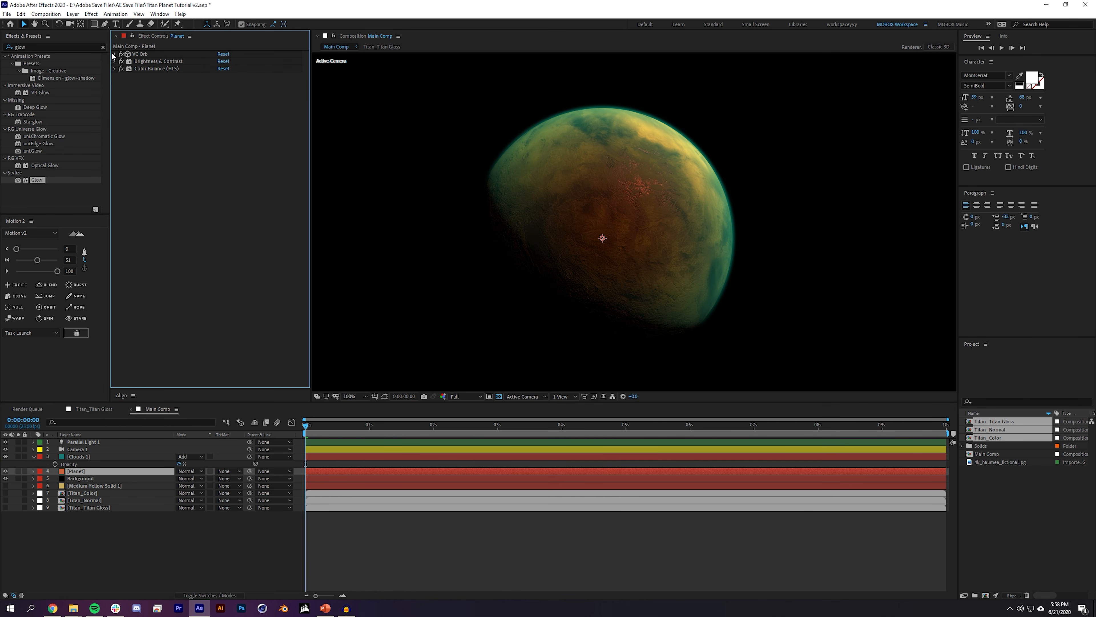
{"action": "left_click", "coordinate": [114, 54]}
{"action": "left_click_drag", "start_coordinate": [230, 137], "coordinate": [391, 128]}
{"action": "left_click", "coordinate": [220, 558]}
{"action": "scroll", "coordinate": [661, 208], "scroll_direction": "up", "scroll_amount": 2}
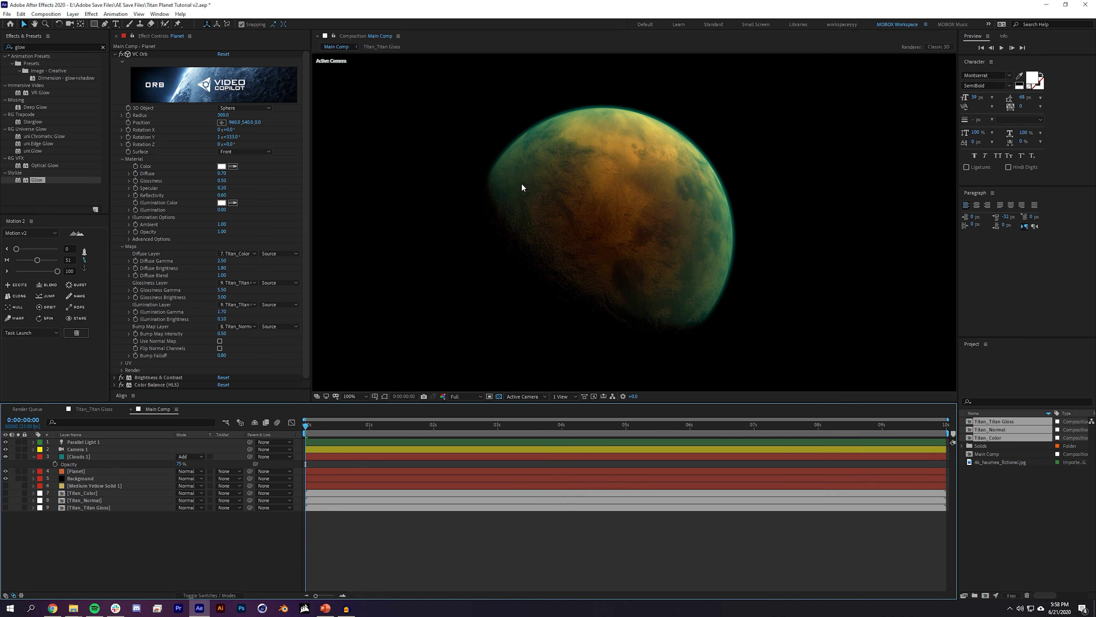
{"action": "left_click", "coordinate": [33, 457]}
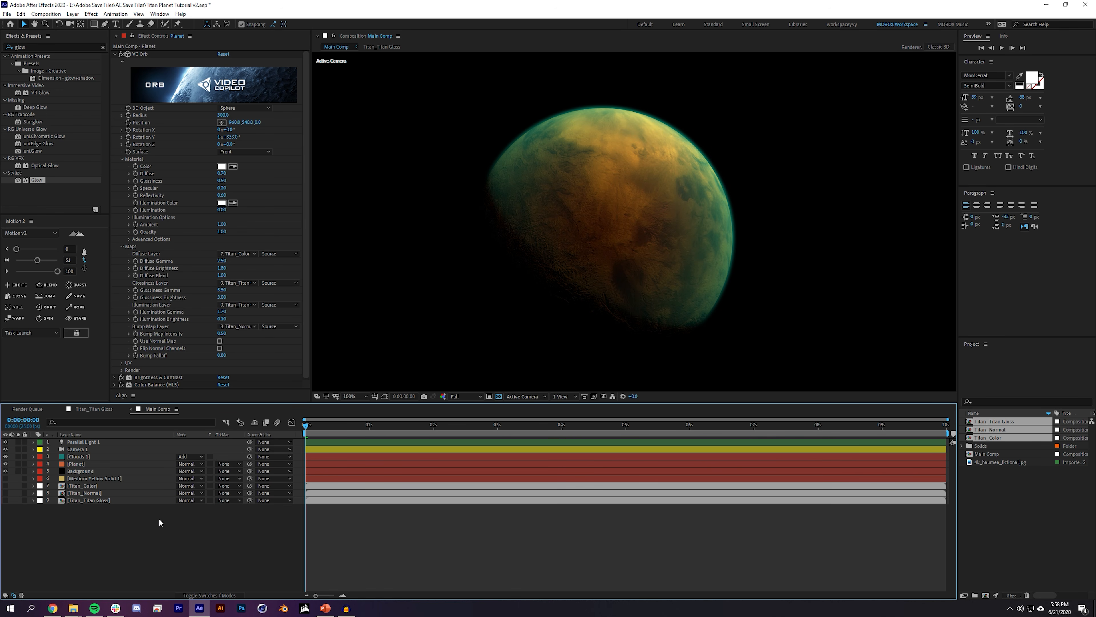
Step: Create a 1920 x 1080 px bright yellow solid named Clouds 2
{"action": "left_click", "coordinate": [73, 14]}
{"action": "mouse_move", "coordinate": [86, 24]}
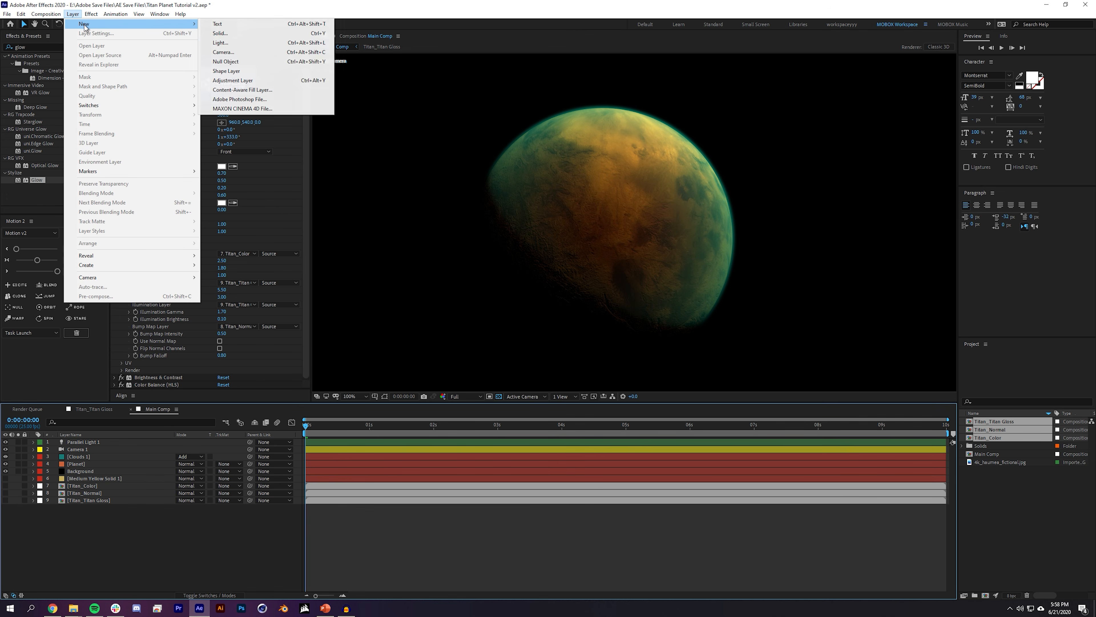
{"action": "left_click", "coordinate": [233, 34]}
{"action": "type", "text": "Clouds 2"}
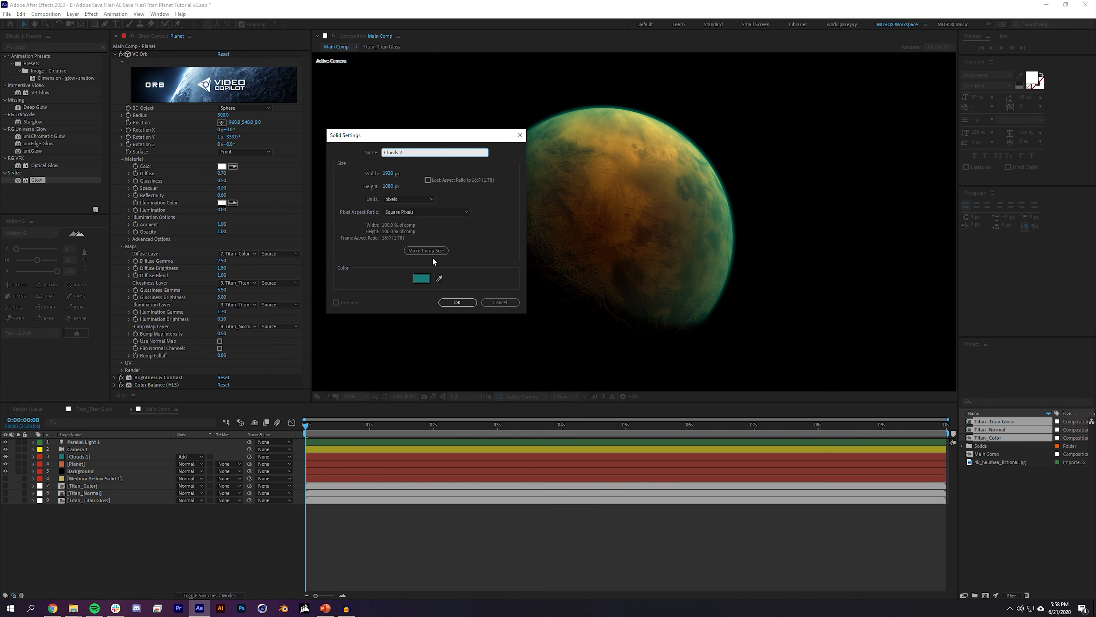
{"action": "left_click", "coordinate": [422, 278]}
{"action": "left_click", "coordinate": [133, 112]}
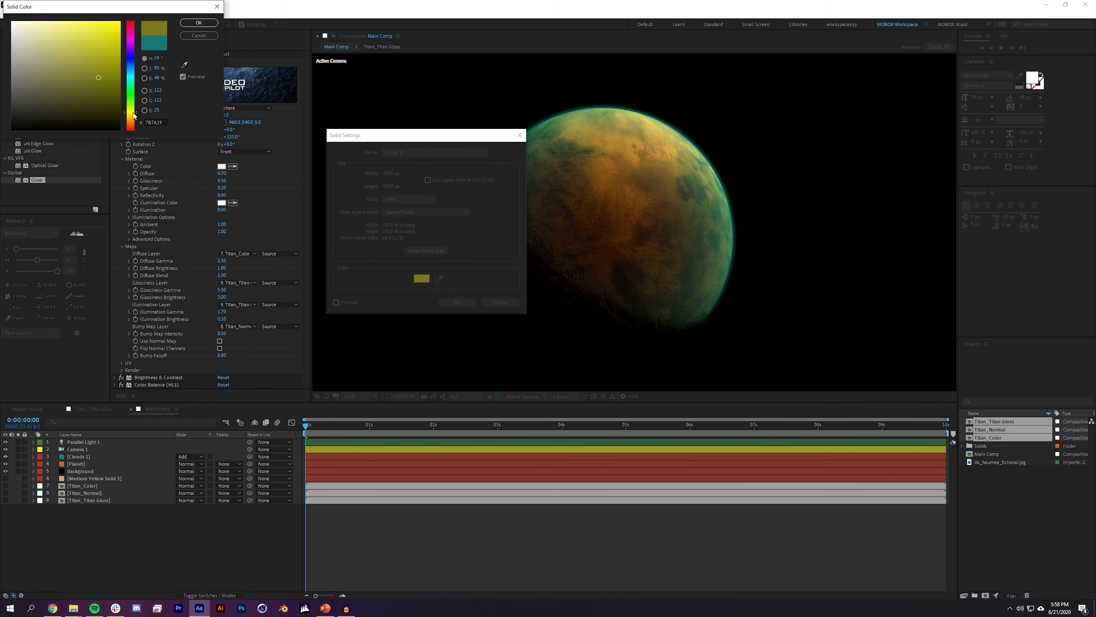
{"action": "left_click_drag", "start_coordinate": [104, 39], "coordinate": [101, 33]}
{"action": "left_click", "coordinate": [198, 22]}
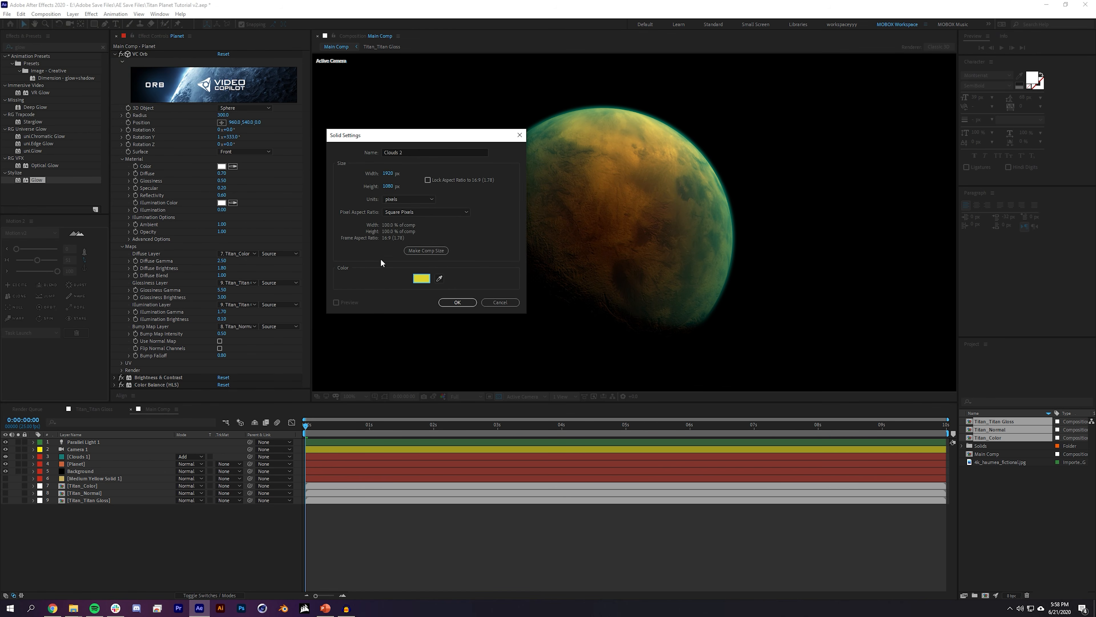
{"action": "left_click", "coordinate": [443, 300]}
Step: Move the Clouds 2 layer below Camera 1, directly above Clouds 1, and keep it selected
{"action": "left_click", "coordinate": [81, 536]}
{"action": "left_click_drag", "start_coordinate": [80, 441], "coordinate": [81, 466]}
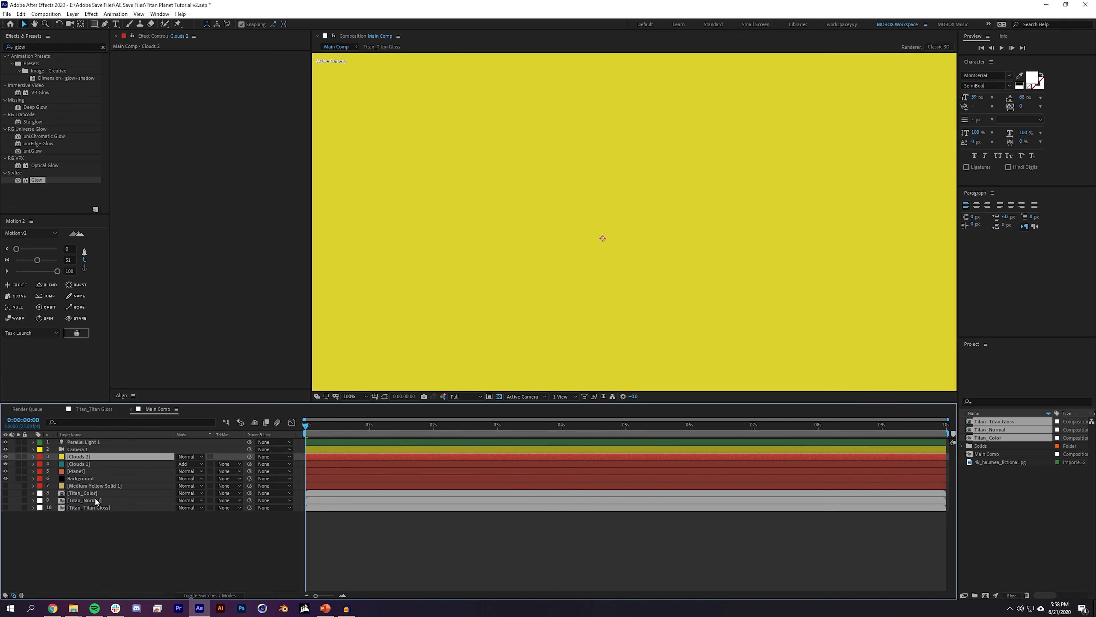
{"action": "left_click", "coordinate": [96, 532]}
{"action": "left_click", "coordinate": [84, 456]}
Step: Apply the VC Orb effect to the Clouds 2 layer and set its sphere radius to 302
{"action": "key", "text": "alt+Tab"}
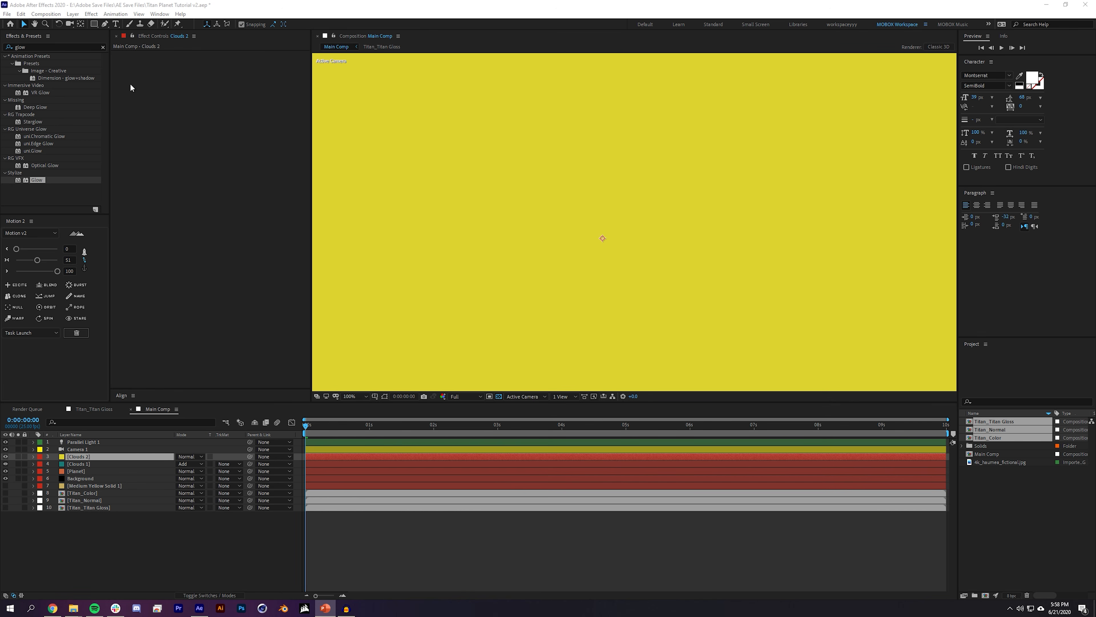
{"action": "left_click", "coordinate": [60, 48]}
{"action": "type", "text": "vc orb"}
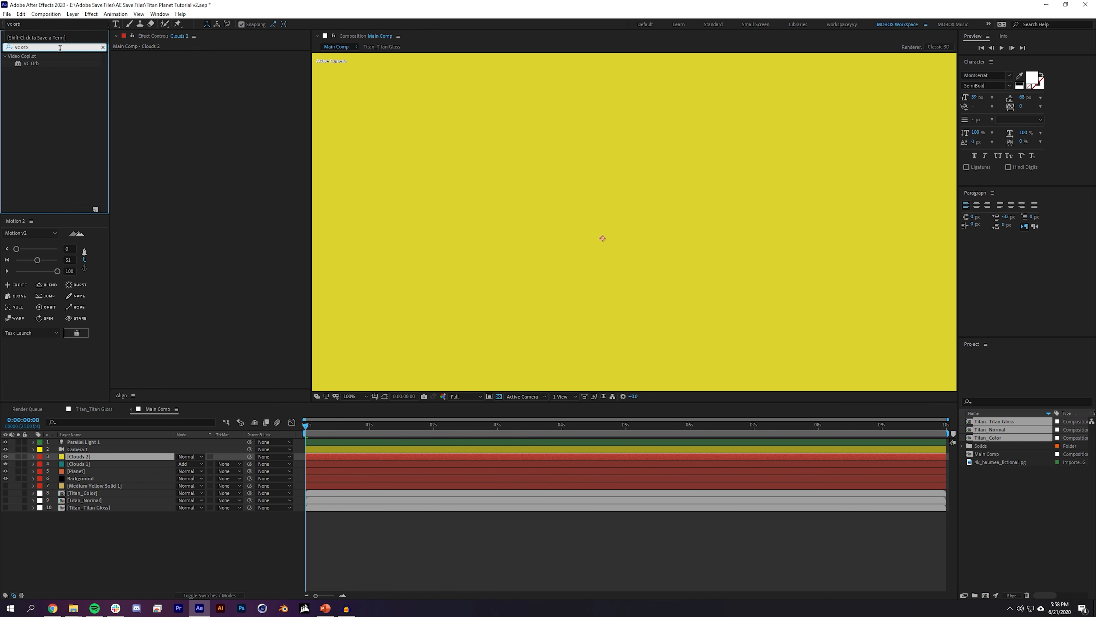
{"action": "left_click_drag", "start_coordinate": [38, 61], "coordinate": [484, 172]}
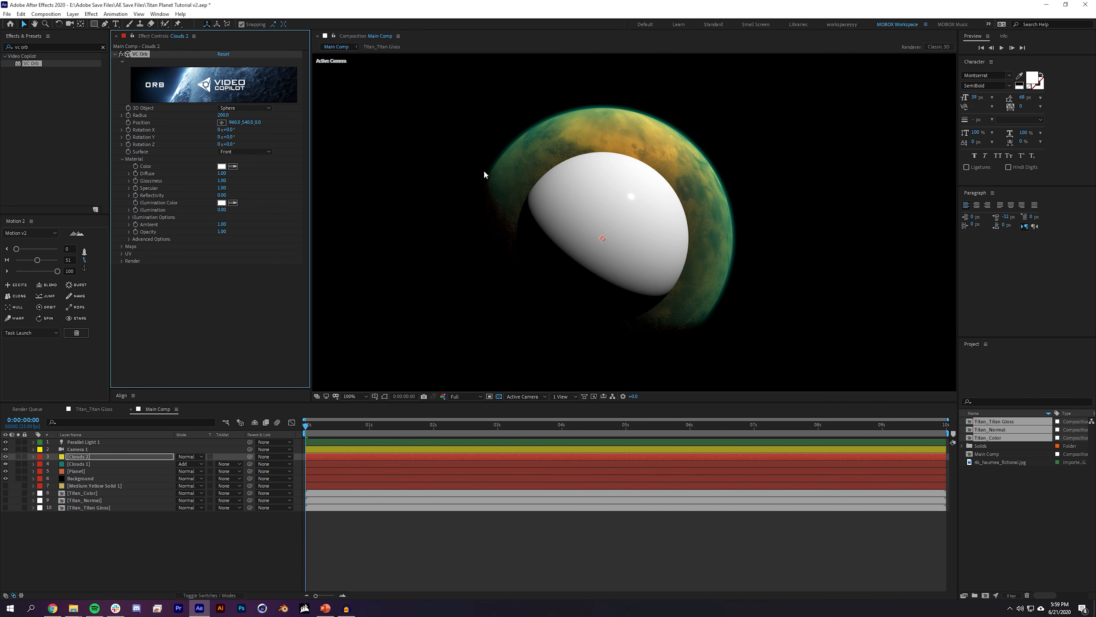
{"action": "left_click", "coordinate": [223, 114]}
{"action": "type", "text": "300"}
{"action": "key", "text": "Return"}
{"action": "left_click_drag", "start_coordinate": [223, 115], "coordinate": [226, 115]}
Step: Use Medium Yellow Solid 1 as the diffuse map layer of the Clouds 2 sphere
{"action": "left_click", "coordinate": [122, 246]}
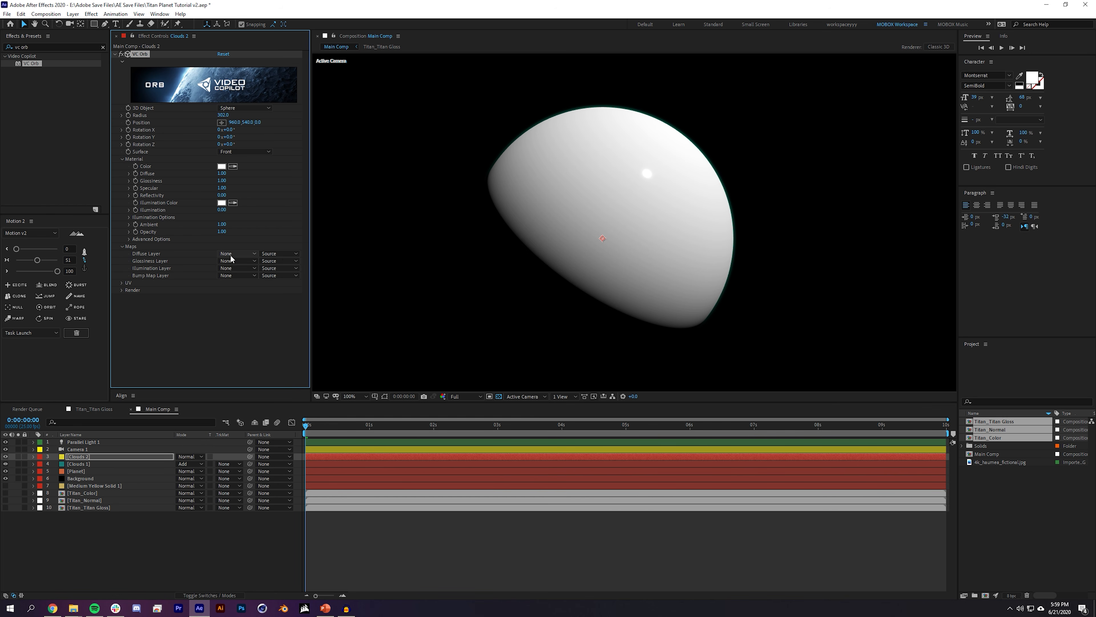
{"action": "left_click", "coordinate": [232, 254]}
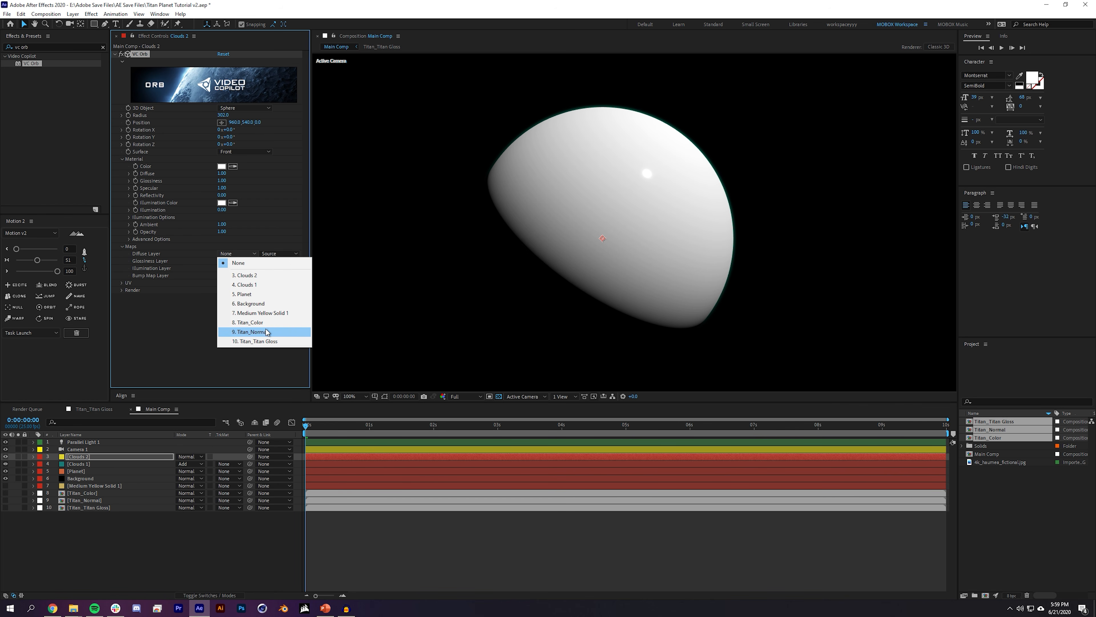
{"action": "left_click", "coordinate": [264, 313]}
{"action": "left_click", "coordinate": [34, 456]}
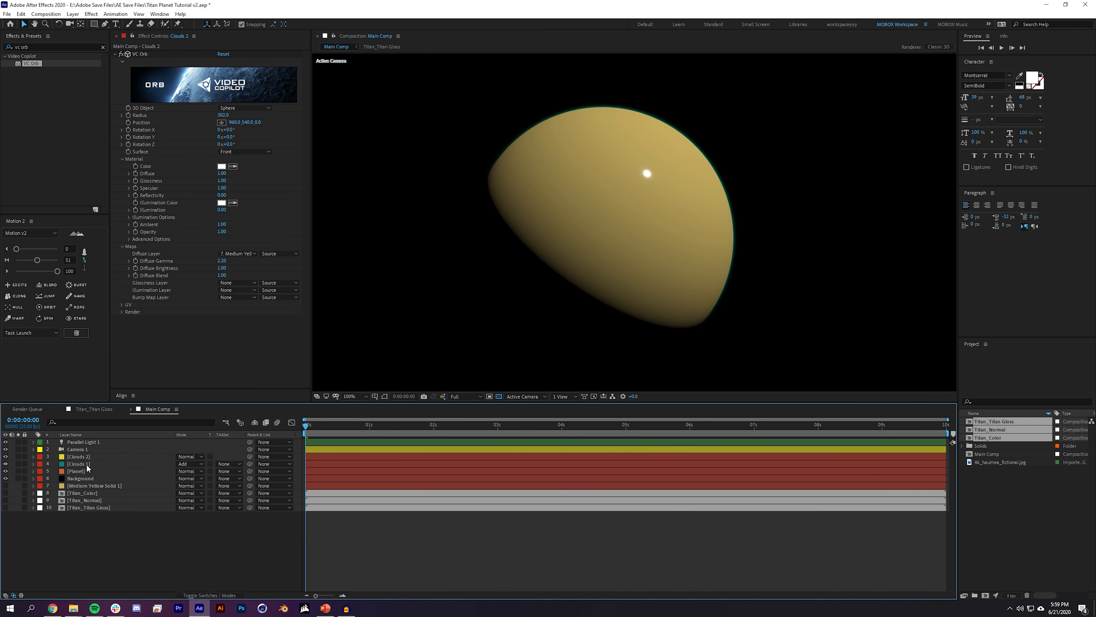
Step: Set the Clouds 2 sphere's material glossiness, specular and reflectivity to 0
{"action": "left_click", "coordinate": [82, 457]}
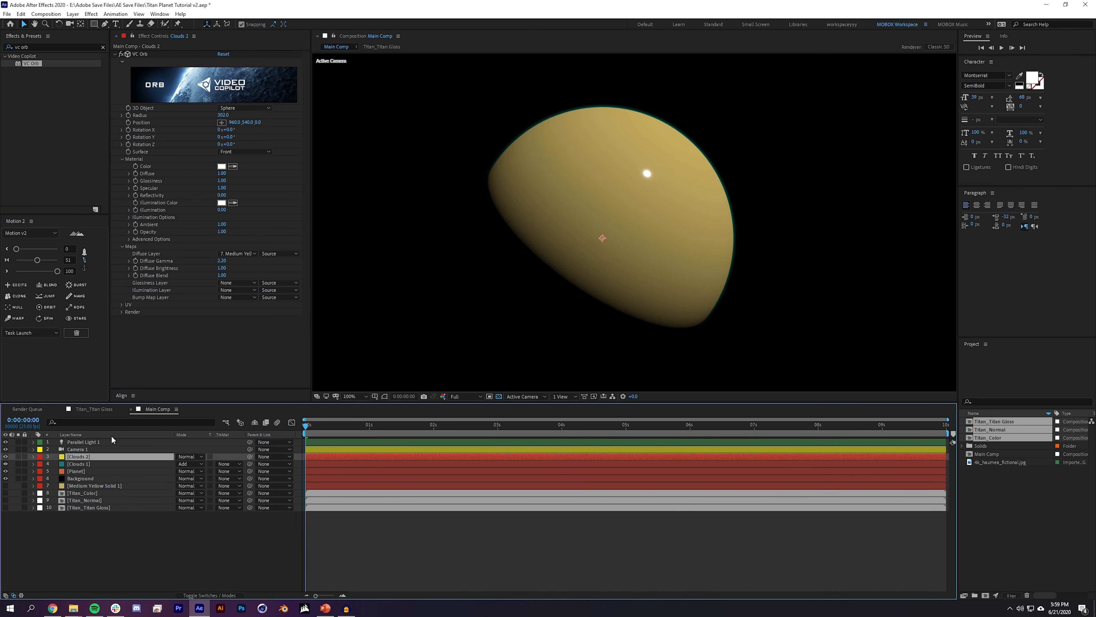
{"action": "left_click", "coordinate": [222, 181]}
{"action": "type", "text": "0"}
{"action": "key", "text": "Return"}
{"action": "left_click", "coordinate": [222, 188]}
{"action": "type", "text": "0"}
{"action": "key", "text": "Return"}
{"action": "mouse_move", "coordinate": [222, 195]}
{"action": "left_mouse_down"}
{"action": "mouse_move", "coordinate": [273, 190]}
{"action": "mouse_move", "coordinate": [213, 195]}
{"action": "left_mouse_up"}
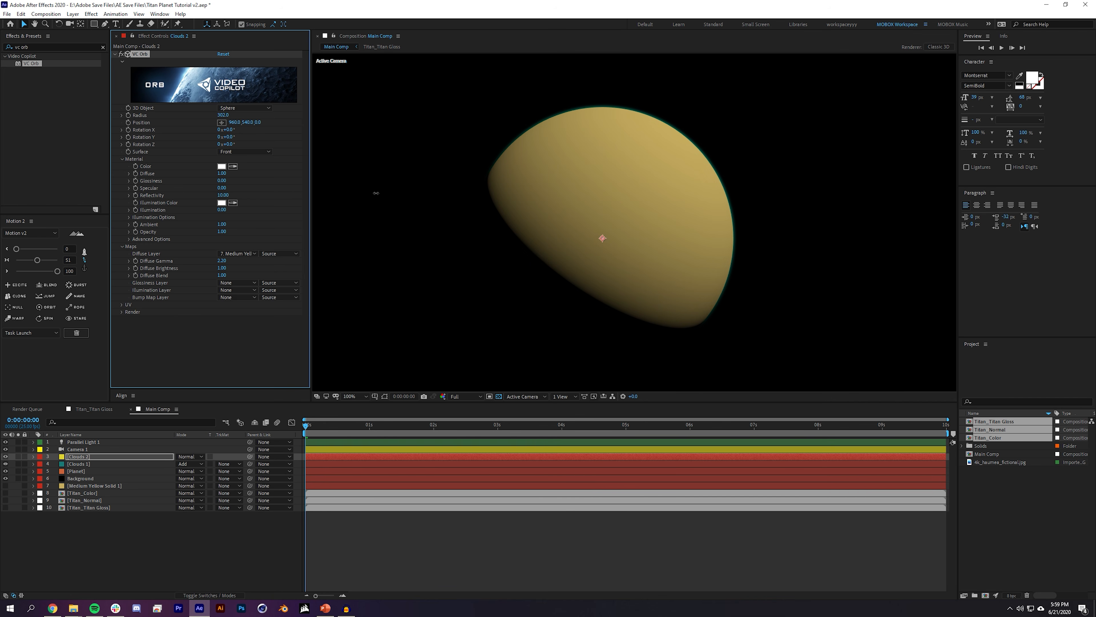
{"action": "left_click", "coordinate": [223, 195]}
{"action": "type", "text": "0"}
{"action": "key", "text": "Return"}
{"action": "left_click", "coordinate": [187, 376]}
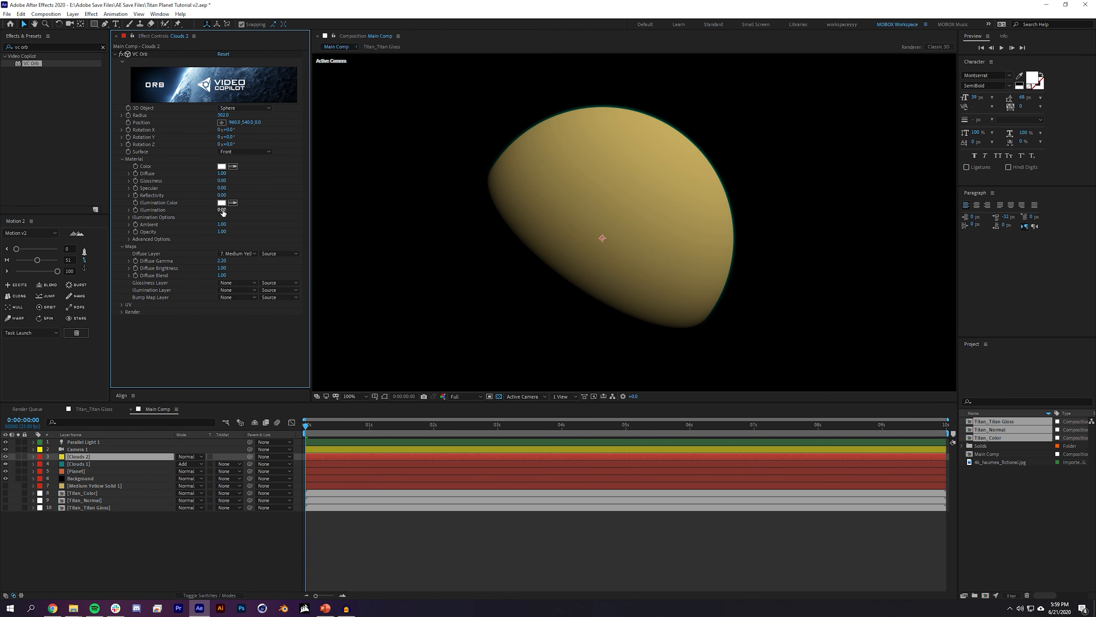
Step: Set the Clouds 2 sphere's ambient material value to 1.15
{"action": "left_click_drag", "start_coordinate": [223, 226], "coordinate": [238, 227]}
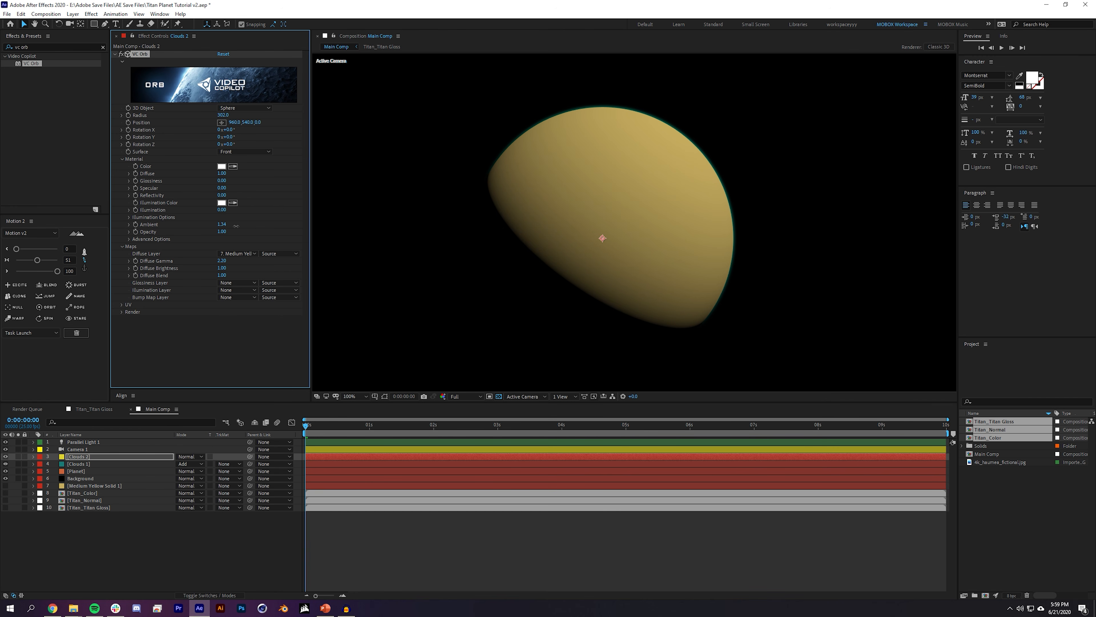
{"action": "left_click", "coordinate": [224, 225]}
{"action": "type", "text": "1.15"}
{"action": "key", "text": "Tab"}
Step: Set the Clouds 2 diffuse map's gamma to 5.4 and its brightness to 3.4
{"action": "key", "text": "Tab"}
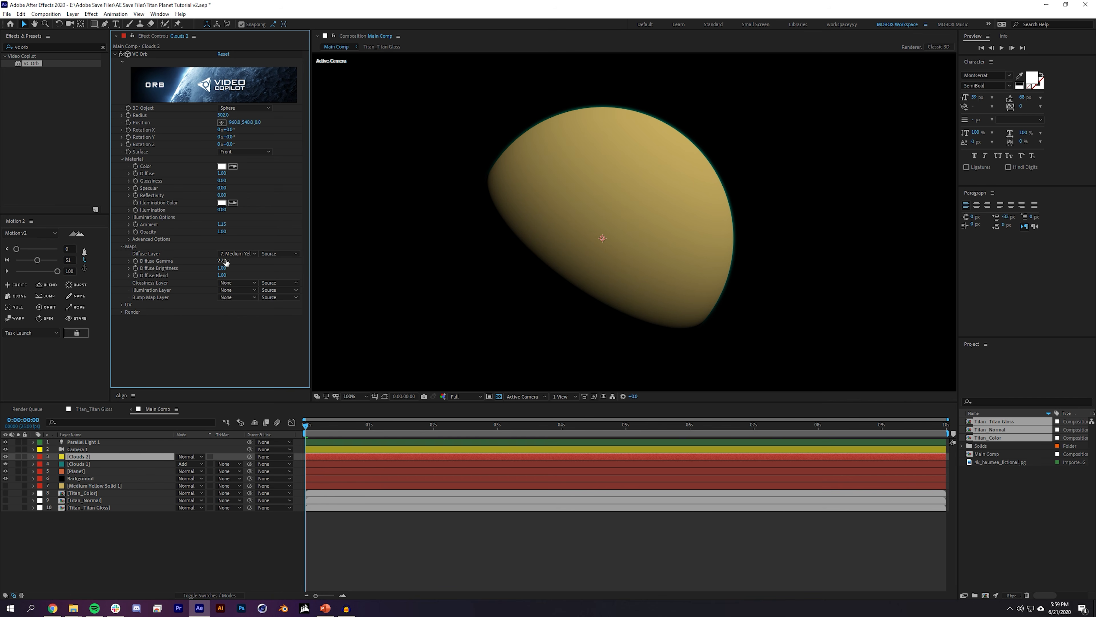
{"action": "type", "text": "5.4"}
{"action": "key", "text": "Tab"}
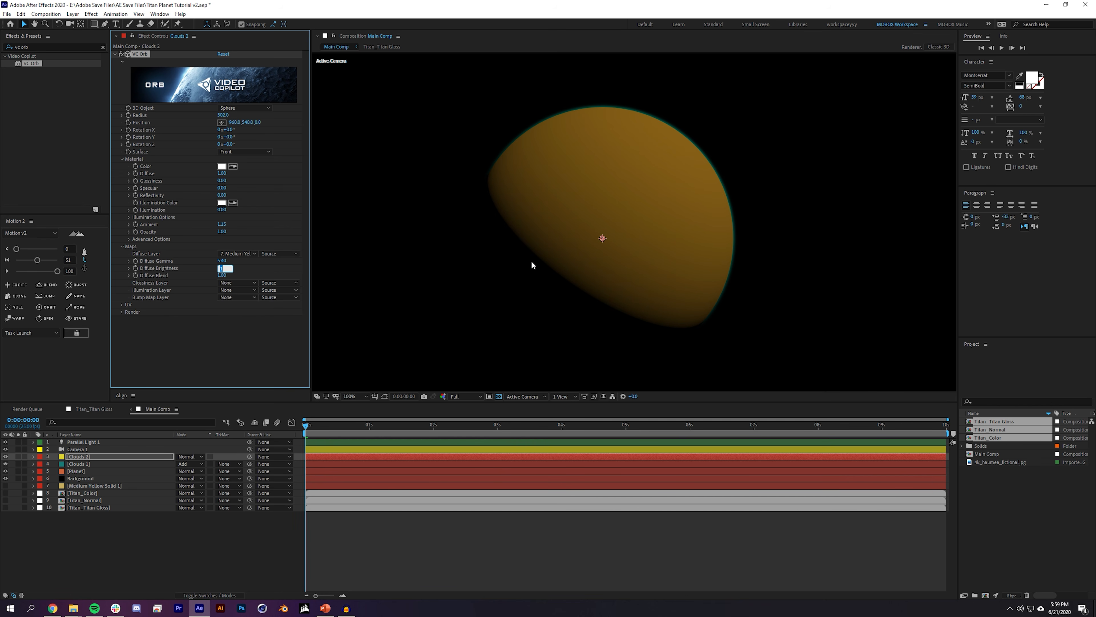
{"action": "type", "text": "3.4"}
{"action": "key", "text": "Tab"}
{"action": "key", "text": "Return"}
{"action": "left_click", "coordinate": [279, 516]}
{"action": "scroll", "coordinate": [667, 257], "scroll_direction": "down", "scroll_amount": 1}
{"action": "scroll", "coordinate": [657, 250], "scroll_direction": "up", "scroll_amount": 1}
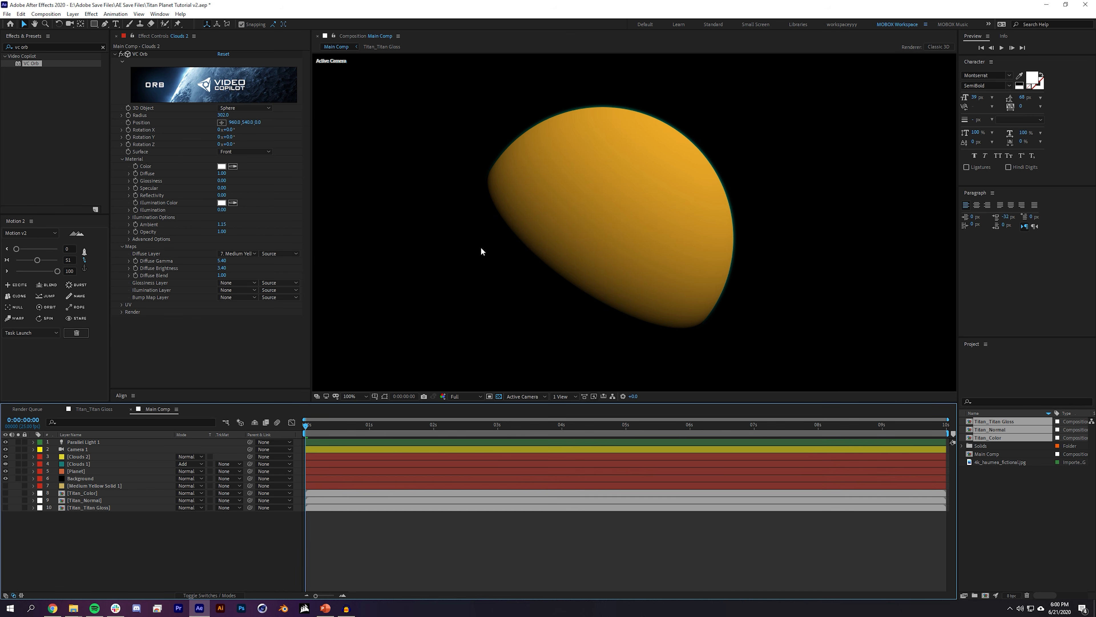
Step: Set the Clouds 2 layer's opacity to 80%
{"action": "left_click", "coordinate": [91, 456]}
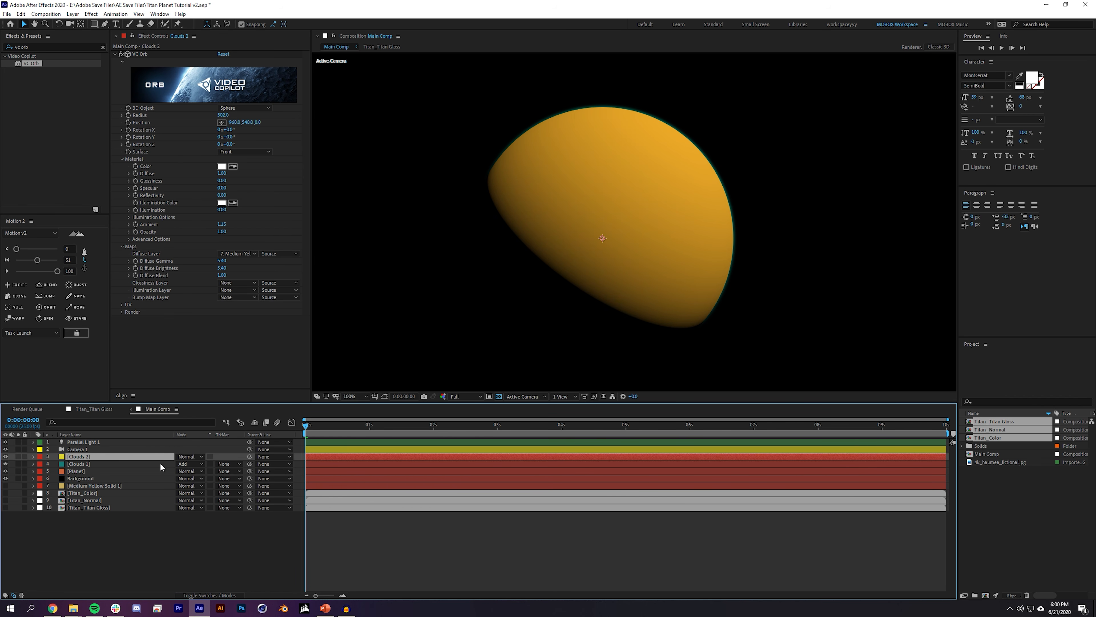
{"action": "type", "text": "t80"}
{"action": "key", "text": "Return"}
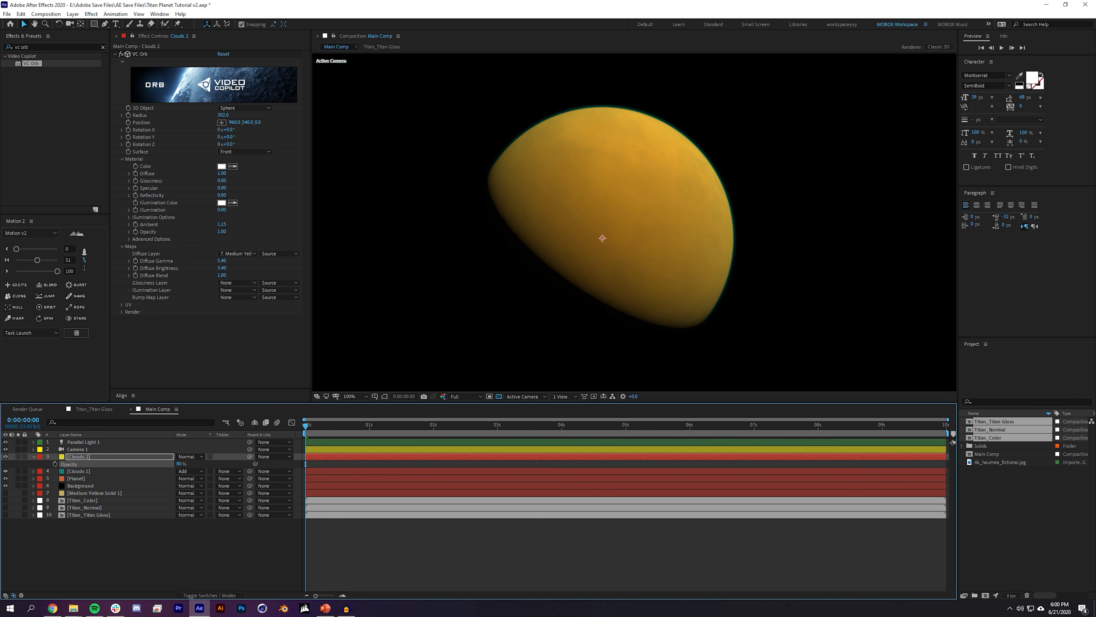
Step: Apply the Fast Box Blur effect to the Clouds 2 layer with a blur radius of about 6.3
{"action": "left_click", "coordinate": [82, 46]}
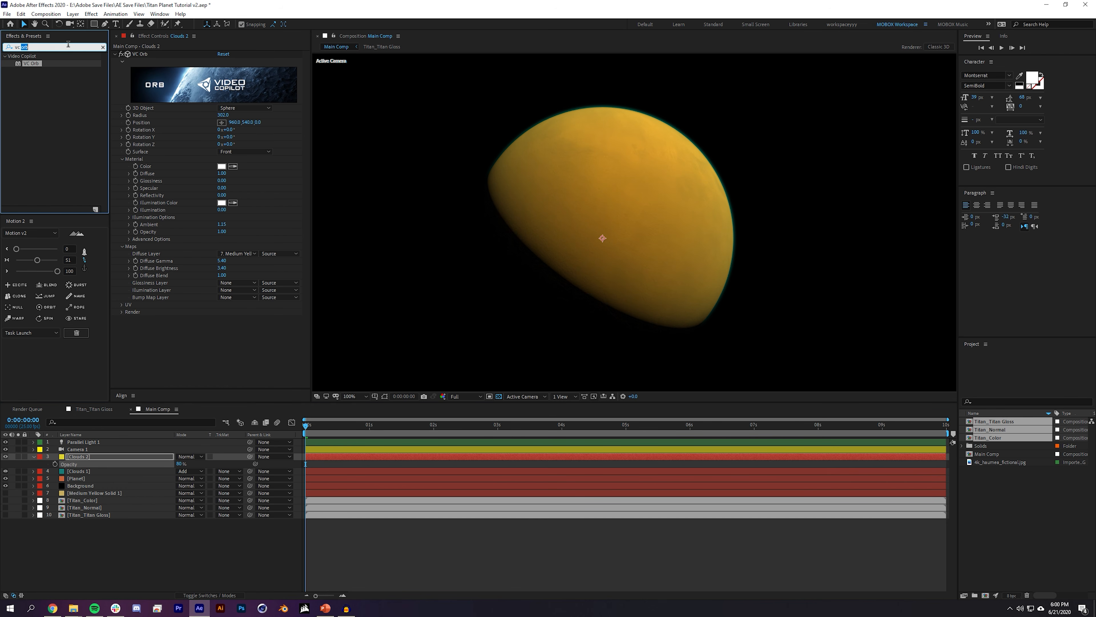
{"action": "type", "text": "fast"}
{"action": "left_click_drag", "start_coordinate": [45, 107], "coordinate": [220, 329]}
{"action": "left_click", "coordinate": [220, 327]}
{"action": "type", "text": "30"}
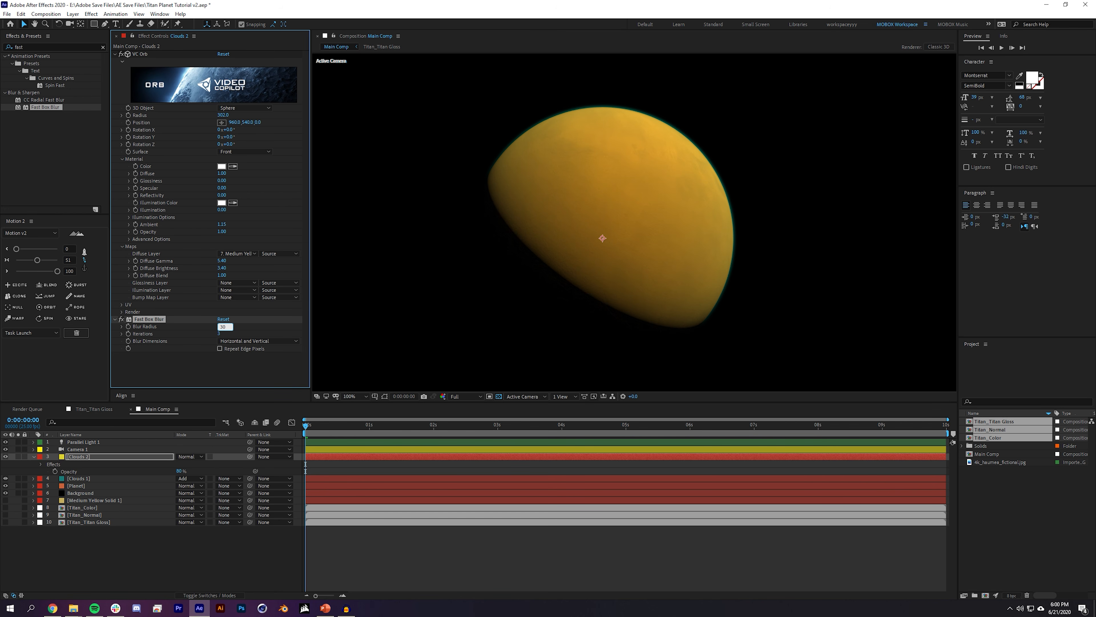
{"action": "key", "text": "Return"}
{"action": "left_click_drag", "start_coordinate": [222, 326], "coordinate": [198, 312]}
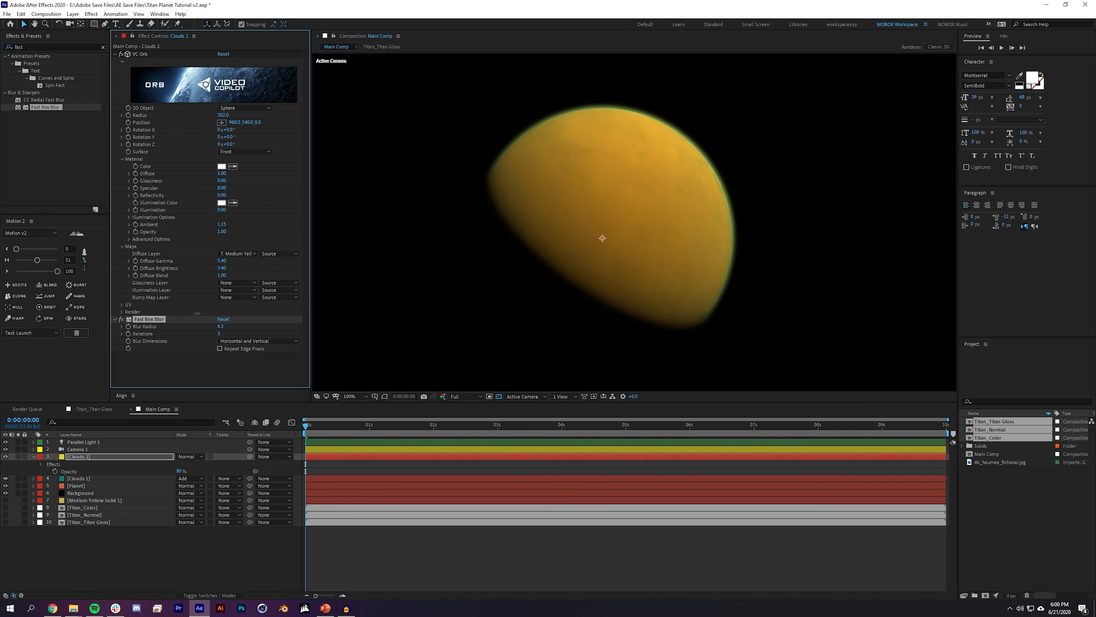
{"action": "left_click", "coordinate": [169, 546]}
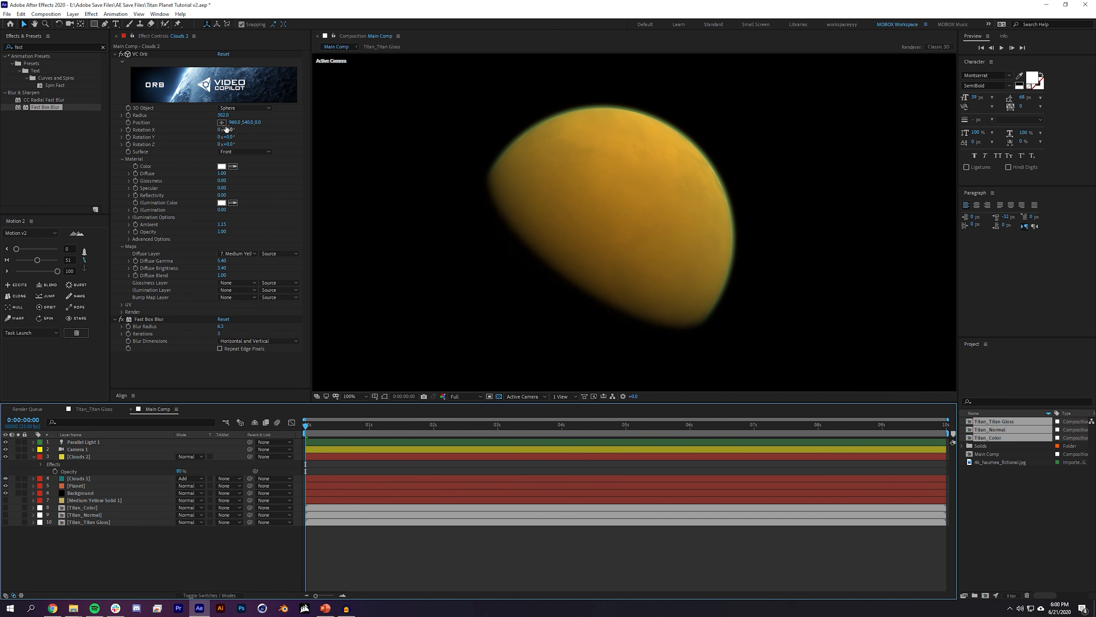
Step: Enlarge the Clouds 2 sphere's VC Orb radius to 306
{"action": "left_click_drag", "start_coordinate": [222, 115], "coordinate": [228, 115]}
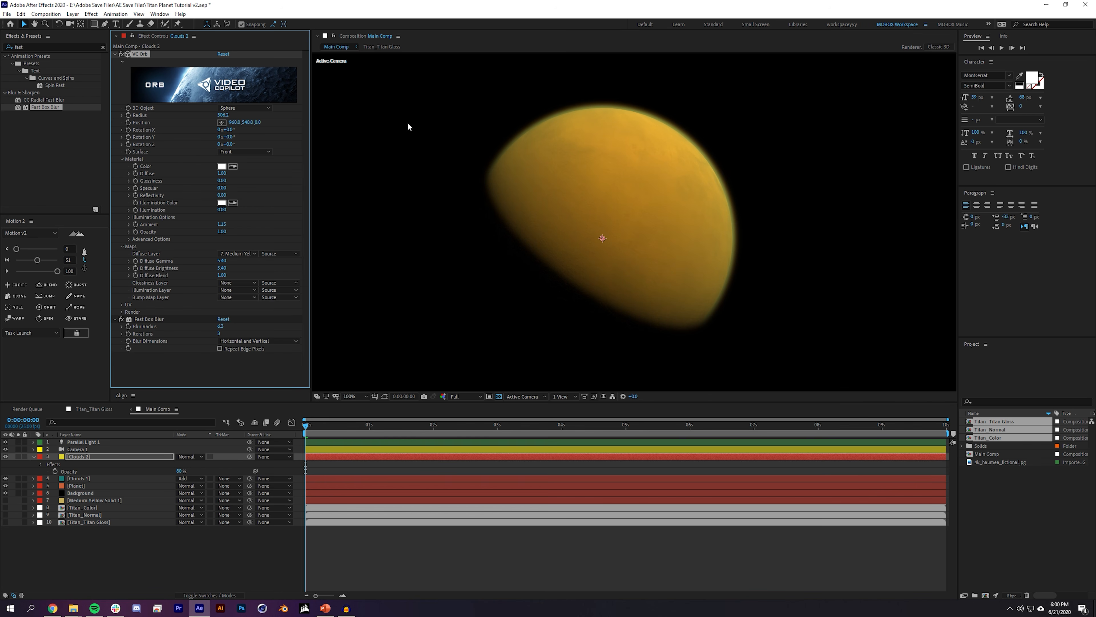
{"action": "left_click", "coordinate": [263, 548]}
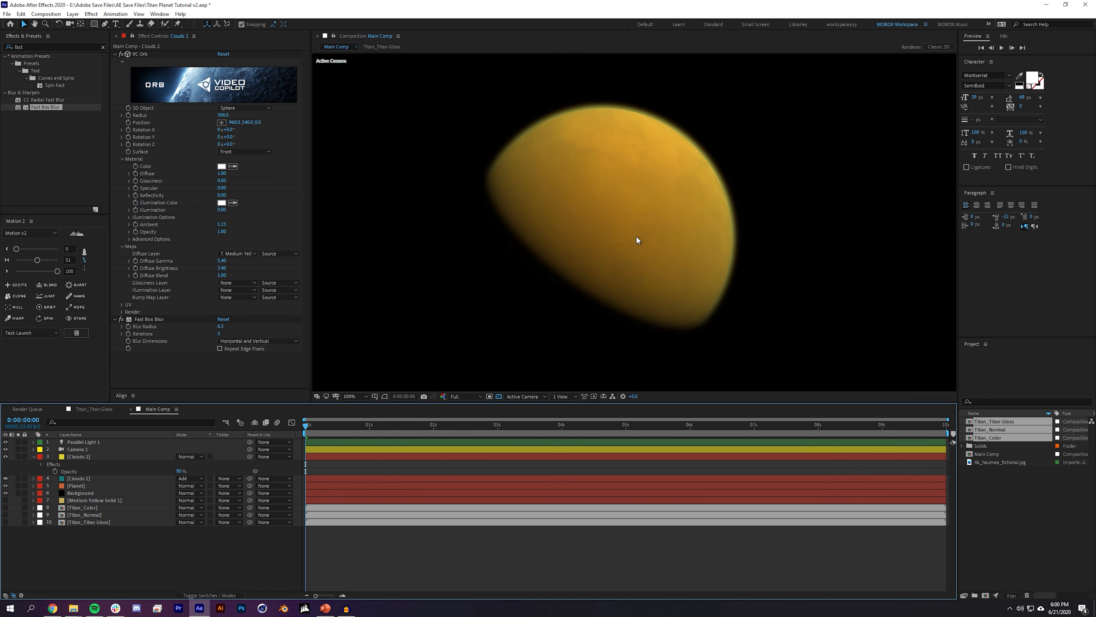
Step: Duplicate the Clouds 2 layer and move the copy between the Planet and Background layers
{"action": "left_click", "coordinate": [87, 456]}
{"action": "key", "text": "ctrl+d"}
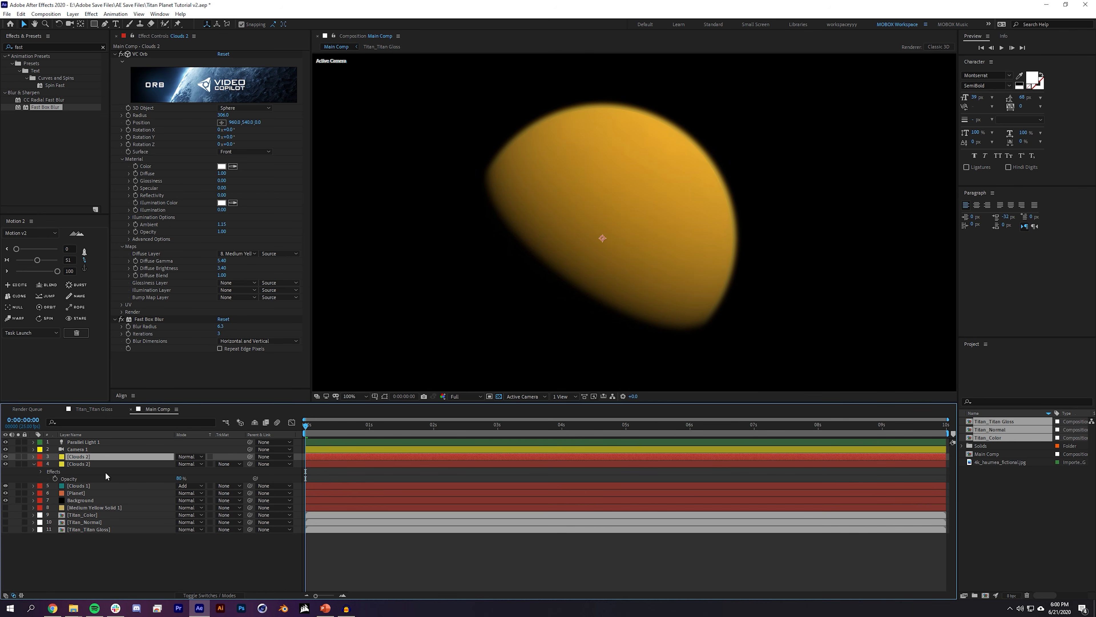
{"action": "left_click_drag", "start_coordinate": [89, 456], "coordinate": [92, 496]}
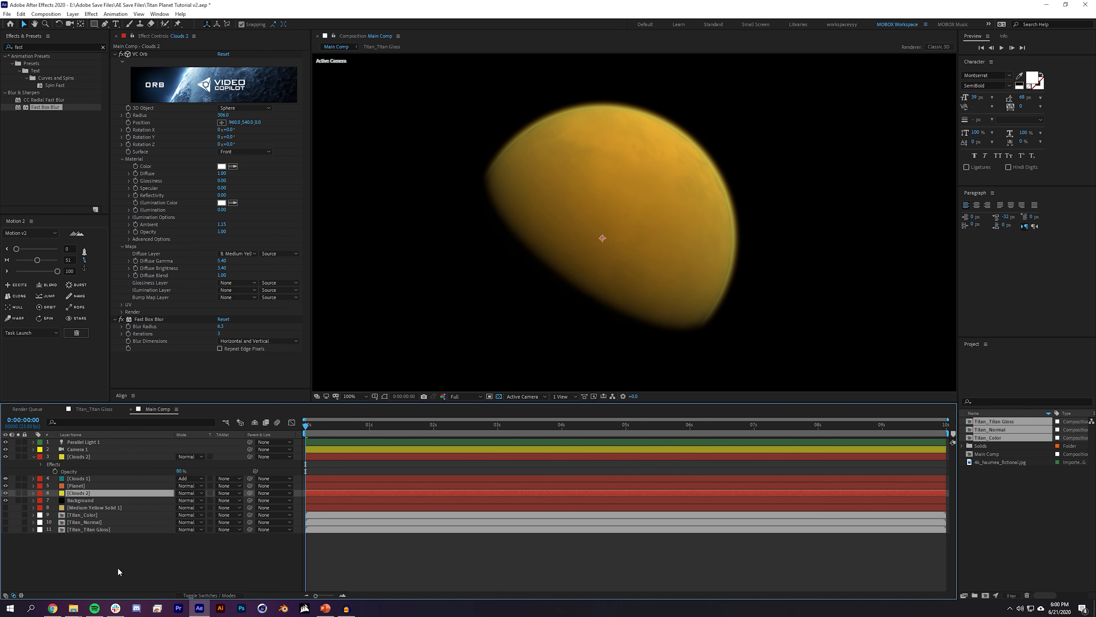
Step: Reduce the opacity of the Clouds 2 copy beneath the Planet layer to 24%
{"action": "key", "text": "t"}
{"action": "left_click_drag", "start_coordinate": [179, 501], "coordinate": [81, 507]}
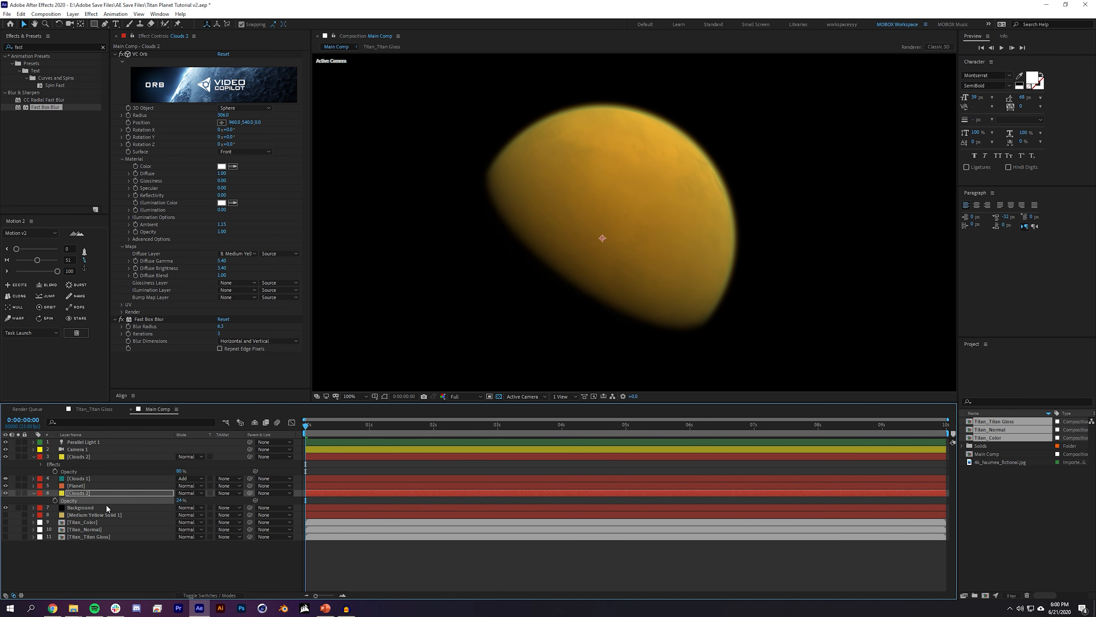
{"action": "left_click", "coordinate": [179, 567]}
{"action": "key", "text": "comma"}
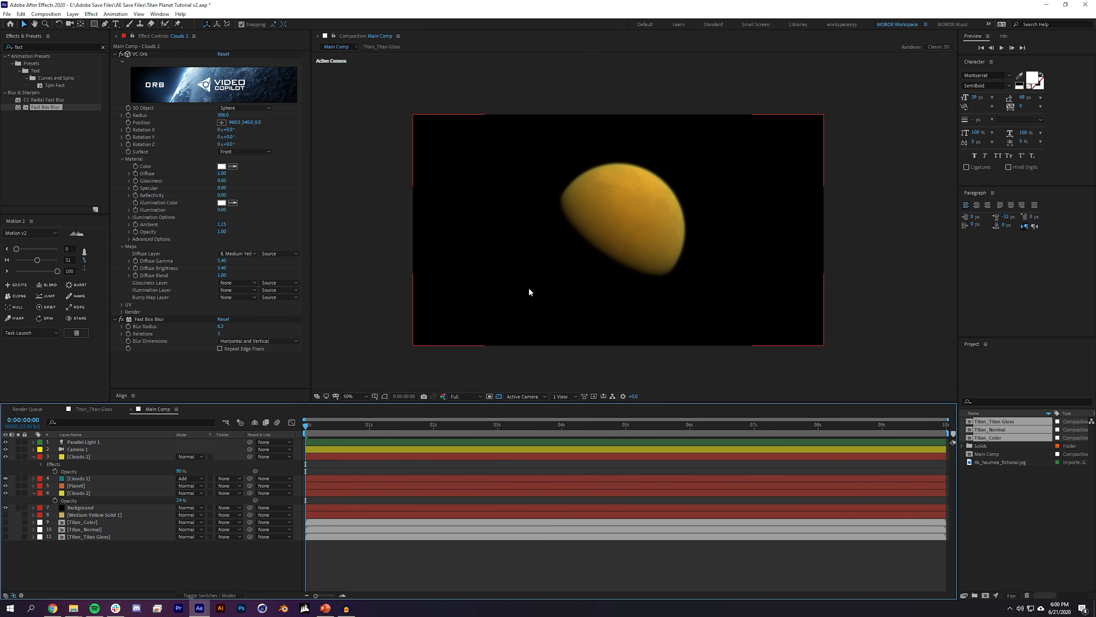
{"action": "key", "text": "period"}
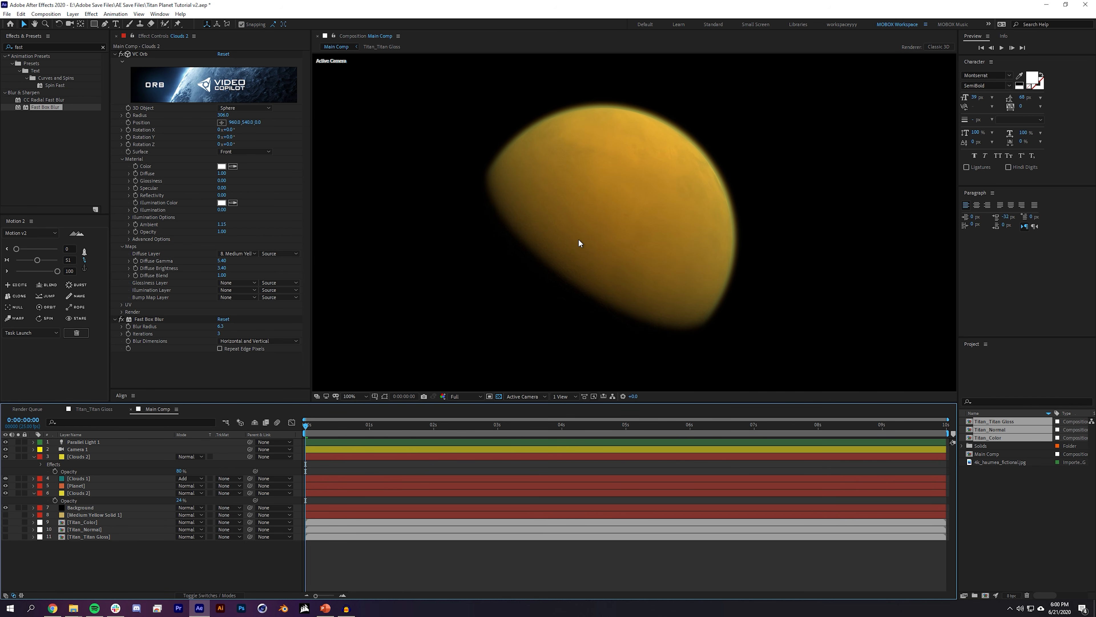
Step: Collapse the VC Orb and Fast Box Blur settings and the properties of both Clouds 2 layers
{"action": "left_click", "coordinate": [115, 55]}
{"action": "left_click", "coordinate": [114, 62]}
{"action": "left_click", "coordinate": [33, 457]}
{"action": "left_click", "coordinate": [33, 478]}
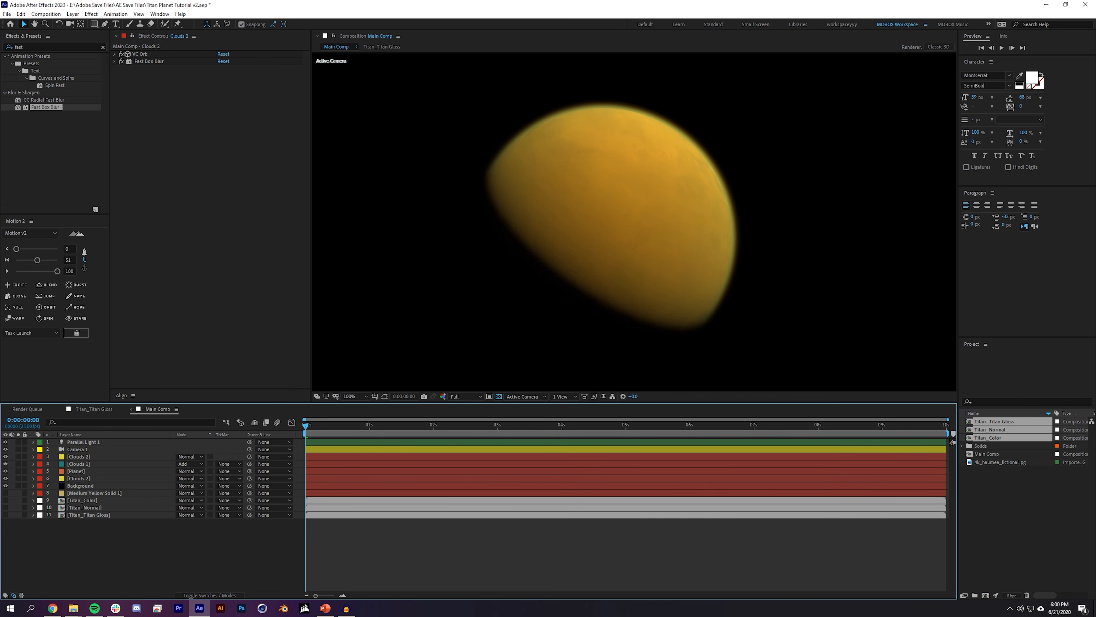
Step: Create an adjustment layer and place it below Camera 1, directly above the upper Clouds 2 layer
{"action": "left_click", "coordinate": [30, 46]}
{"action": "left_click", "coordinate": [181, 129]}
{"action": "left_click", "coordinate": [72, 13]}
{"action": "mouse_move", "coordinate": [84, 24]}
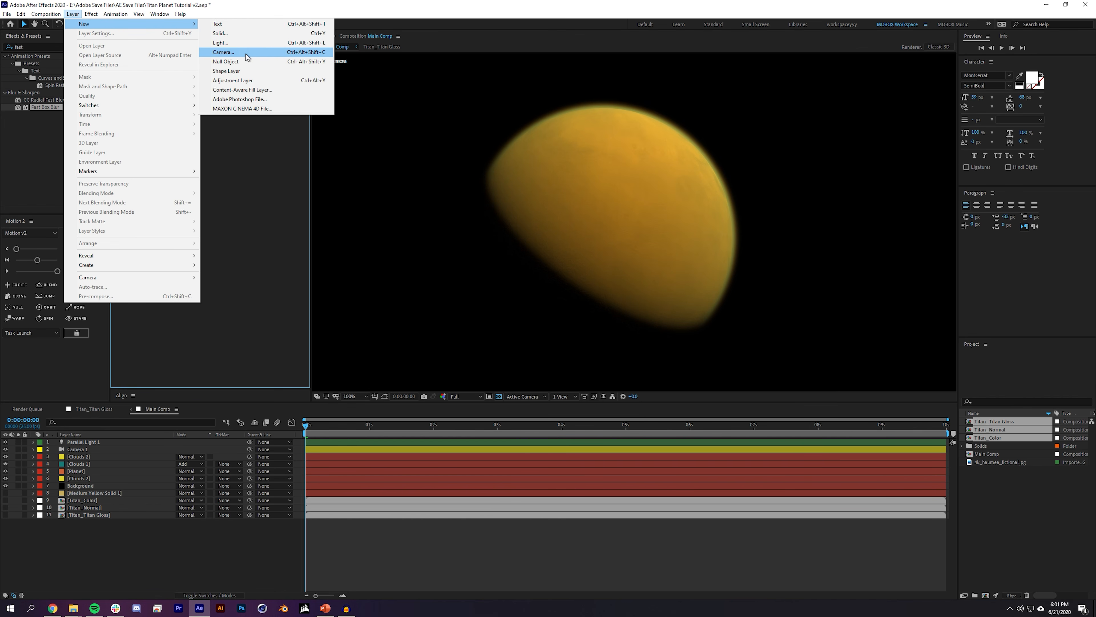
{"action": "left_click", "coordinate": [242, 80]}
{"action": "left_click_drag", "start_coordinate": [84, 440], "coordinate": [88, 462]}
Step: Apply the Curves color correction effect to the new adjustment layer
{"action": "left_click", "coordinate": [40, 47]}
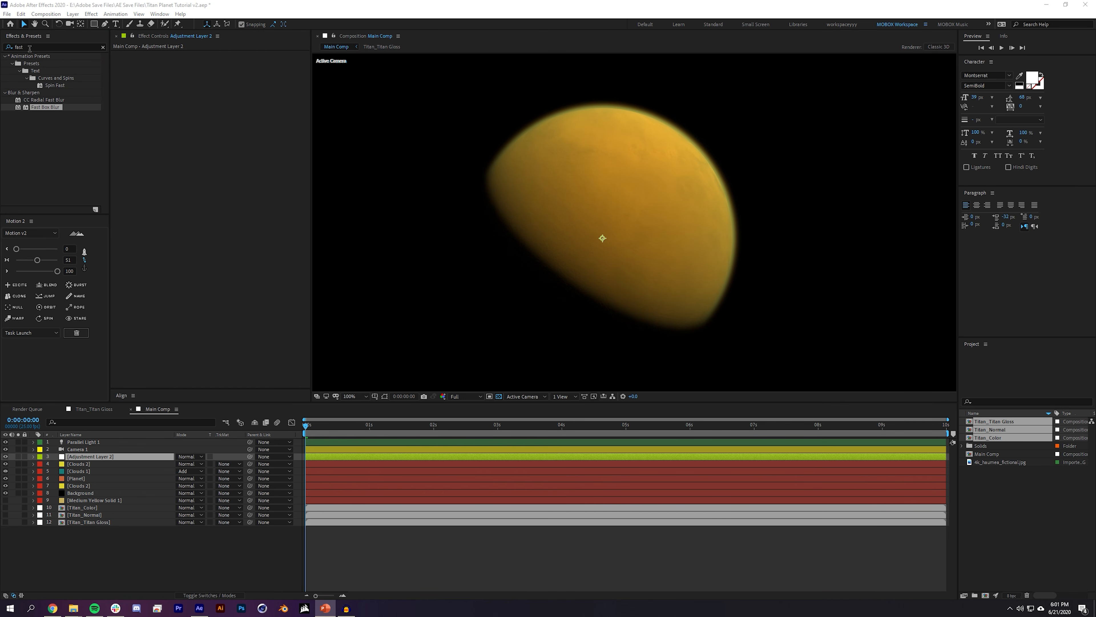
{"action": "type", "text": "cur"}
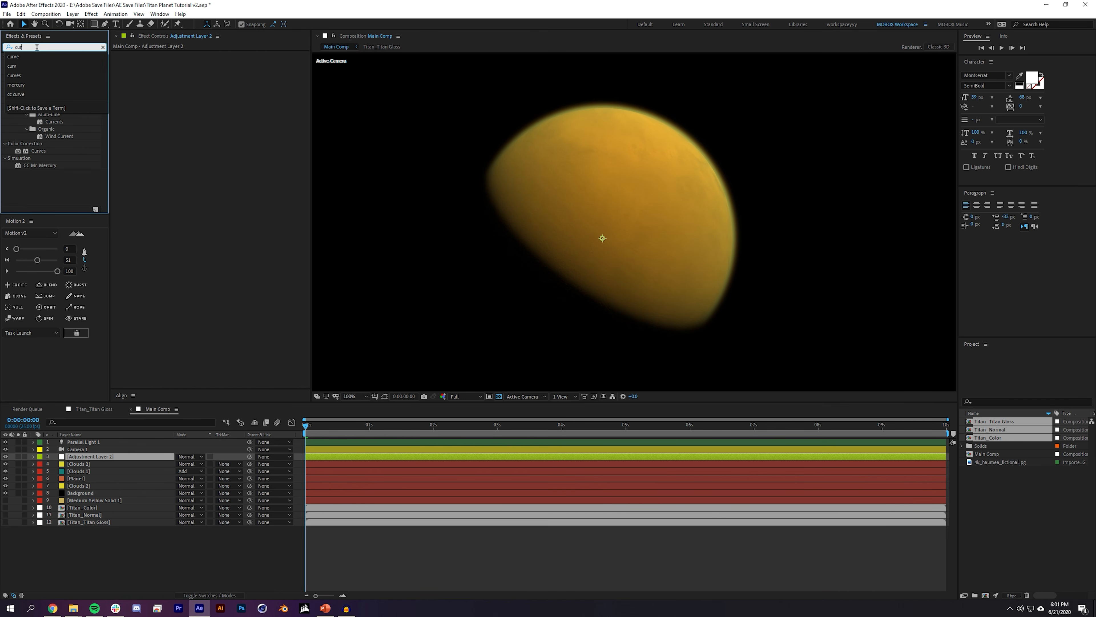
{"action": "type", "text": "v"}
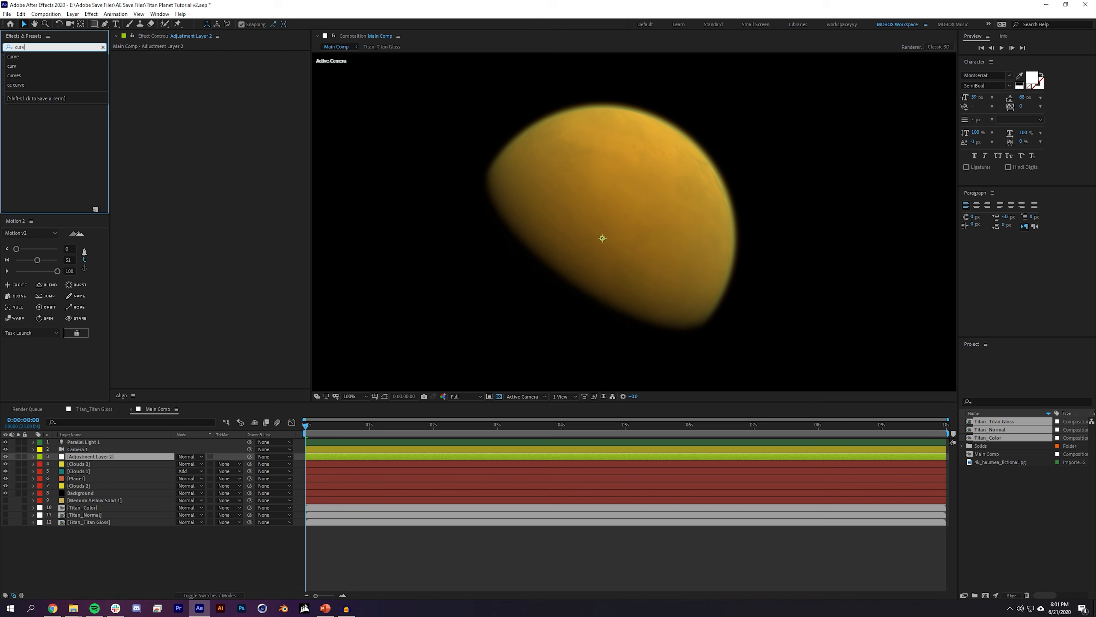
{"action": "key", "text": "alt+Tab"}
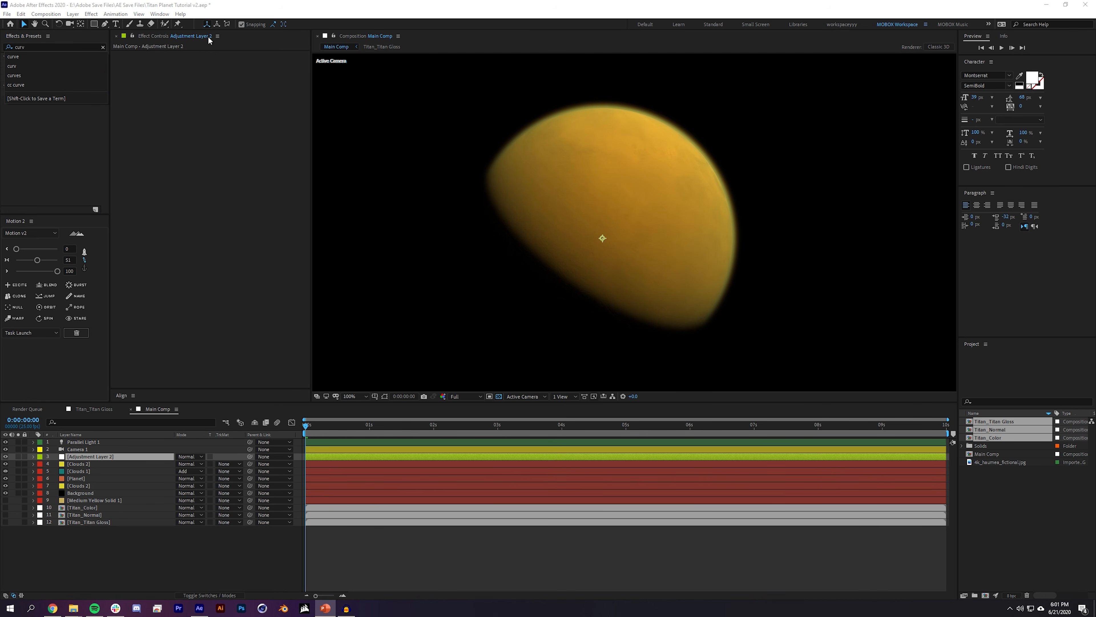
{"action": "left_click", "coordinate": [33, 94]}
{"action": "left_click_drag", "start_coordinate": [35, 92], "coordinate": [176, 104]}
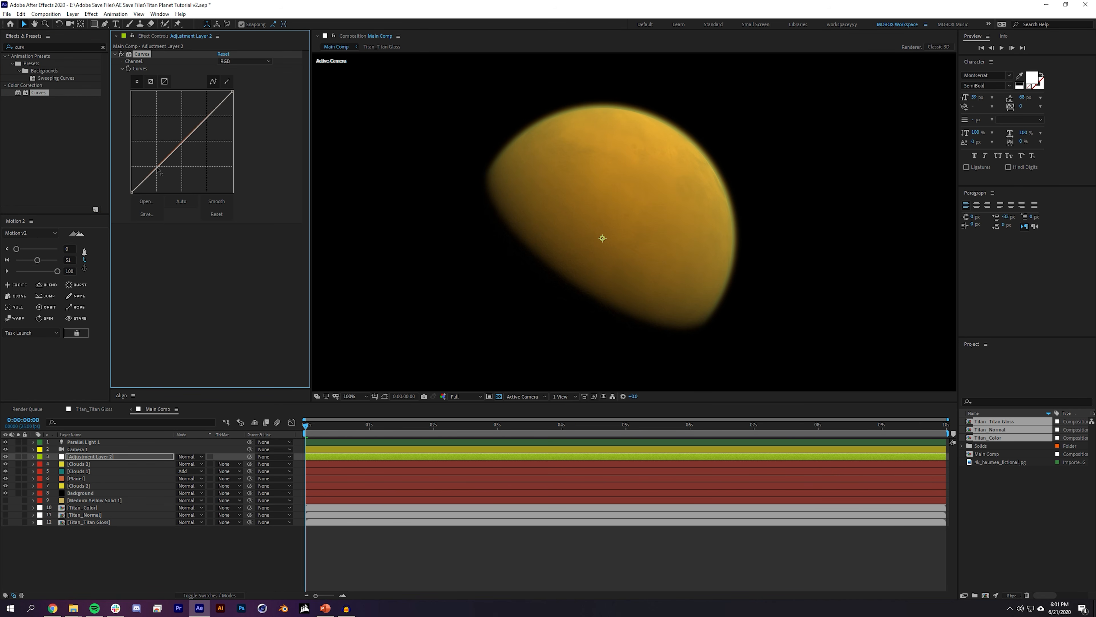
Step: Shape the RGB curve into a gentle S by lowering the shadows and raising the highlights
{"action": "left_click_drag", "start_coordinate": [165, 173], "coordinate": [159, 173]}
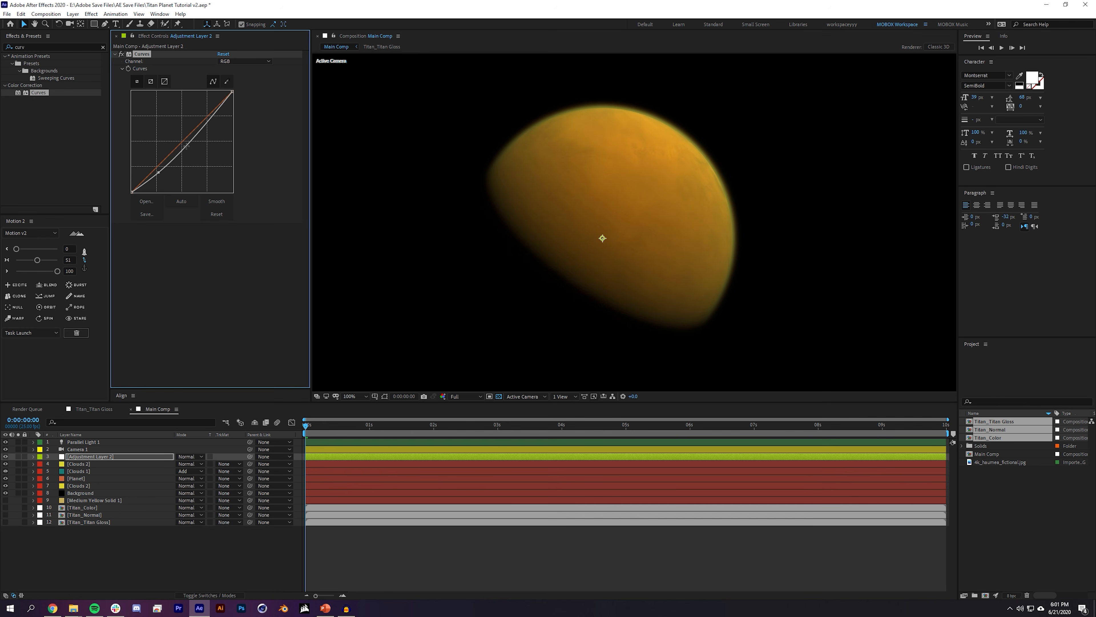
{"action": "left_click_drag", "start_coordinate": [208, 121], "coordinate": [201, 114]}
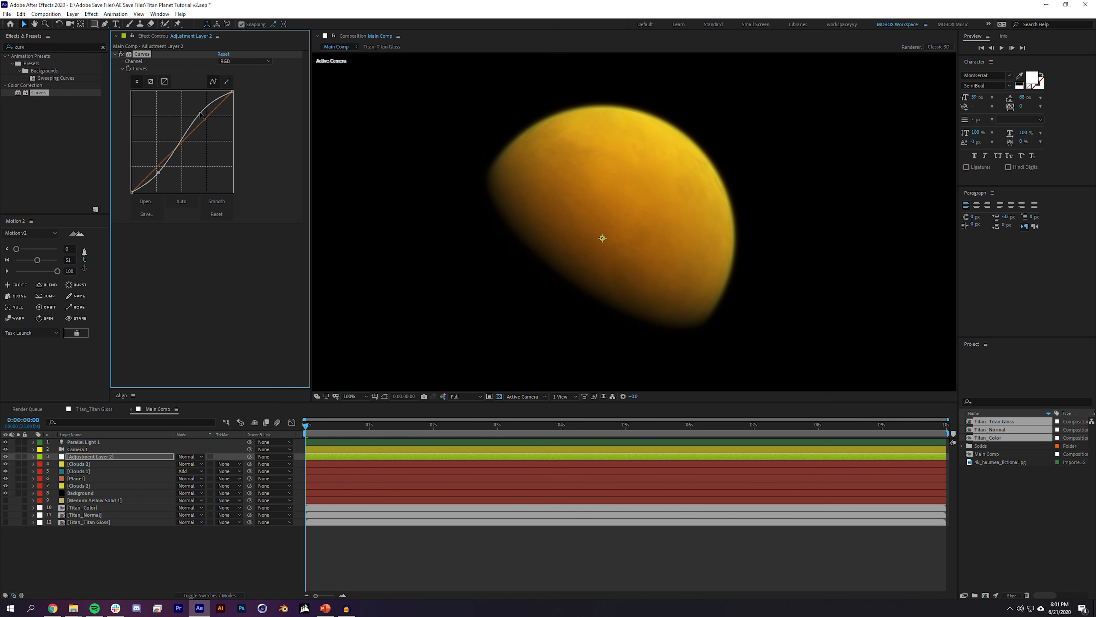
{"action": "left_click", "coordinate": [511, 505]}
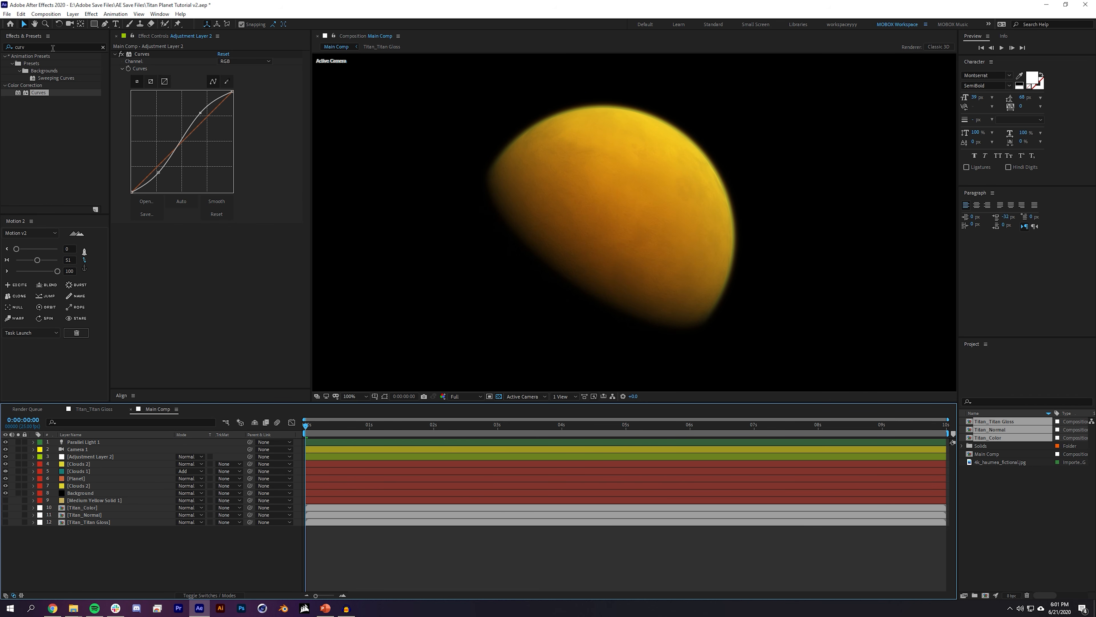
Step: Find the Color Balance (HLS) effect and apply it to the adjustment layer beneath Curves
{"action": "left_click", "coordinate": [56, 46]}
{"action": "key", "text": "BackSpace"}
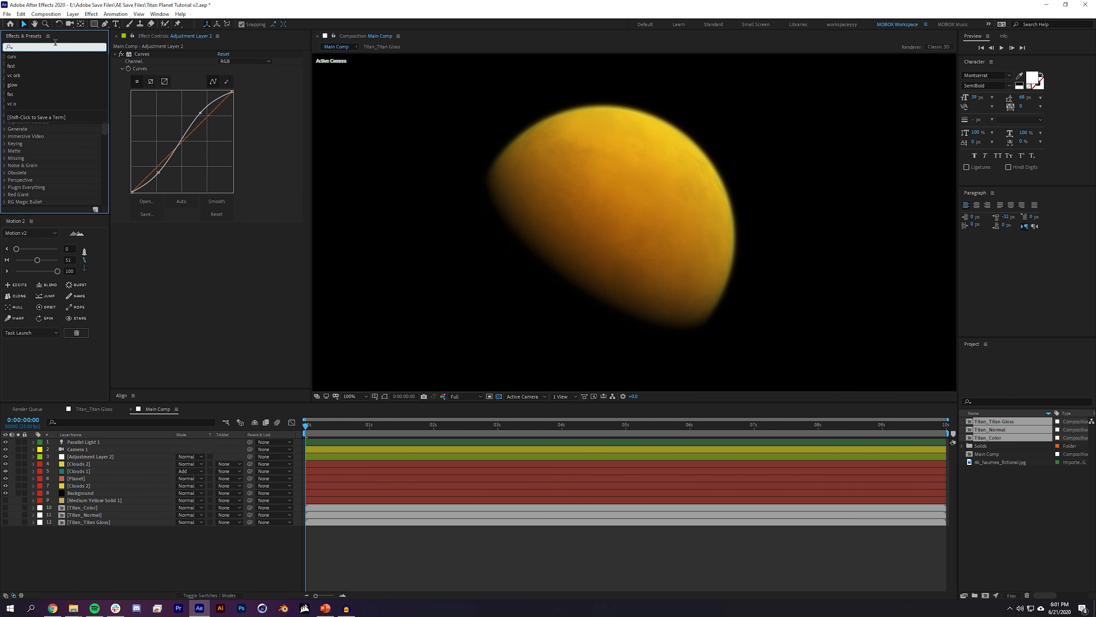
{"action": "type", "text": "color ba;"}
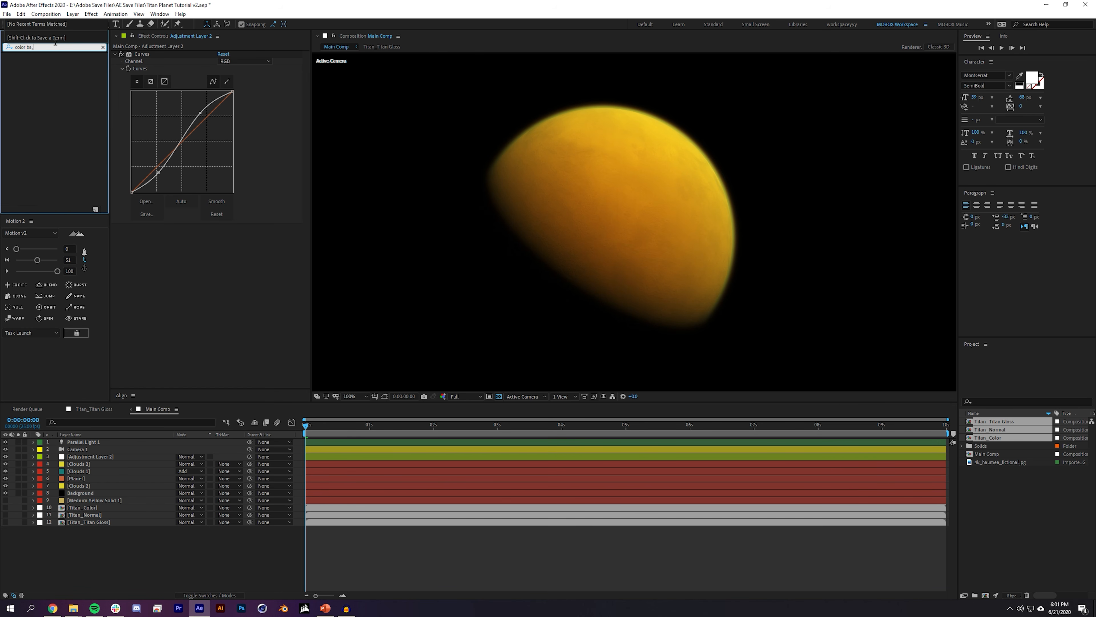
{"action": "key", "text": "BackSpace"}
{"action": "left_click_drag", "start_coordinate": [51, 70], "coordinate": [213, 262]}
Step: Set the Lightness of the adjustment layer's Color Balance (HLS) effect to -5
{"action": "left_click", "coordinate": [221, 258]}
{"action": "type", "text": "-5"}
{"action": "key", "text": "Return"}
{"action": "key", "text": "Tab"}
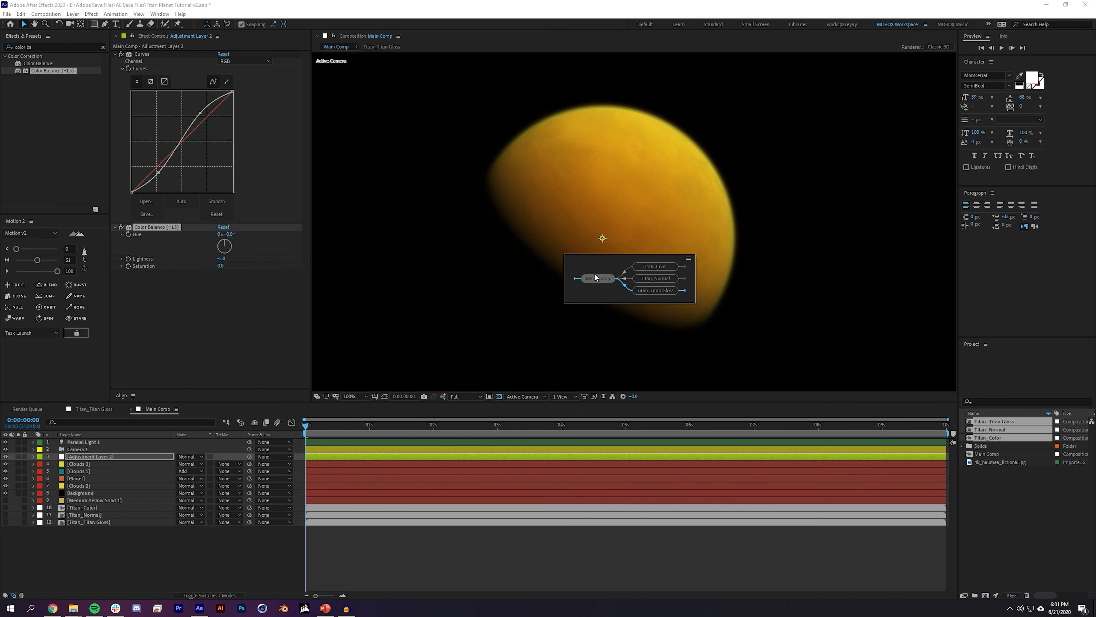
{"action": "left_click", "coordinate": [262, 308]}
Step: Reduce the Saturation of the Color Balance (HLS) effect, trying different amounts and settling on -25
{"action": "left_click", "coordinate": [221, 266]}
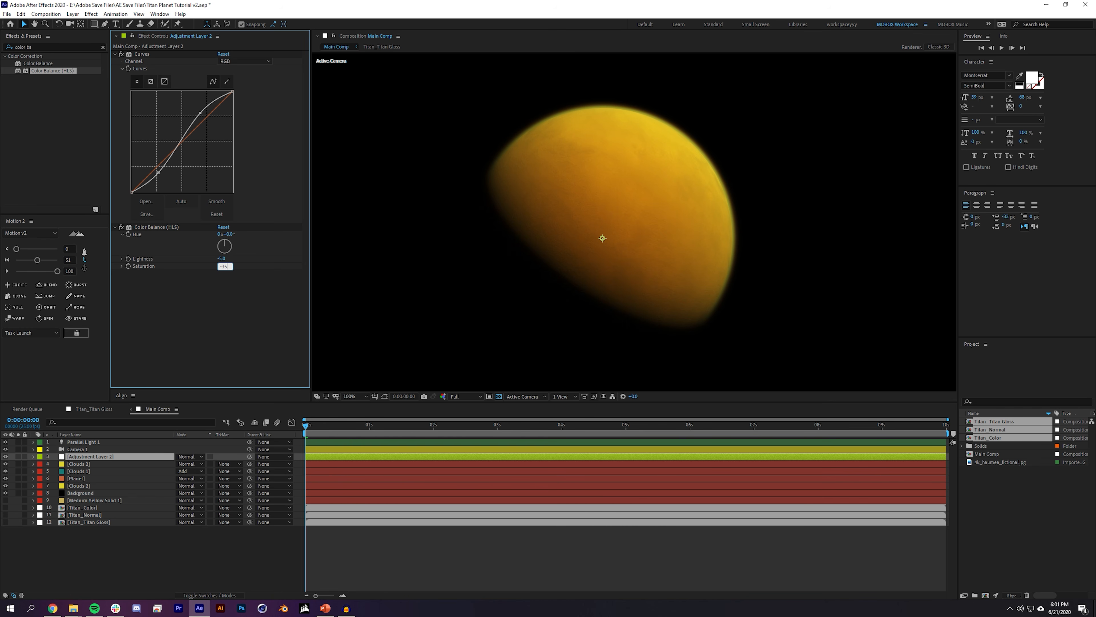
{"action": "type", "text": "-35"}
{"action": "key", "text": "Return"}
{"action": "left_click_drag", "start_coordinate": [224, 265], "coordinate": [200, 269]}
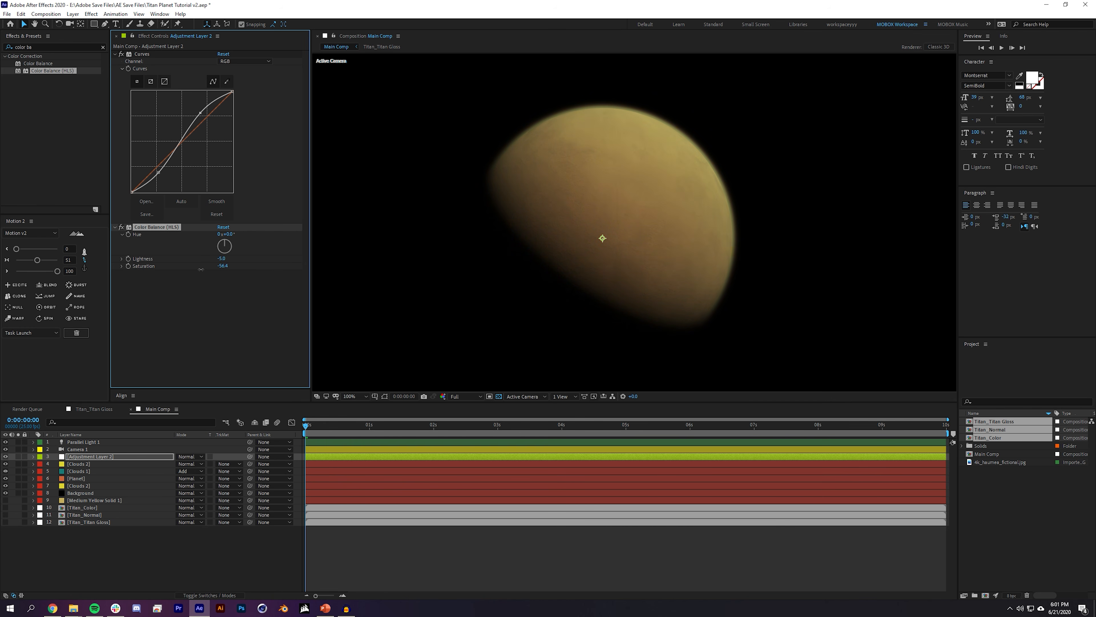
{"action": "left_click_drag", "start_coordinate": [267, 260], "coordinate": [317, 264]}
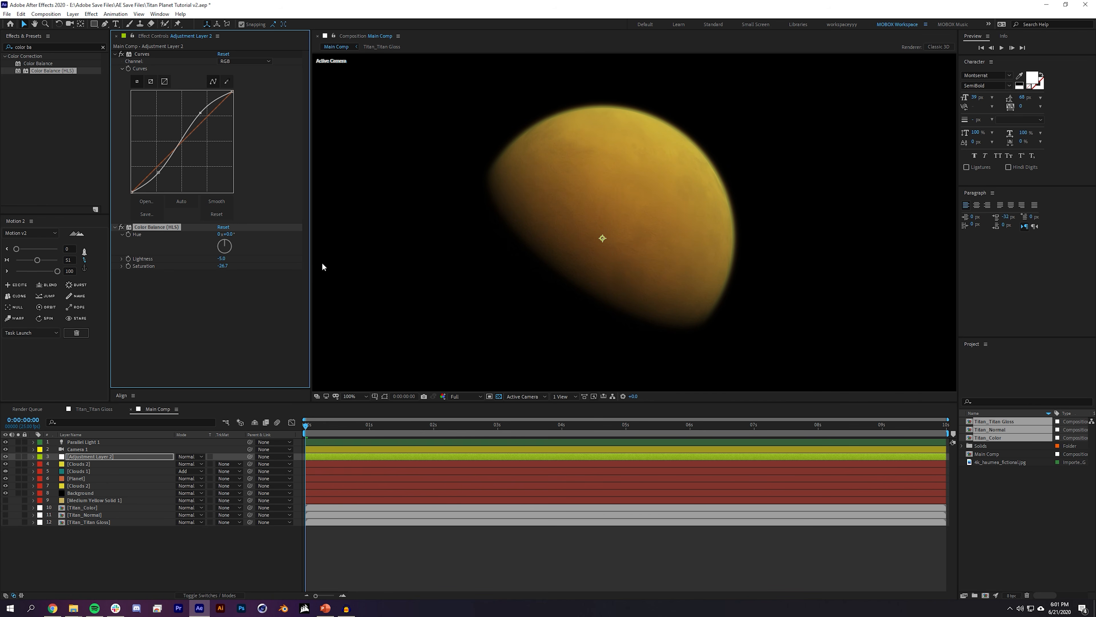
{"action": "left_click", "coordinate": [222, 266]}
{"action": "type", "text": "-20"}
{"action": "key", "text": "Return"}
{"action": "left_click", "coordinate": [218, 545]}
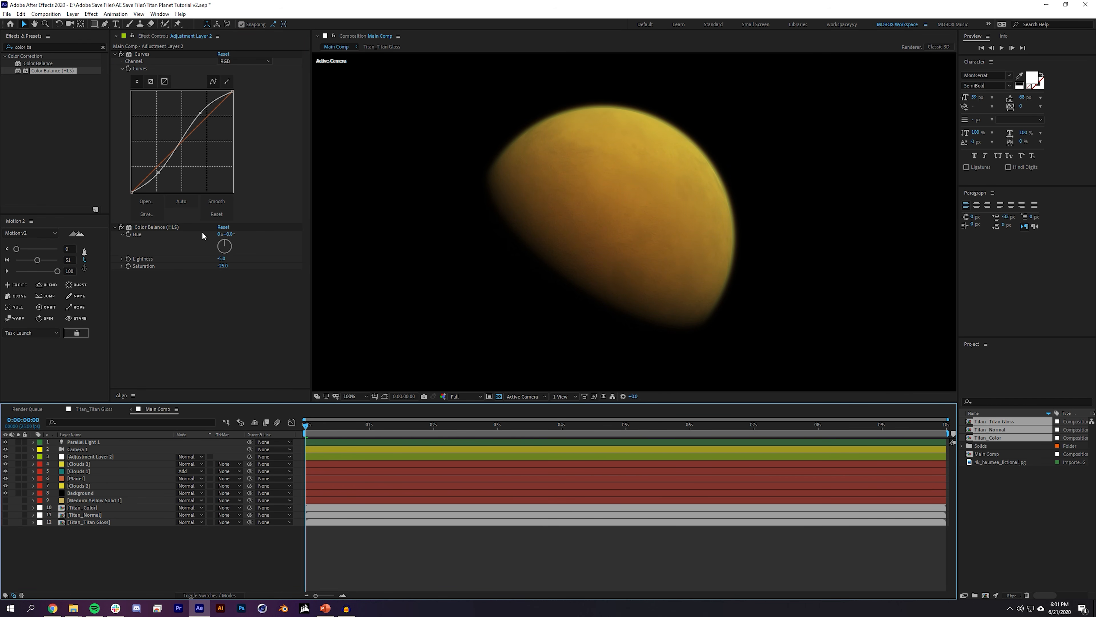
Step: Find the Noise effect and apply it to the adjustment layer below Color Balance (HLS)
{"action": "left_click", "coordinate": [65, 47]}
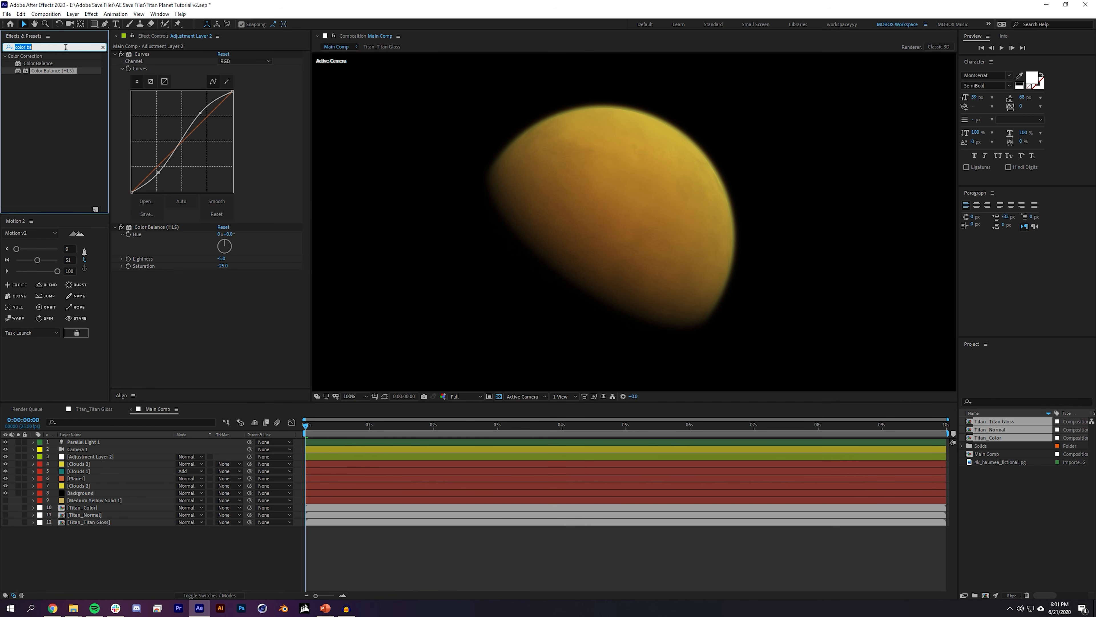
{"action": "type", "text": "noise"}
{"action": "key", "text": "Return"}
{"action": "left_click_drag", "start_coordinate": [37, 92], "coordinate": [208, 302]}
Step: Set the Amount of Noise to 8% and inspect the grain on the planet up close
{"action": "left_click", "coordinate": [221, 280]}
{"action": "key", "text": "Return"}
{"action": "left_click", "coordinate": [173, 543]}
{"action": "scroll", "coordinate": [861, 252], "scroll_direction": "up", "scroll_amount": 1}
{"action": "left_click_drag", "start_coordinate": [861, 252], "coordinate": [668, 374]}
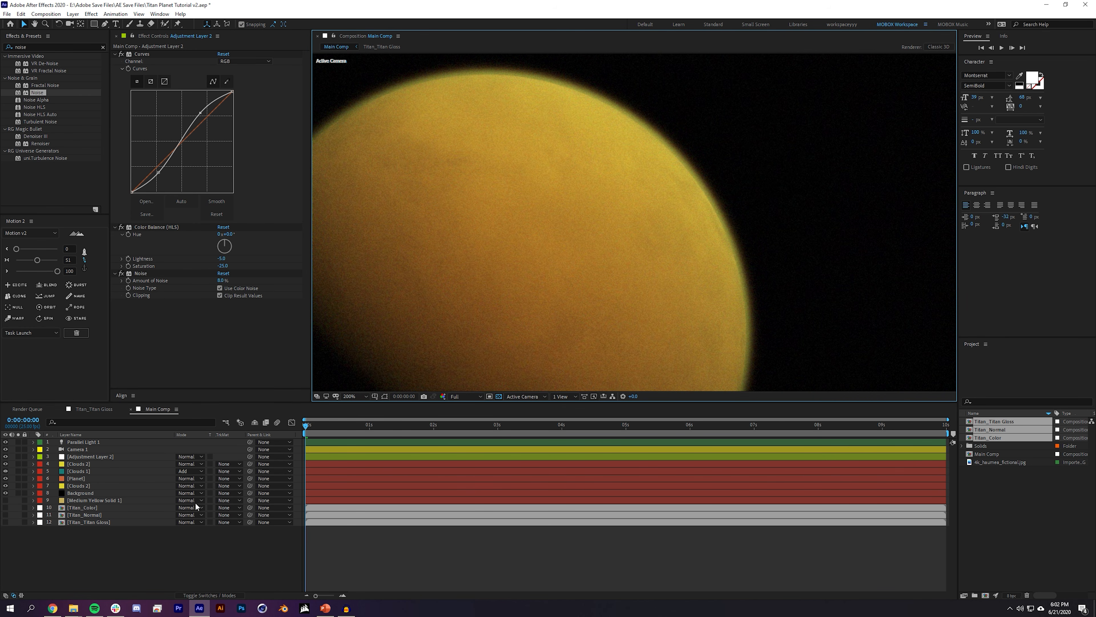
Step: Apply the Fill effect to the Background layer
{"action": "left_click", "coordinate": [79, 493]}
{"action": "left_click", "coordinate": [33, 48]}
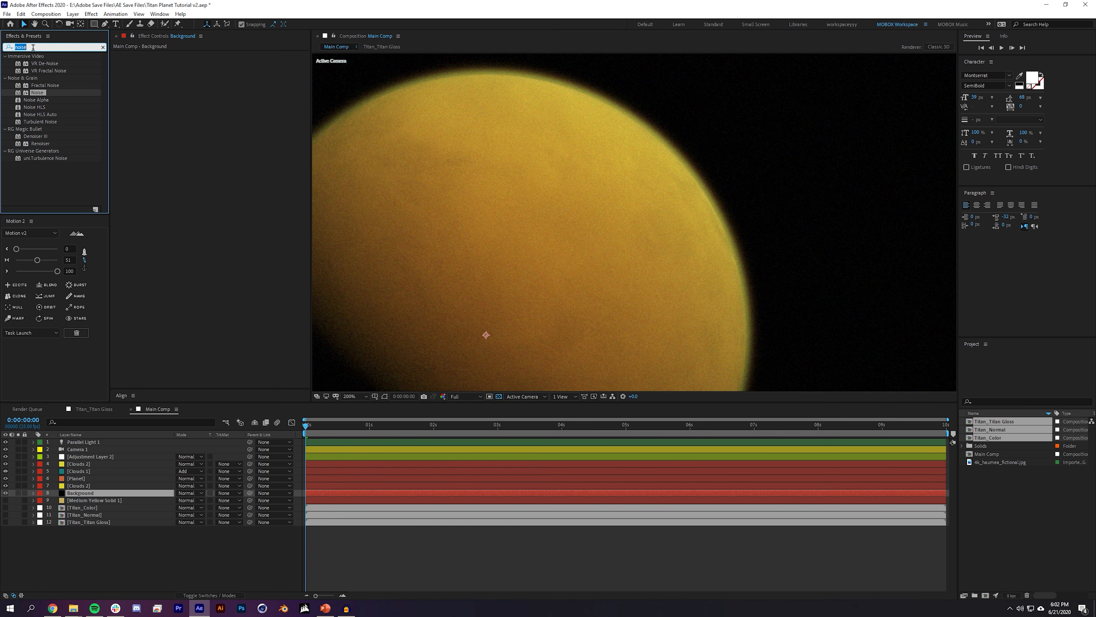
{"action": "type", "text": "fill"}
{"action": "left_click_drag", "start_coordinate": [33, 107], "coordinate": [112, 498]}
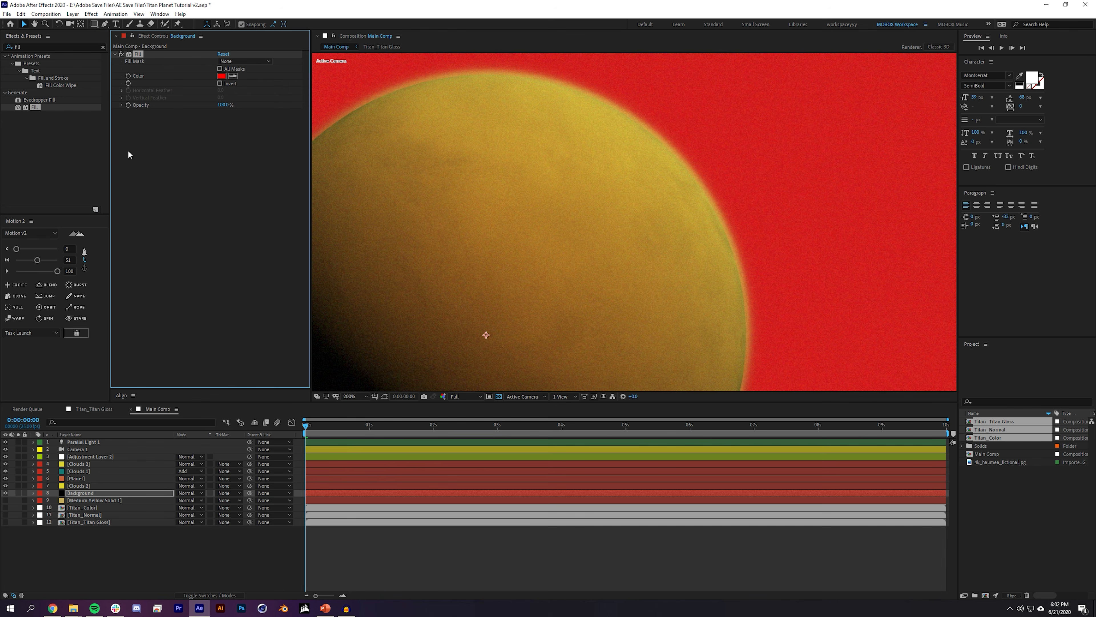
Step: Set the Background's Fill color to a very dark gray, about 111111, and compare it with the planet's dark side
{"action": "left_click", "coordinate": [221, 76]}
{"action": "mouse_move", "coordinate": [26, 82]}
{"action": "left_mouse_down"}
{"action": "mouse_move", "coordinate": [6, 87]}
{"action": "mouse_move", "coordinate": [1, 127]}
{"action": "left_mouse_up"}
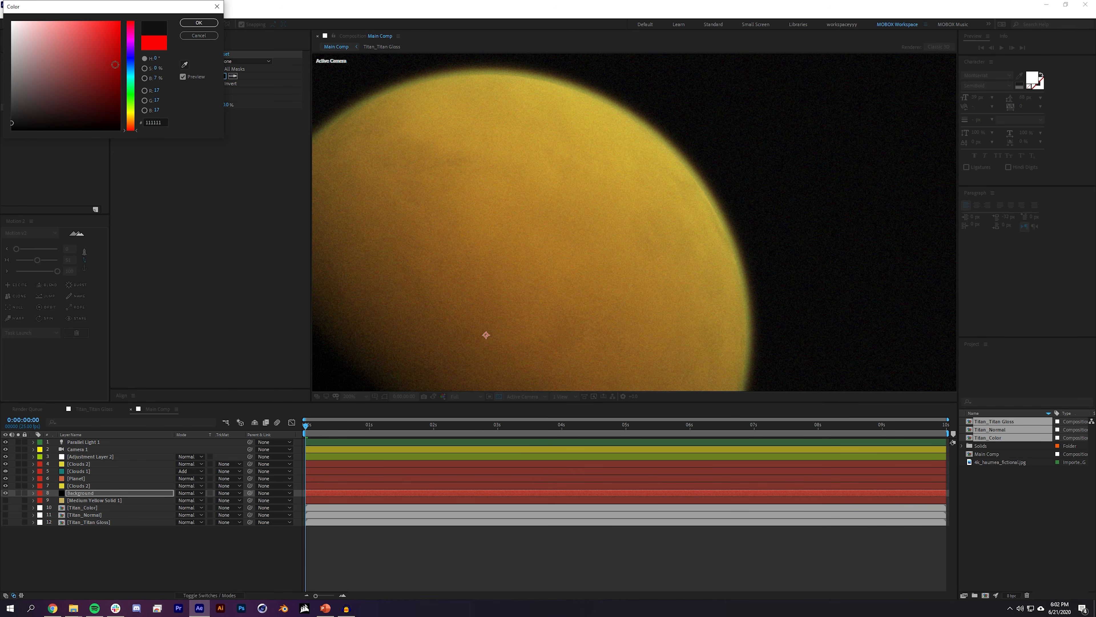
{"action": "left_click", "coordinate": [198, 23]}
{"action": "scroll", "coordinate": [558, 279], "scroll_direction": "down", "scroll_amount": 2}
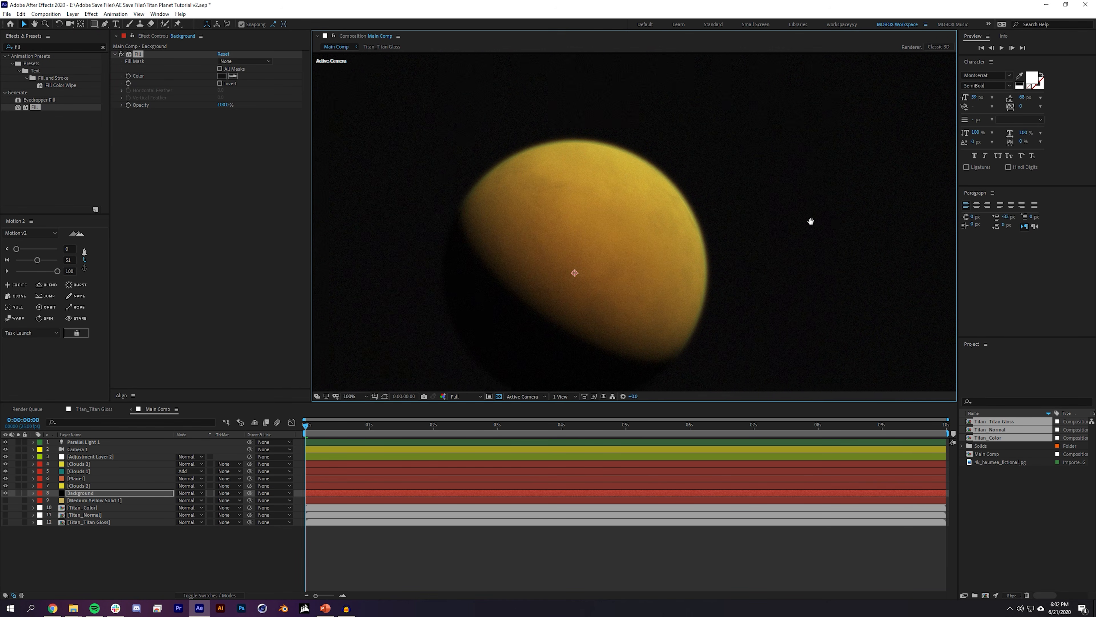
{"action": "scroll", "coordinate": [794, 228], "scroll_direction": "down", "scroll_amount": 2}
{"action": "left_click", "coordinate": [659, 544]}
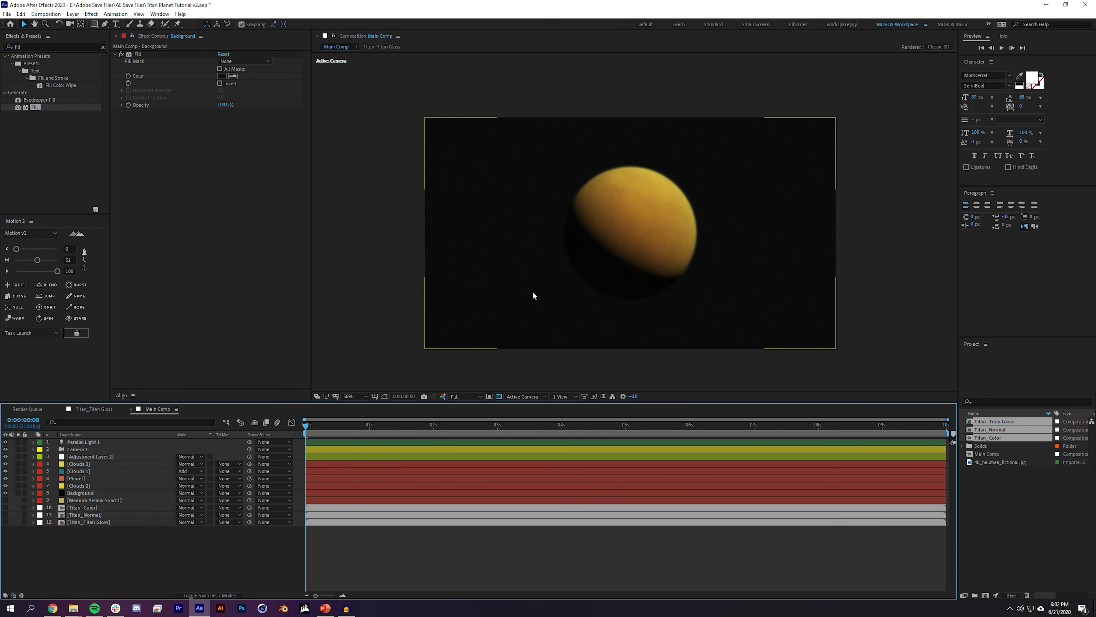
{"action": "scroll", "coordinate": [533, 296], "scroll_direction": "up", "scroll_amount": 4}
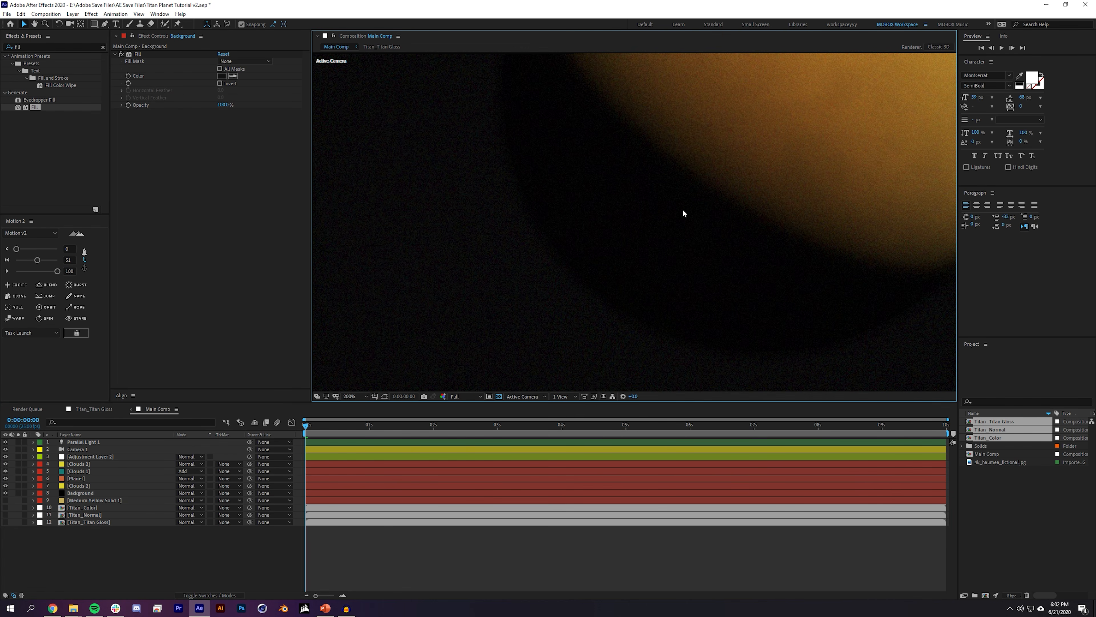
{"action": "scroll", "coordinate": [660, 223], "scroll_direction": "down", "scroll_amount": 2}
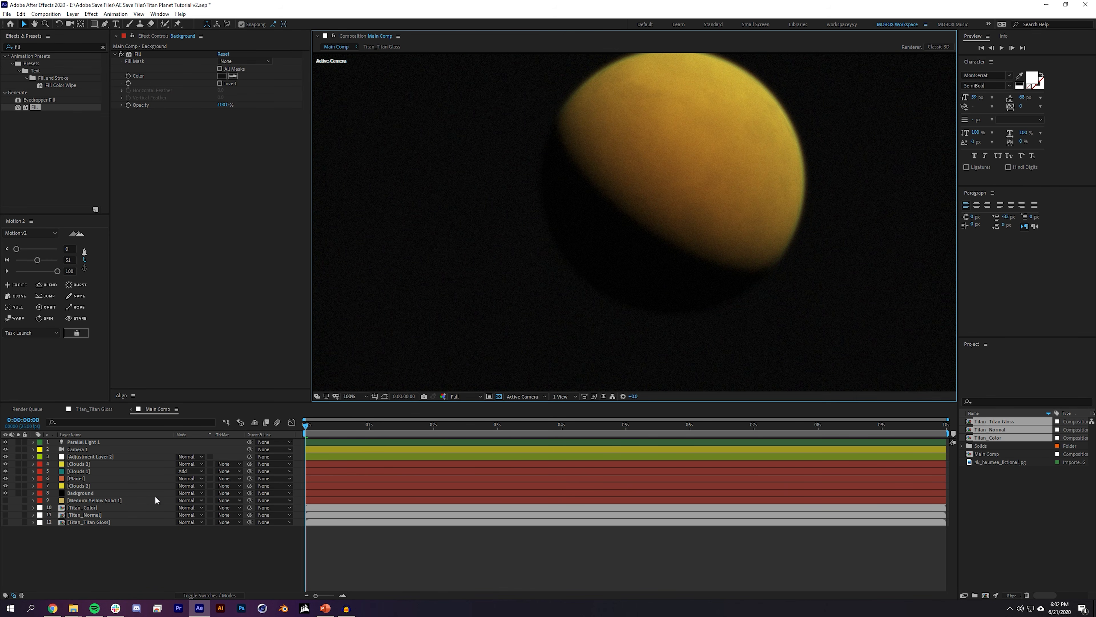
Step: Set the Background's Fill color to pure black (000000) and check the planet's shadow edge against it
{"action": "left_click", "coordinate": [81, 493]}
{"action": "left_click", "coordinate": [221, 75]}
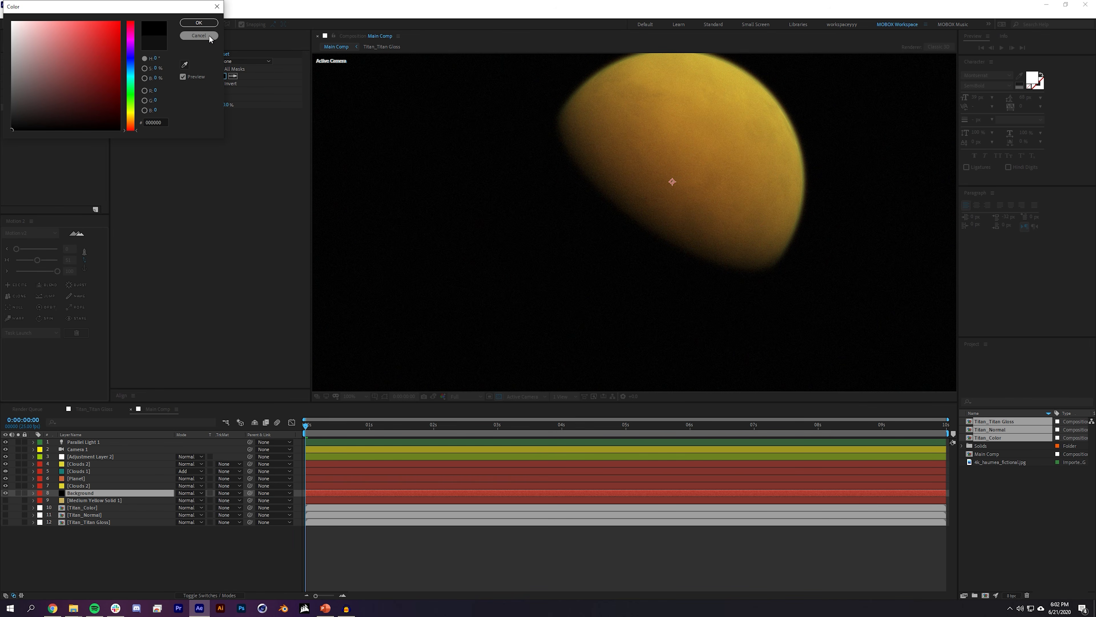
{"action": "left_click", "coordinate": [199, 22]}
{"action": "scroll", "coordinate": [731, 253], "scroll_direction": "up", "scroll_amount": 2}
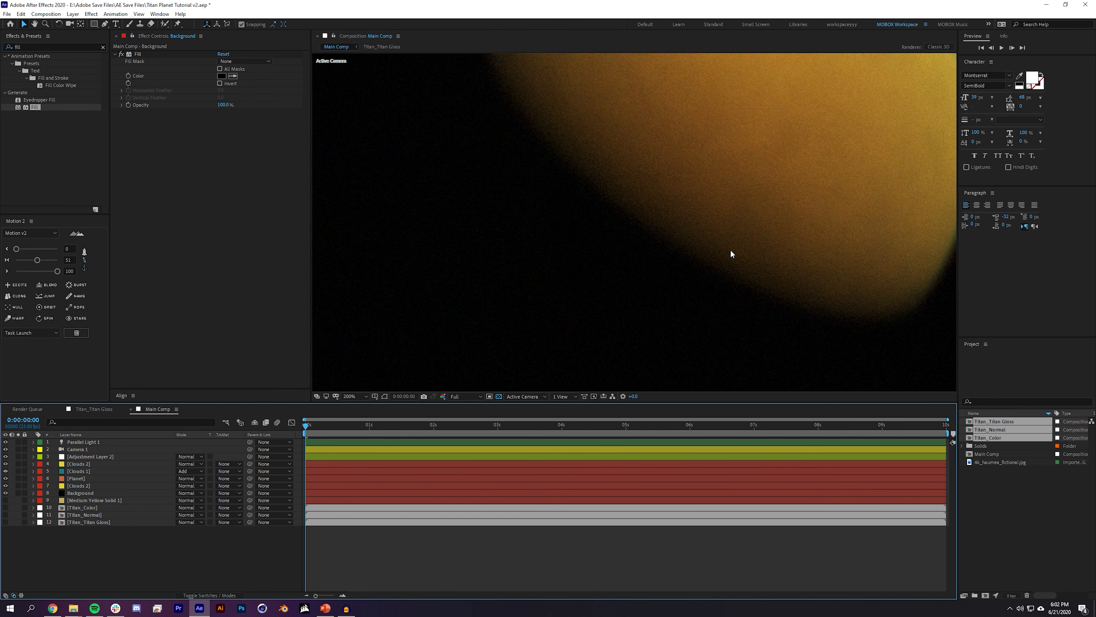
{"action": "scroll", "coordinate": [730, 252], "scroll_direction": "down", "scroll_amount": 2}
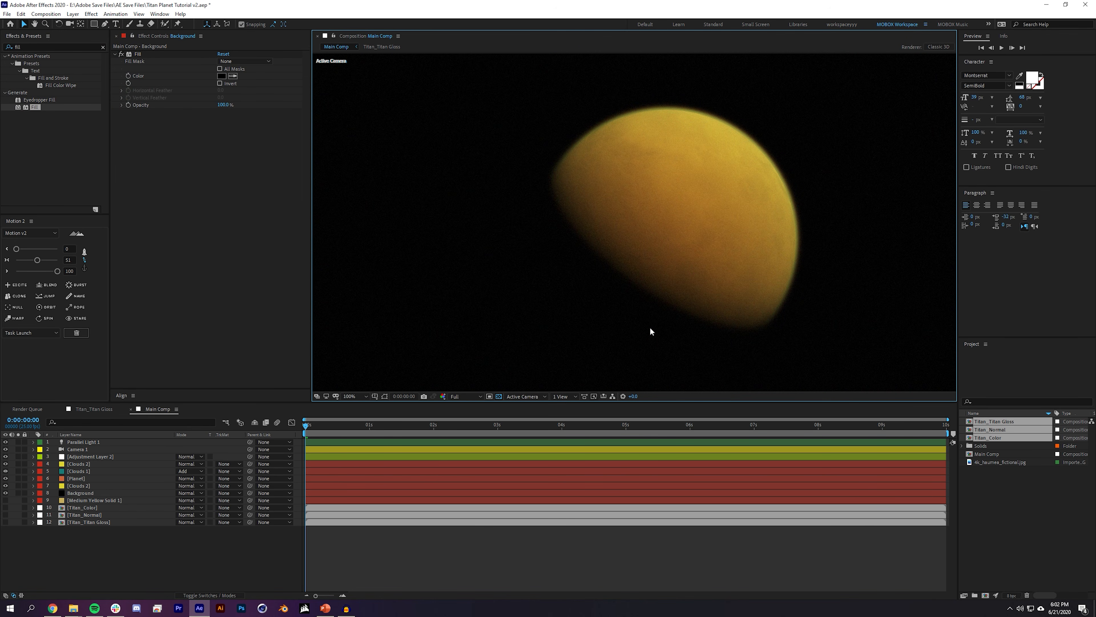
{"action": "scroll", "coordinate": [670, 326], "scroll_direction": "down", "scroll_amount": 2}
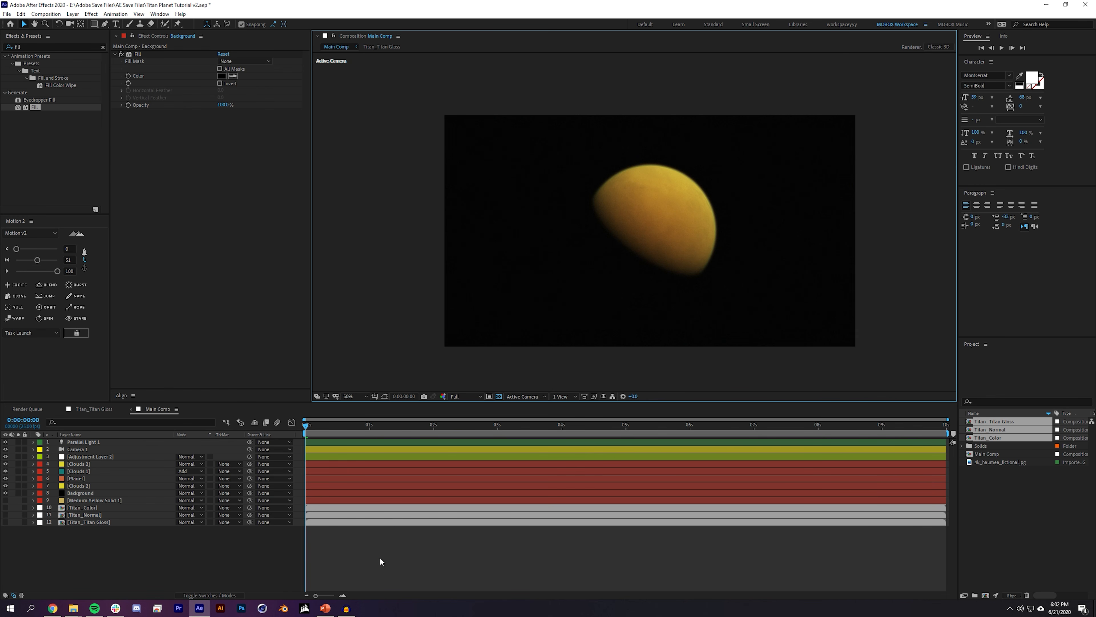
{"action": "scroll", "coordinate": [683, 286], "scroll_direction": "up", "scroll_amount": 2}
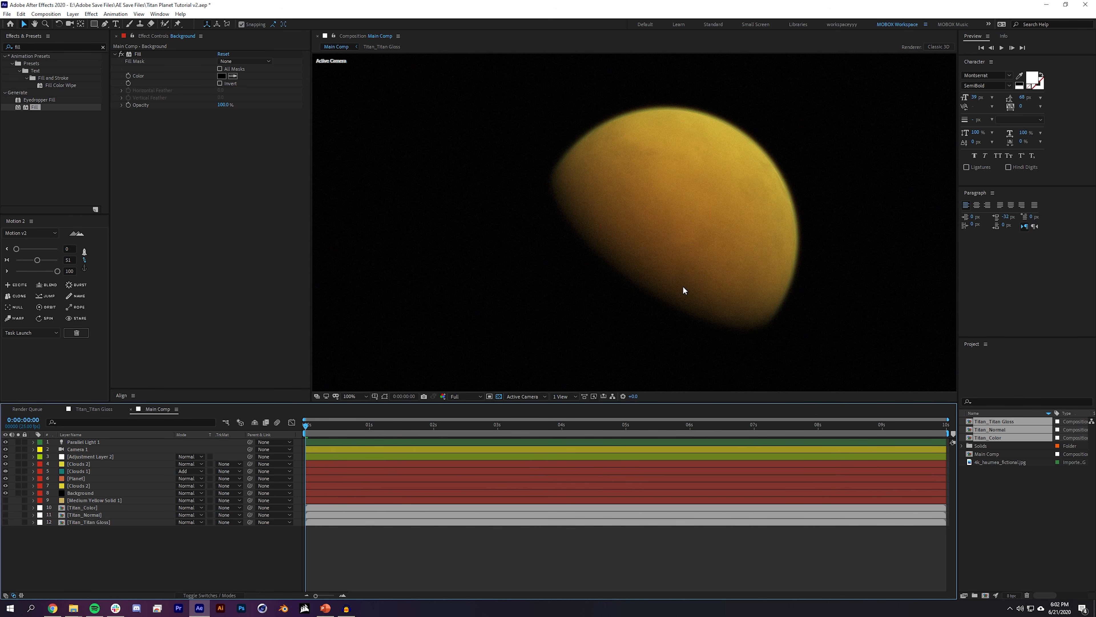
{"action": "scroll", "coordinate": [683, 285], "scroll_direction": "down", "scroll_amount": 2}
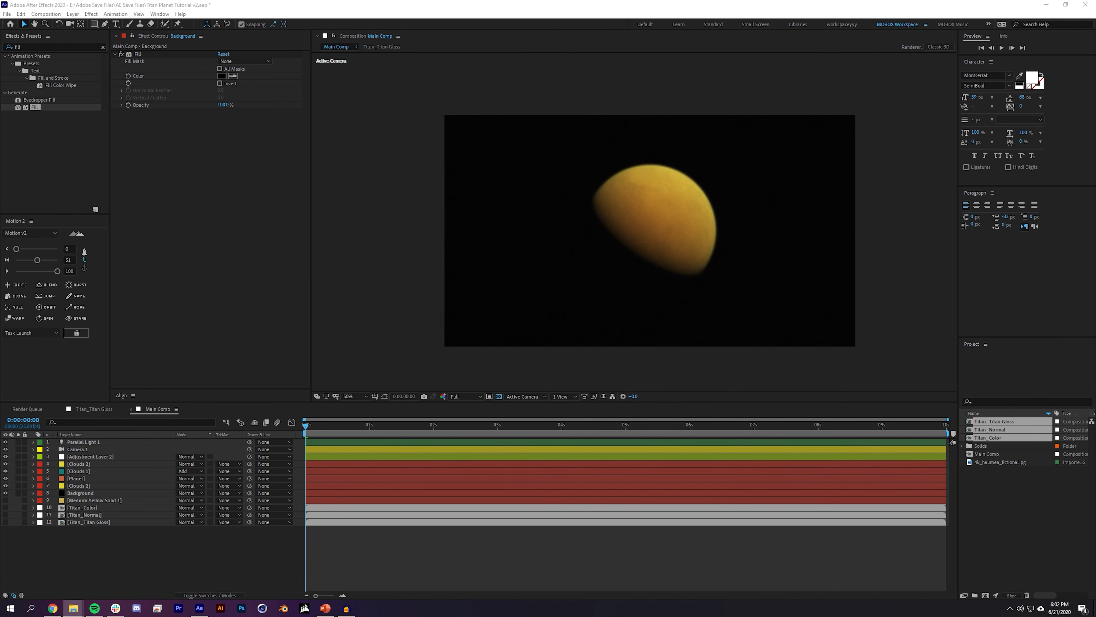
Step: Import the reference photo Real Titan.jpg and place it in Main Comp beside the planet
{"action": "left_click_drag", "start_coordinate": [1095, 523], "coordinate": [1055, 526]}
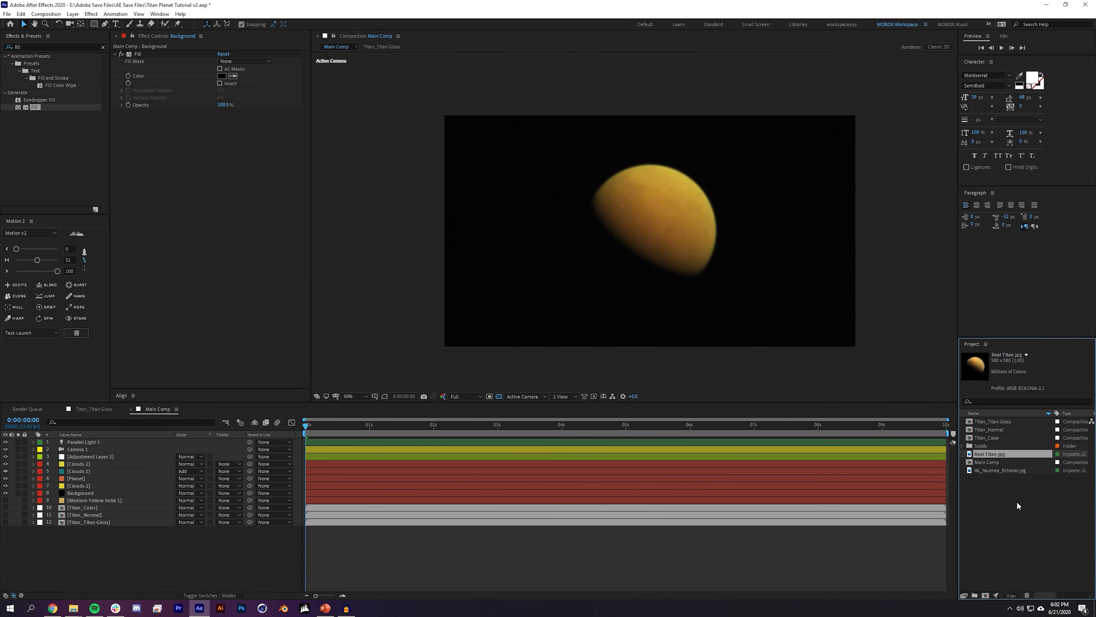
{"action": "left_click_drag", "start_coordinate": [1000, 453], "coordinate": [795, 225]}
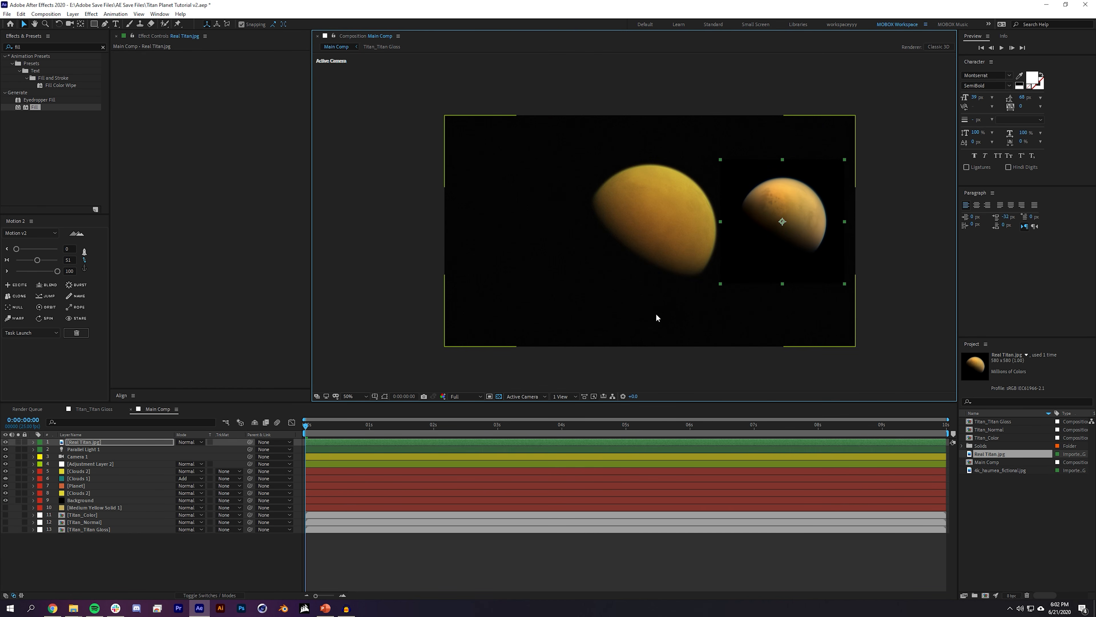
{"action": "left_click", "coordinate": [158, 555]}
Step: Scale the Real Titan.jpg layer to about 134.3% and move it to the left of the planet for comparison
{"action": "left_click", "coordinate": [140, 442]}
{"action": "key", "text": "s"}
{"action": "left_click_drag", "start_coordinate": [189, 449], "coordinate": [348, 437]}
{"action": "left_click_drag", "start_coordinate": [818, 220], "coordinate": [515, 232]}
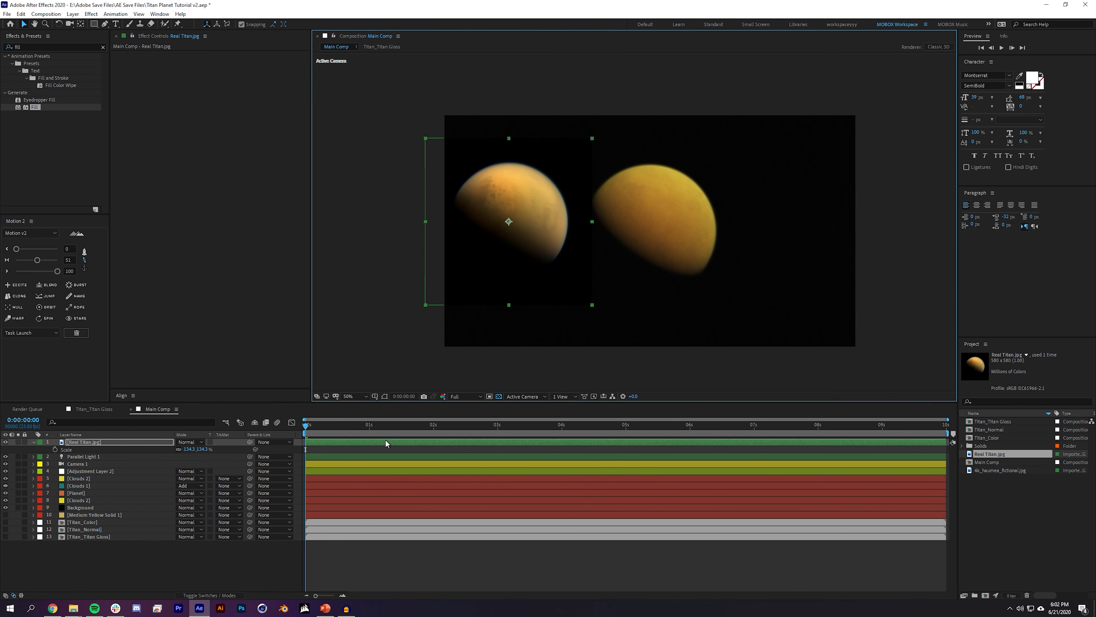
{"action": "scroll", "coordinate": [491, 320], "scroll_direction": "up", "scroll_amount": 1}
{"action": "left_click_drag", "start_coordinate": [579, 256], "coordinate": [653, 278]}
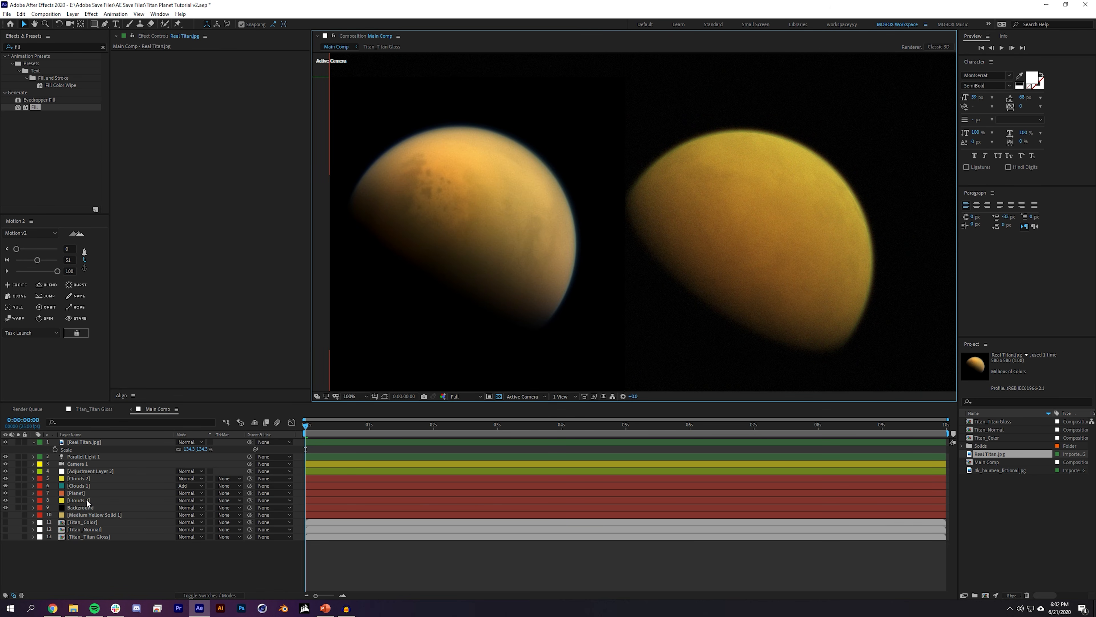
Step: Change the VC Orb Illumination Color of the Clouds 1 layer to cyan (00EAFF)
{"action": "left_click", "coordinate": [88, 487]}
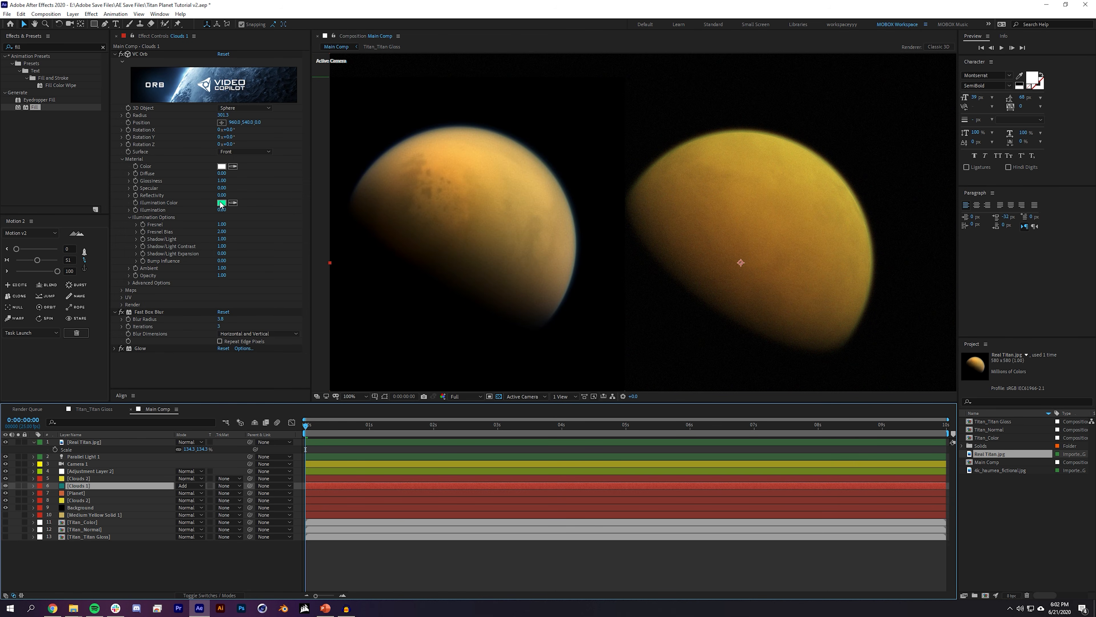
{"action": "left_click", "coordinate": [221, 202]}
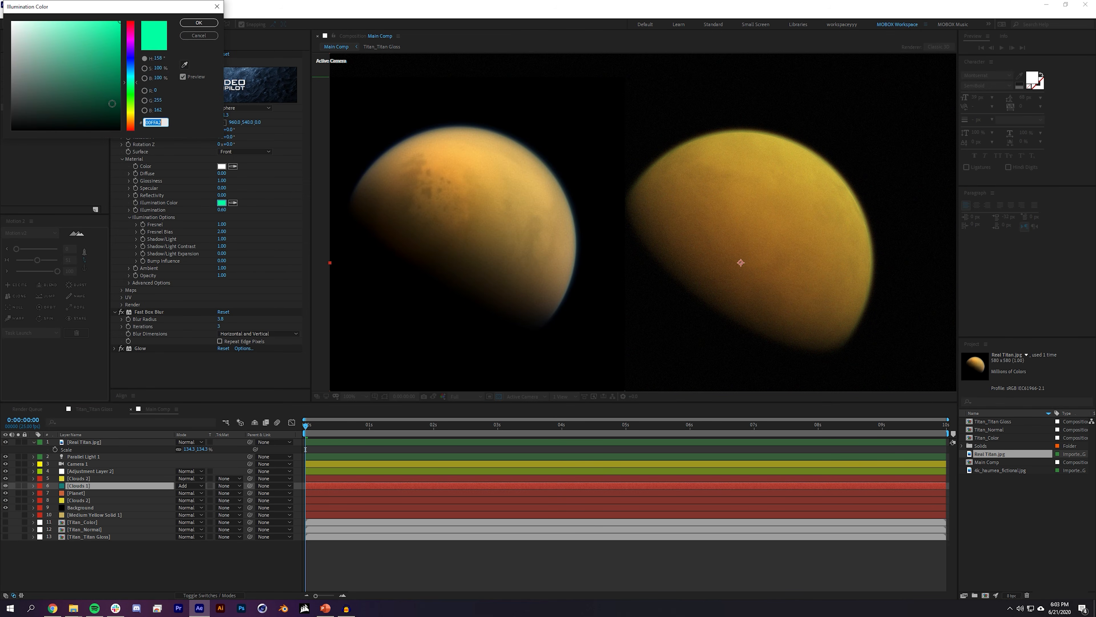
{"action": "left_click_drag", "start_coordinate": [136, 86], "coordinate": [140, 74]}
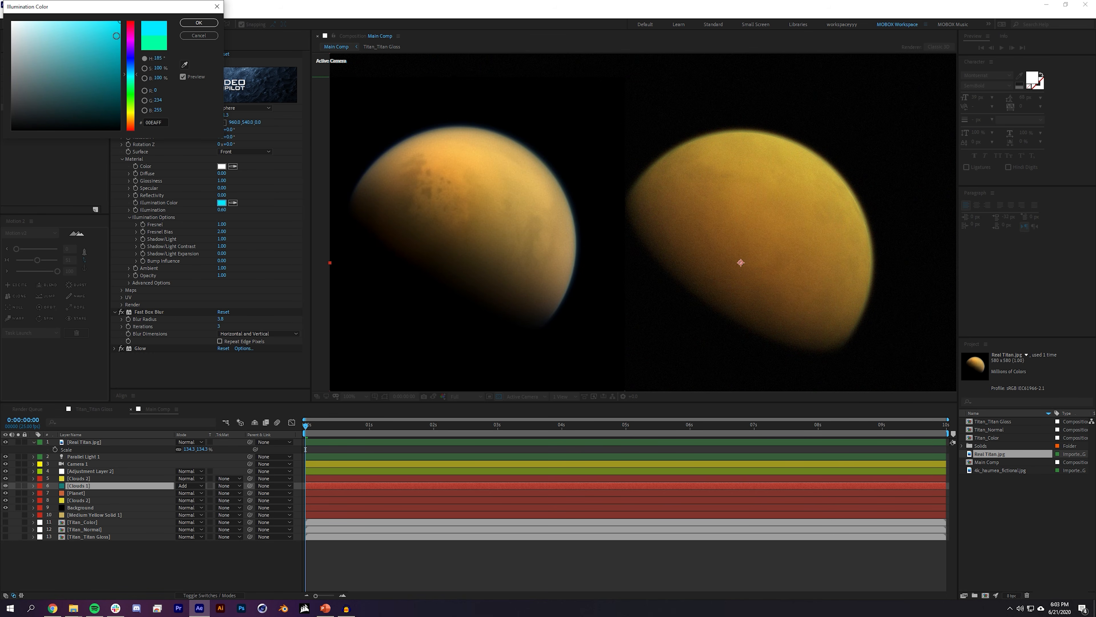
{"action": "left_click", "coordinate": [192, 24]}
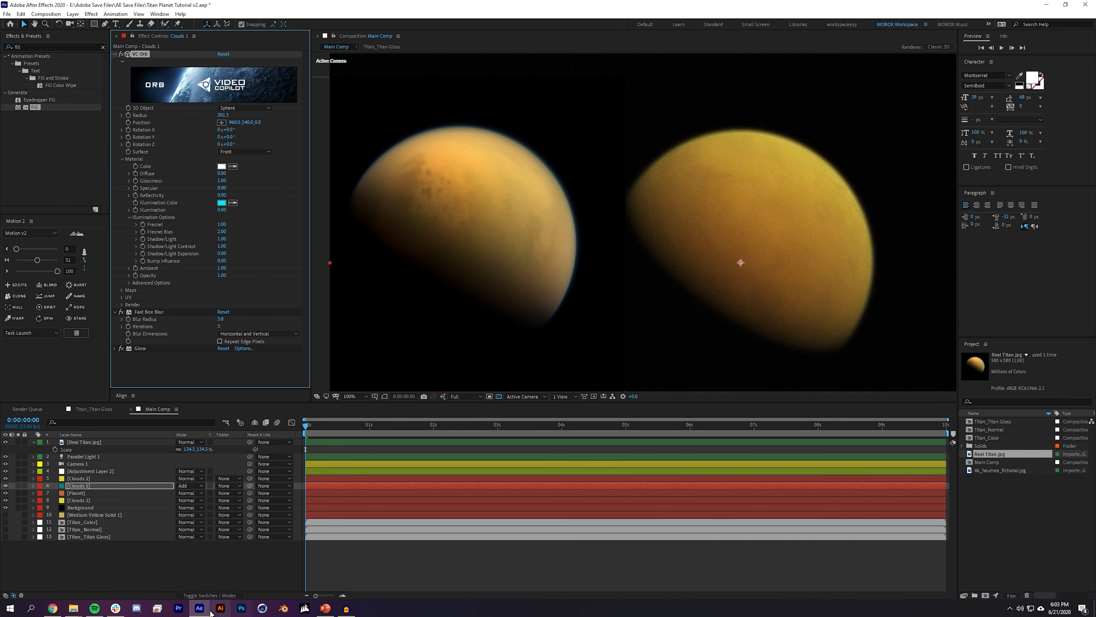
Step: Set the opacity of the upper Clouds 2 layer to 67%
{"action": "left_click", "coordinate": [93, 486]}
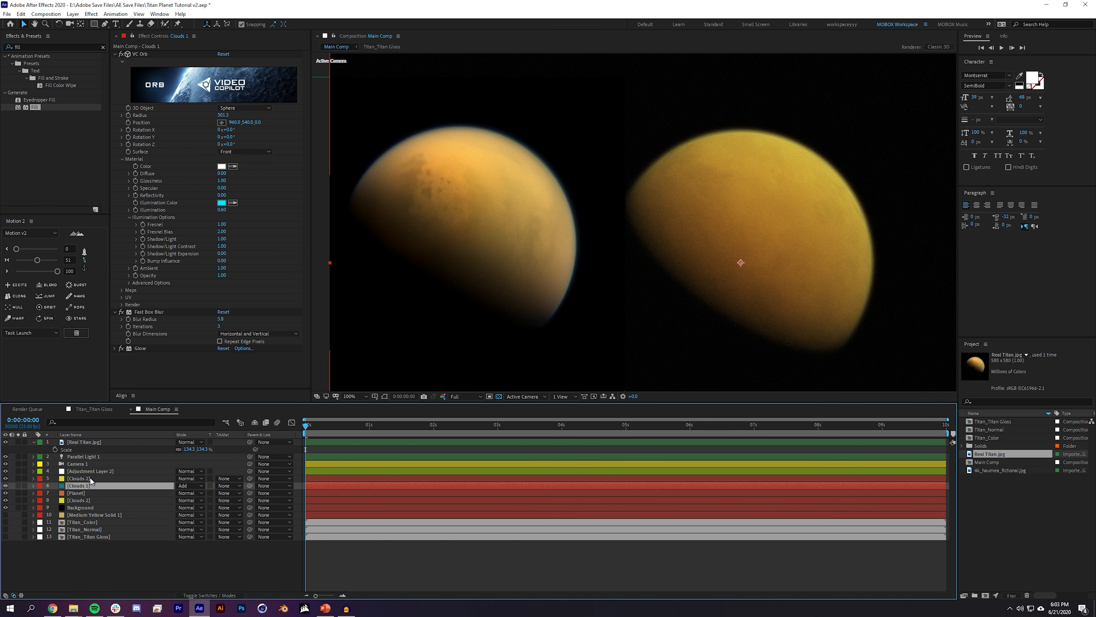
{"action": "left_click", "coordinate": [88, 478]}
{"action": "key", "text": "t"}
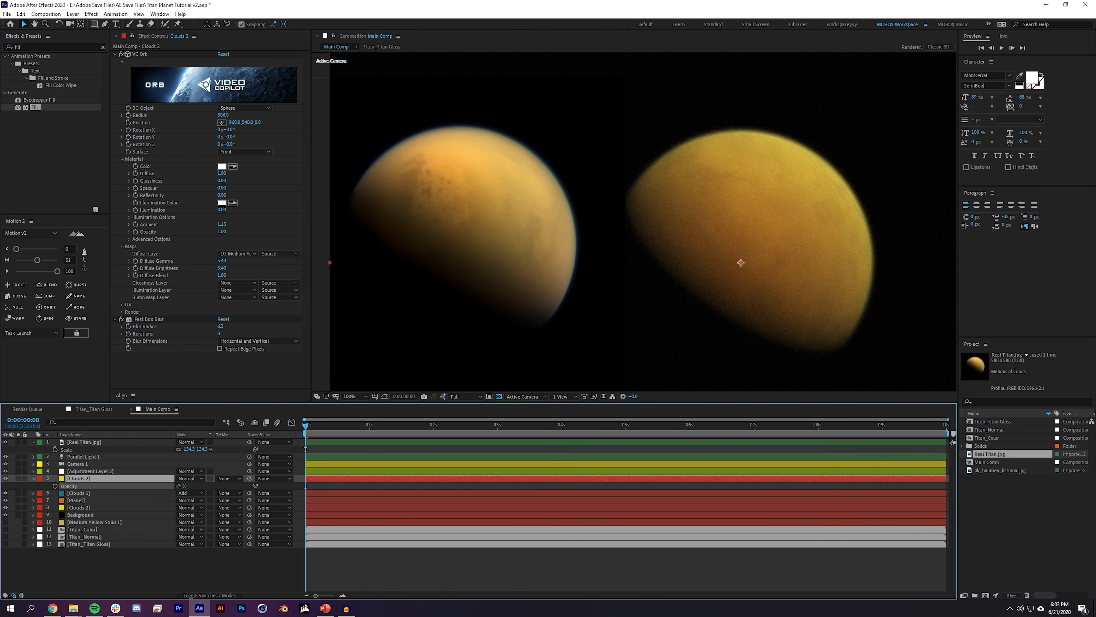
{"action": "left_click_drag", "start_coordinate": [169, 486], "coordinate": [169, 486]}
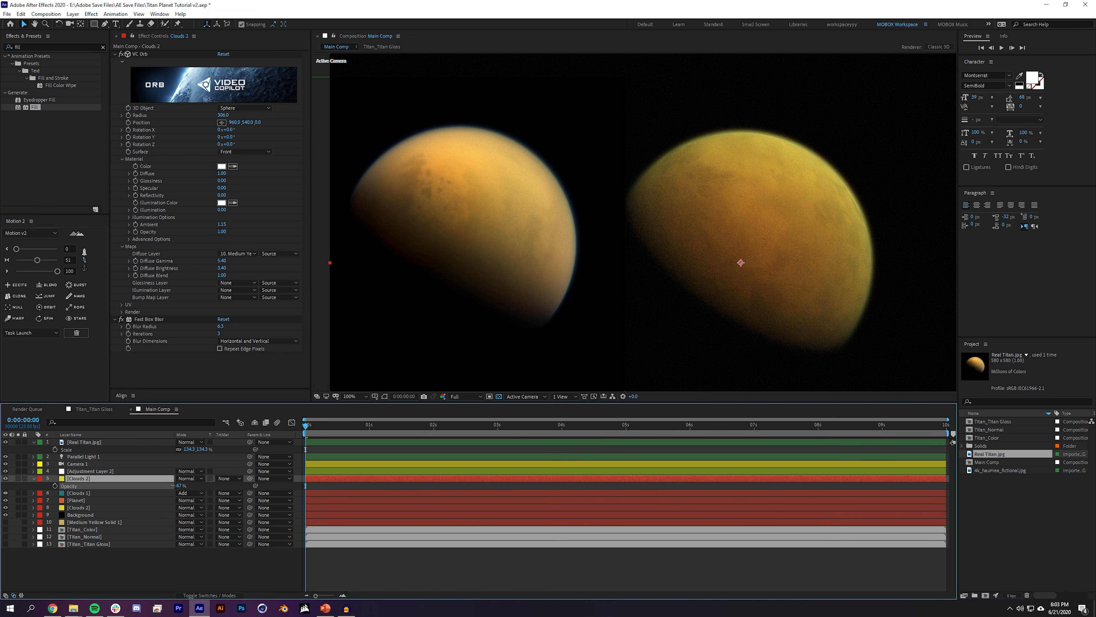
Step: Lower the Color Balance (HLS) Saturation of Adjustment Layer 2 to about -37.4
{"action": "left_click", "coordinate": [123, 471]}
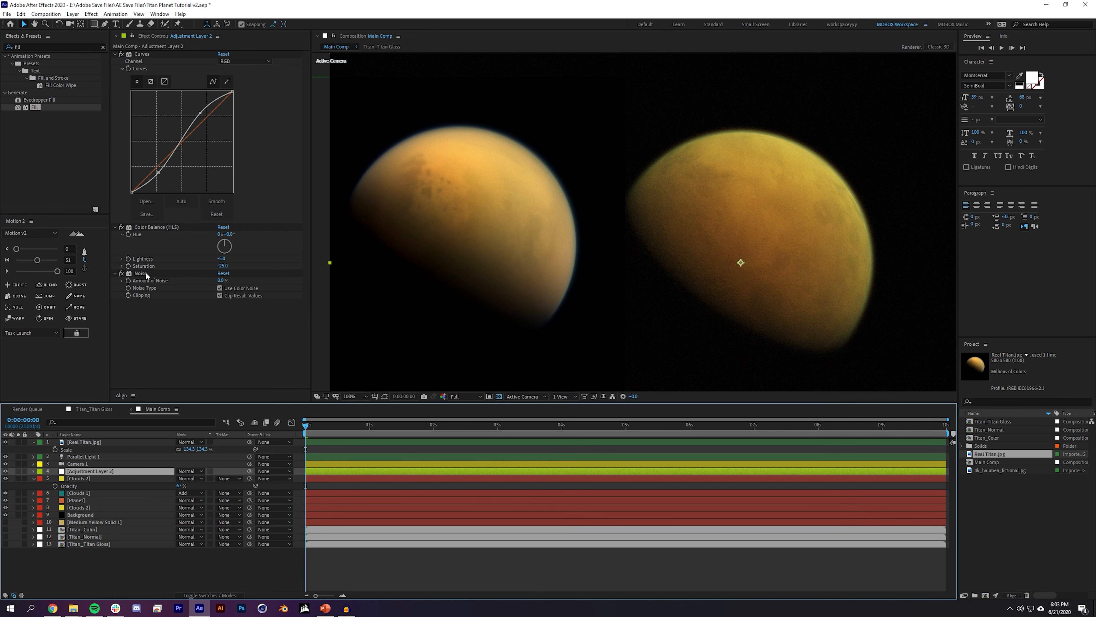
{"action": "left_click_drag", "start_coordinate": [227, 265], "coordinate": [187, 265]}
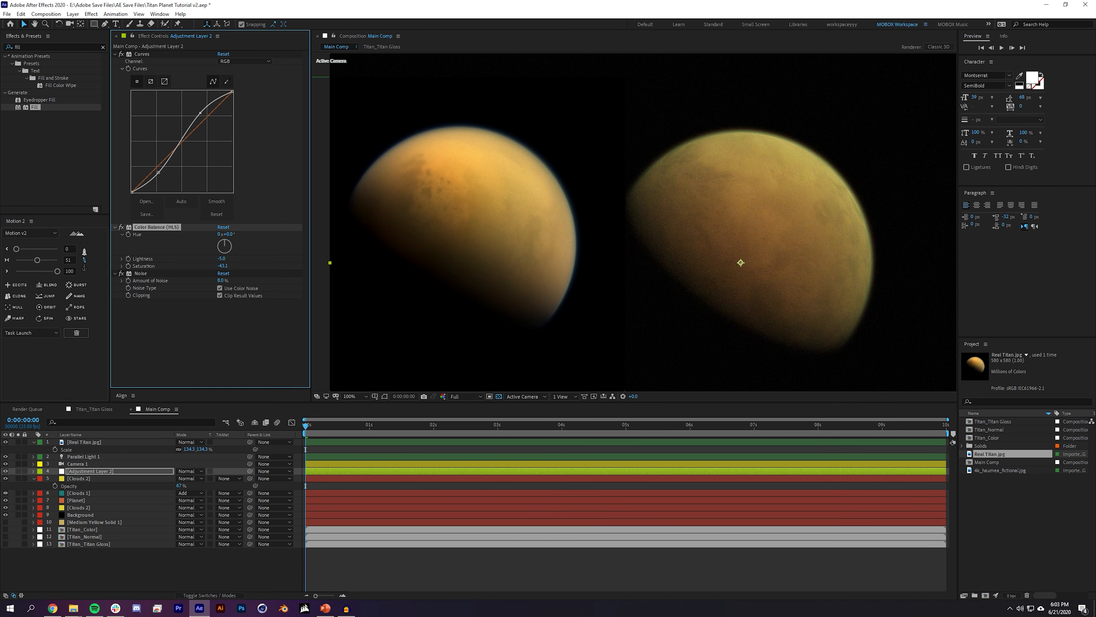
{"action": "scroll", "coordinate": [555, 260], "scroll_direction": "down", "scroll_amount": 1}
{"action": "scroll", "coordinate": [535, 244], "scroll_direction": "up", "scroll_amount": 1}
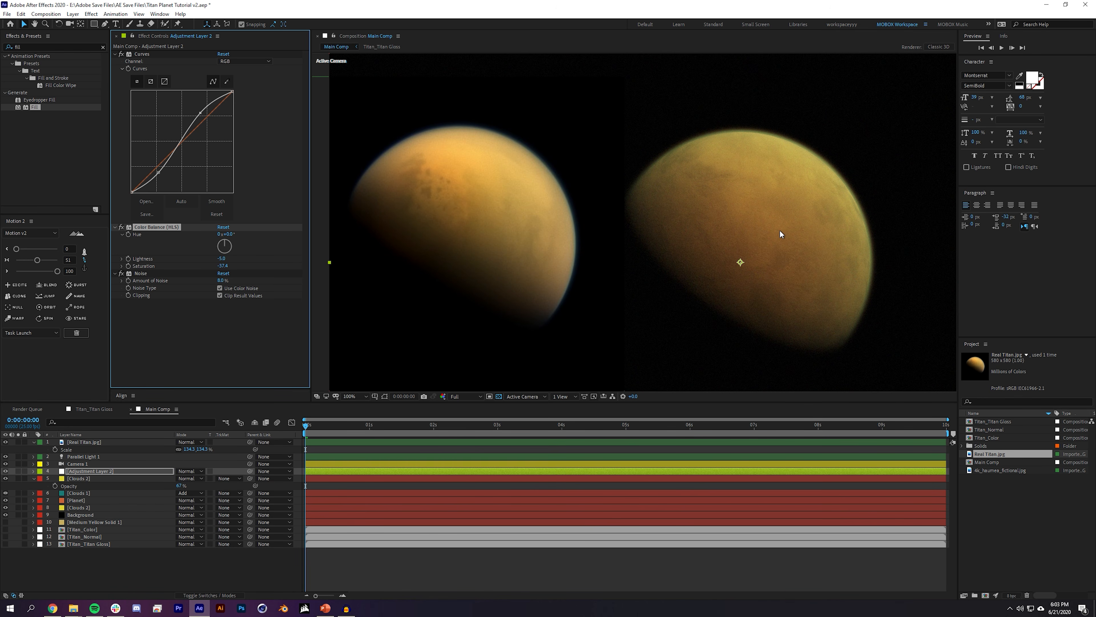
Step: Undo the saturation changes on Adjustment Layer 2 and the last opacity change of the upper Clouds 2 layer
{"action": "key", "text": "ctrl+z"}
{"action": "key", "text": "ctrl+z"}
{"action": "key", "text": "ctrl+z"}
{"action": "scroll", "coordinate": [708, 267], "scroll_direction": "down", "scroll_amount": 1}
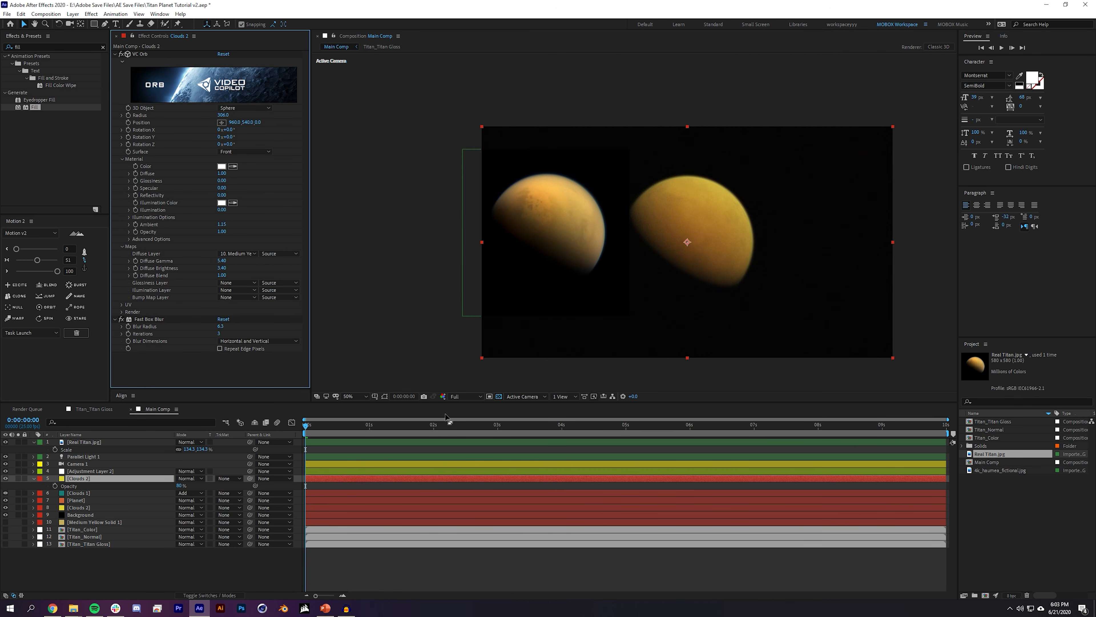
Step: Delete the Real Titan.jpg reference layer from Main Comp
{"action": "left_click", "coordinate": [570, 554]}
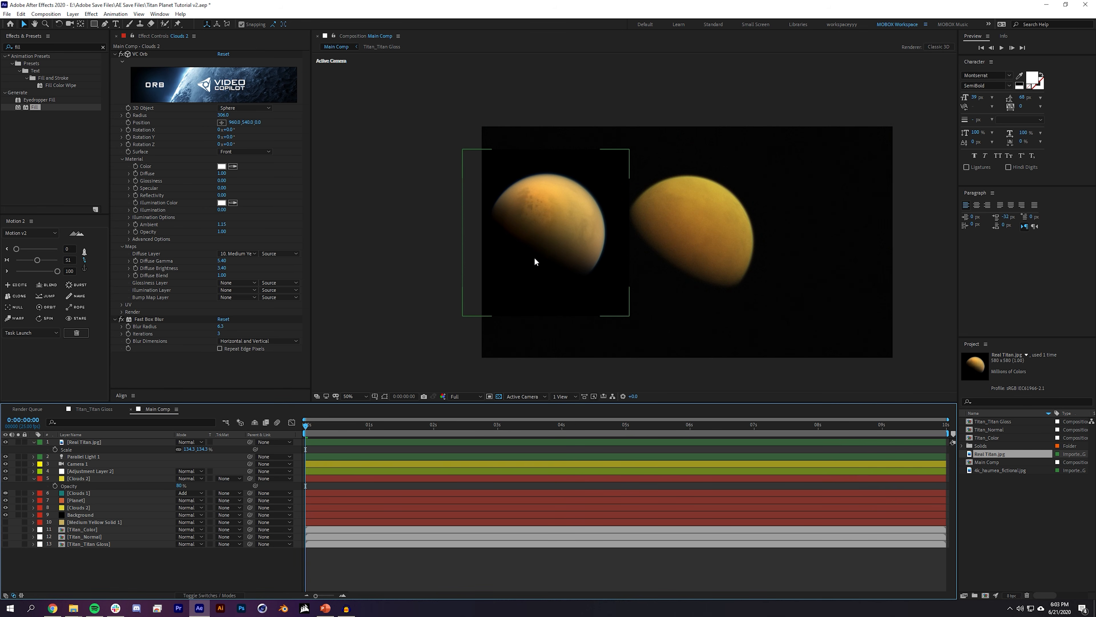
{"action": "scroll", "coordinate": [736, 247], "scroll_direction": "up", "scroll_amount": 2}
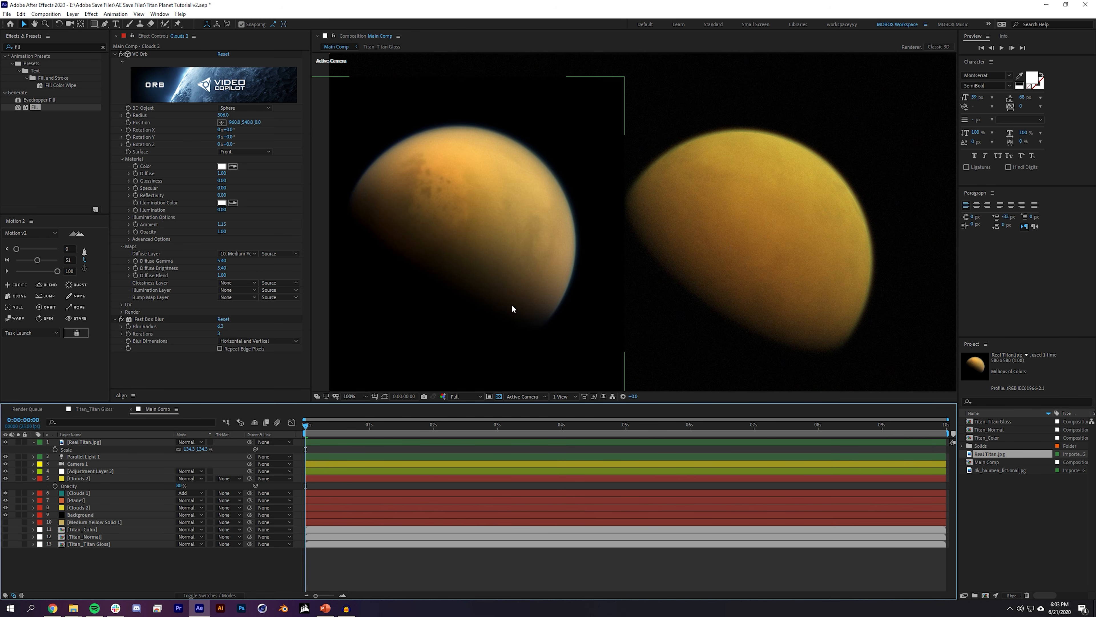
{"action": "scroll", "coordinate": [502, 269], "scroll_direction": "down", "scroll_amount": 2}
{"action": "left_click", "coordinate": [627, 255]}
{"action": "key", "text": "Delete"}
{"action": "scroll", "coordinate": [700, 247], "scroll_direction": "up", "scroll_amount": 2}
{"action": "scroll", "coordinate": [588, 227], "scroll_direction": "down", "scroll_amount": 2}
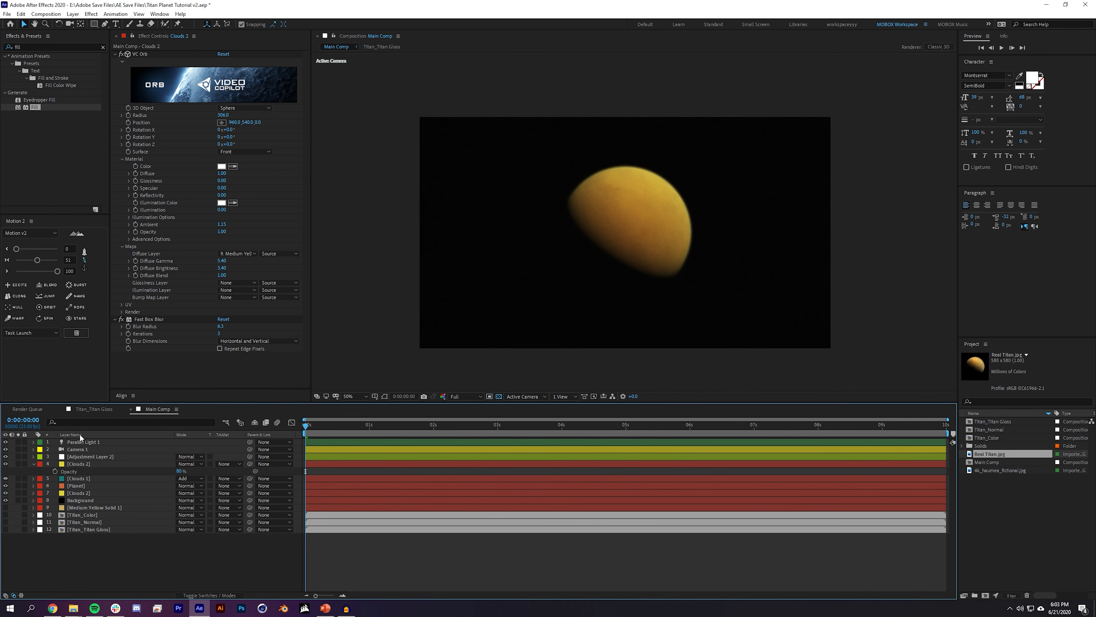
Step: At 2 seconds, add a Position keyframe to Camera 1 and an Opacity keyframe to the upper Clouds 2 layer
{"action": "left_click", "coordinate": [78, 449]}
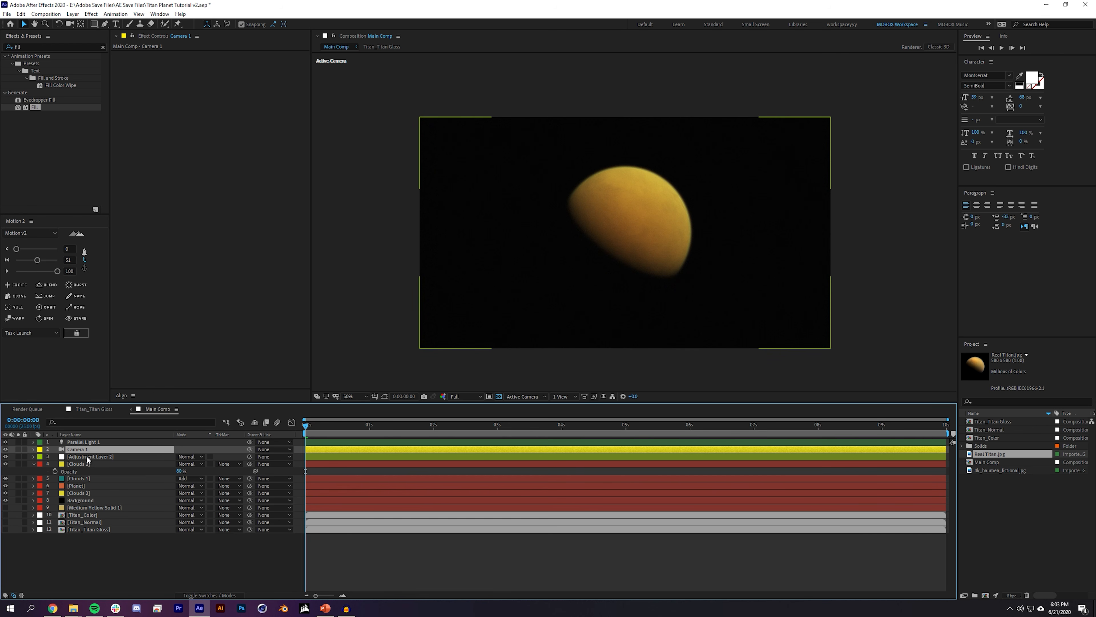
{"action": "key", "text": "p"}
{"action": "left_click", "coordinate": [433, 427]}
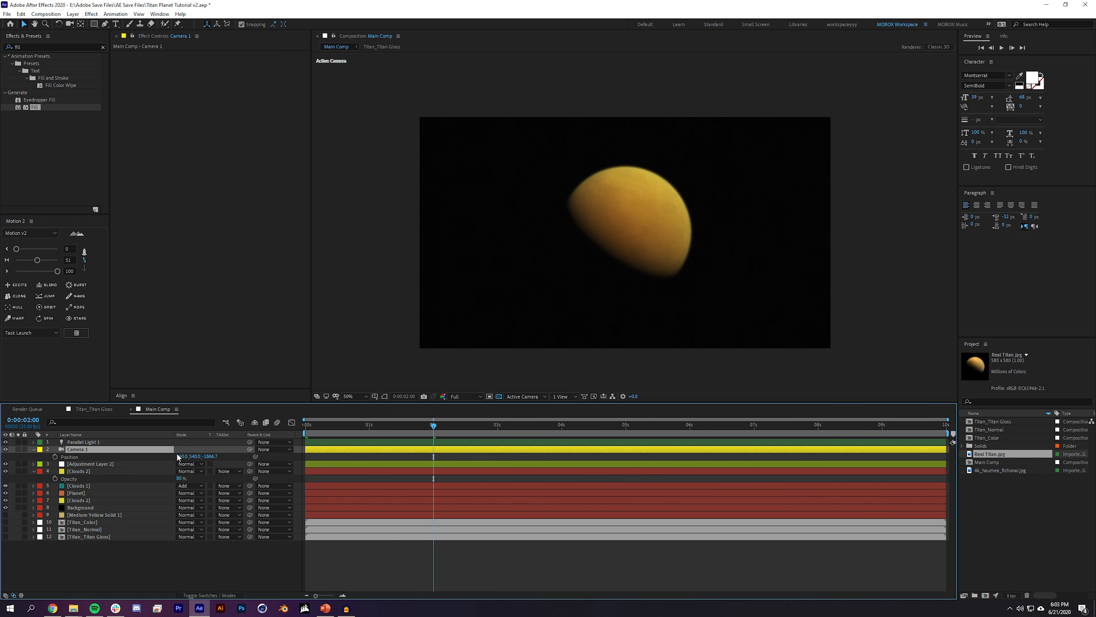
{"action": "left_click", "coordinate": [55, 457]}
{"action": "left_click", "coordinate": [78, 471]}
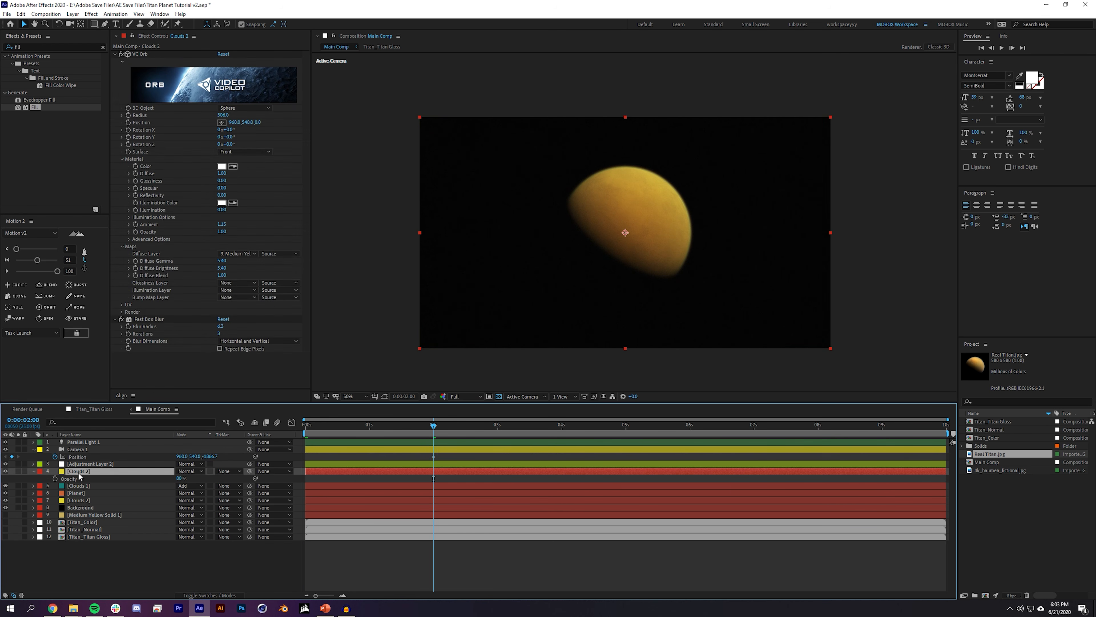
{"action": "left_click", "coordinate": [55, 479]}
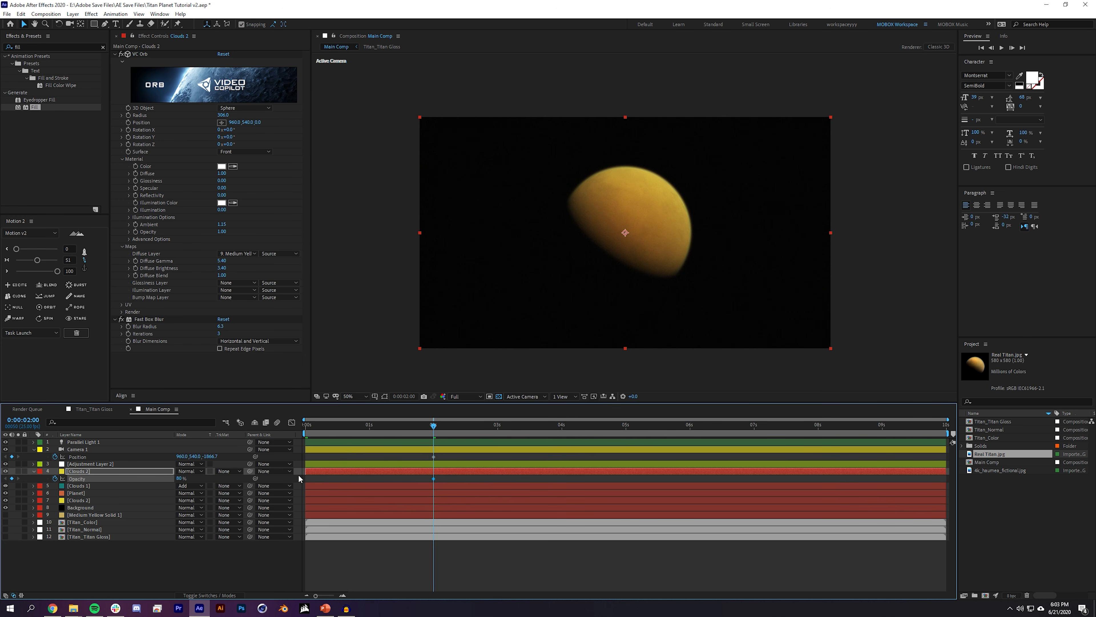
Step: At 4 seconds, keyframe the Camera 1 Z position at about -1337.7 and the upper Clouds 2 opacity at 0%
{"action": "left_click", "coordinate": [561, 427]}
{"action": "left_click_drag", "start_coordinate": [212, 456], "coordinate": [433, 452]}
{"action": "left_click_drag", "start_coordinate": [176, 478], "coordinate": [160, 480]}
{"action": "left_click", "coordinate": [504, 548]}
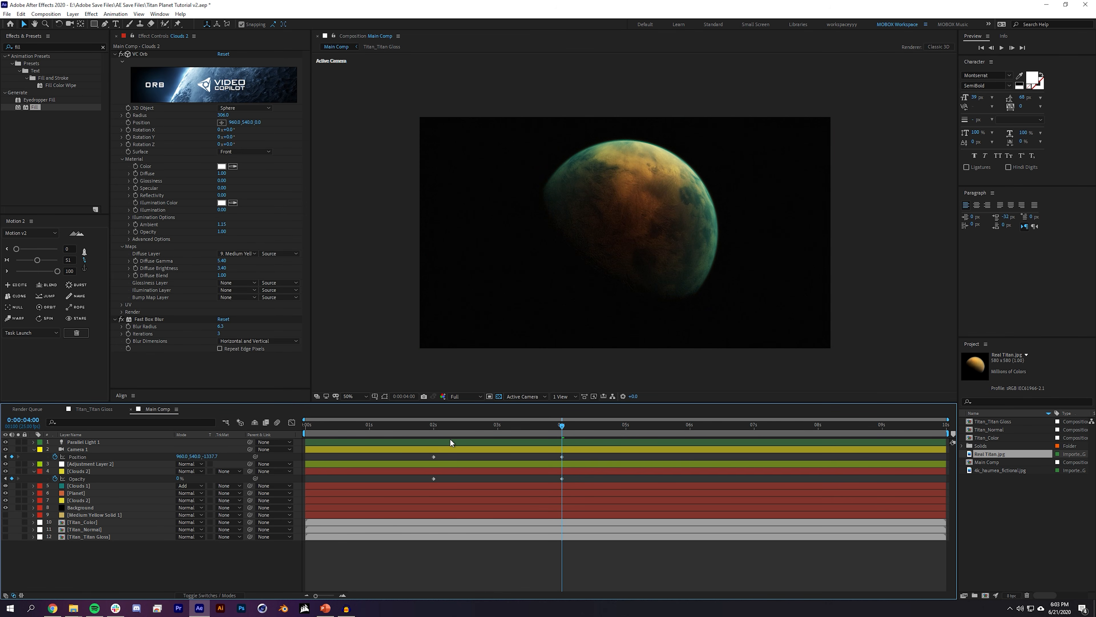
{"action": "left_click", "coordinate": [439, 426]}
{"action": "left_click_drag", "start_coordinate": [450, 429], "coordinate": [511, 433]}
{"action": "key", "text": "j"}
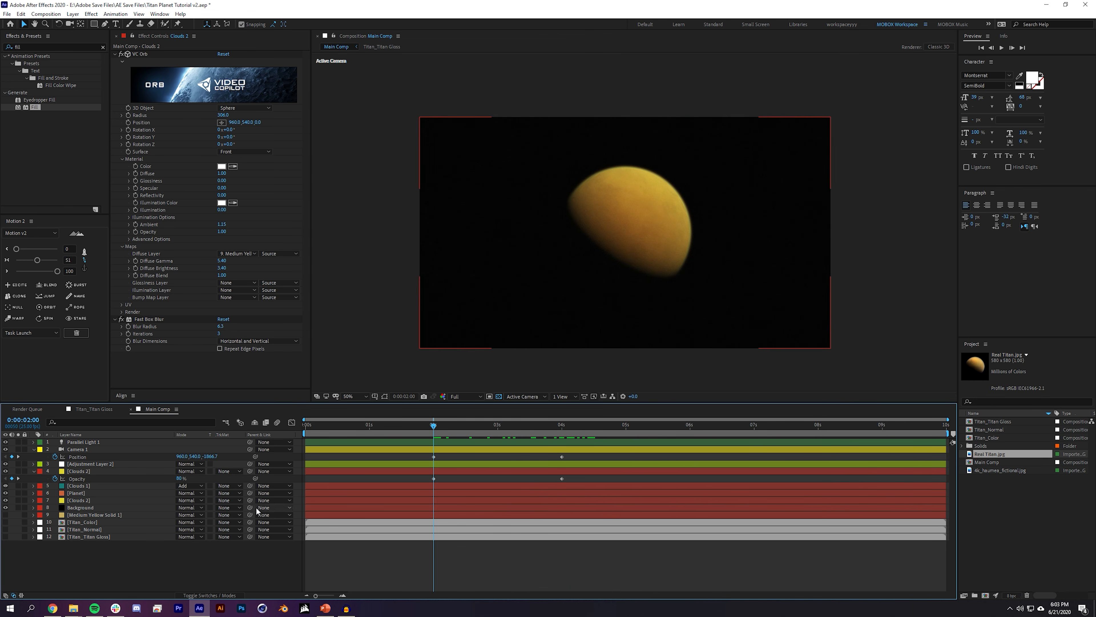
Step: Set the VC Orb Rotation Z of the Planet layer to -15°
{"action": "left_click", "coordinate": [84, 450]}
{"action": "left_click", "coordinate": [80, 471]}
{"action": "left_click", "coordinate": [77, 486]}
{"action": "left_click", "coordinate": [77, 492]}
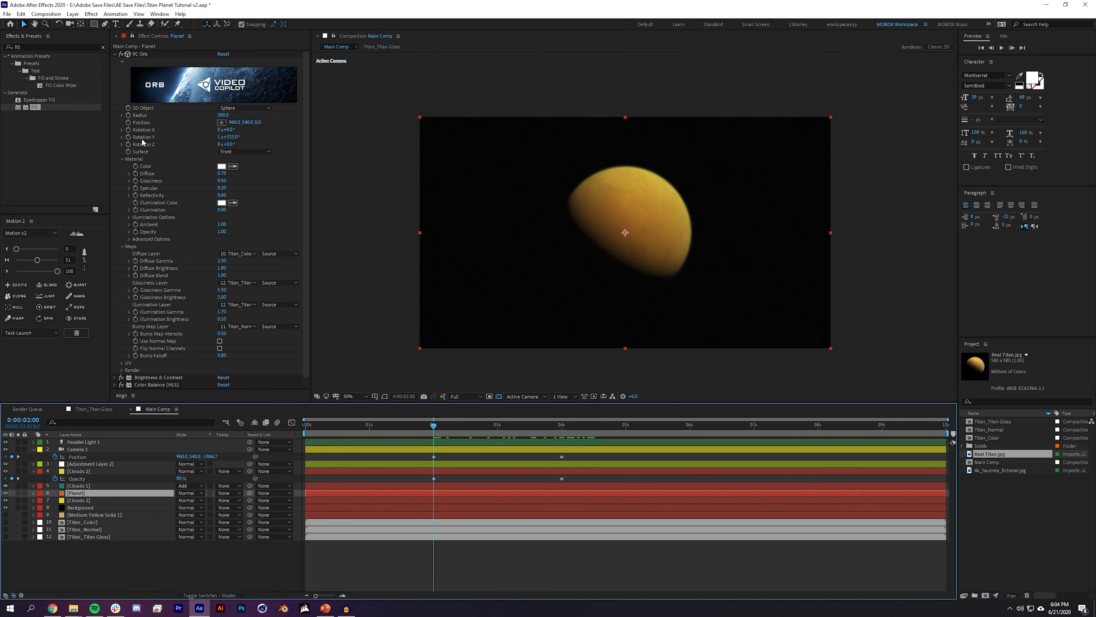
{"action": "left_click", "coordinate": [223, 141]}
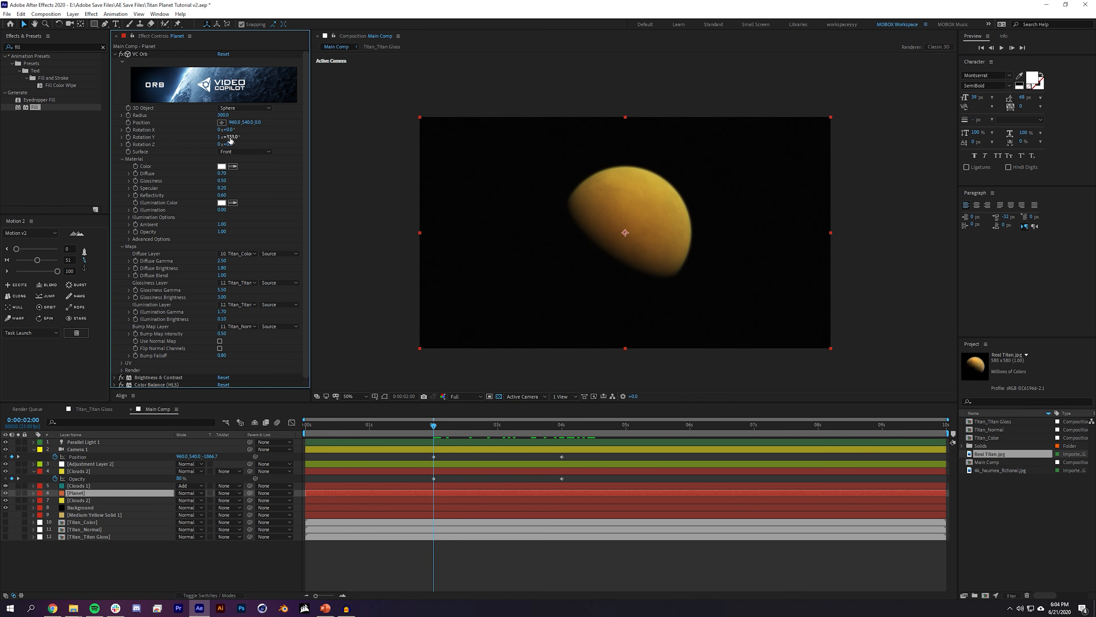
{"action": "left_click_drag", "start_coordinate": [222, 144], "coordinate": [220, 145]}
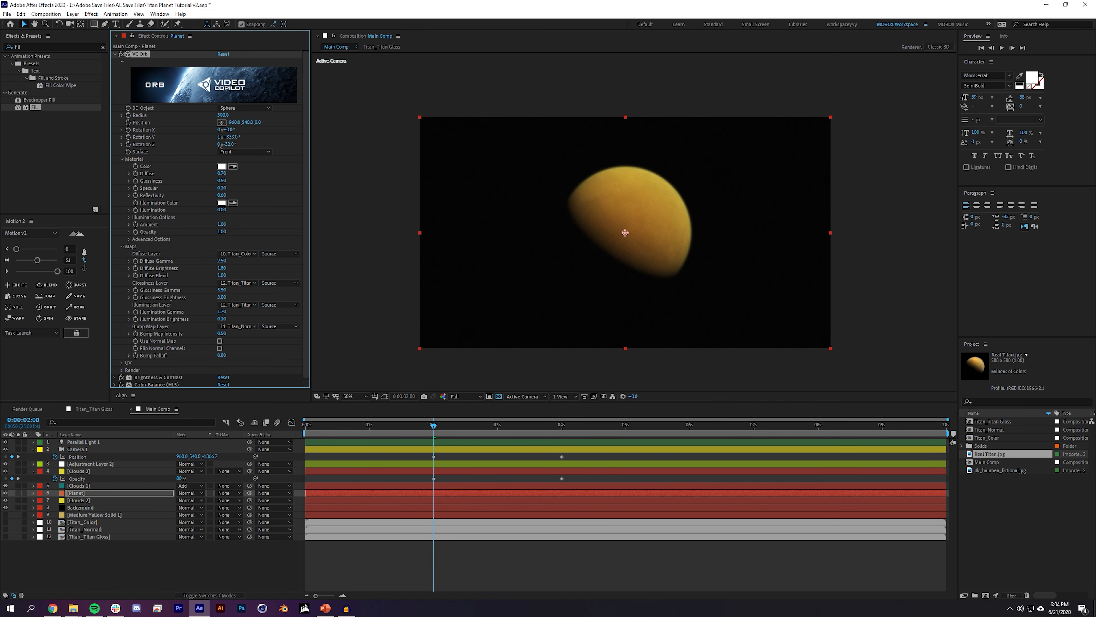
{"action": "left_click", "coordinate": [220, 145]}
{"action": "type", "text": "-15"}
{"action": "key", "text": "Return"}
Step: Add the expression "value + time" to the Planet layer's VC Orb Rotation Y
{"action": "left_click", "coordinate": [128, 136], "text": "alt"}
{"action": "type", "text": "value + time"}
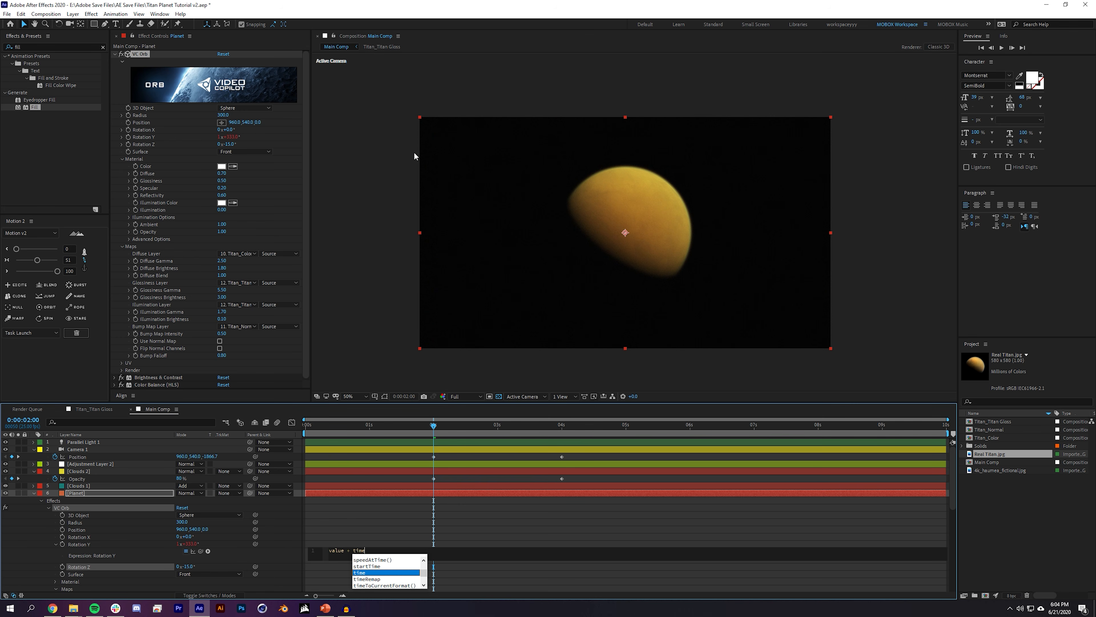
{"action": "left_click", "coordinate": [608, 504]}
Step: Turn the Planet layer slightly further around Rotation Y, checking it at about 7 seconds
{"action": "left_click_drag", "start_coordinate": [439, 426], "coordinate": [778, 418]}
{"action": "scroll", "coordinate": [619, 218], "scroll_direction": "up", "scroll_amount": 2}
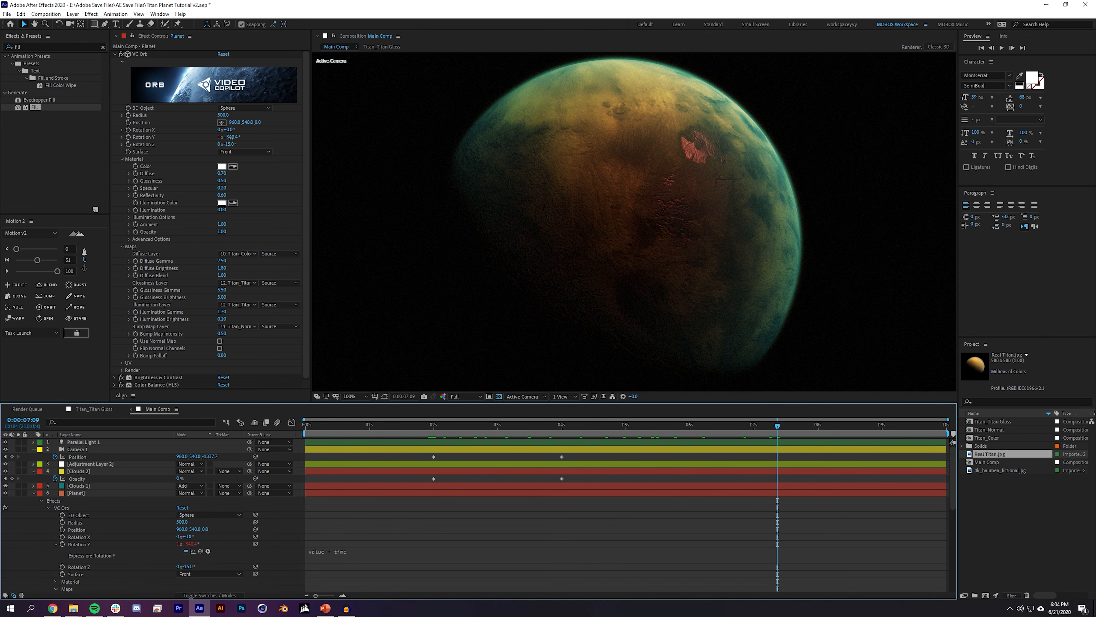
{"action": "left_click_drag", "start_coordinate": [231, 136], "coordinate": [236, 143]}
{"action": "scroll", "coordinate": [751, 276], "scroll_direction": "down", "scroll_amount": 1}
{"action": "left_click", "coordinate": [783, 517]}
Step: Ease the Camera 1 Position and upper Clouds 2 Opacity keyframes and play back the push-in toward the planet
{"action": "left_click_drag", "start_coordinate": [777, 425], "coordinate": [581, 503]}
{"action": "left_click", "coordinate": [37, 260]}
{"action": "left_click", "coordinate": [583, 550]}
{"action": "key", "text": "space"}
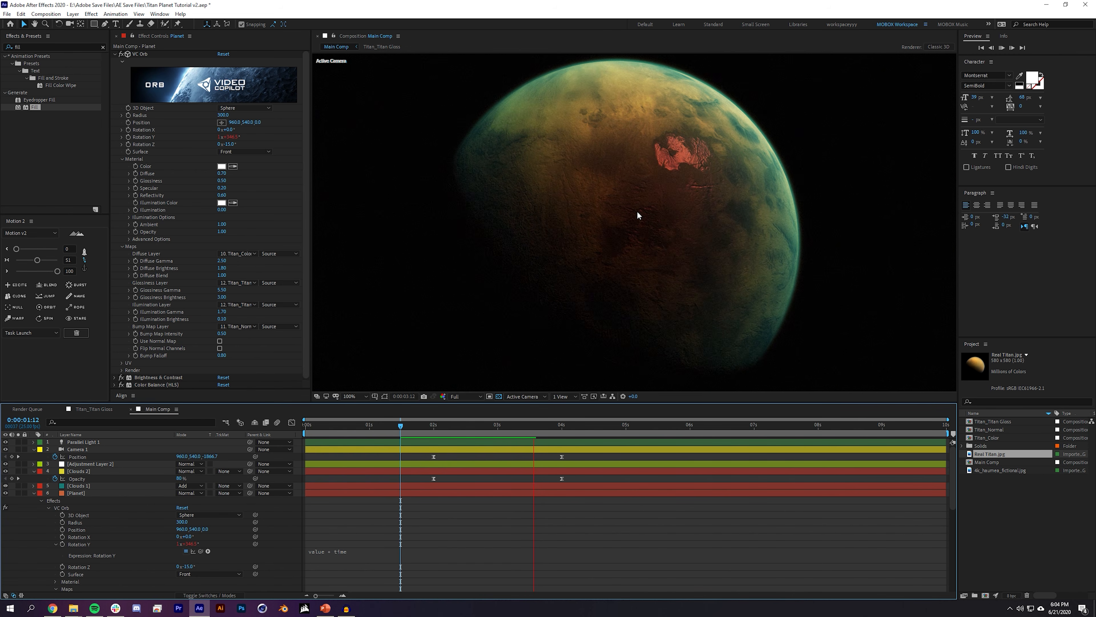
{"action": "key", "text": "space"}
{"action": "key", "text": "space"}
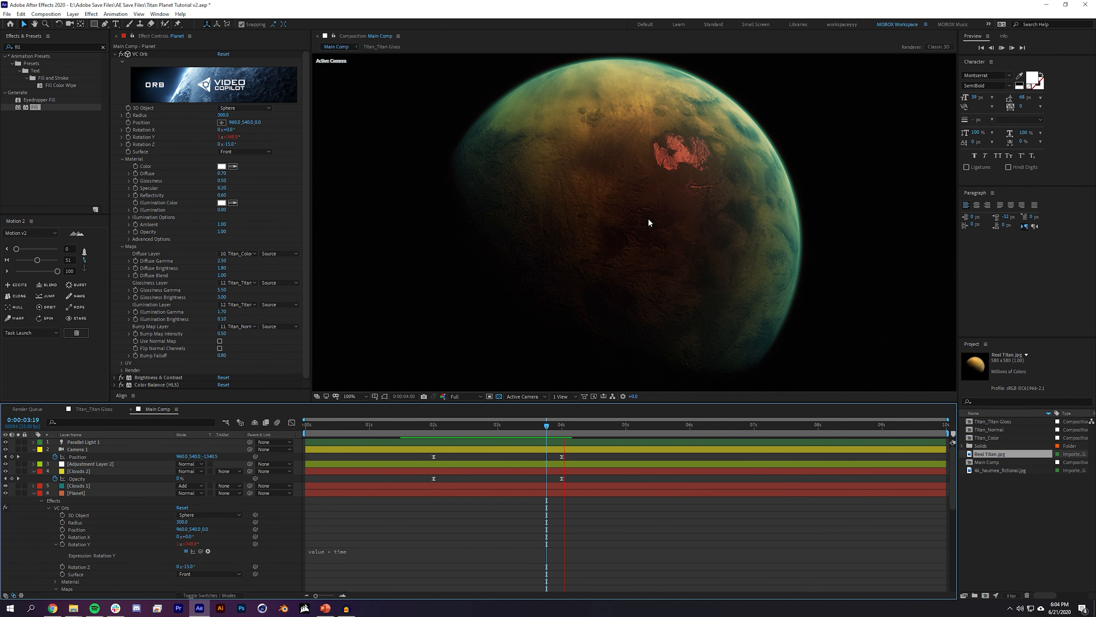
{"action": "scroll", "coordinate": [656, 228], "scroll_direction": "down", "scroll_amount": 2}
{"action": "key", "text": "space"}
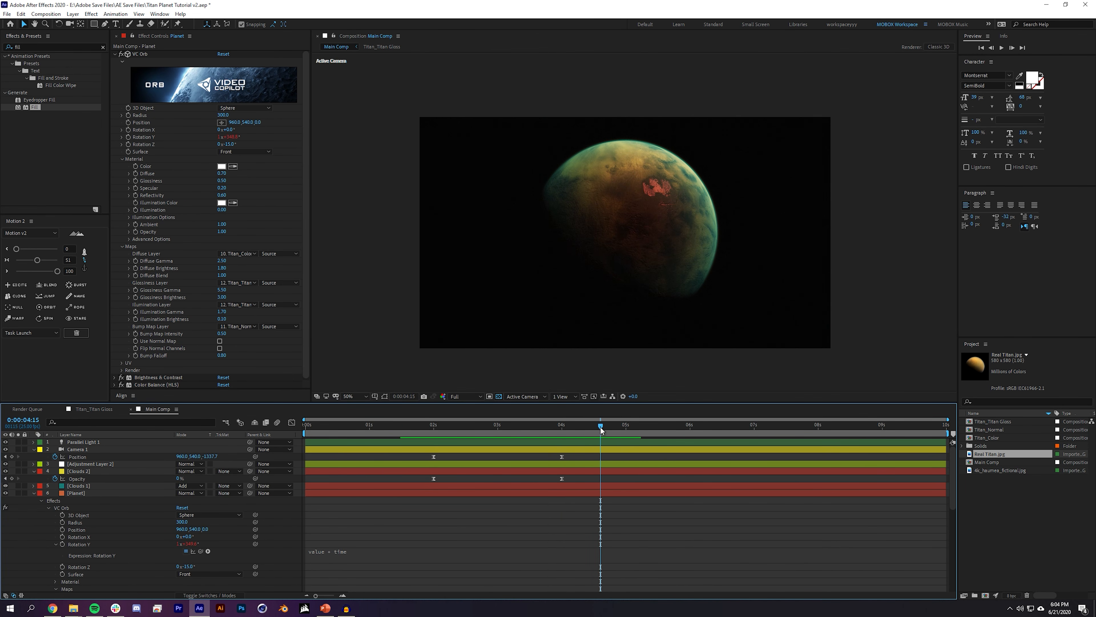
{"action": "scroll", "coordinate": [642, 163], "scroll_direction": "up", "scroll_amount": 2}
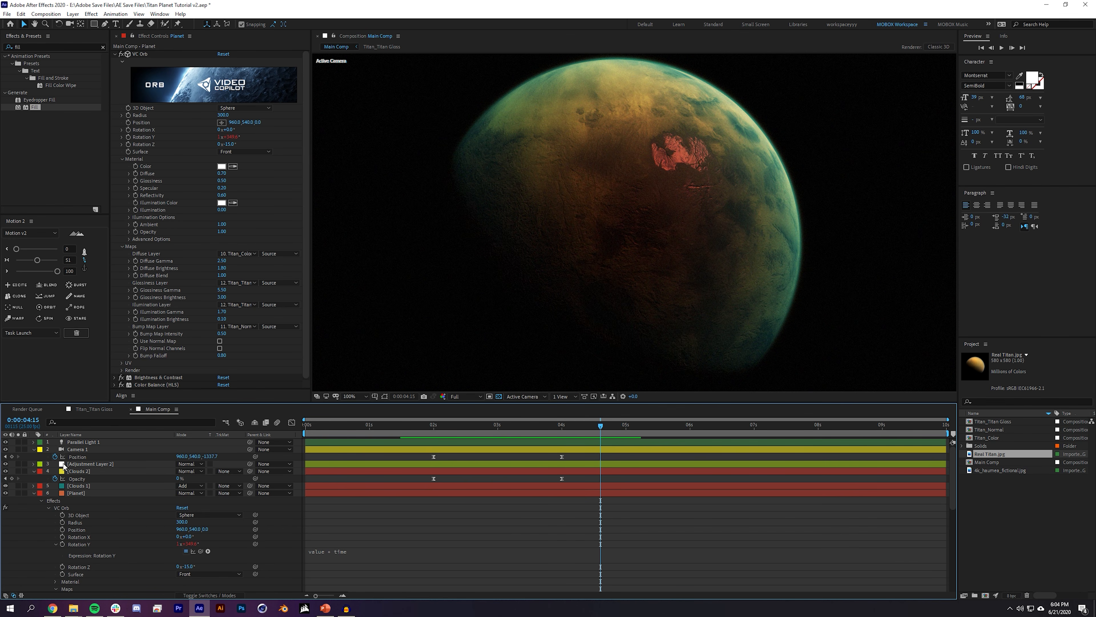
Step: Lower the Planet layer's Glossiness Gamma to about 2.33 and its Glossiness Brightness to about 1.25
{"action": "left_click", "coordinate": [77, 494]}
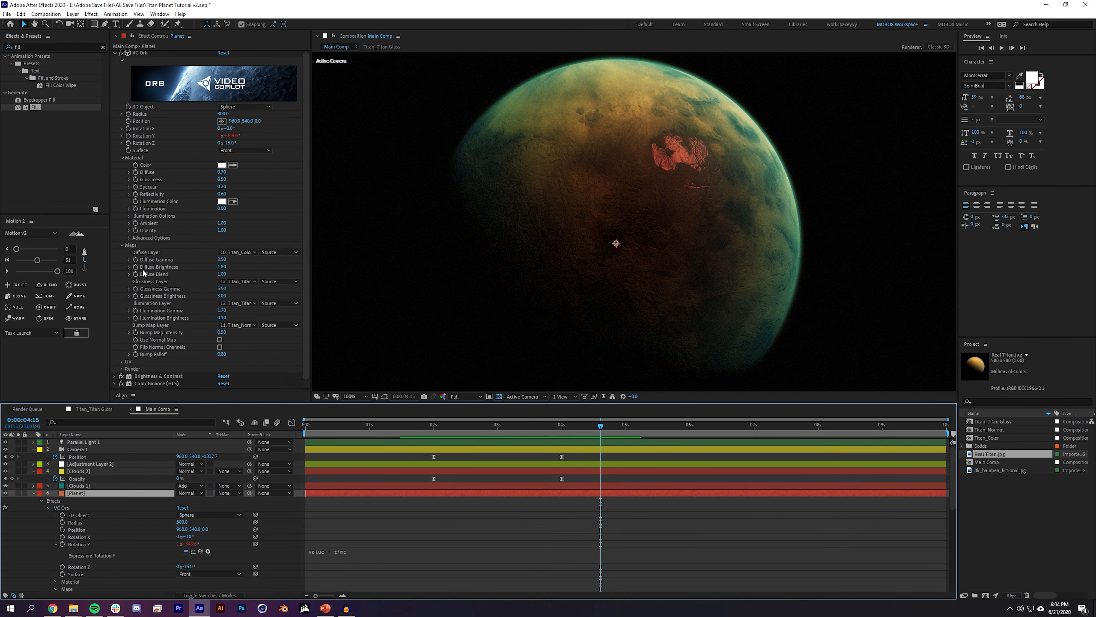
{"action": "left_click_drag", "start_coordinate": [223, 289], "coordinate": [117, 296]}
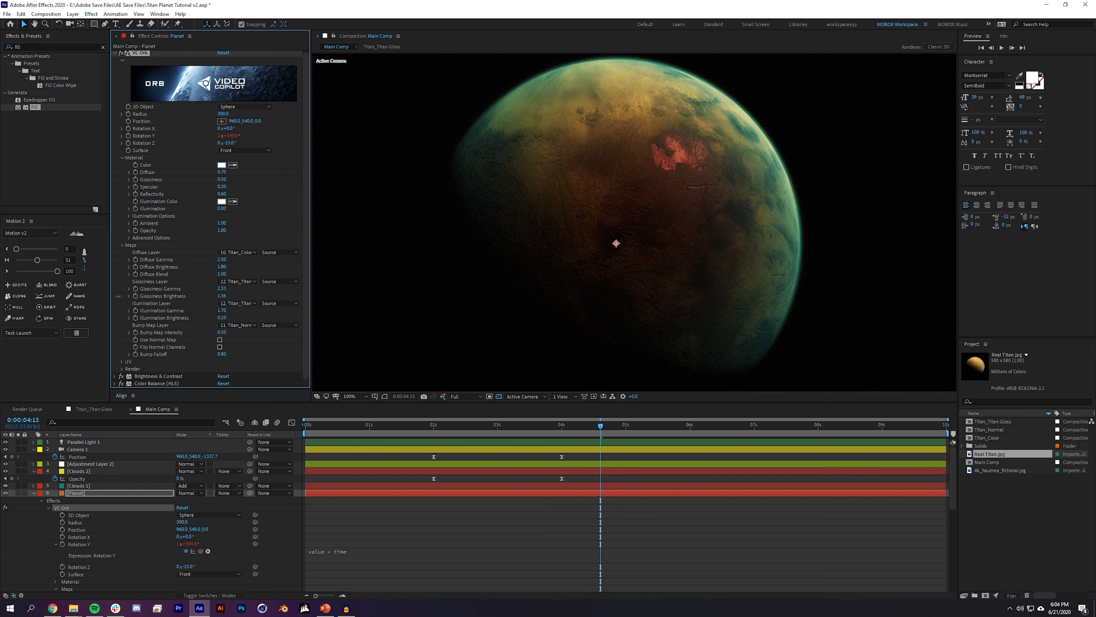
{"action": "left_click", "coordinate": [759, 534]}
{"action": "key", "text": "space"}
Step: At about 6 seconds, rotate the Planet layer around Y in VC Orb to bring a different cratered side into view
{"action": "left_click_drag", "start_coordinate": [915, 425], "coordinate": [690, 425]}
{"action": "left_click_drag", "start_coordinate": [230, 136], "coordinate": [339, 131]}
{"action": "scroll", "coordinate": [687, 187], "scroll_direction": "up", "scroll_amount": 1}
{"action": "left_click_drag", "start_coordinate": [687, 187], "coordinate": [623, 255]}
{"action": "left_click_drag", "start_coordinate": [232, 135], "coordinate": [250, 130]}
{"action": "scroll", "coordinate": [832, 246], "scroll_direction": "down", "scroll_amount": 1}
Step: Collapse the expanded properties of the Planet, upper Clouds 2 and Camera 1 layers in the timeline
{"action": "left_click", "coordinate": [33, 493]}
{"action": "left_click", "coordinate": [33, 470]}
{"action": "left_click", "coordinate": [34, 449]}
{"action": "key", "text": "comma"}
{"action": "key", "text": "comma"}
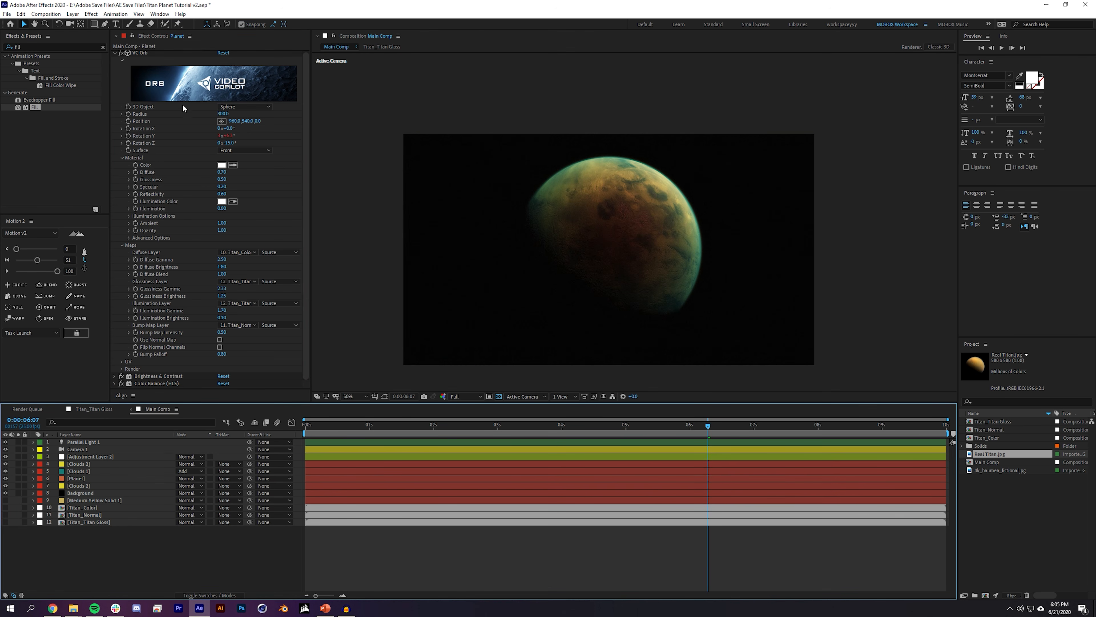
Step: Create a new 1920 × 1080 px solid layer with the blue color 3192DD
{"action": "left_click", "coordinate": [69, 15]}
{"action": "mouse_move", "coordinate": [81, 24]}
{"action": "left_click", "coordinate": [320, 34]}
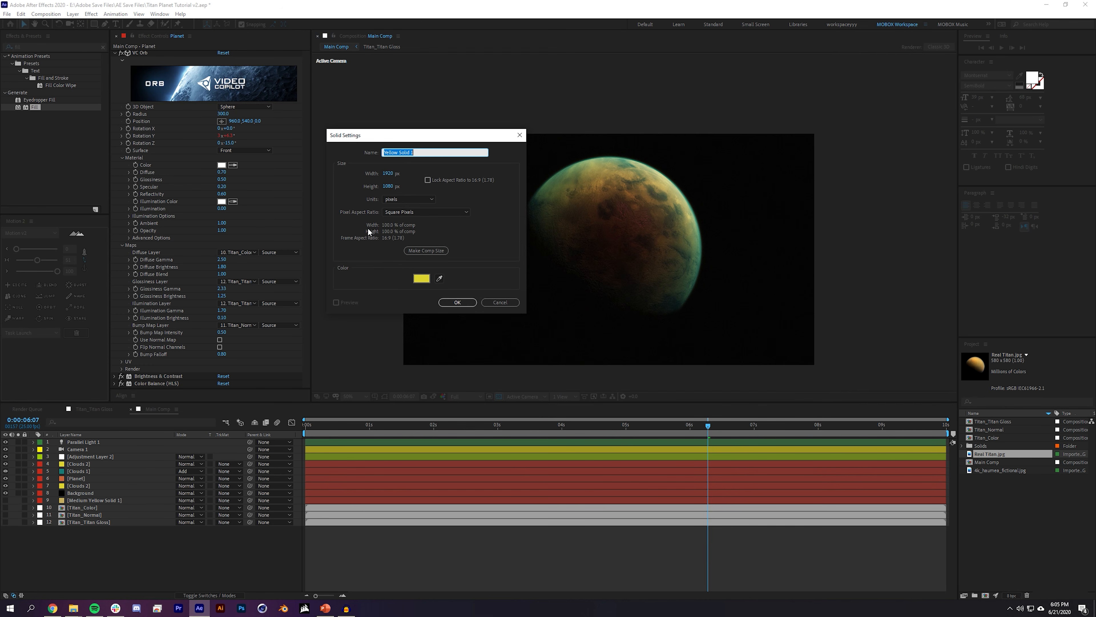
{"action": "left_click", "coordinate": [422, 278]}
{"action": "left_click_drag", "start_coordinate": [129, 53], "coordinate": [133, 68]}
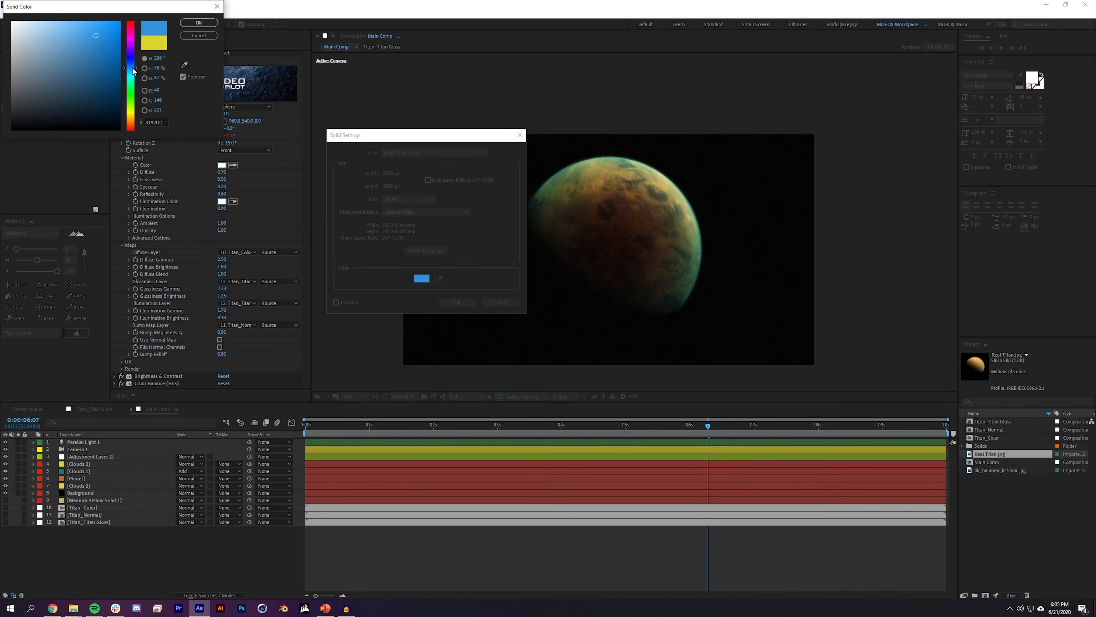
{"action": "left_click", "coordinate": [198, 22]}
{"action": "left_click", "coordinate": [457, 302]}
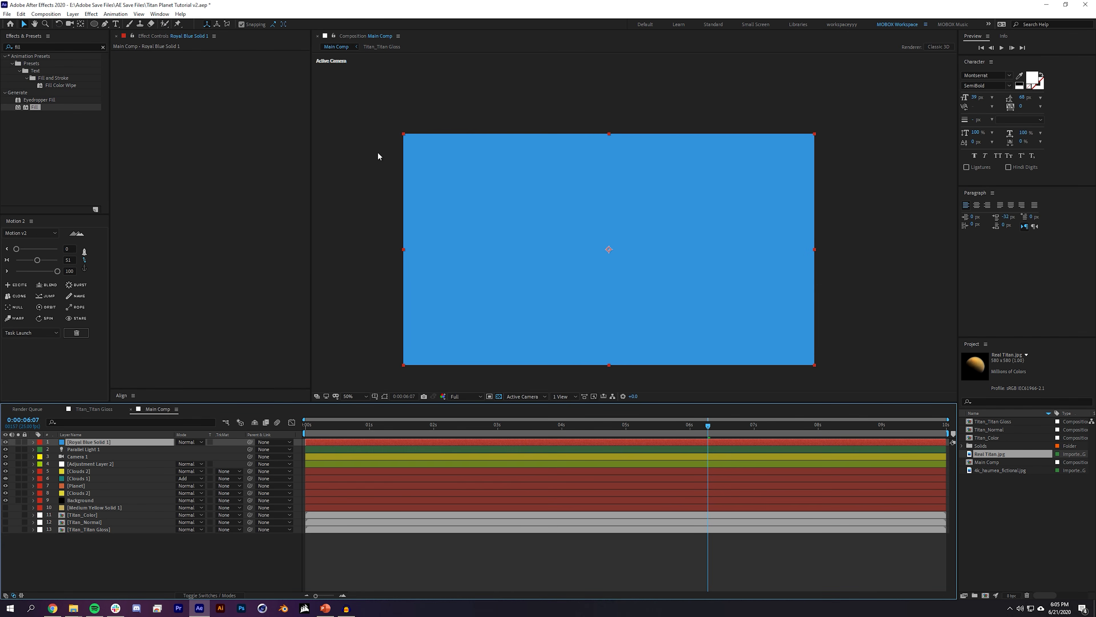
Step: Add a full-size elliptical mask to the blue solid and lower its opacity to about 45%
{"action": "double_click", "coordinate": [94, 25]}
{"action": "key", "text": "t"}
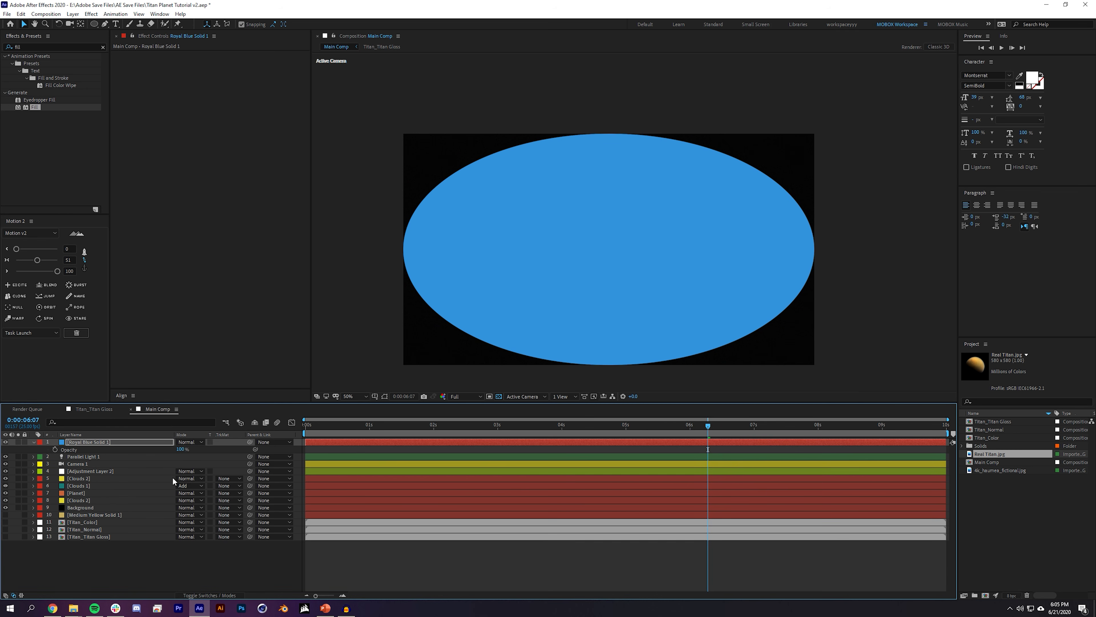
{"action": "left_click_drag", "start_coordinate": [184, 452], "coordinate": [161, 450]}
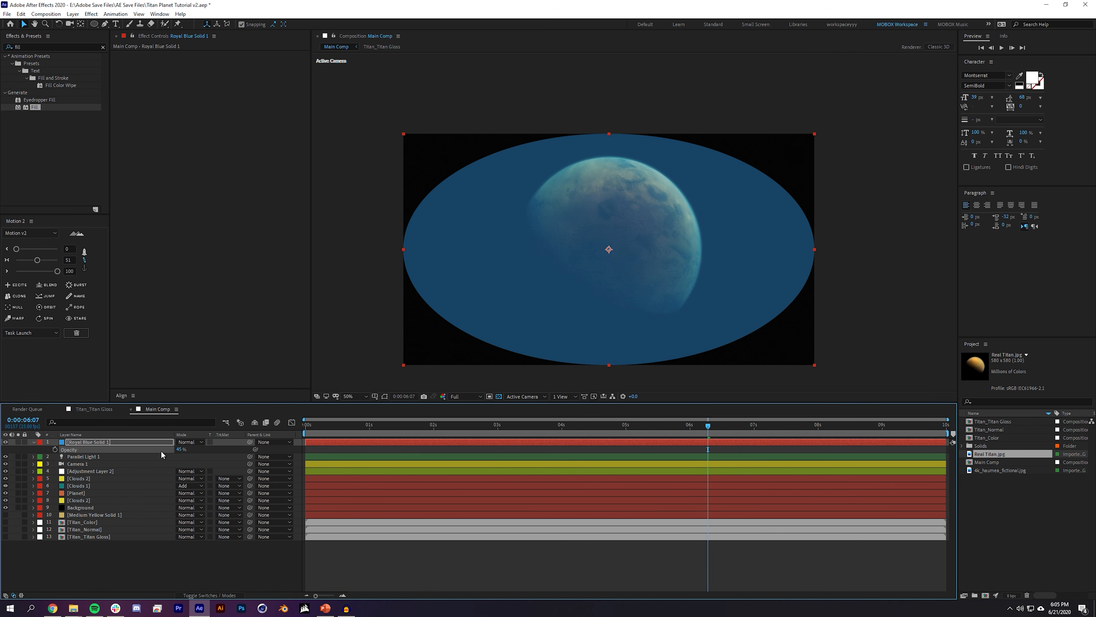
Step: Set the blue solid's elliptical mask mode to Subtract
{"action": "key", "text": "m"}
{"action": "left_click", "coordinate": [189, 449]}
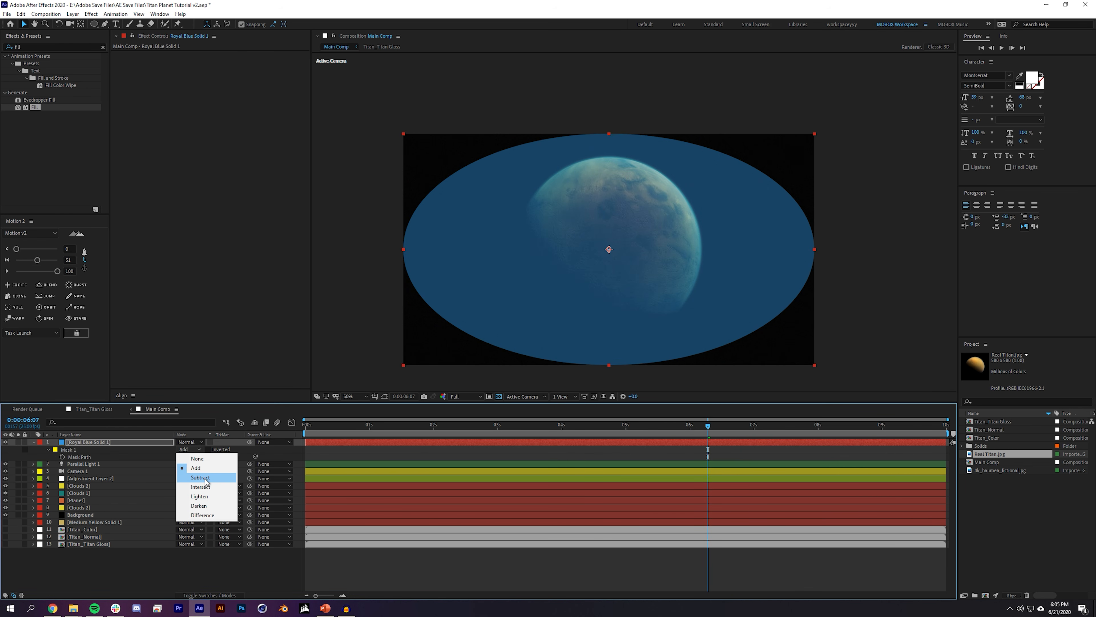
{"action": "left_click", "coordinate": [206, 478]}
{"action": "double_click", "coordinate": [464, 246]}
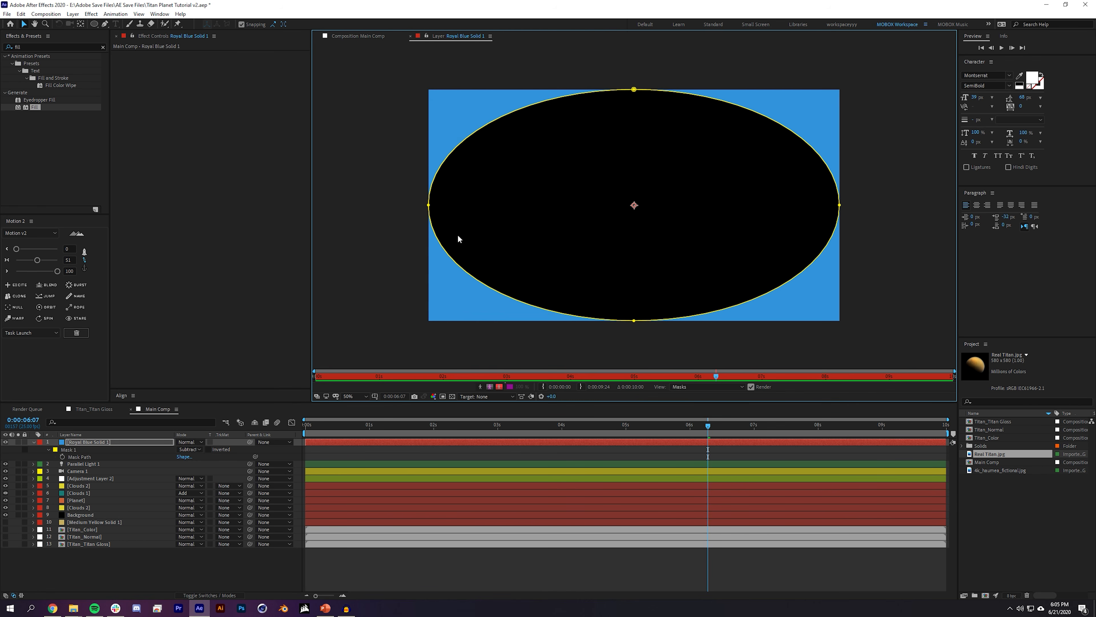
{"action": "left_click", "coordinate": [410, 36]}
Step: Scale the blue solid to 133% and shift it down and left so blue mainly covers the frame's upper-right corner
{"action": "key", "text": "s"}
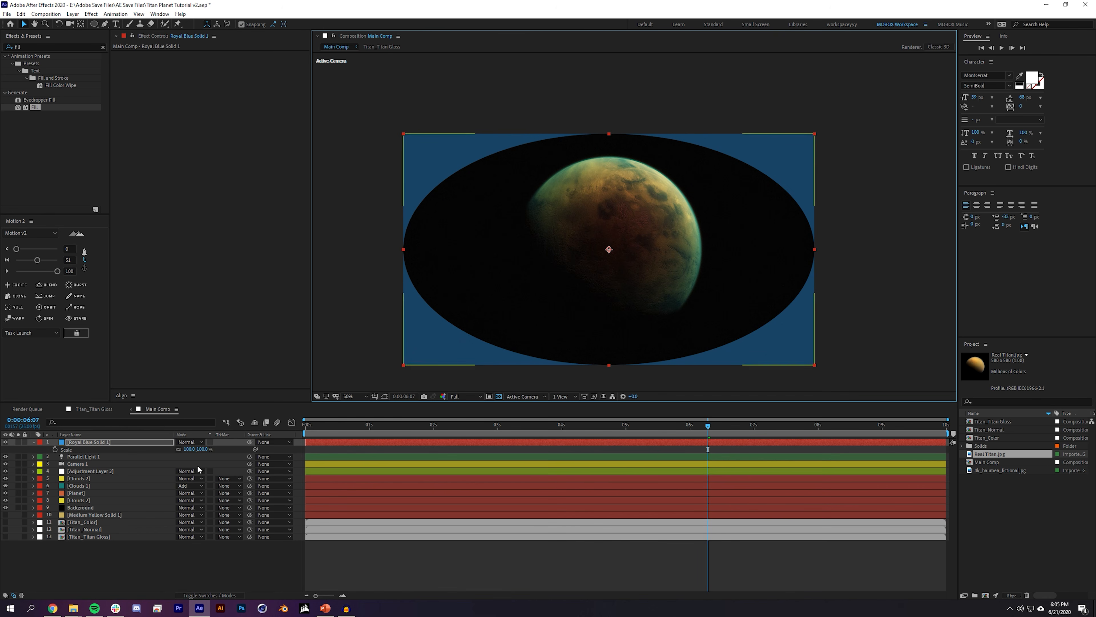
{"action": "mouse_move", "coordinate": [232, 441]}
{"action": "left_mouse_down"}
{"action": "mouse_move", "coordinate": [205, 449]}
{"action": "mouse_move", "coordinate": [220, 452]}
{"action": "left_mouse_up"}
{"action": "left_click", "coordinate": [651, 199]}
{"action": "left_click_drag", "start_coordinate": [650, 197], "coordinate": [608, 234]}
Step: Find the Fast Box Blur effect and apply it to the blue solid
{"action": "left_click", "coordinate": [47, 47]}
{"action": "type", "text": "fast"}
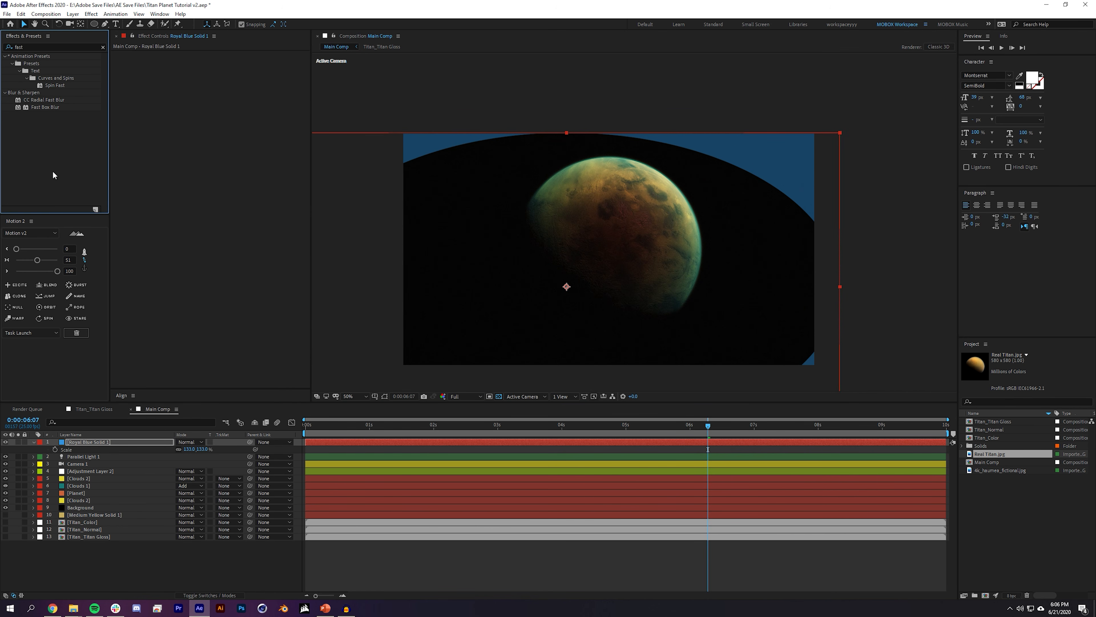
{"action": "left_click_drag", "start_coordinate": [56, 109], "coordinate": [112, 442]}
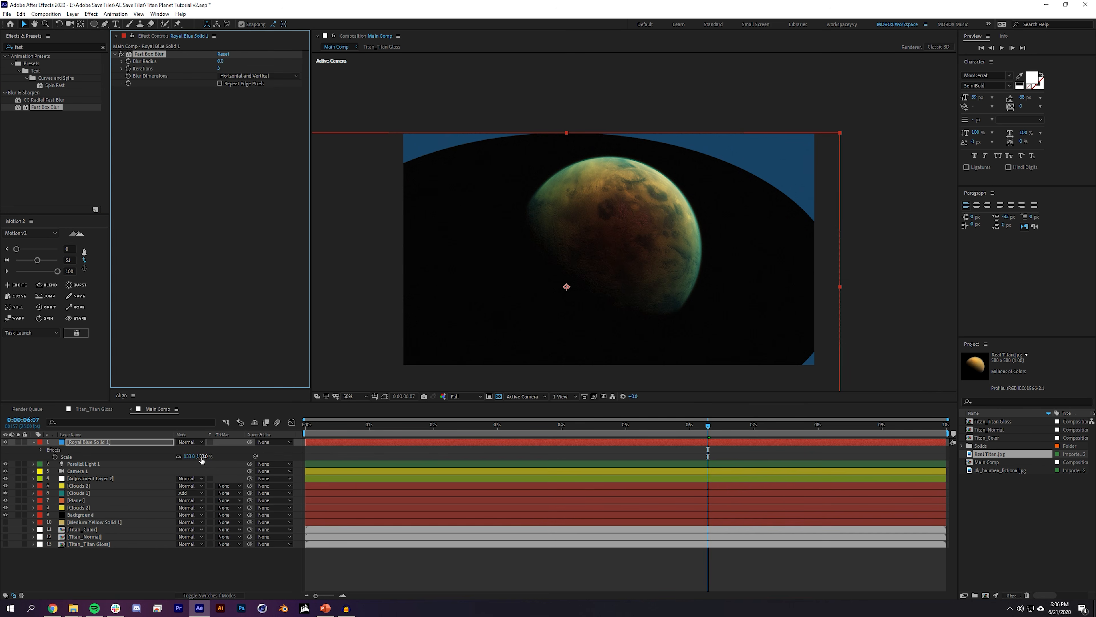
Step: Set the blue solid's Fast Box Blur radius to 139 and enlarge the solid to about 261 by 289%, keeping a soft glow in the frame's upper-right corner
{"action": "left_click_drag", "start_coordinate": [221, 60], "coordinate": [253, 54]}
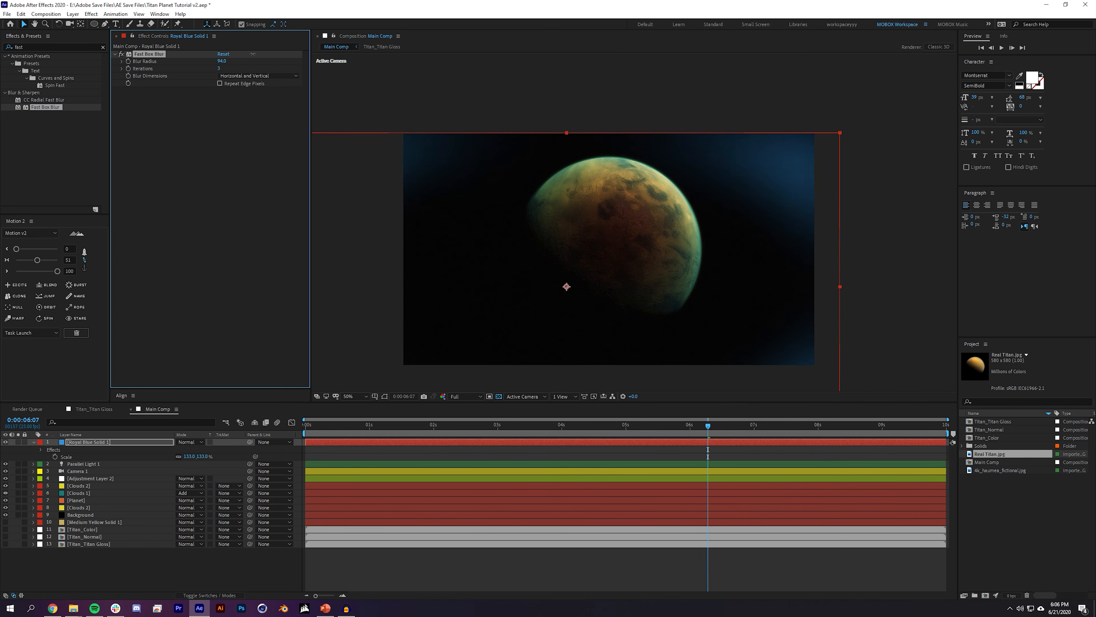
{"action": "left_click_drag", "start_coordinate": [731, 144], "coordinate": [711, 133]}
{"action": "scroll", "coordinate": [648, 156], "scroll_direction": "down", "scroll_amount": 1}
{"action": "left_click_drag", "start_coordinate": [590, 326], "coordinate": [600, 416]}
{"action": "left_click_drag", "start_coordinate": [455, 252], "coordinate": [396, 252]}
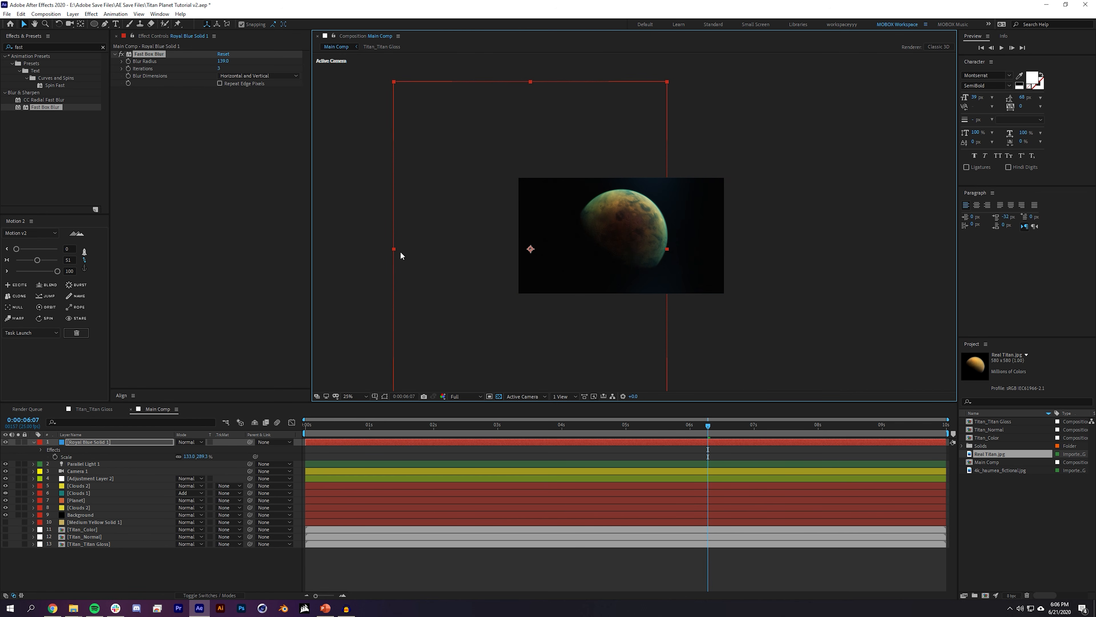
{"action": "left_click_drag", "start_coordinate": [668, 249], "coordinate": [799, 235]}
{"action": "left_click_drag", "start_coordinate": [729, 139], "coordinate": [695, 202]}
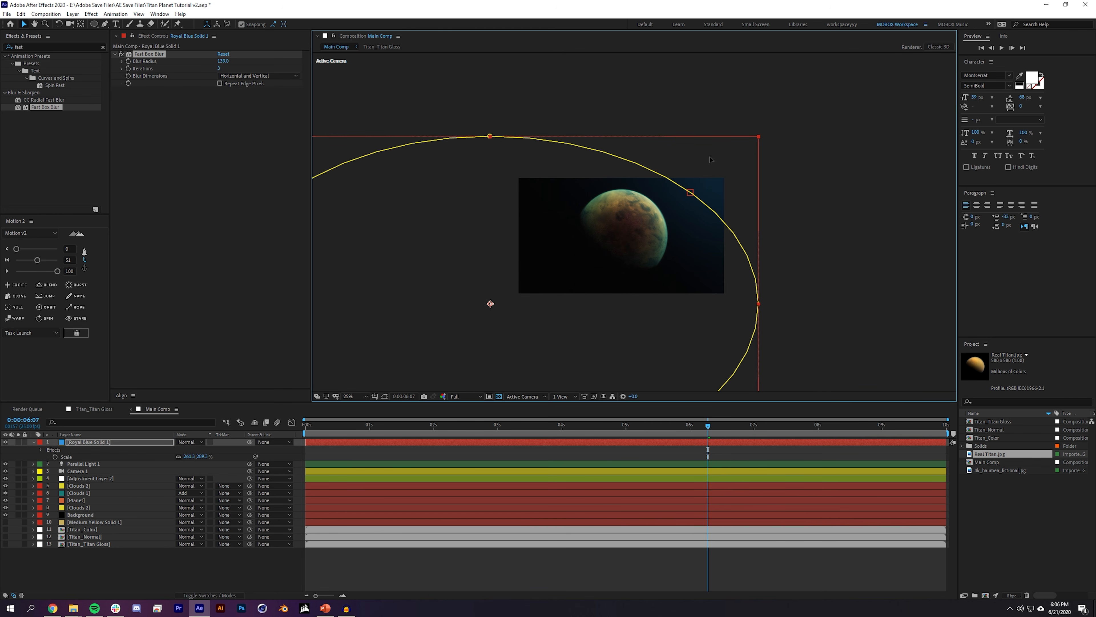
{"action": "key", "text": "period"}
{"action": "left_click", "coordinate": [755, 567]}
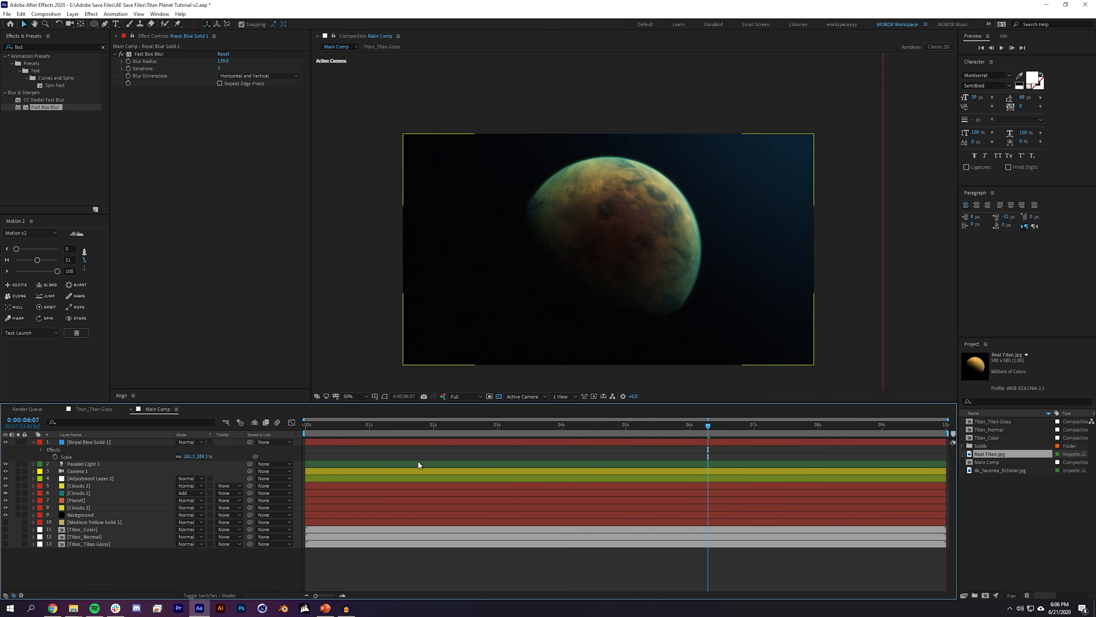
Step: Go to the camera's first position keyframe at 2 seconds, find the Fill effect and apply it to the blue solid
{"action": "left_click", "coordinate": [89, 471]}
{"action": "key", "text": "p"}
{"action": "key", "text": "j"}
{"action": "key", "text": "j"}
{"action": "left_click", "coordinate": [51, 45]}
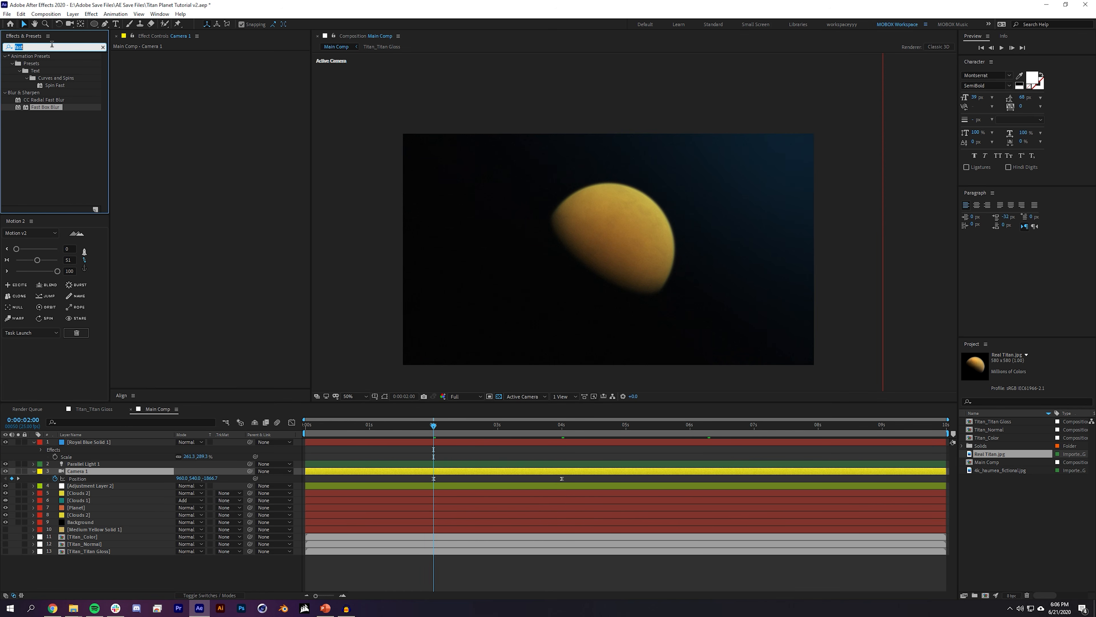
{"action": "type", "text": "fill"}
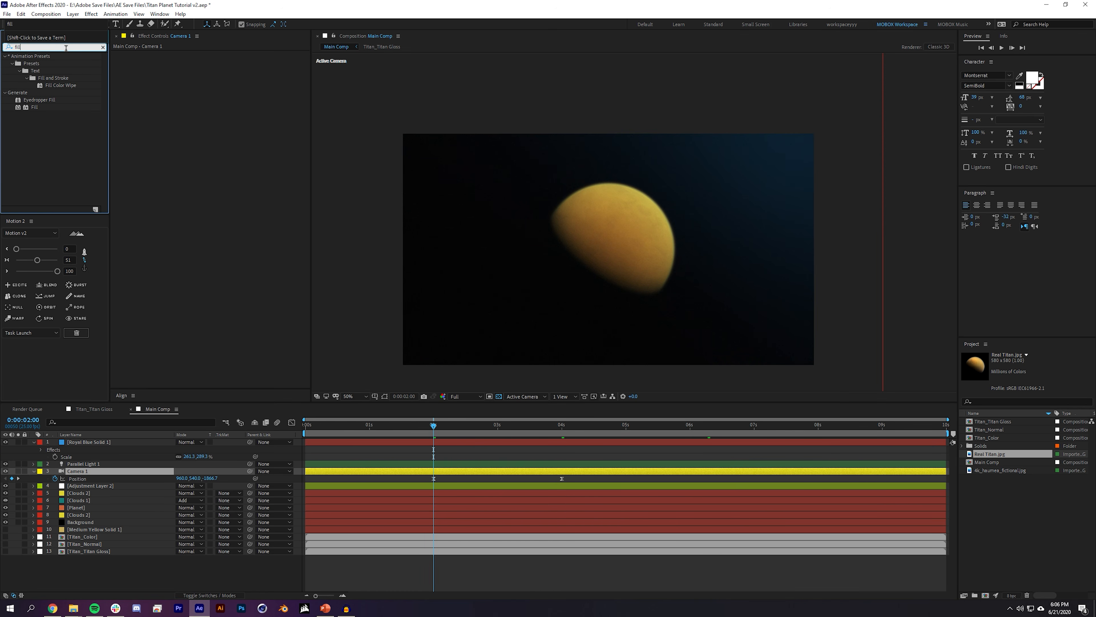
{"action": "left_click_drag", "start_coordinate": [33, 108], "coordinate": [104, 443]}
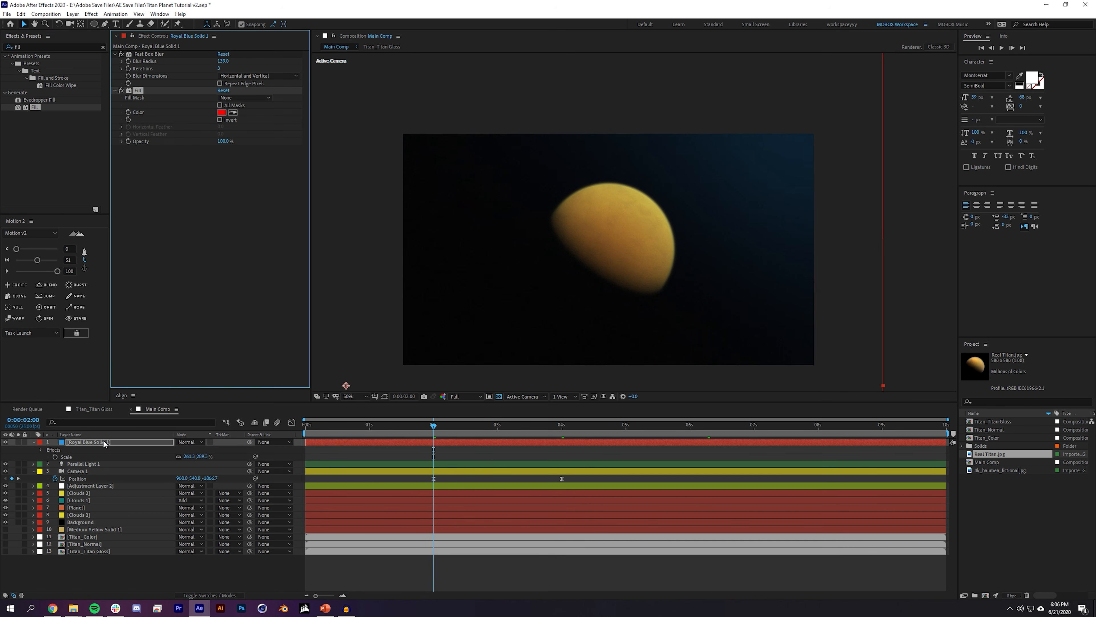
Step: Set the Fill color to light blue 00B4FF and move the blue solid directly below Adjustment Layer 2
{"action": "left_click", "coordinate": [225, 113]}
{"action": "left_click_drag", "start_coordinate": [132, 62], "coordinate": [135, 70]}
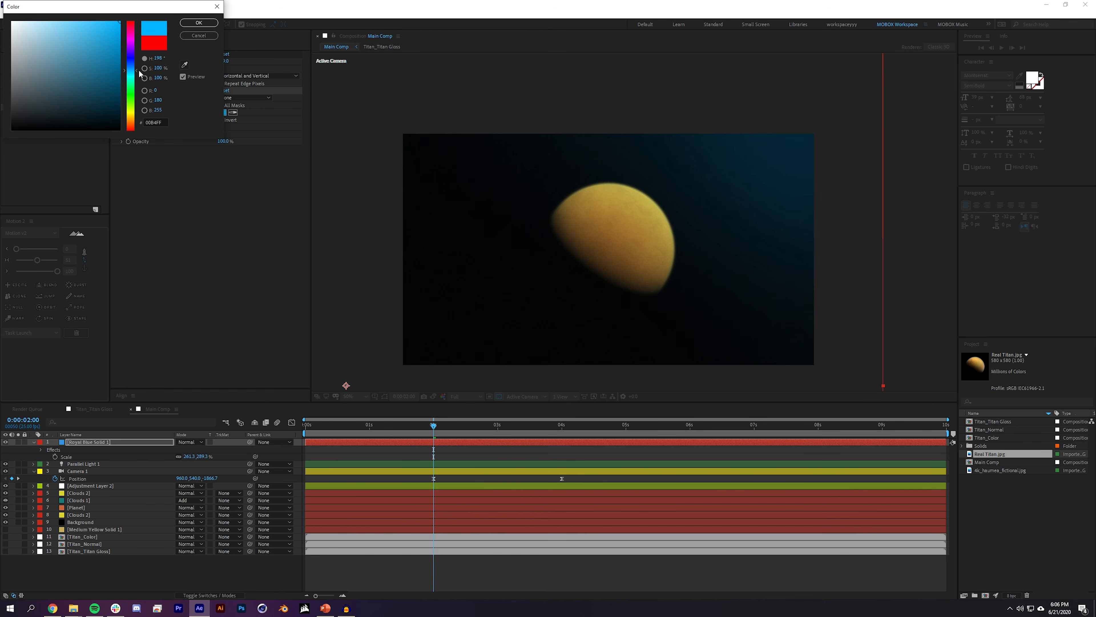
{"action": "left_click", "coordinate": [190, 28]}
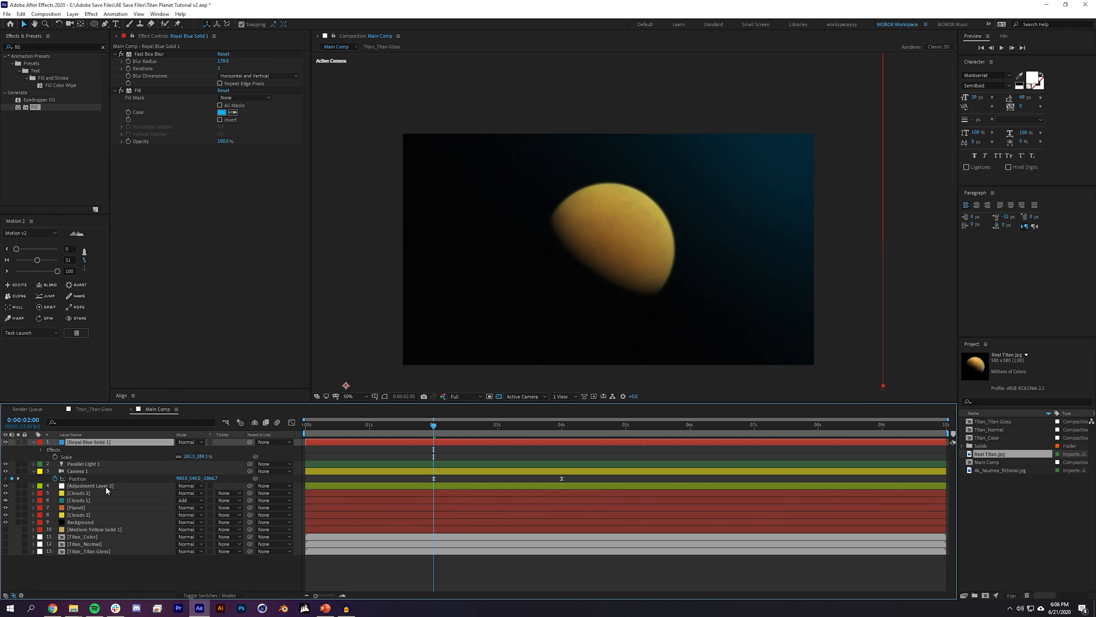
{"action": "left_click_drag", "start_coordinate": [101, 442], "coordinate": [106, 489]}
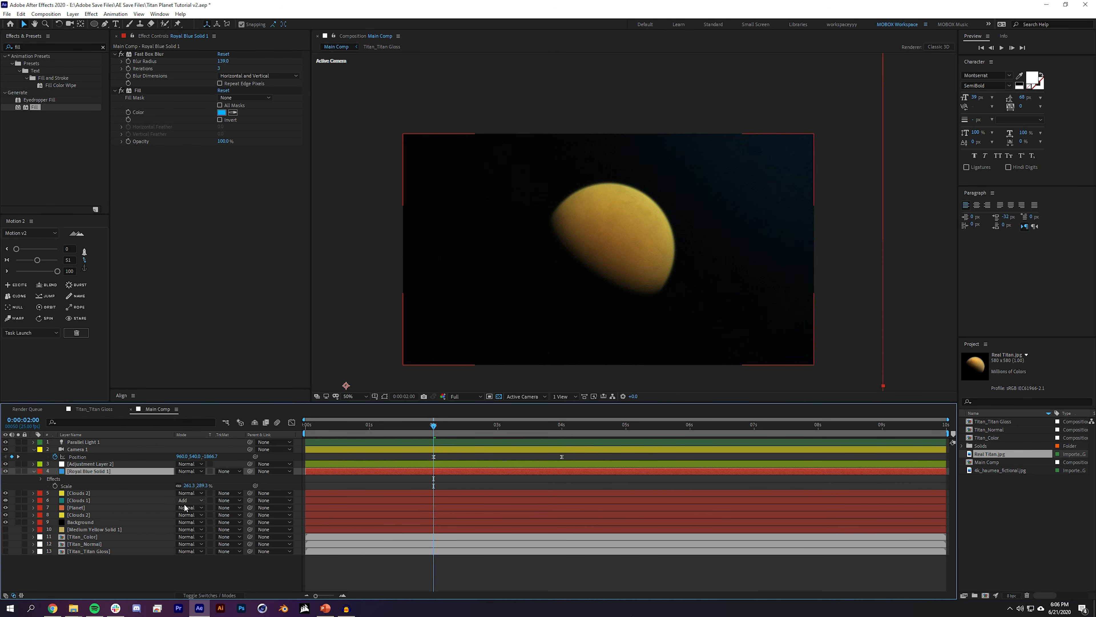
Step: Keyframe the solid's Fill color from light blue at 2 seconds to red FF0000 at the camera's 4-second keyframe
{"action": "left_click", "coordinate": [129, 114]}
{"action": "key", "text": "k"}
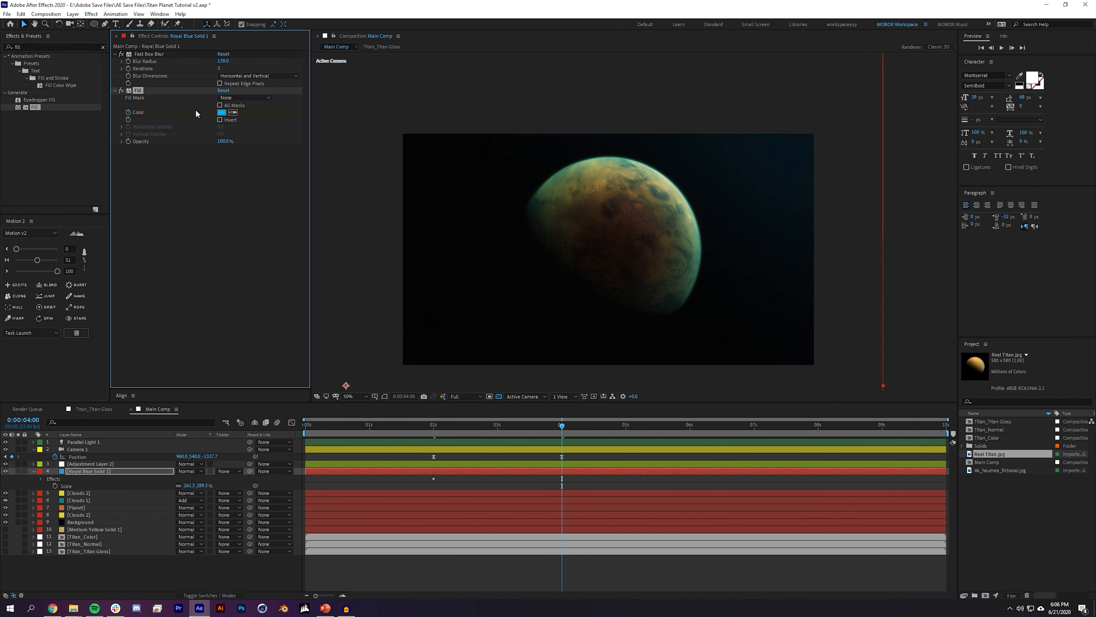
{"action": "left_click", "coordinate": [221, 113]}
{"action": "left_click_drag", "start_coordinate": [131, 73], "coordinate": [135, 8]}
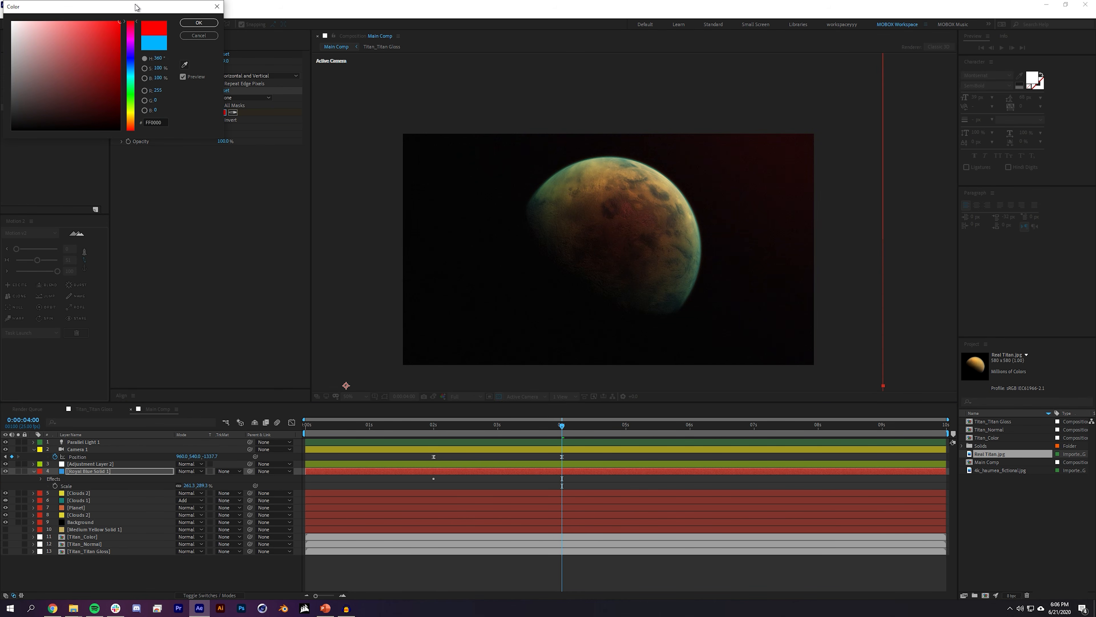
{"action": "left_click", "coordinate": [198, 22]}
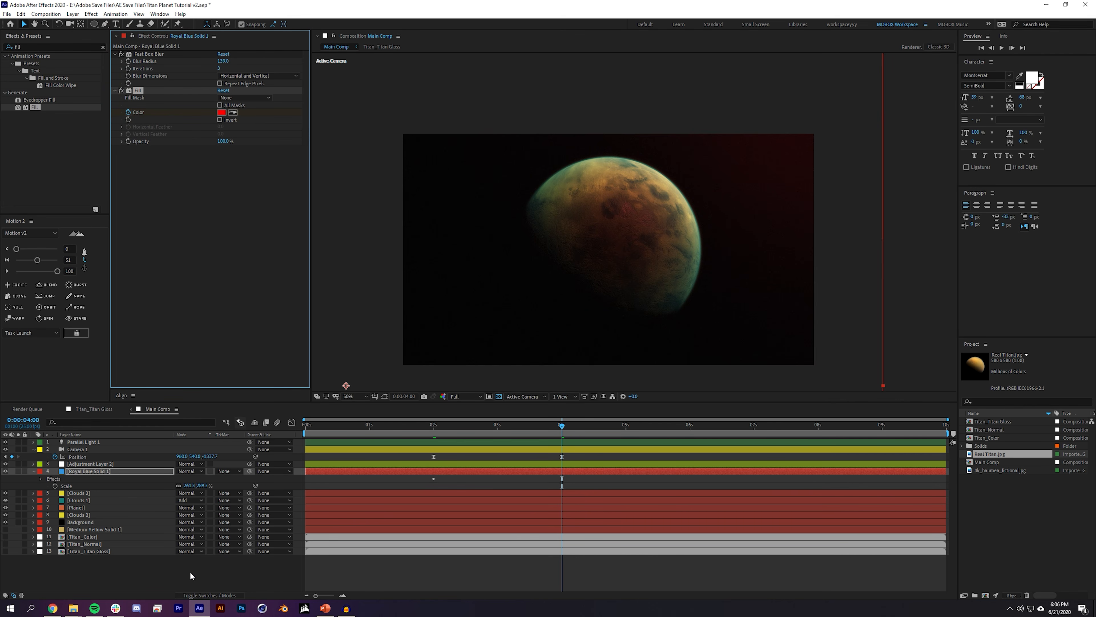
{"action": "key", "text": "u"}
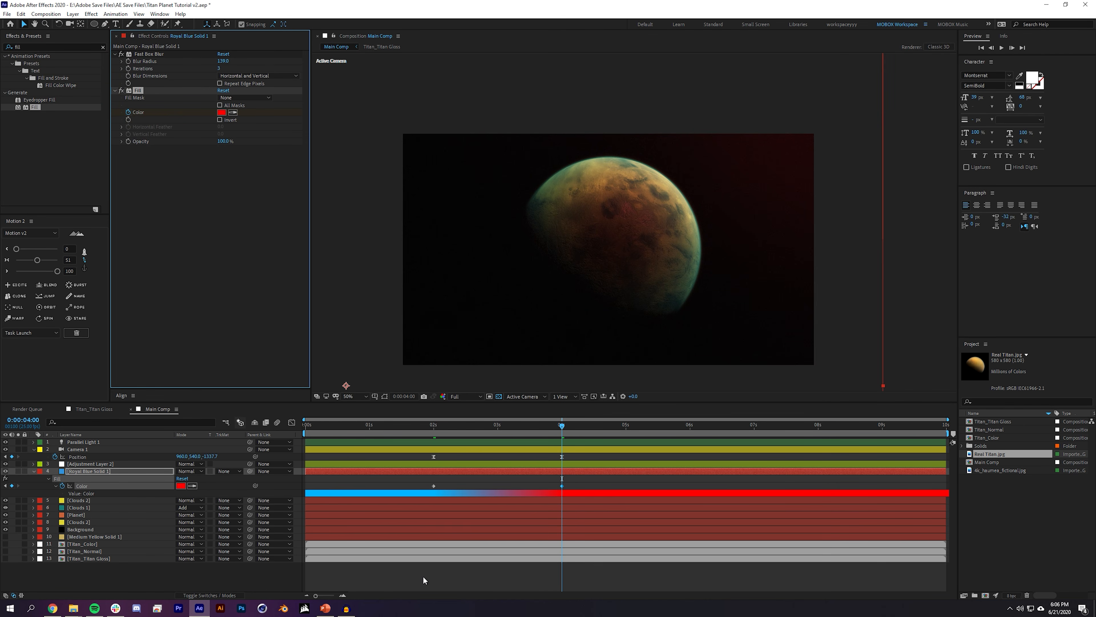
Step: Keyframe the solid's opacity at 2 seconds and set it to about 62% at 4 seconds
{"action": "key", "text": "j"}
{"action": "key", "text": "t"}
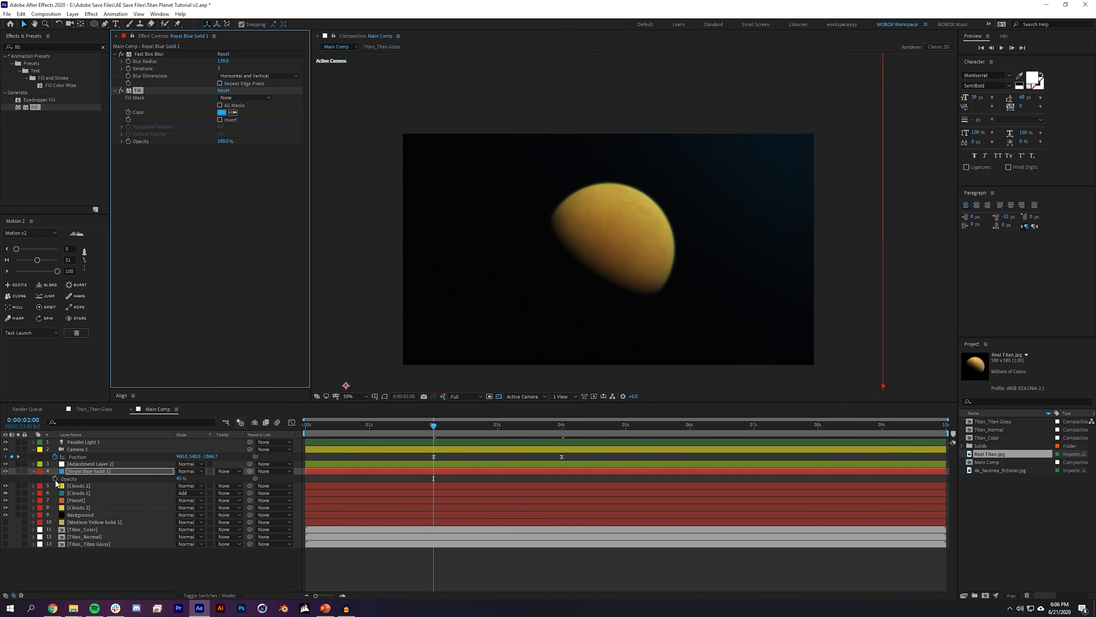
{"action": "key", "text": "u"}
{"action": "key", "text": "k"}
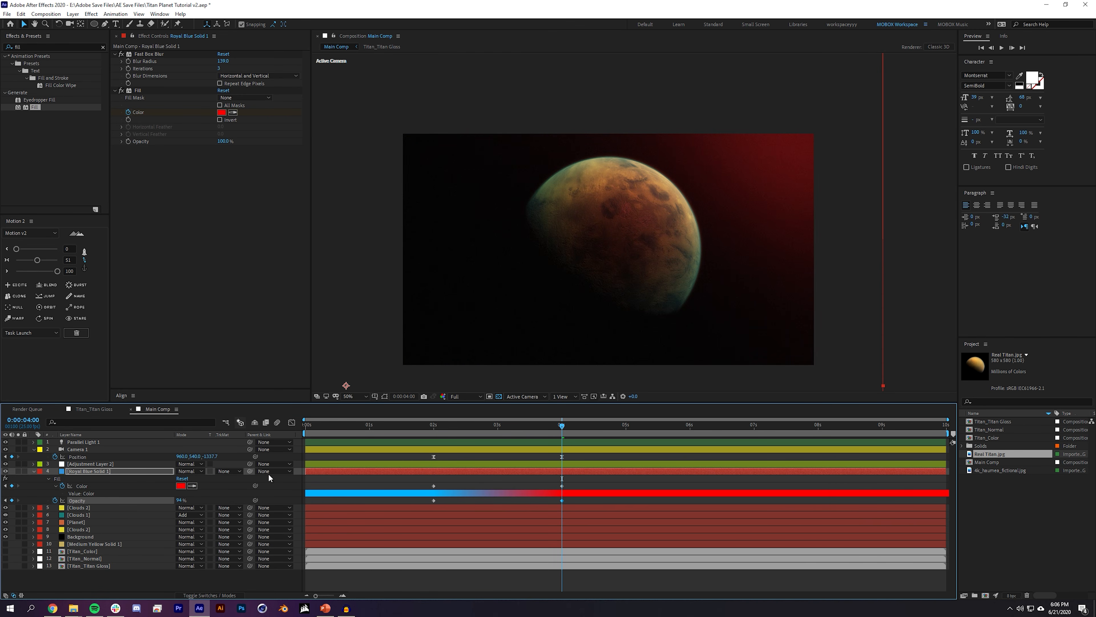
{"action": "key", "text": "comma"}
{"action": "left_click_drag", "start_coordinate": [759, 304], "coordinate": [970, 307]}
{"action": "left_click_drag", "start_coordinate": [858, 272], "coordinate": [714, 273]}
{"action": "key", "text": "period"}
{"action": "left_click_drag", "start_coordinate": [181, 502], "coordinate": [170, 502]}
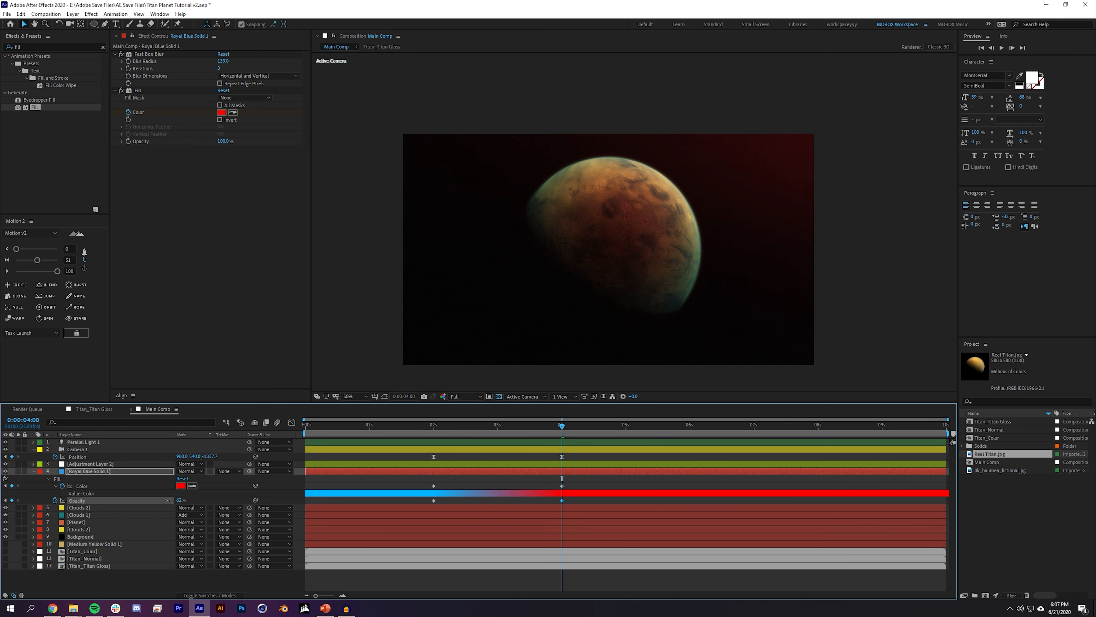
Step: Ease the solid's Fill color and opacity keyframes with Motion 2, leaving the layer collapsed
{"action": "left_click_drag", "start_coordinate": [569, 502], "coordinate": [418, 473]}
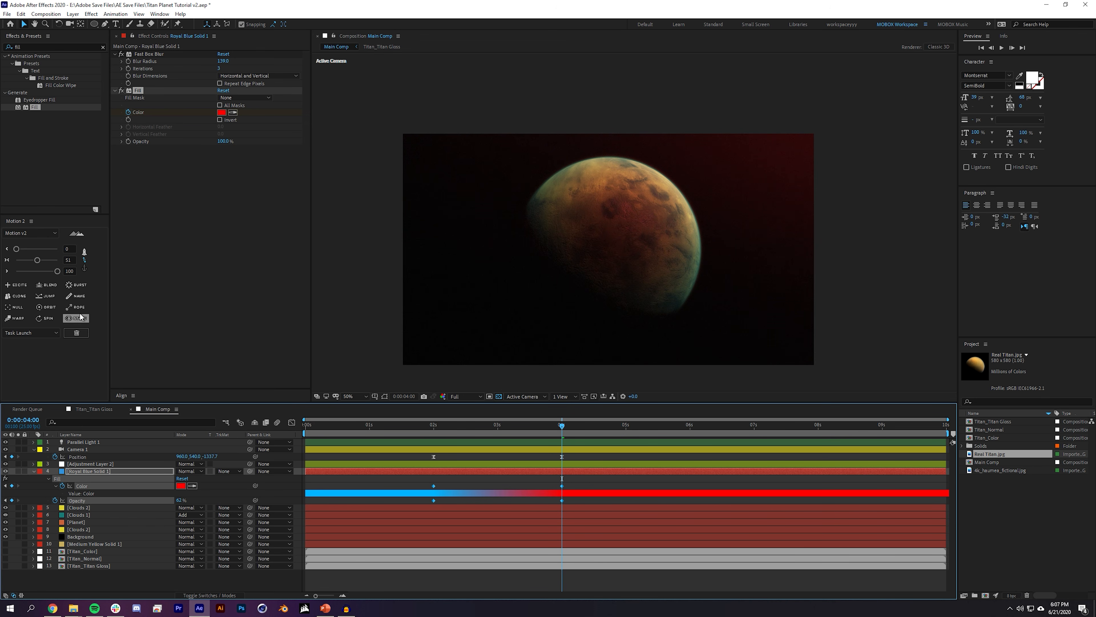
{"action": "left_click", "coordinate": [37, 261]}
{"action": "left_click", "coordinate": [57, 271]}
{"action": "key", "text": "u"}
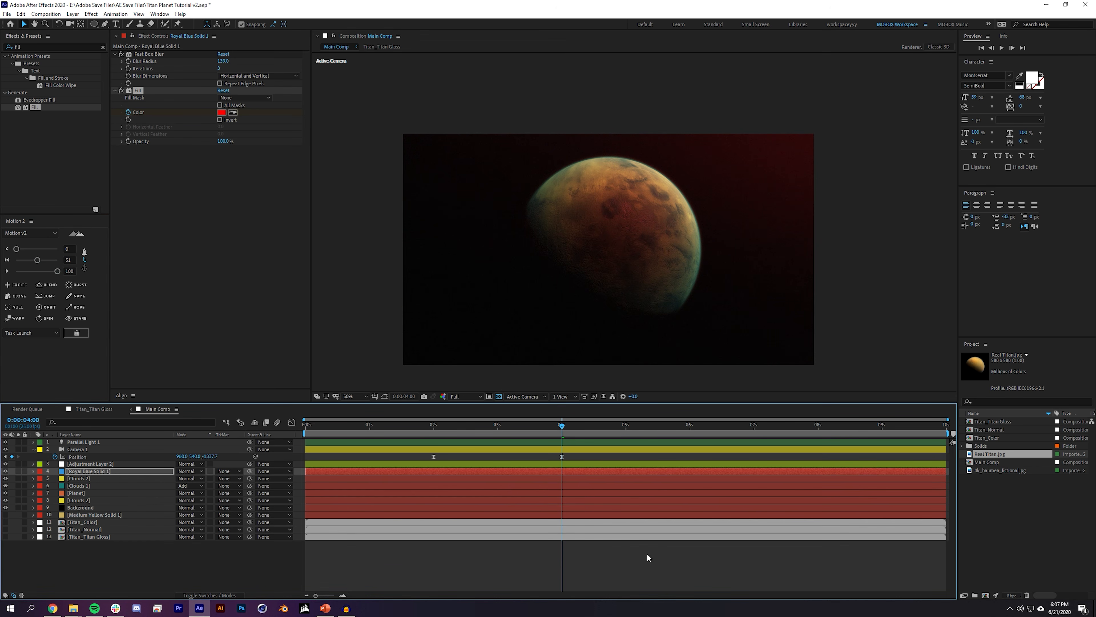
Step: Preview the blue-to-red transition from just before 2 seconds and collapse the properties of all layers
{"action": "left_click_drag", "start_coordinate": [137, 545], "coordinate": [106, 408]}
{"action": "key", "text": "u"}
{"action": "key", "text": "u"}
{"action": "key", "text": "u"}
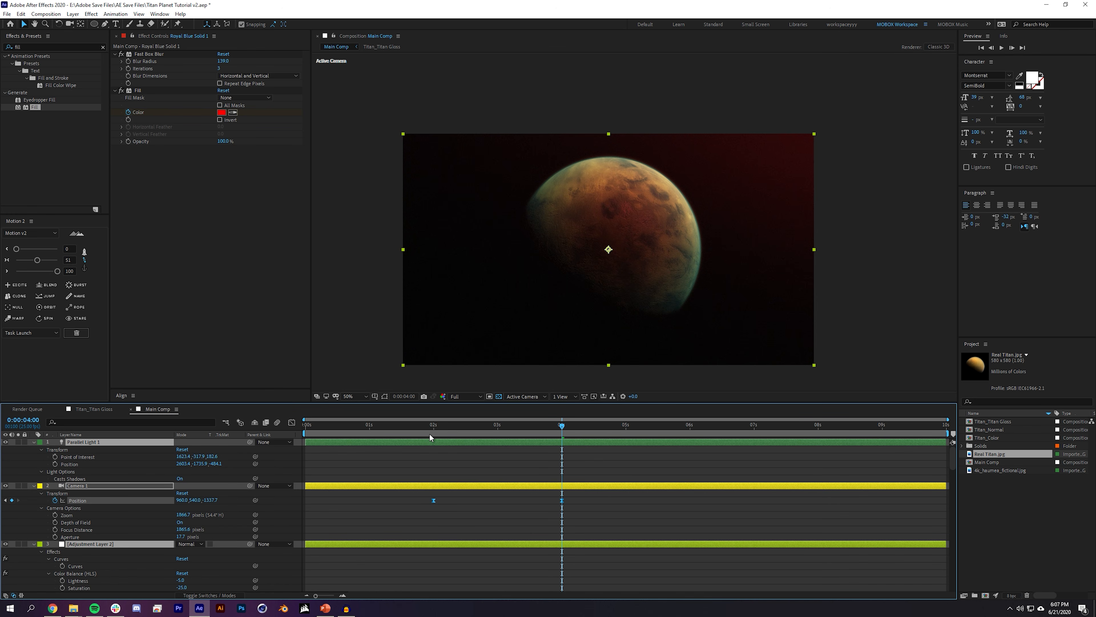
{"action": "left_click", "coordinate": [429, 427]}
{"action": "key", "text": "space"}
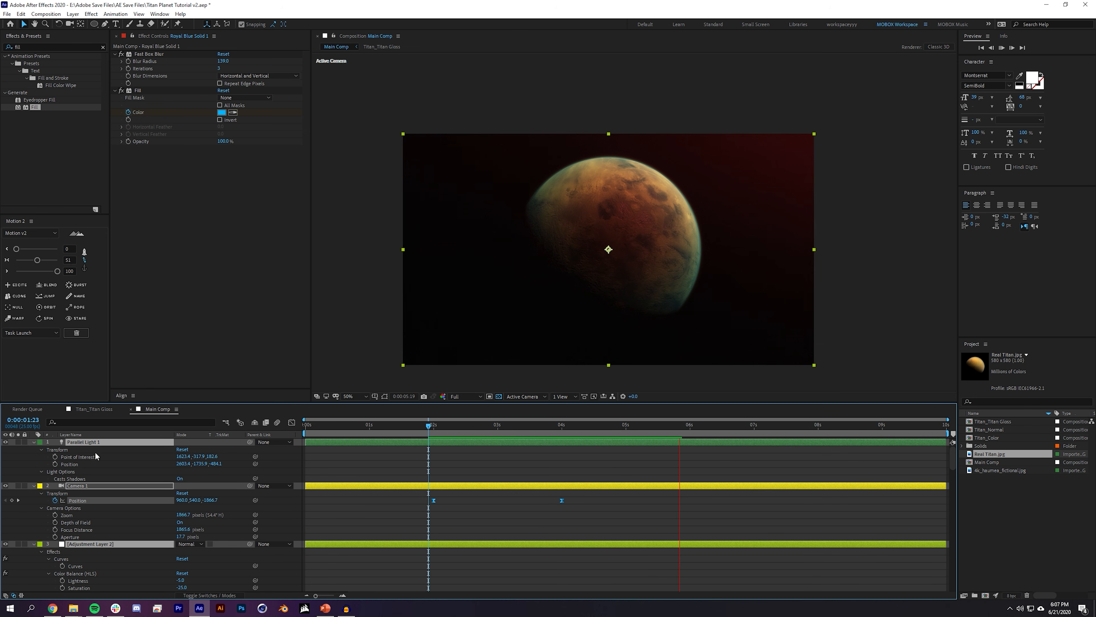
{"action": "key", "text": "u"}
{"action": "left_click", "coordinate": [139, 553]}
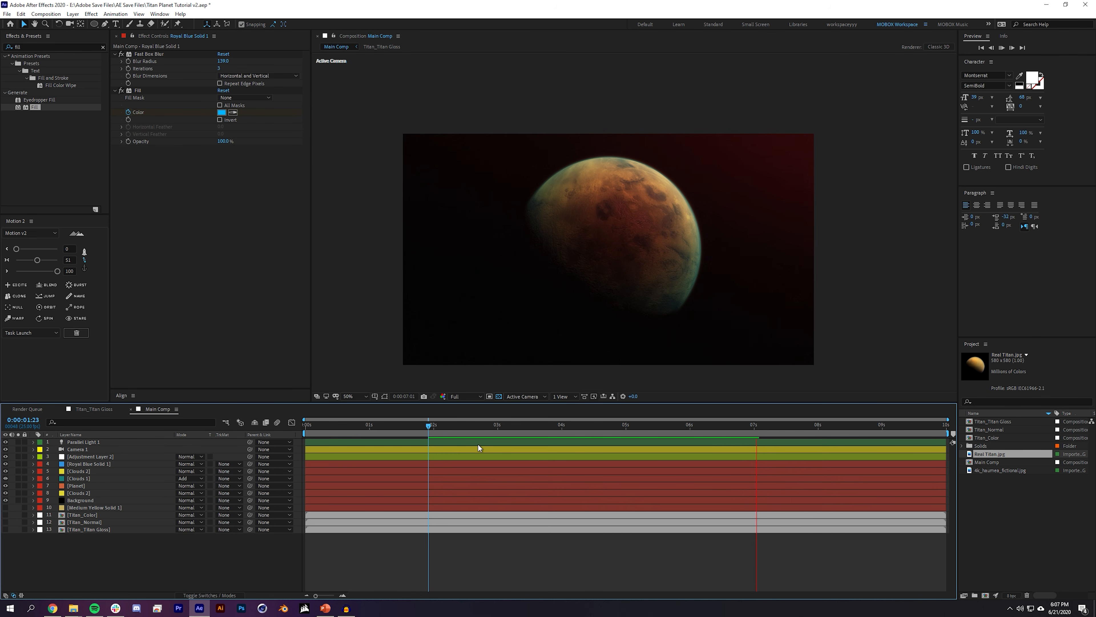
Step: Play back the animation from near the start of the composition, viewed at 100% magnification
{"action": "left_click_drag", "start_coordinate": [420, 426], "coordinate": [334, 440]}
{"action": "key", "text": "space"}
{"action": "key", "text": "period"}
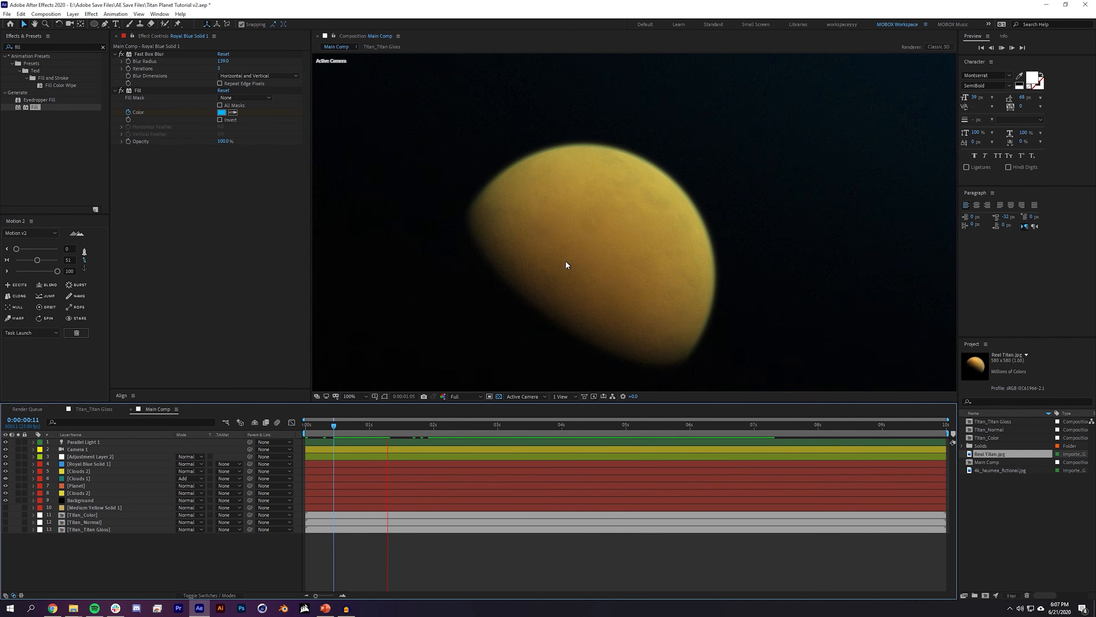